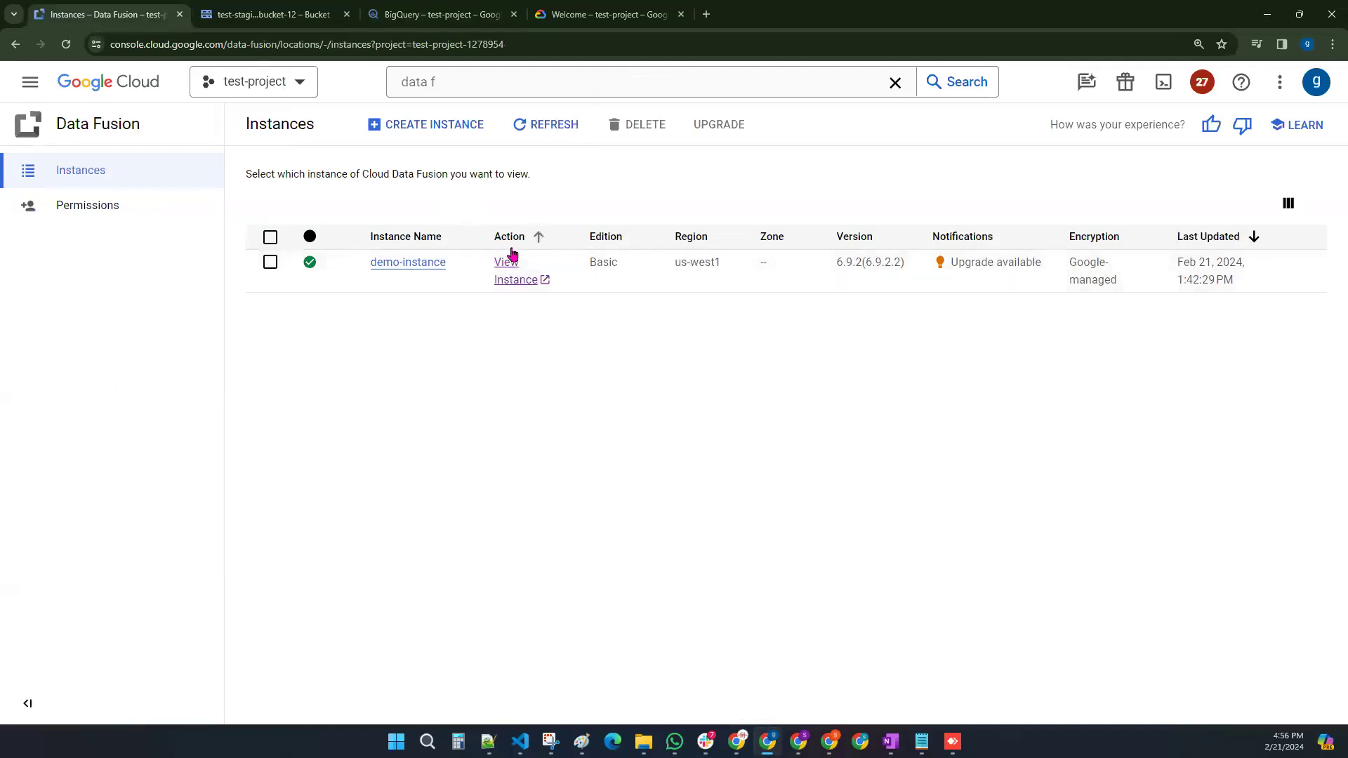
Step: Open the demo-instance in Cloud Data Fusion and go to its pipeline Studio
left_click(511, 279)
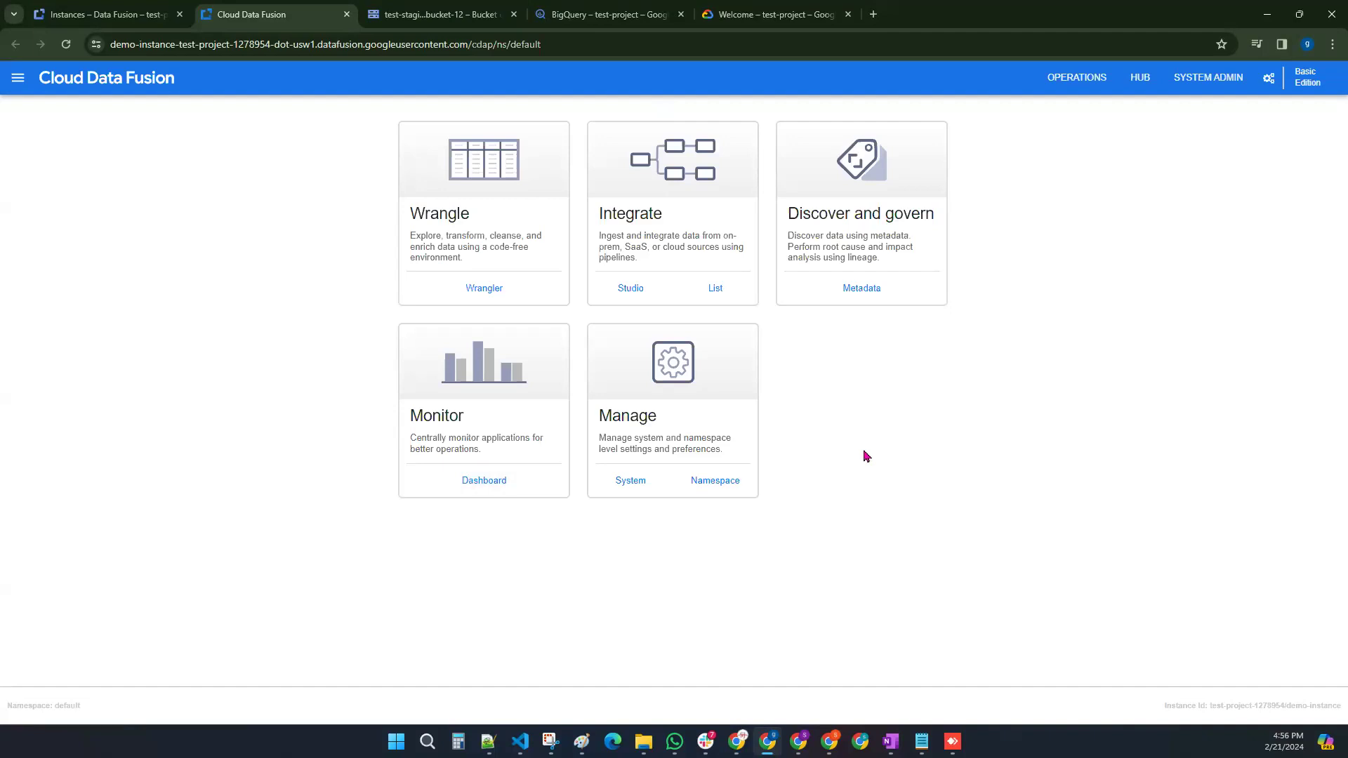
left_click(629, 289)
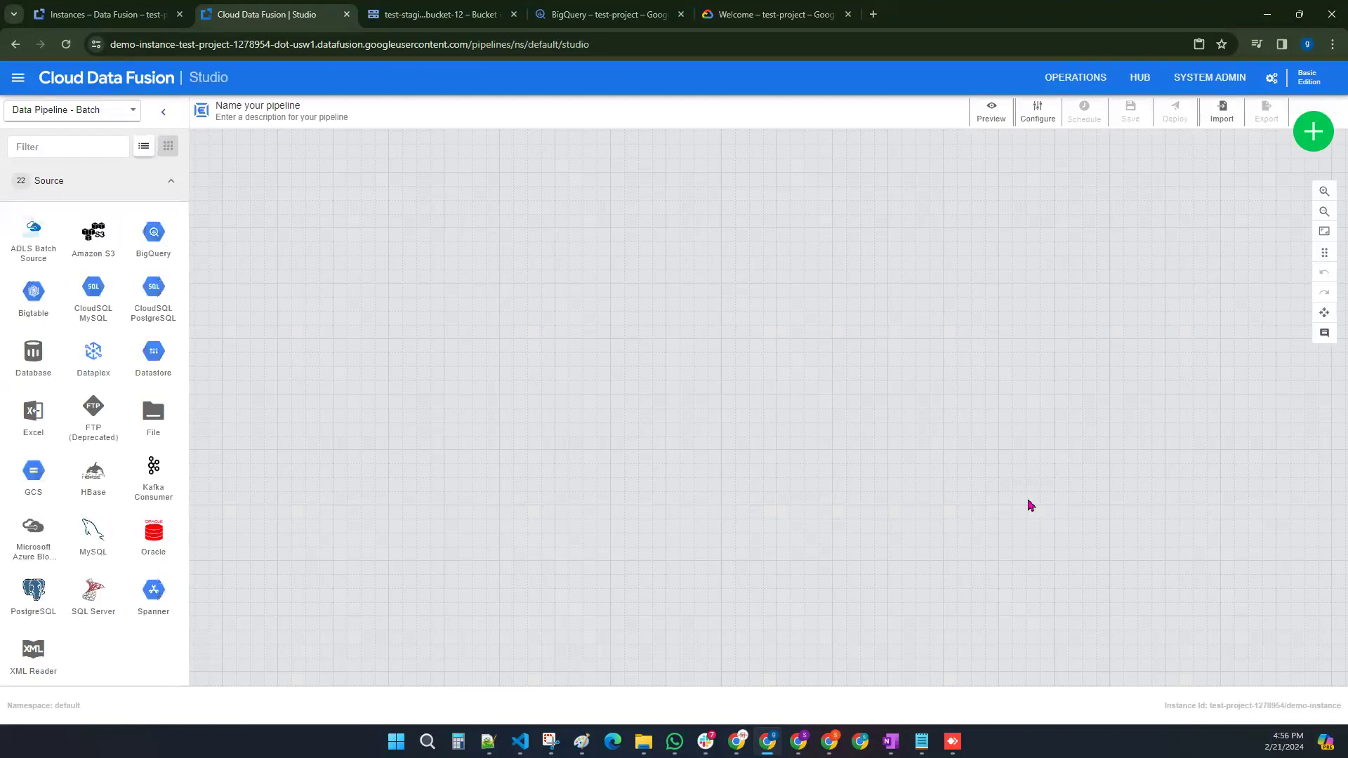
Step: Examine the plugins offered in the Source, Transform, Analytics and Sink groups of the Studio palette
left_click(156, 186)
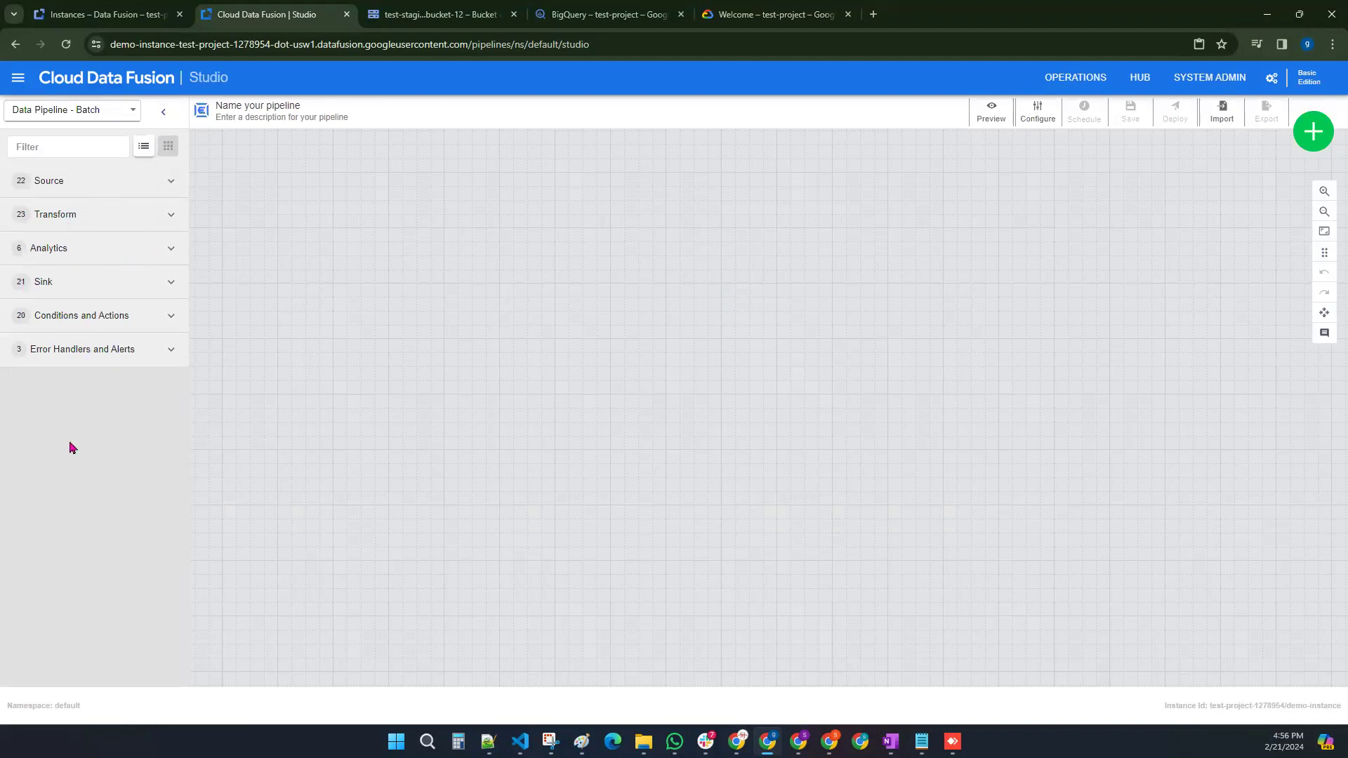
left_click(62, 184)
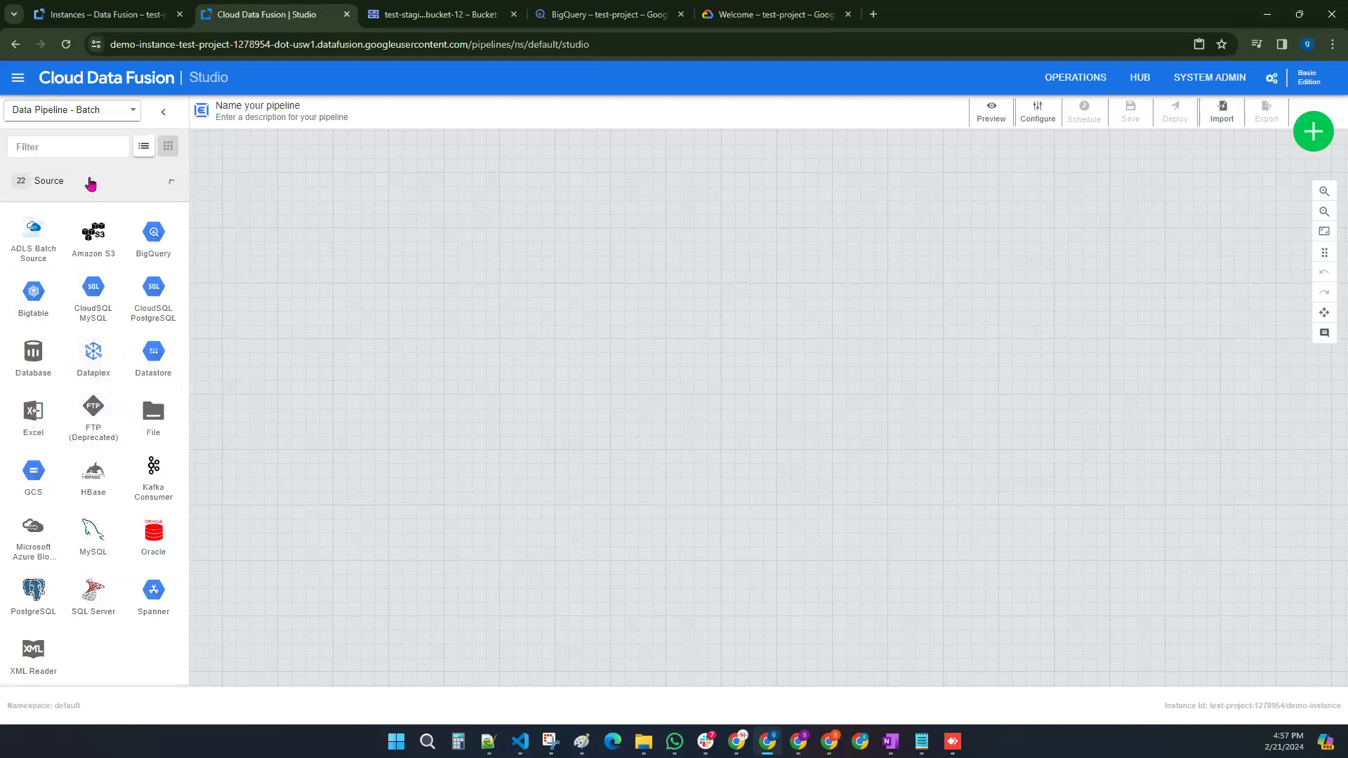
left_click(90, 181)
left_click(76, 214)
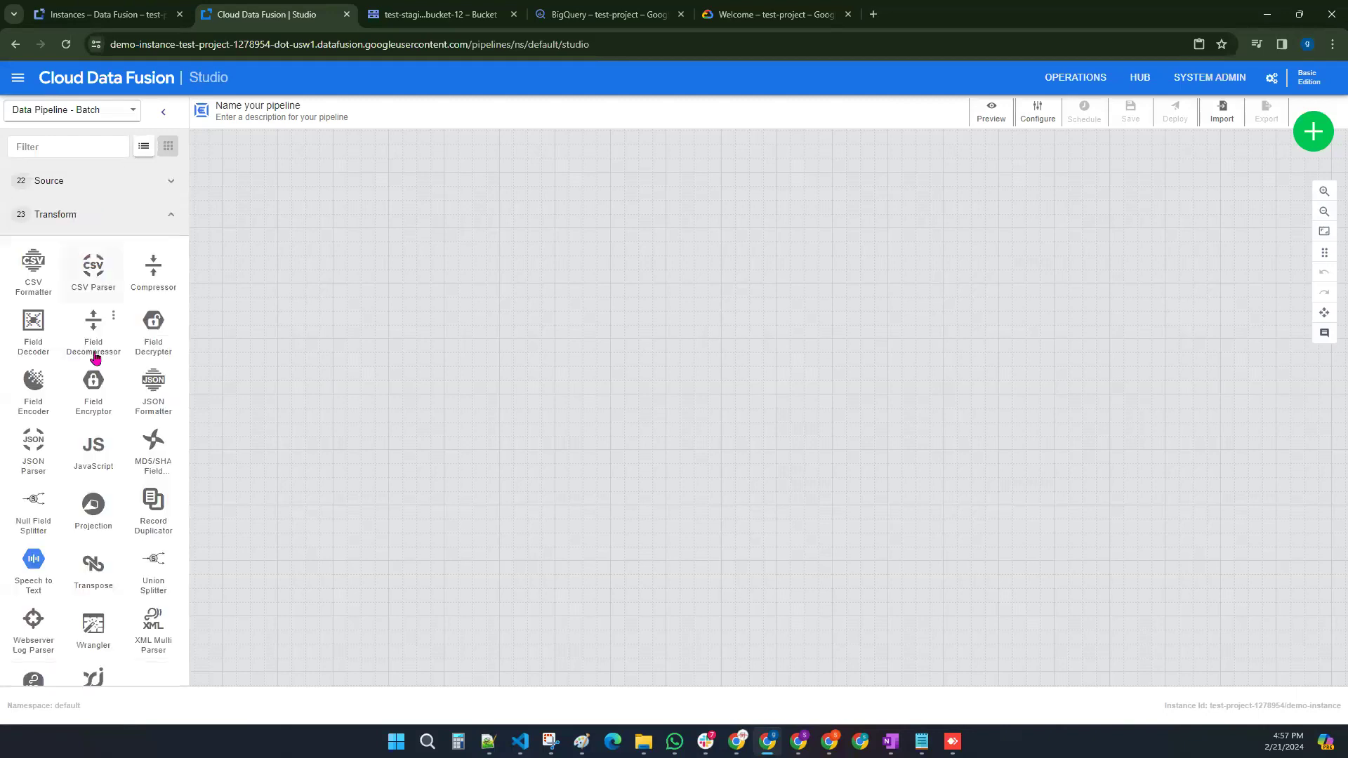
scroll(84, 513, "down", 2)
scroll(95, 365, "up", 2)
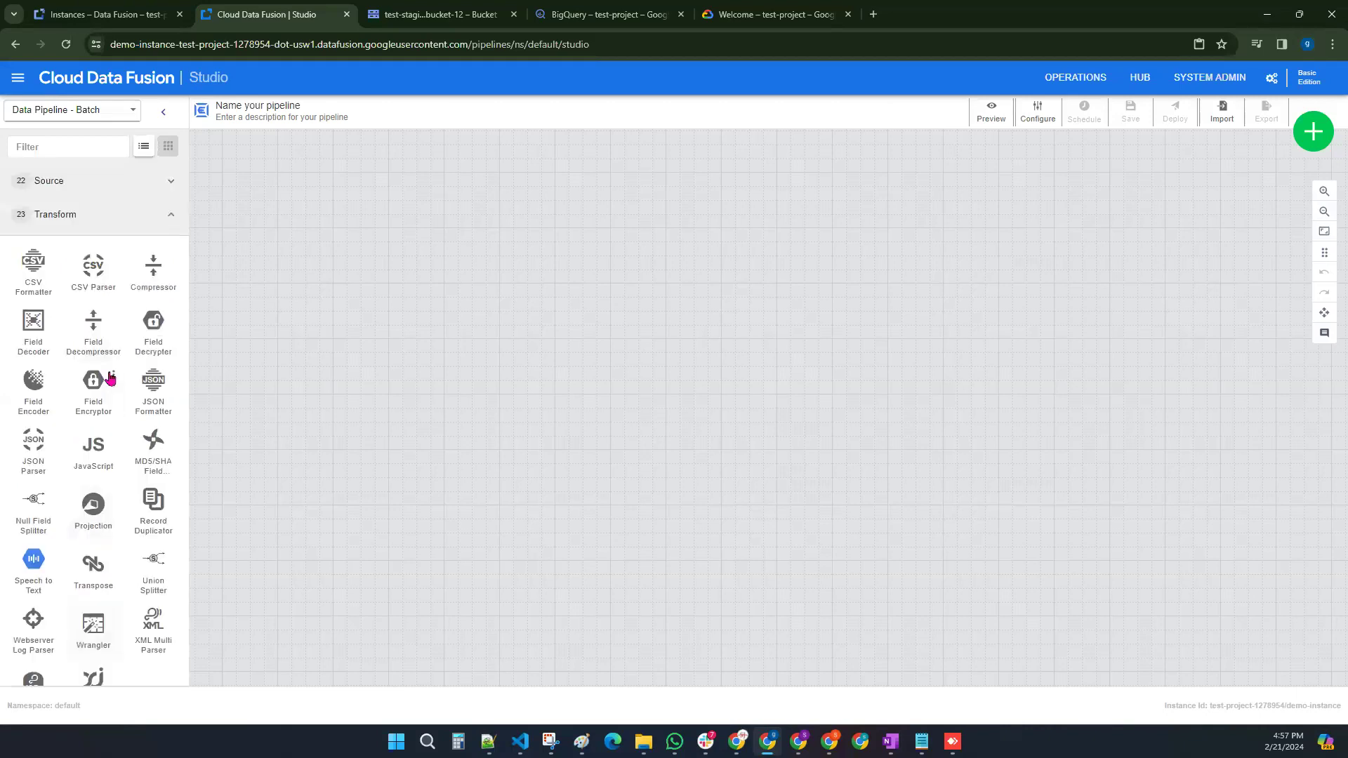
left_click(47, 218)
left_click(78, 257)
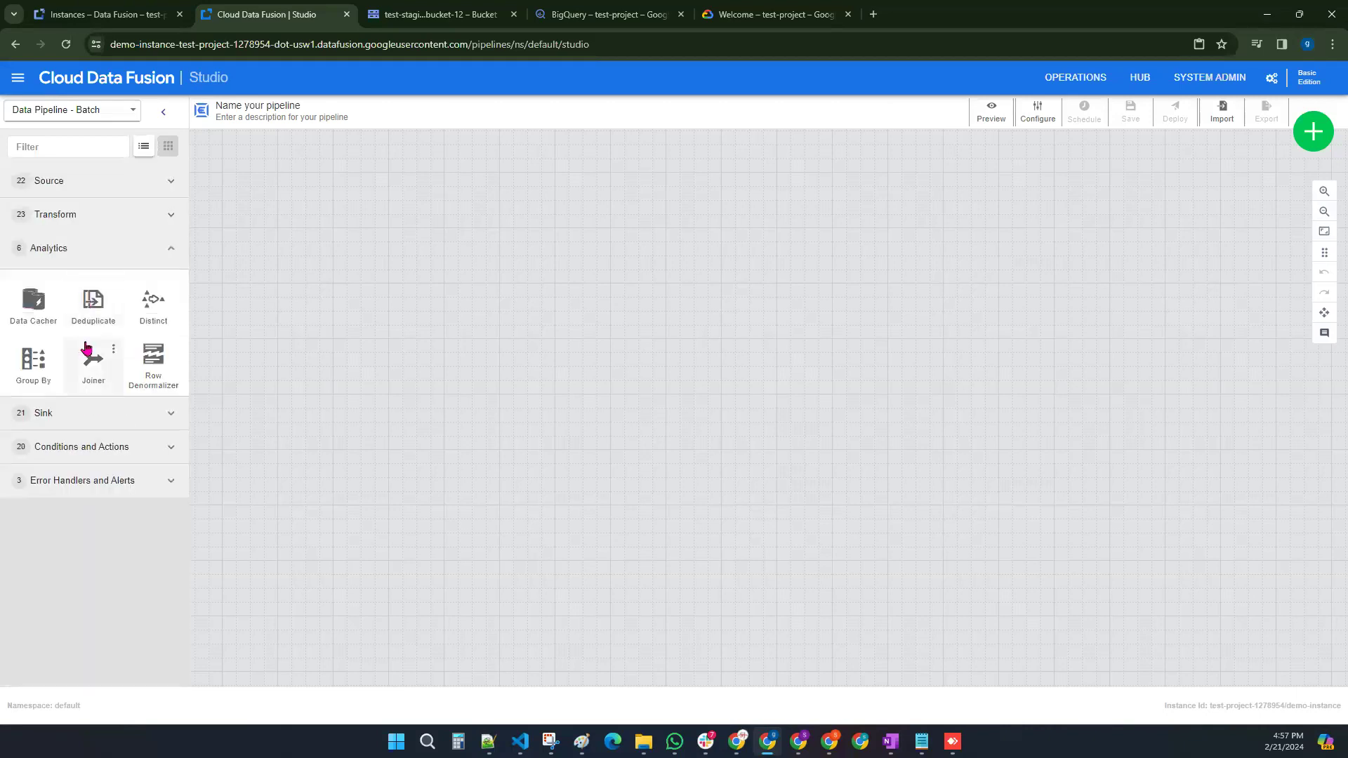
left_click(69, 253)
left_click(74, 289)
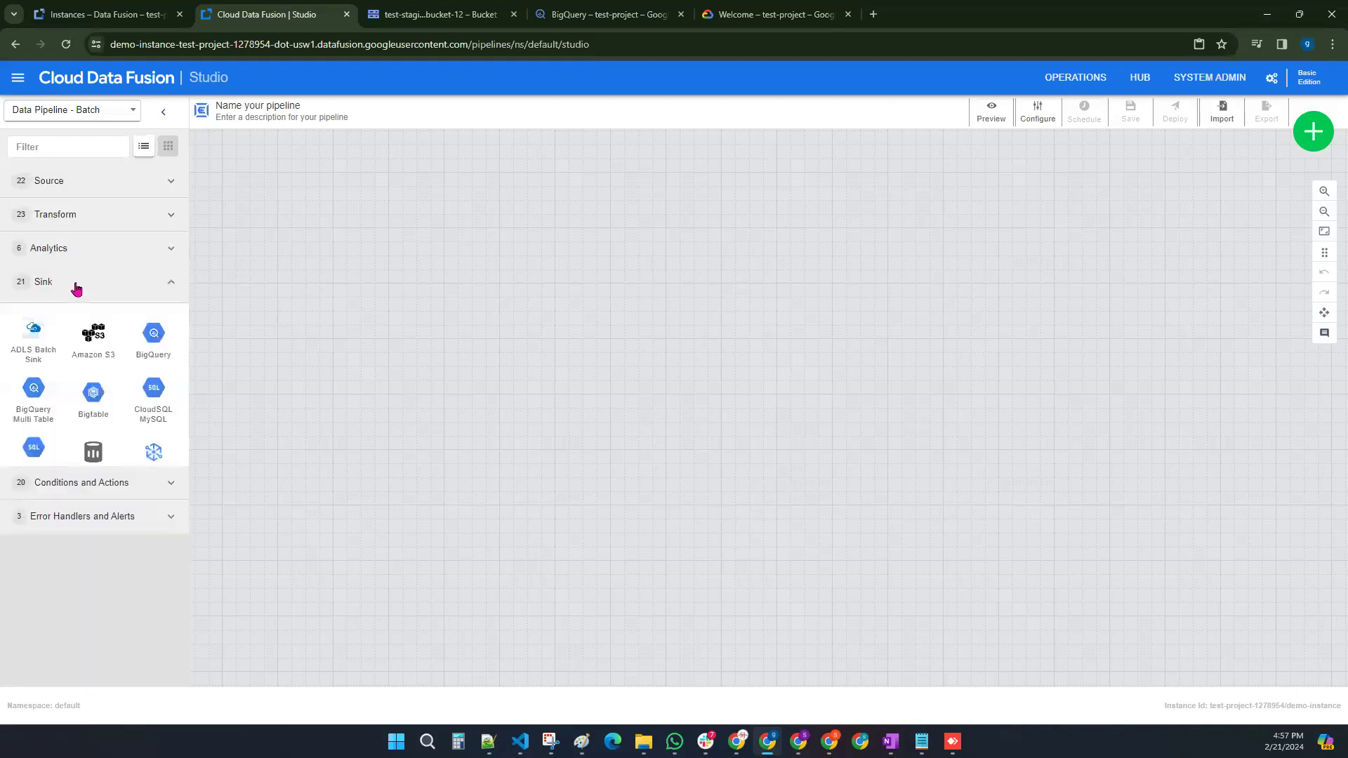
scroll(90, 490, "down", 2)
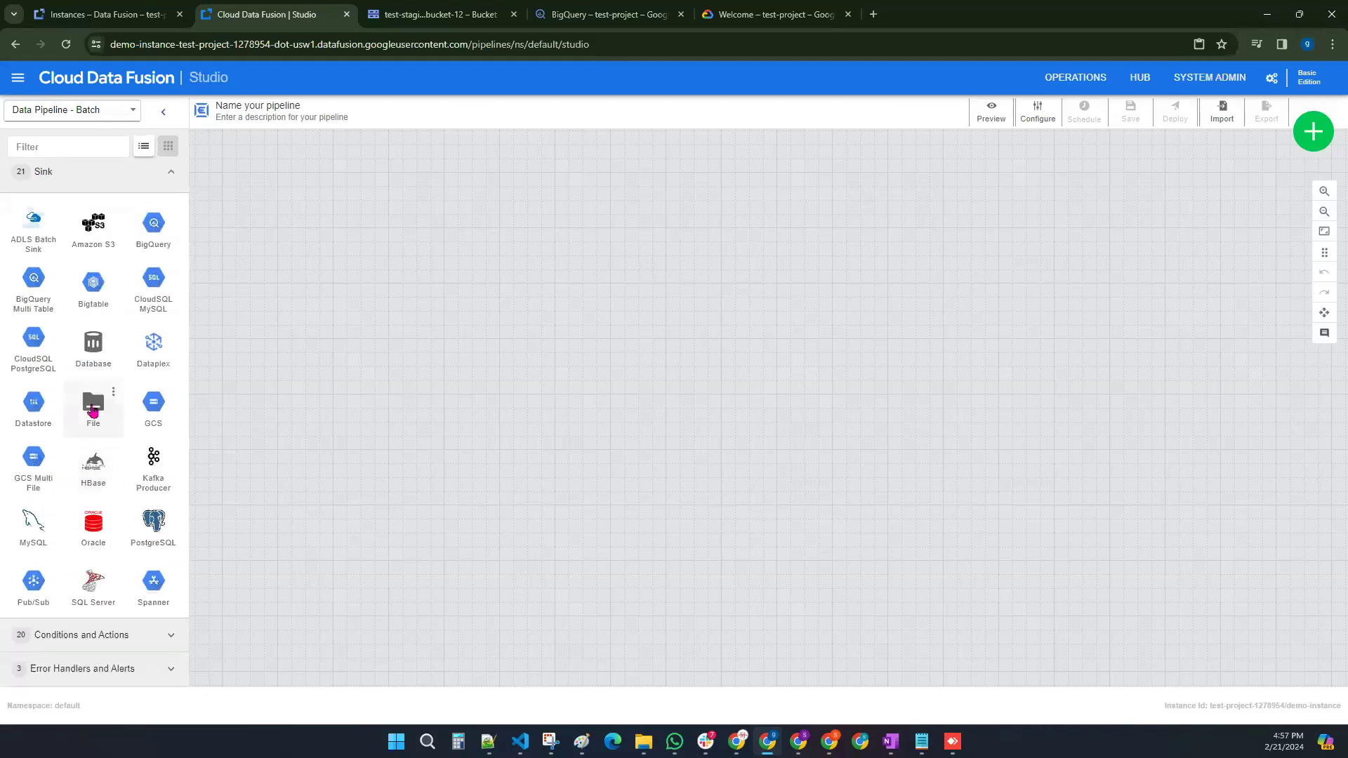
scroll(71, 421, "up", 2)
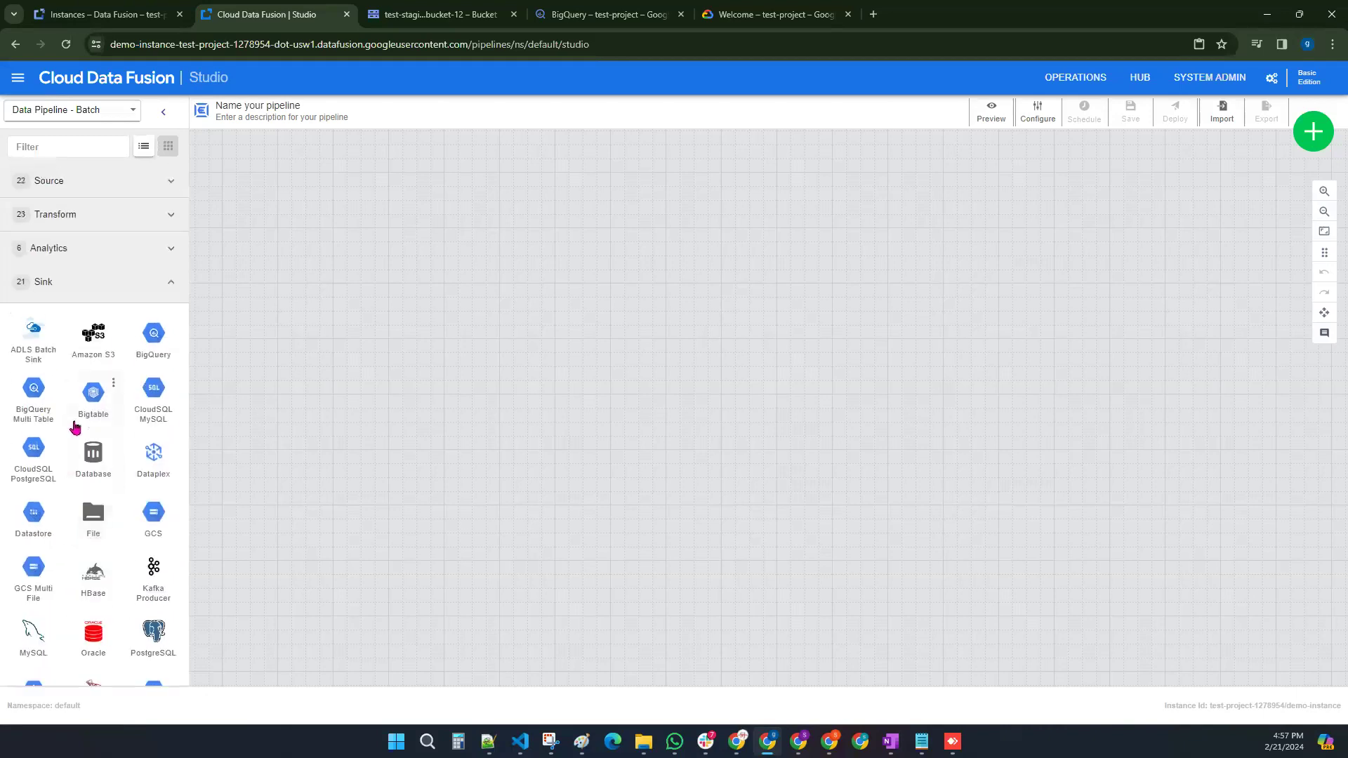
left_click(61, 283)
Step: Check the extract-transform-load diagram in Paint, then return to the Studio and add a GCS source to the pipeline canvas
left_click(68, 184)
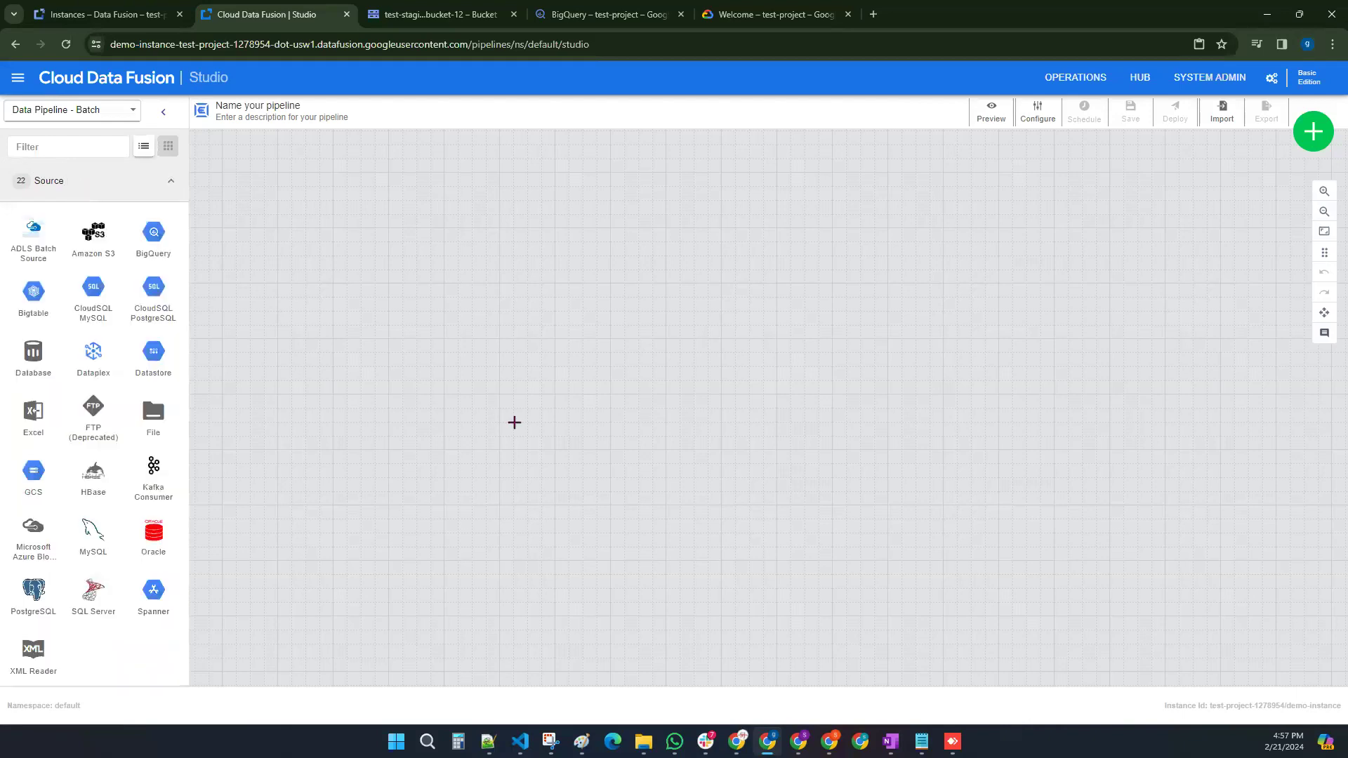
left_click(581, 741)
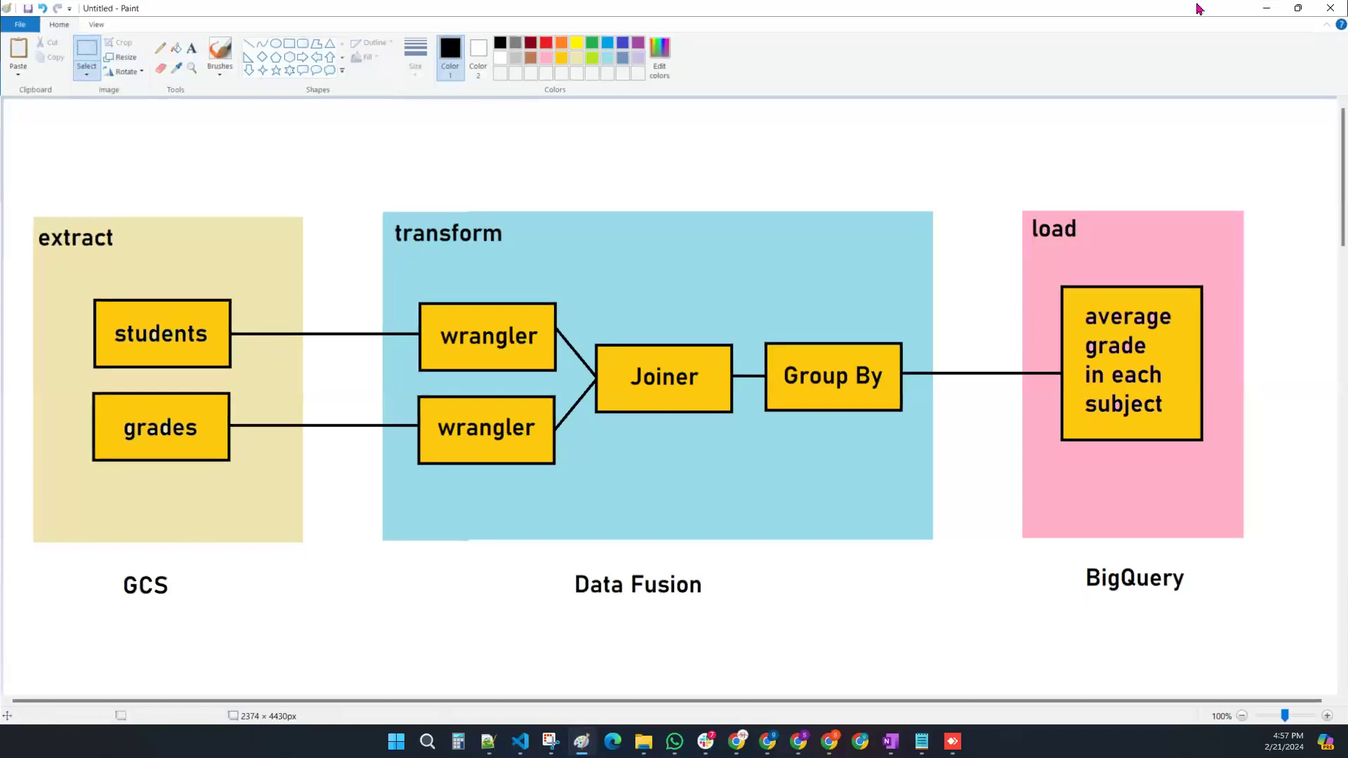
left_click(1266, 8)
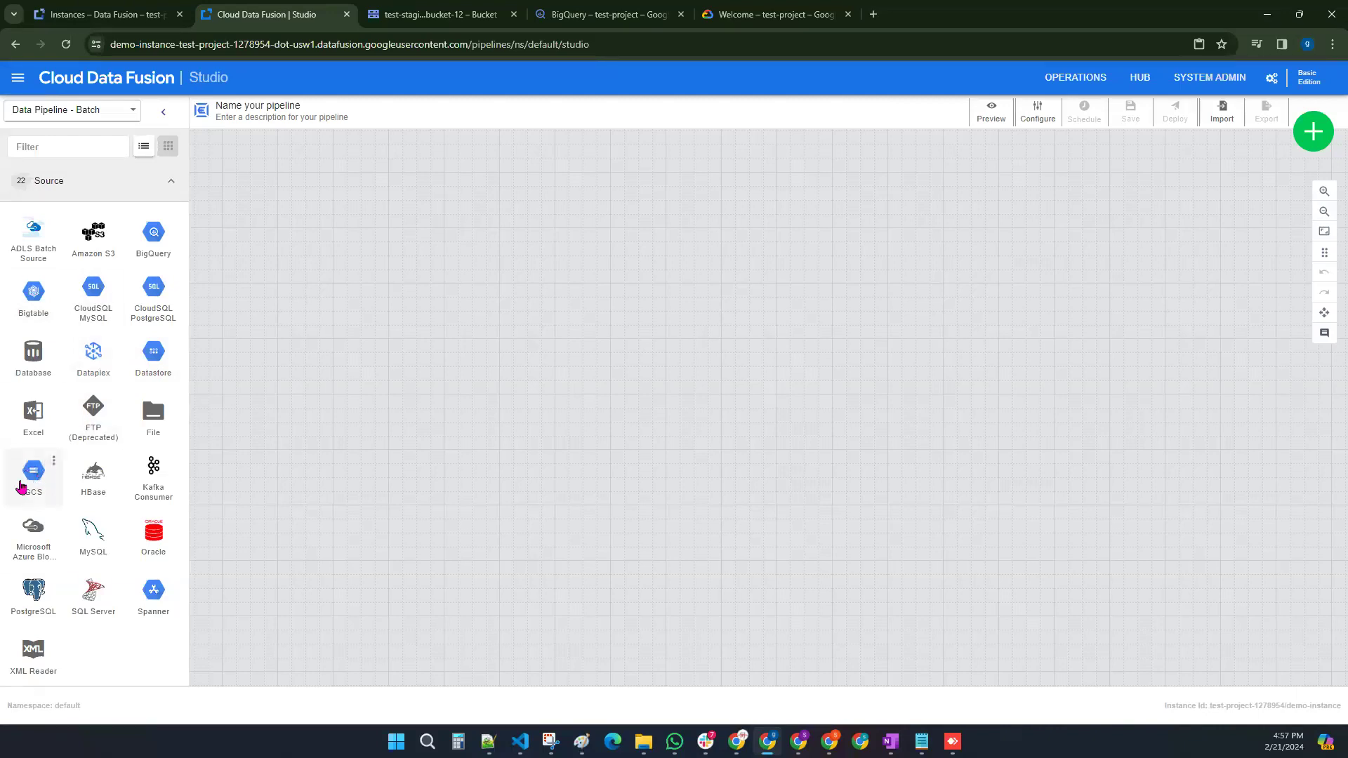
left_click(30, 480)
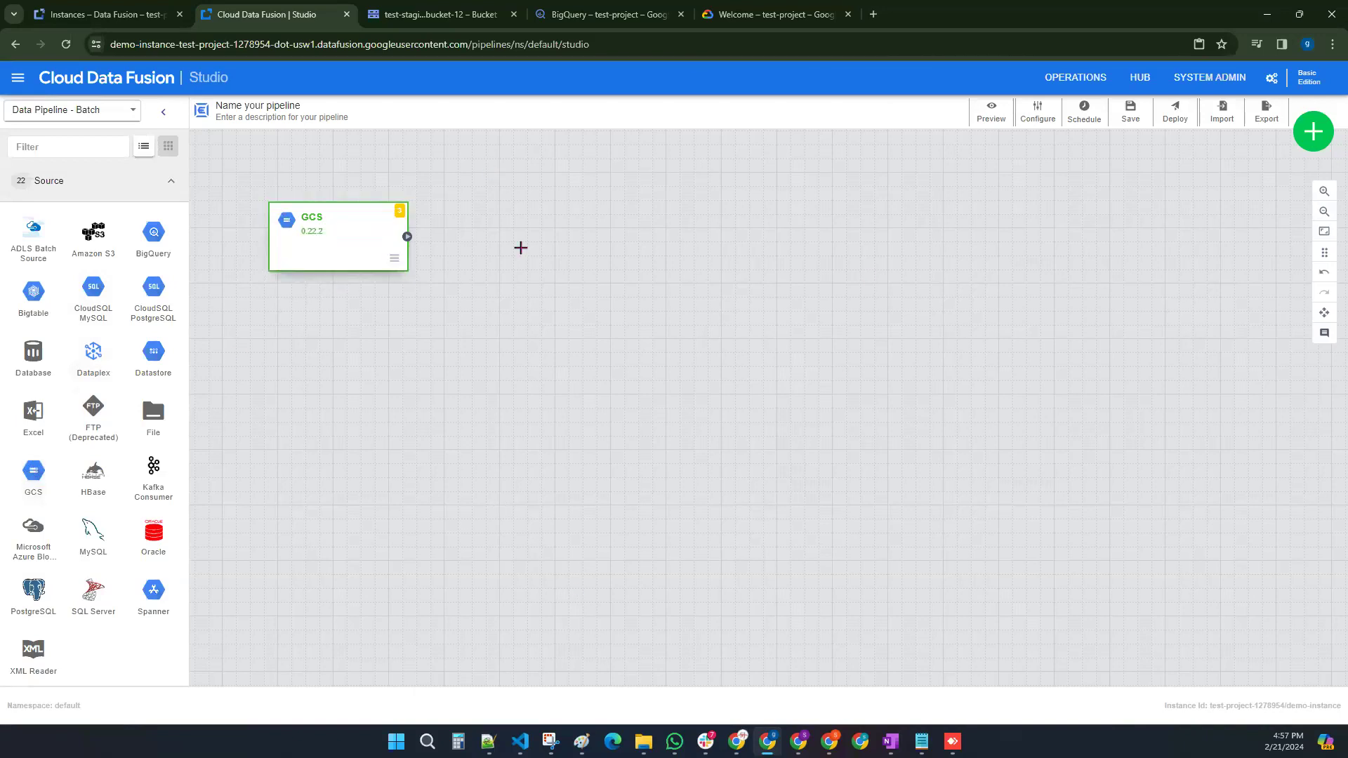
Step: In the GCS source's properties, choose students.csv from test-staging-bucket-12 through the Cloud Storage Default connection
mouse_move(360, 218)
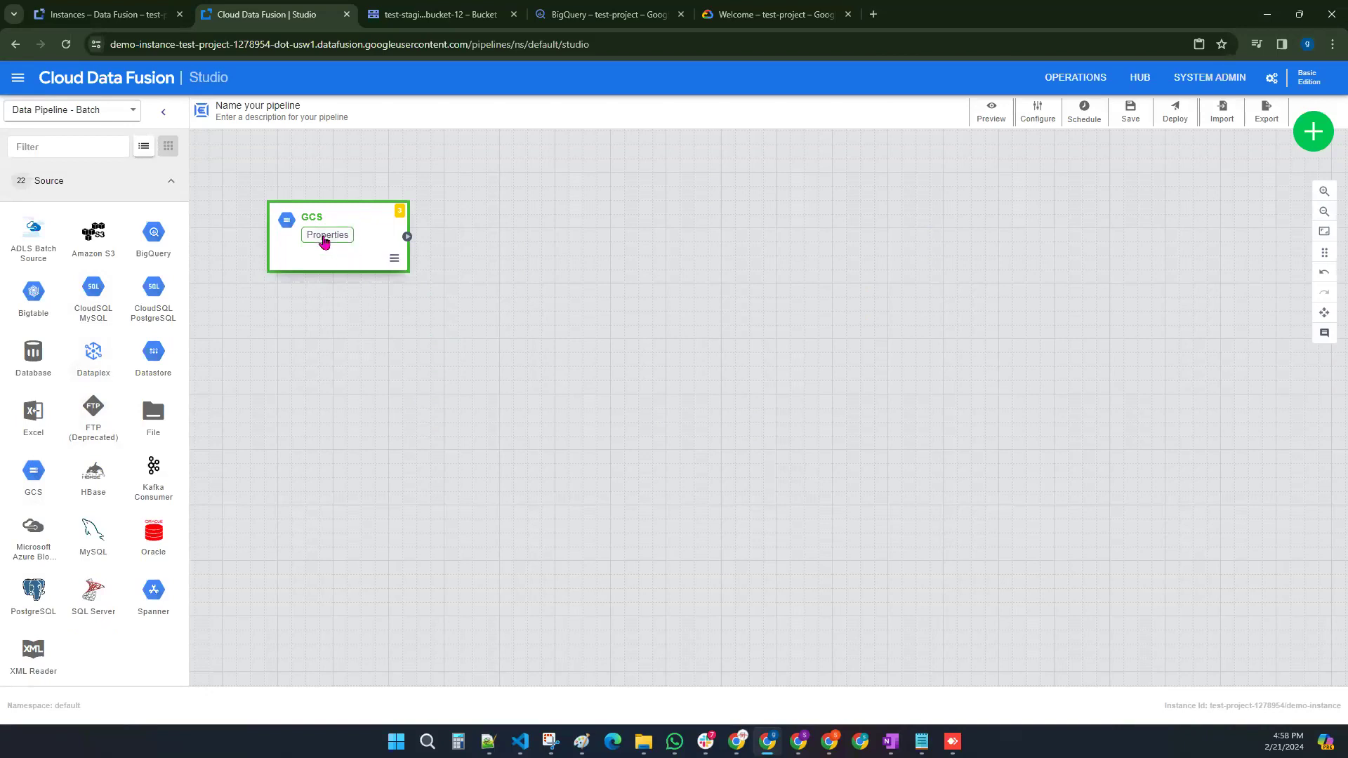
left_click(324, 236)
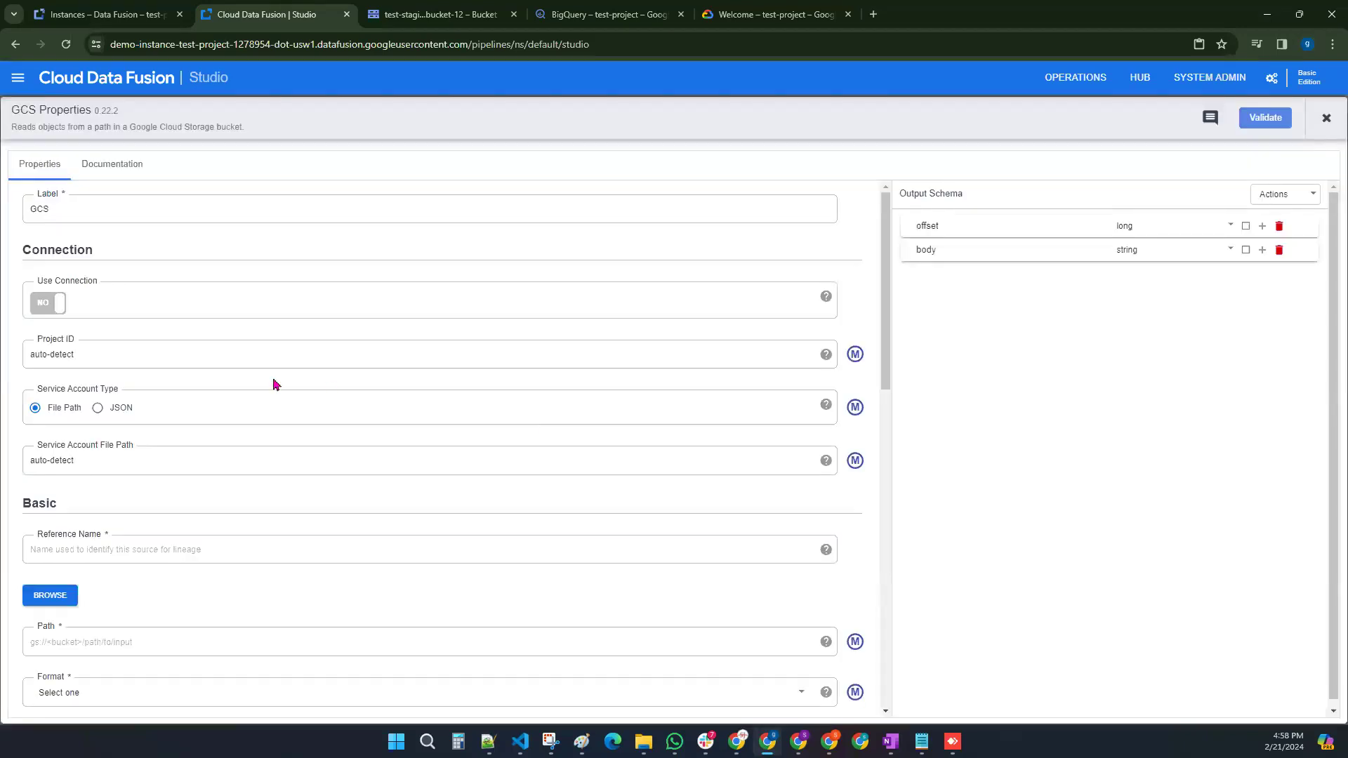
scroll(239, 432, "down", 2)
scroll(211, 412, "up", 2)
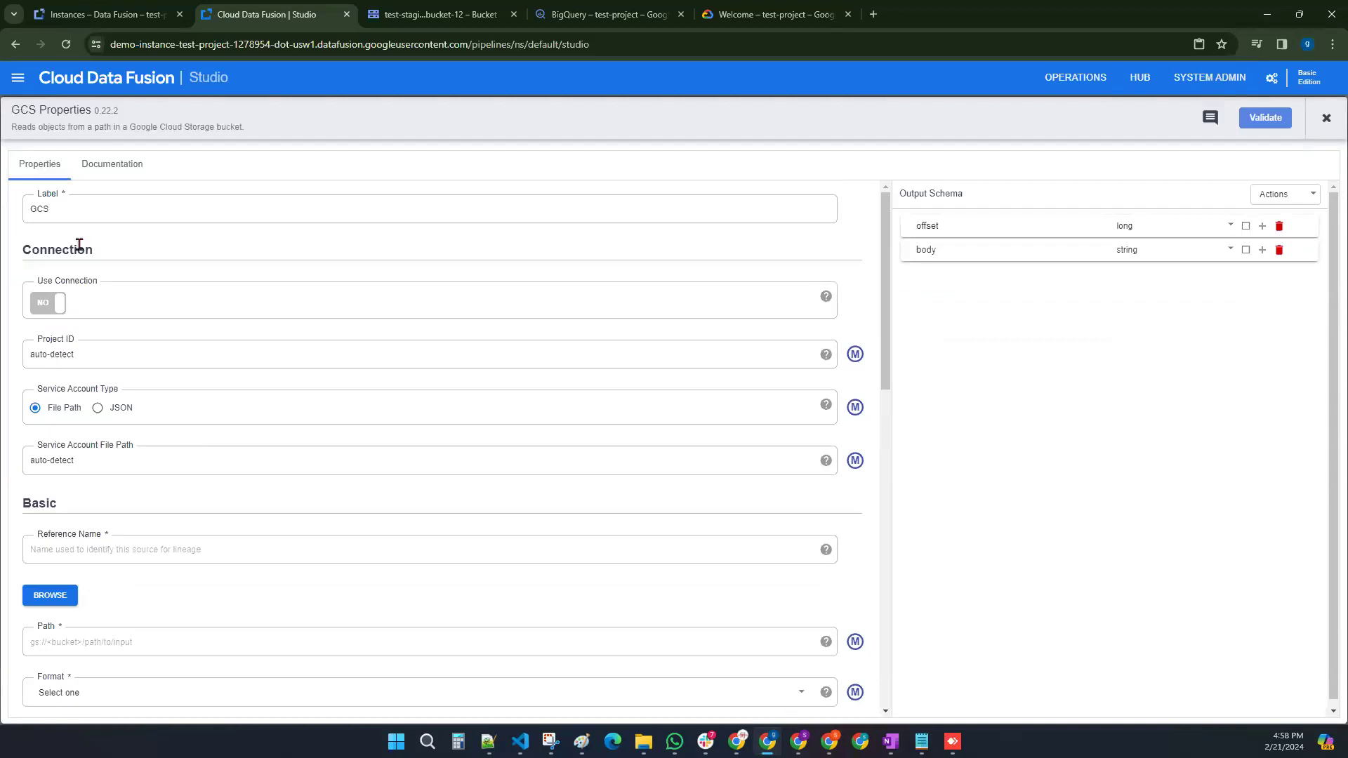
left_click(54, 210)
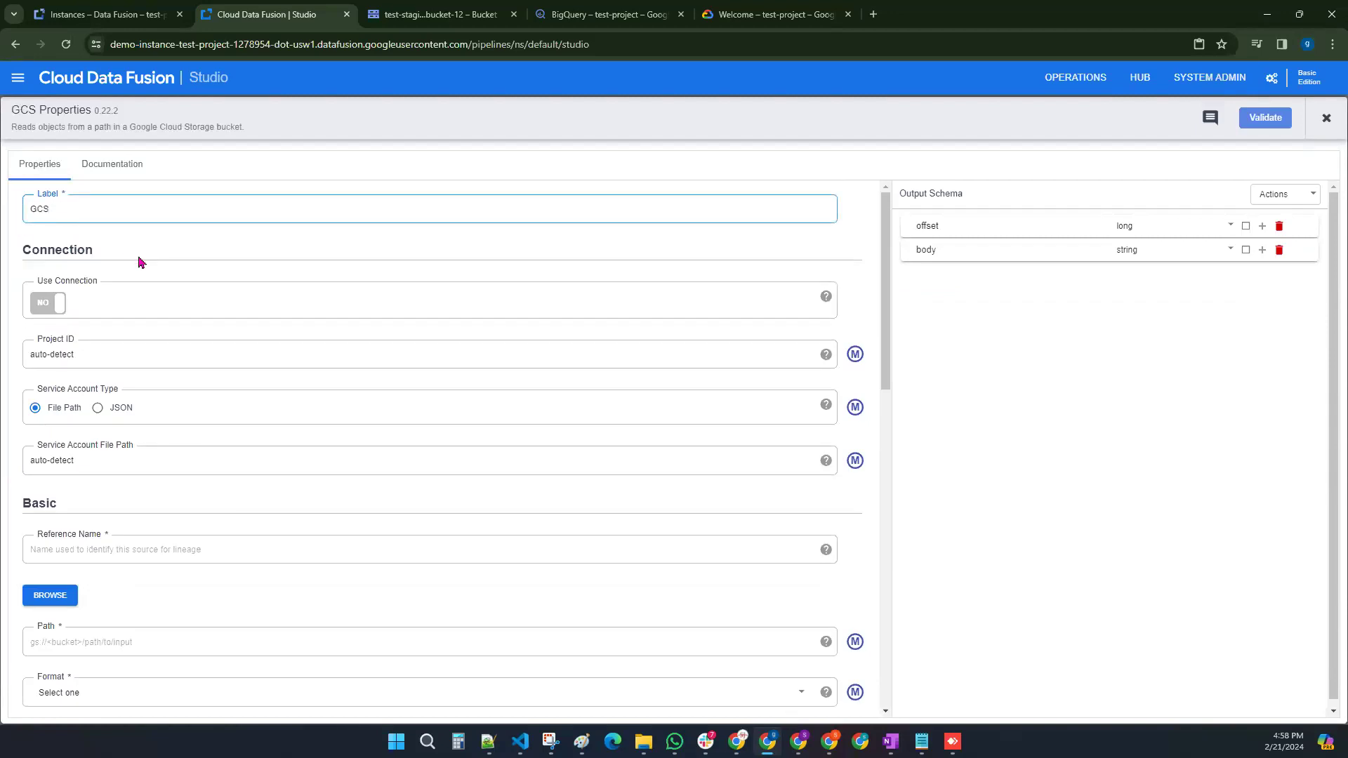
scroll(103, 450, "down", 2)
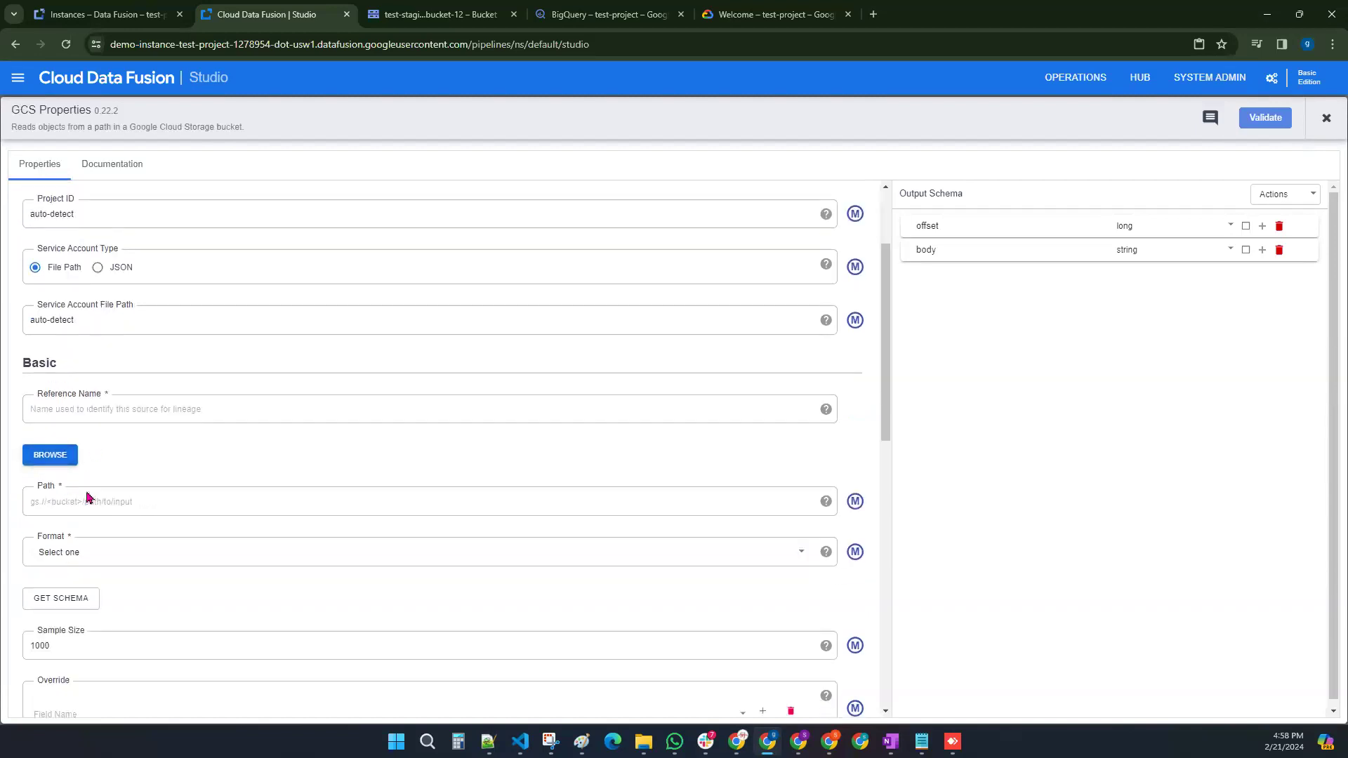
left_click(61, 458)
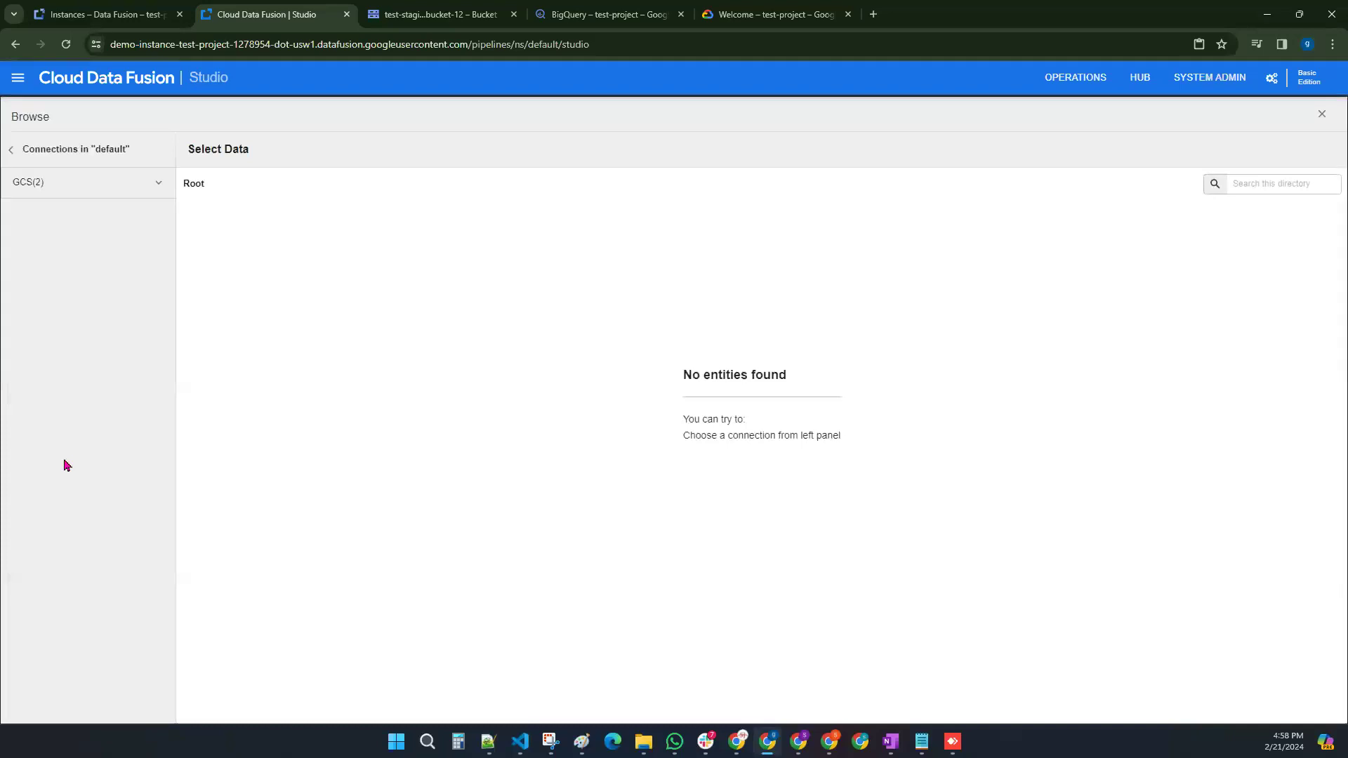
left_click(57, 183)
left_click(99, 208)
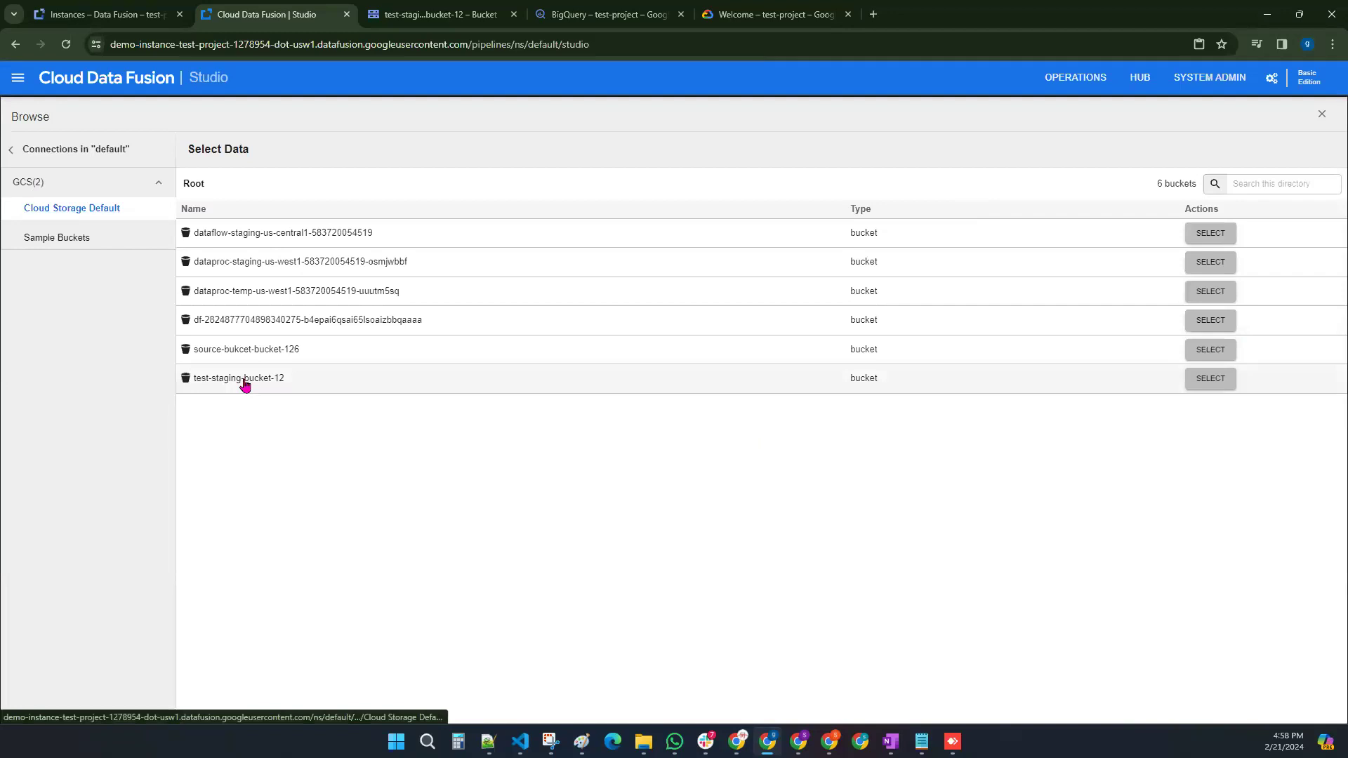
left_click(244, 380)
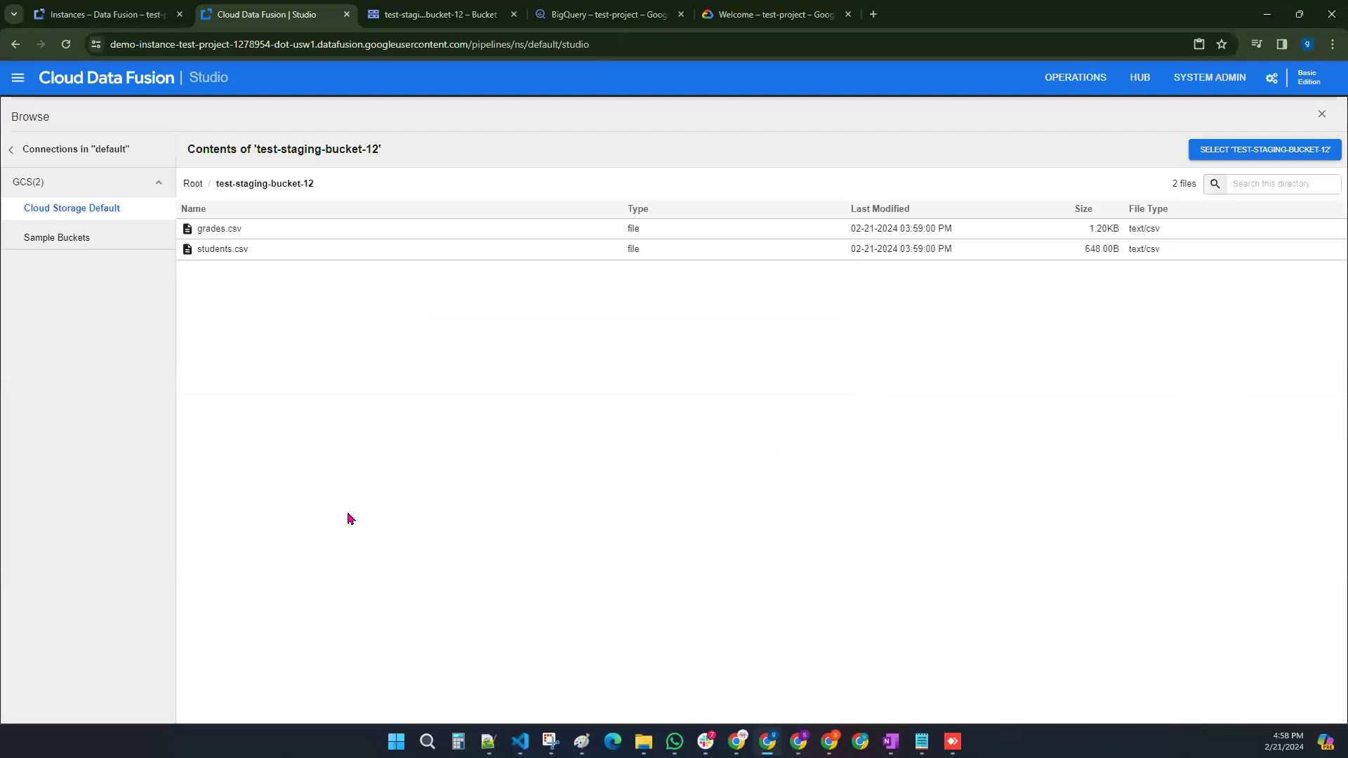
left_click(222, 250)
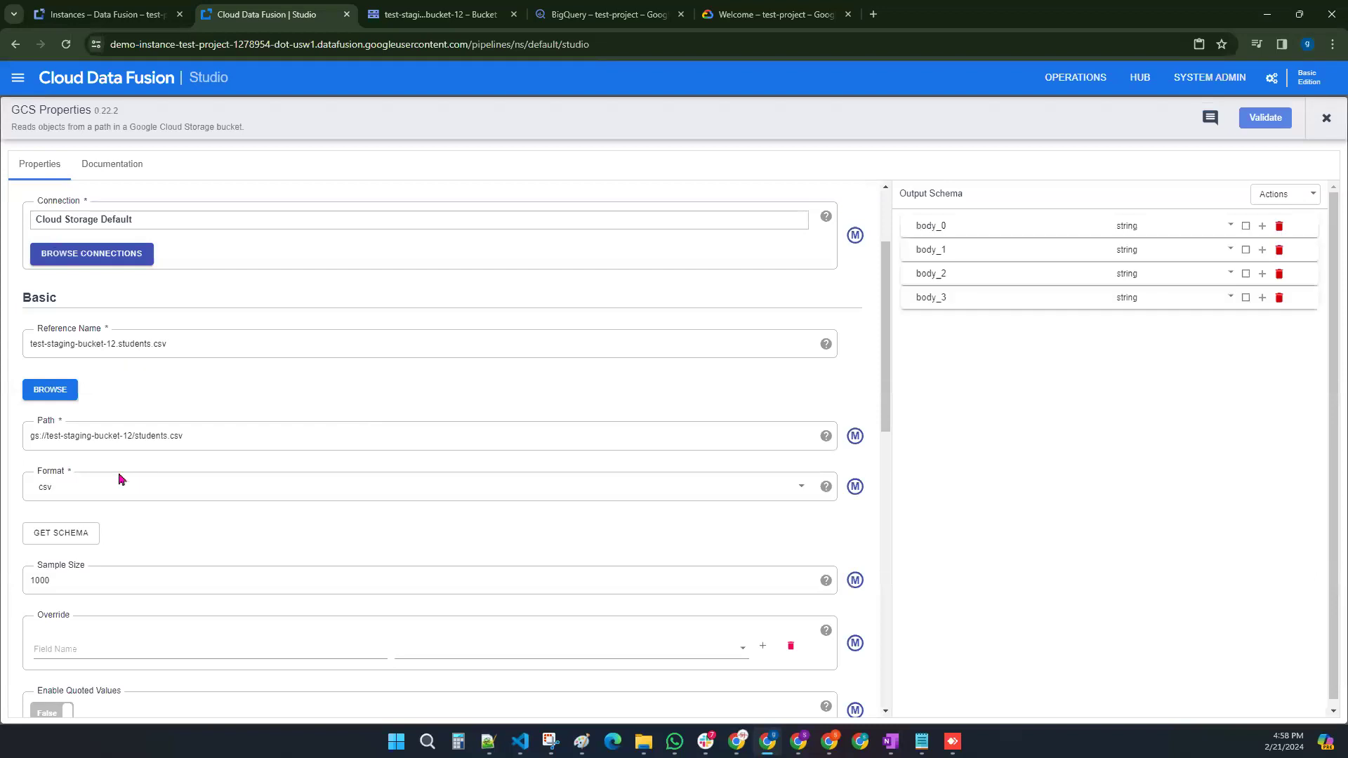
Step: Check the students.csv source's path and format options, validate its properties and close them
left_click_drag(202, 439, 14, 457)
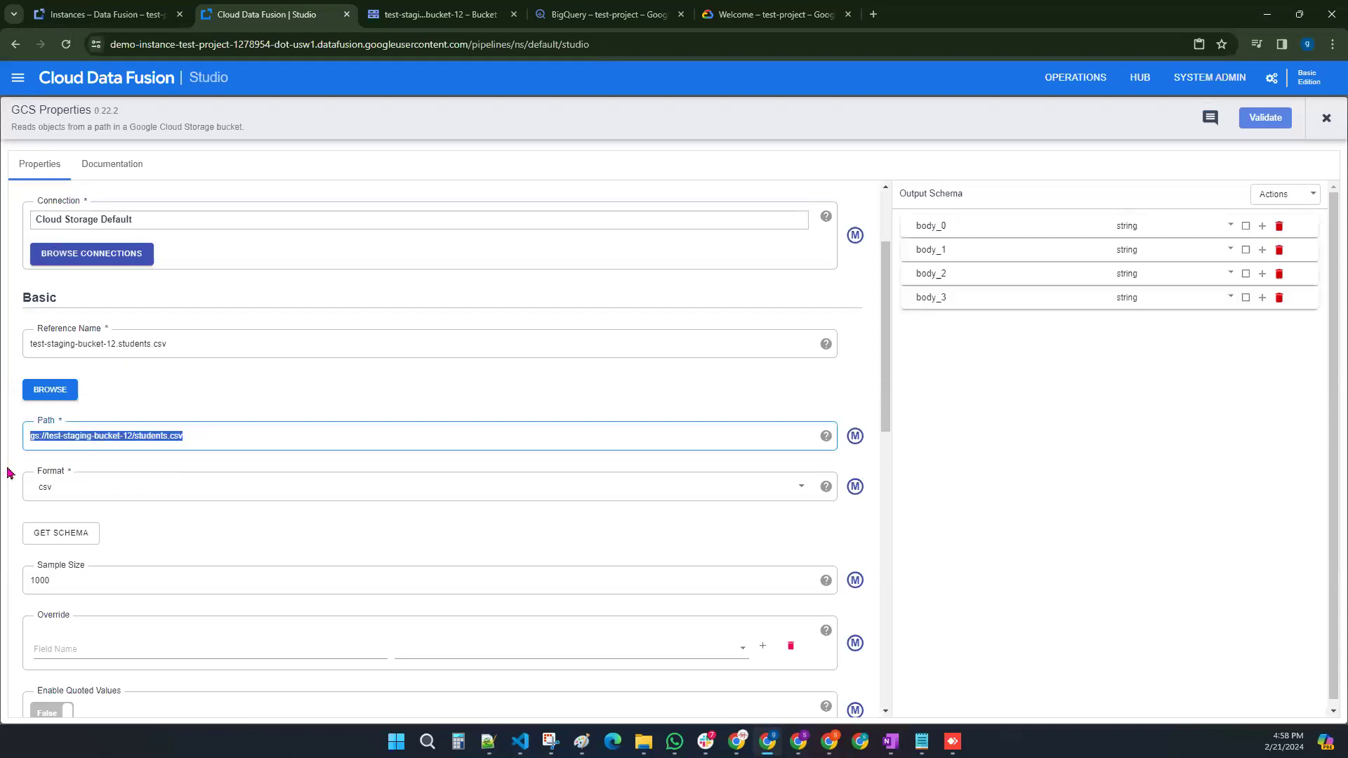
left_click(55, 491)
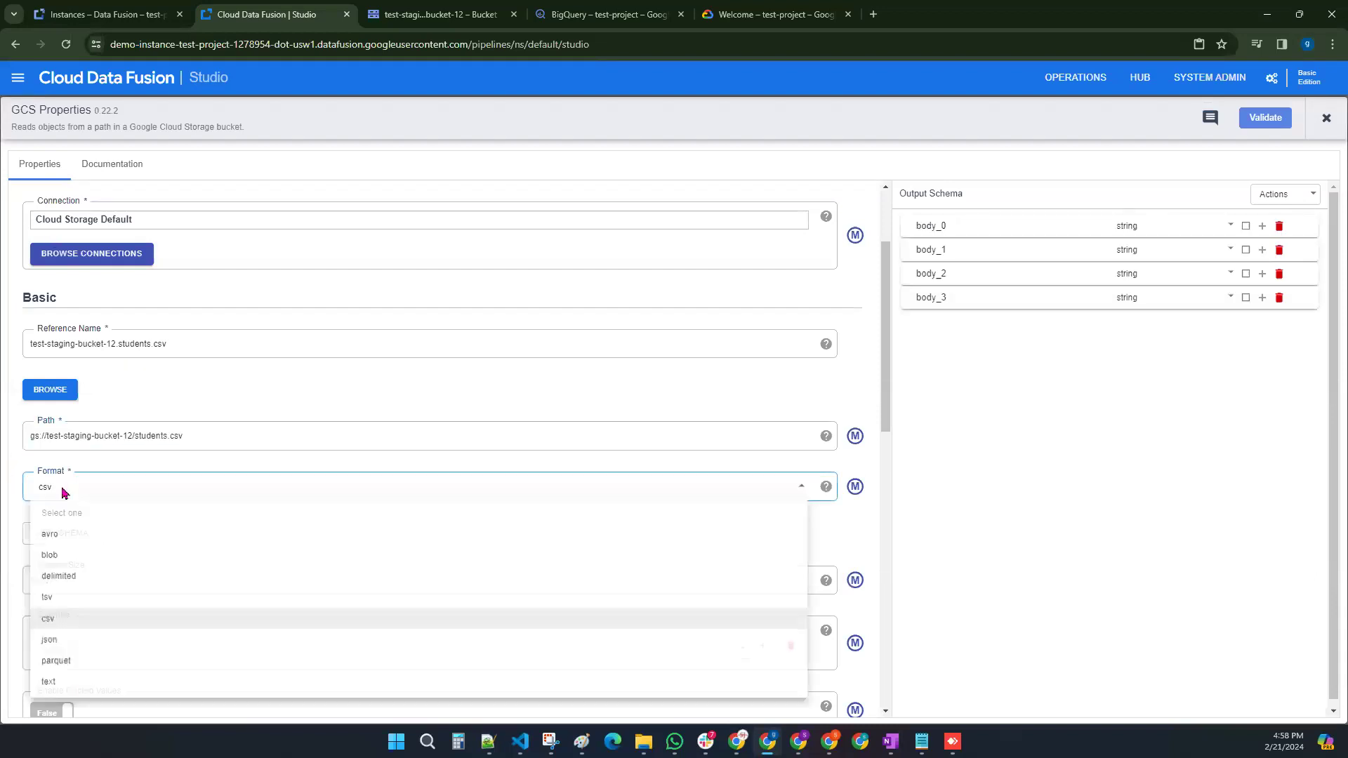
left_click(117, 463)
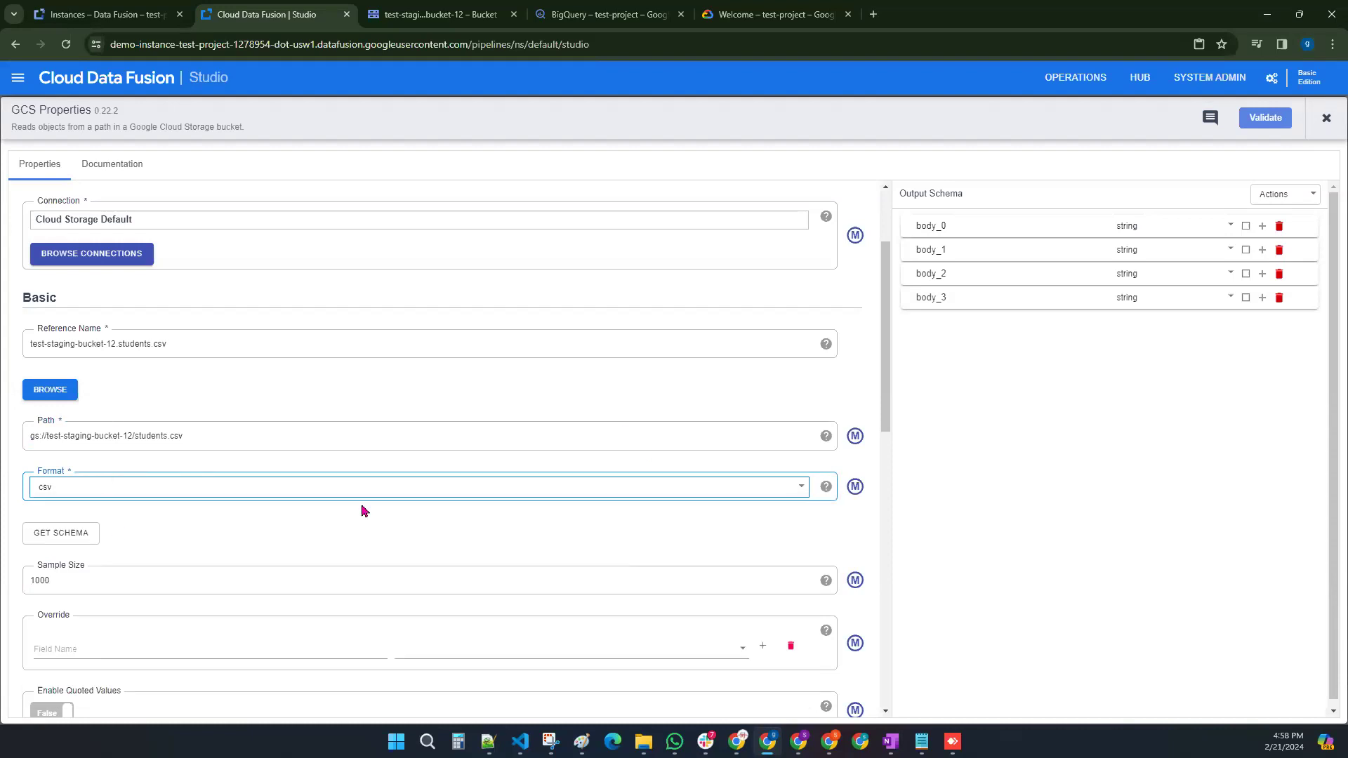
left_click(1265, 118)
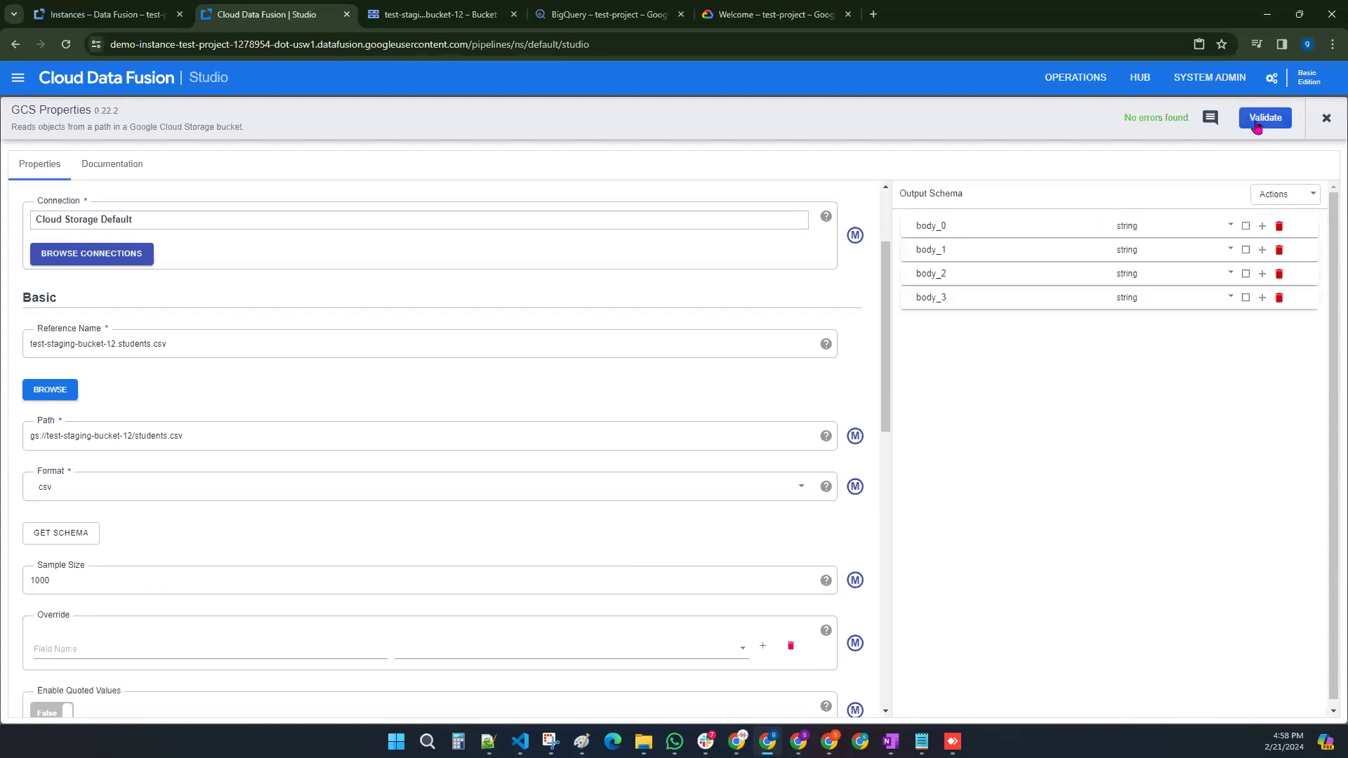
left_click_drag(1123, 118, 1227, 130)
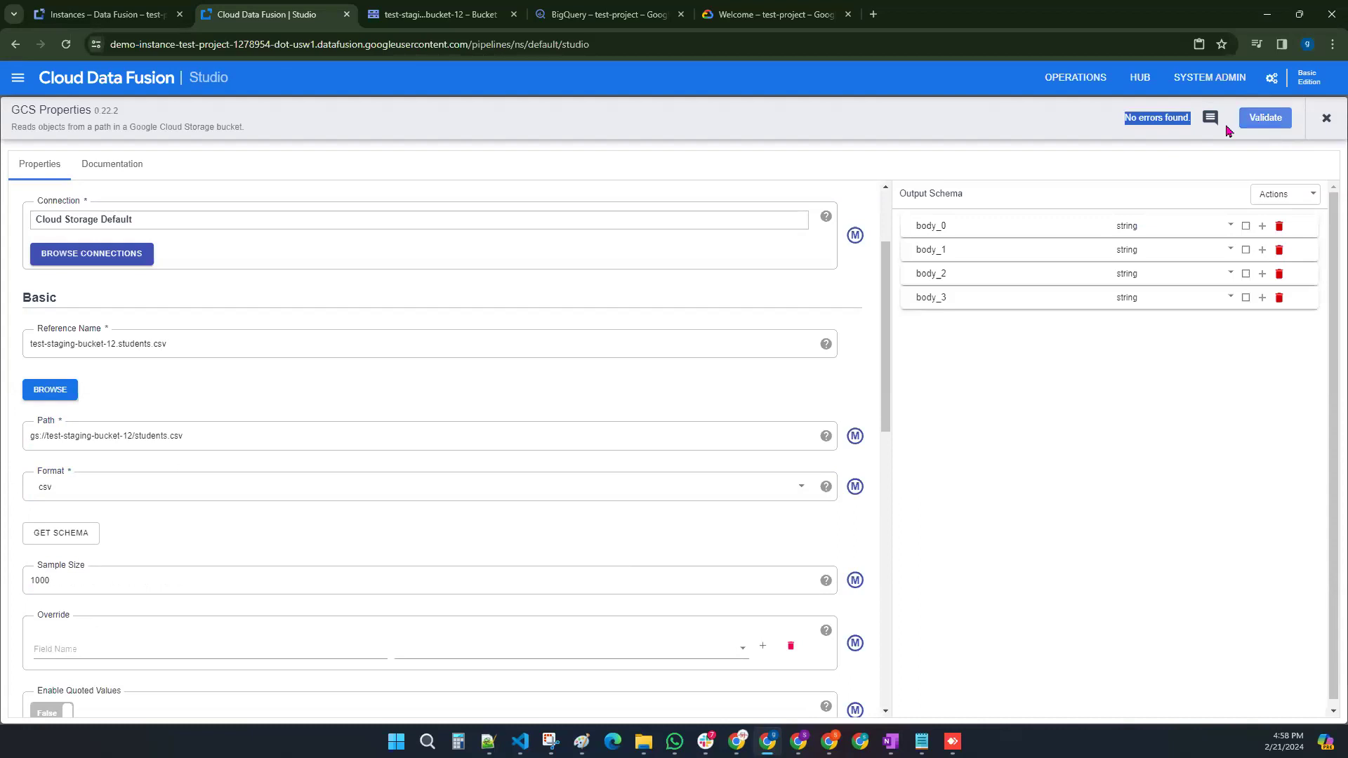
left_click(1327, 120)
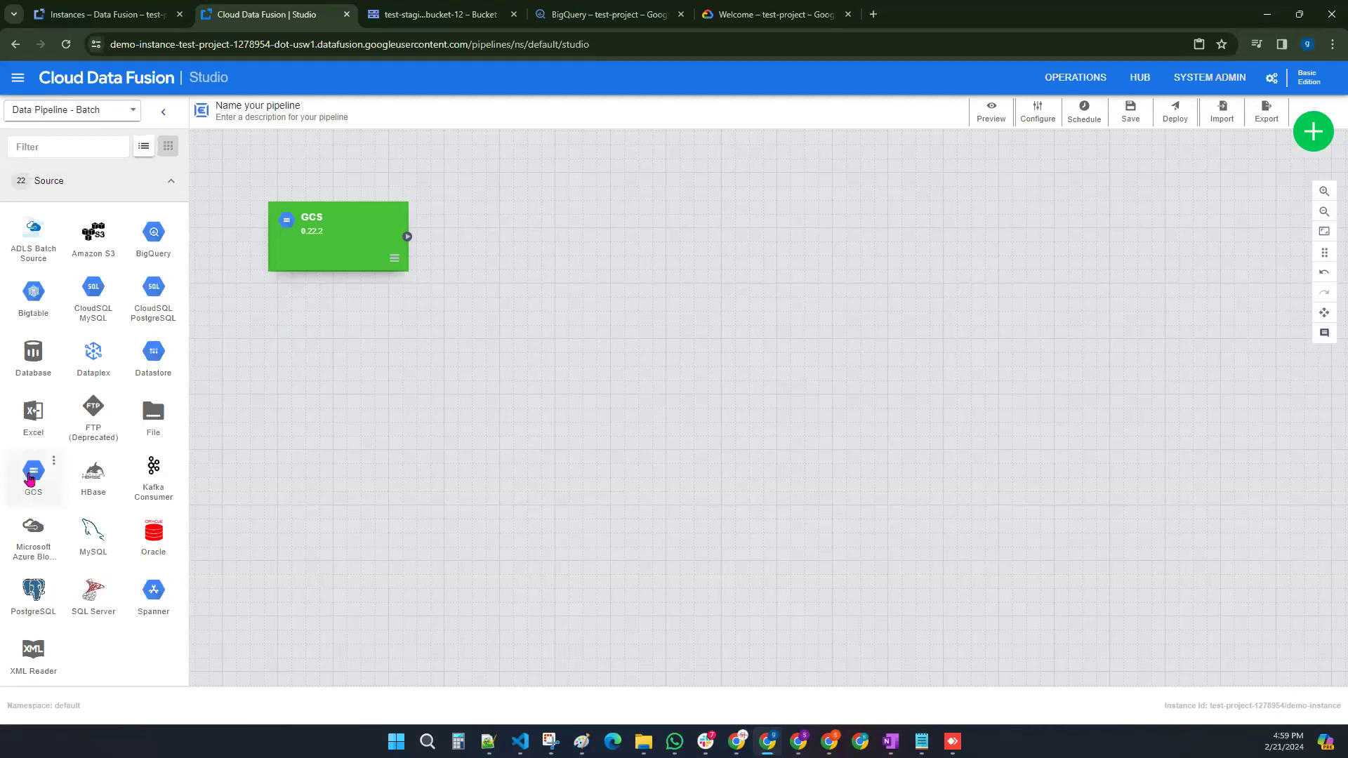
Step: Add a second GCS source below the first and choose grades.csv from test-staging-bucket-12 through the Cloud Storage Default connection
left_click(32, 477)
left_click_drag(393, 265, 371, 363)
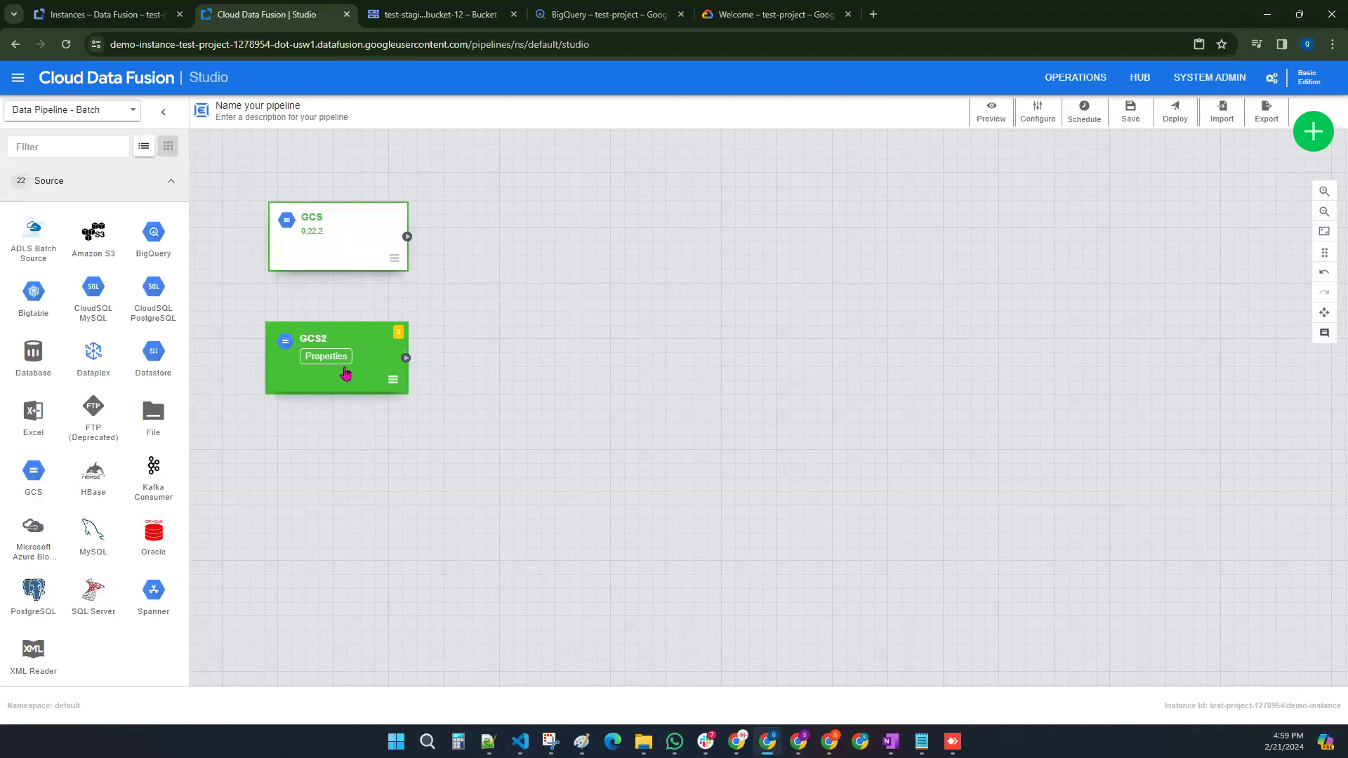
left_click(335, 360)
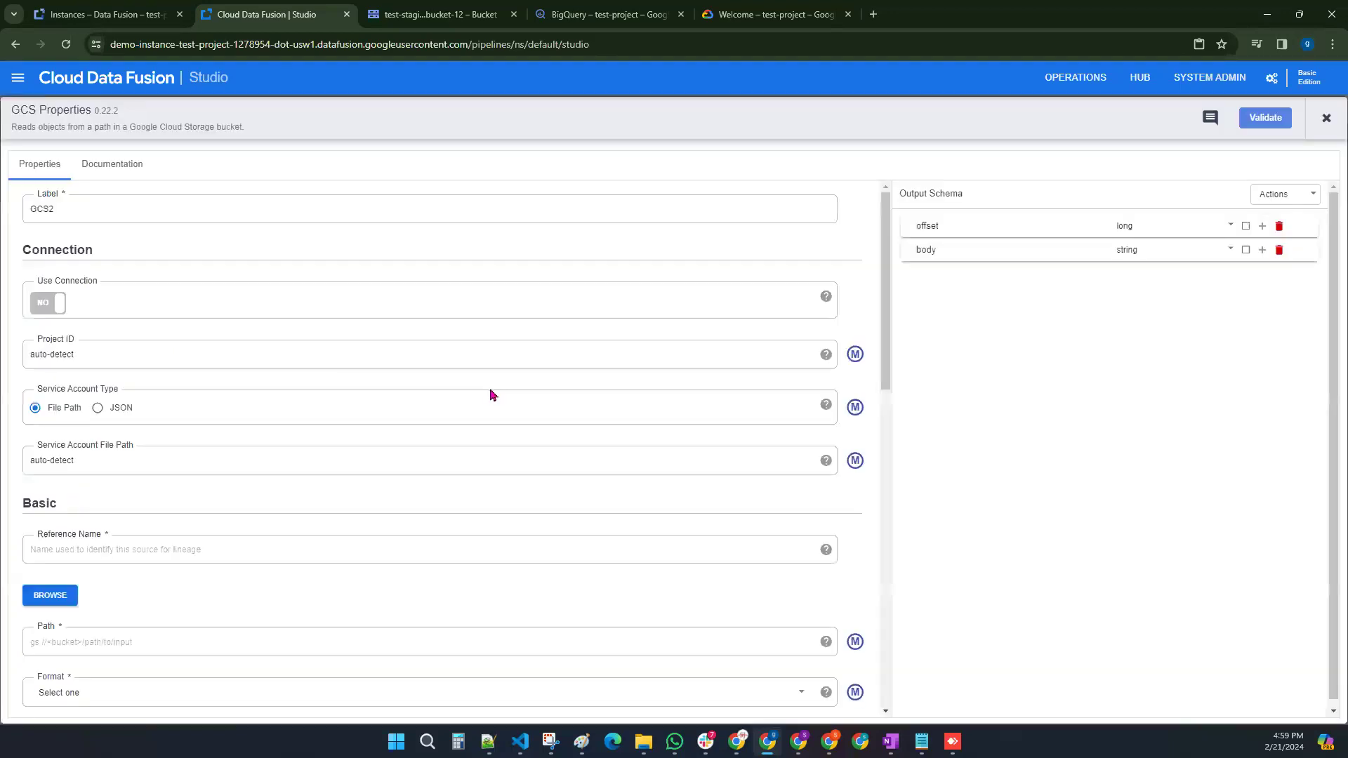
scroll(253, 460, "down", 3)
left_click(61, 385)
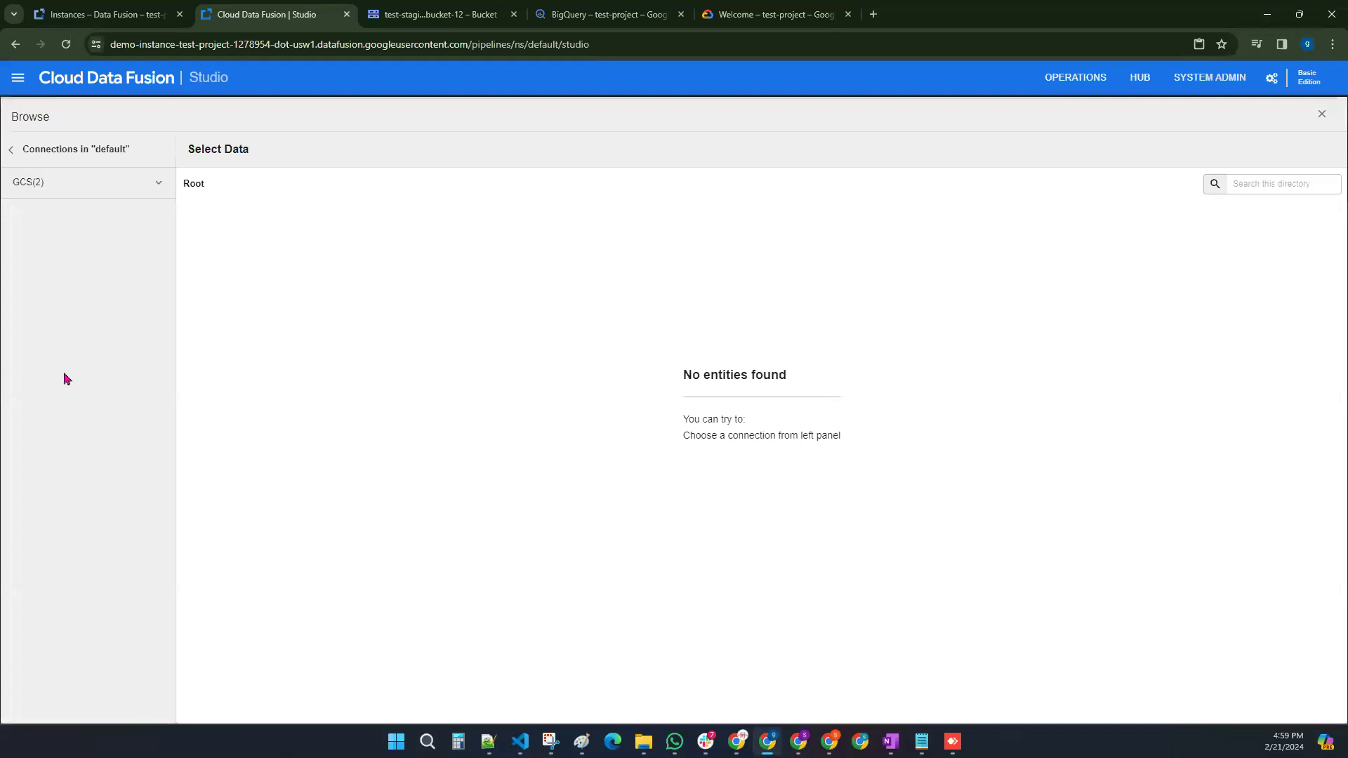
left_click(63, 191)
left_click(49, 212)
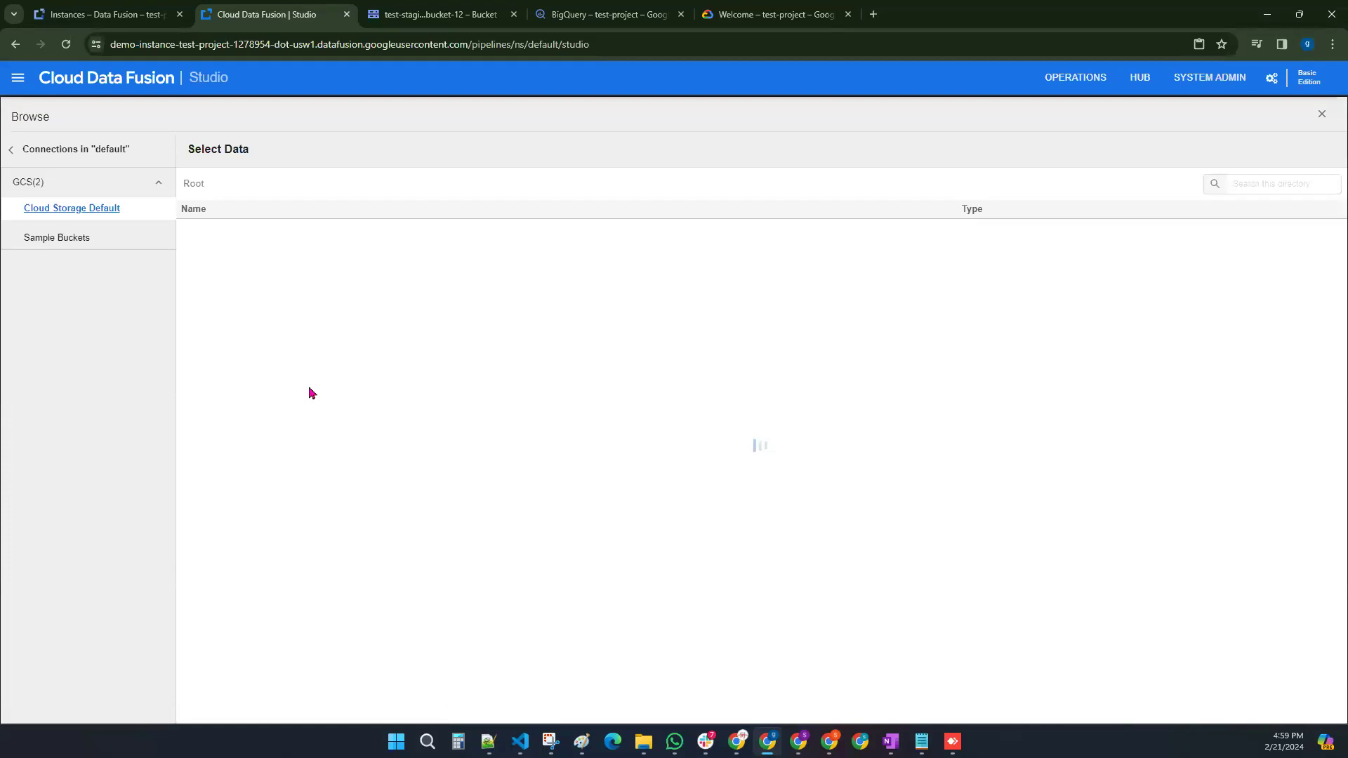
left_click(280, 379)
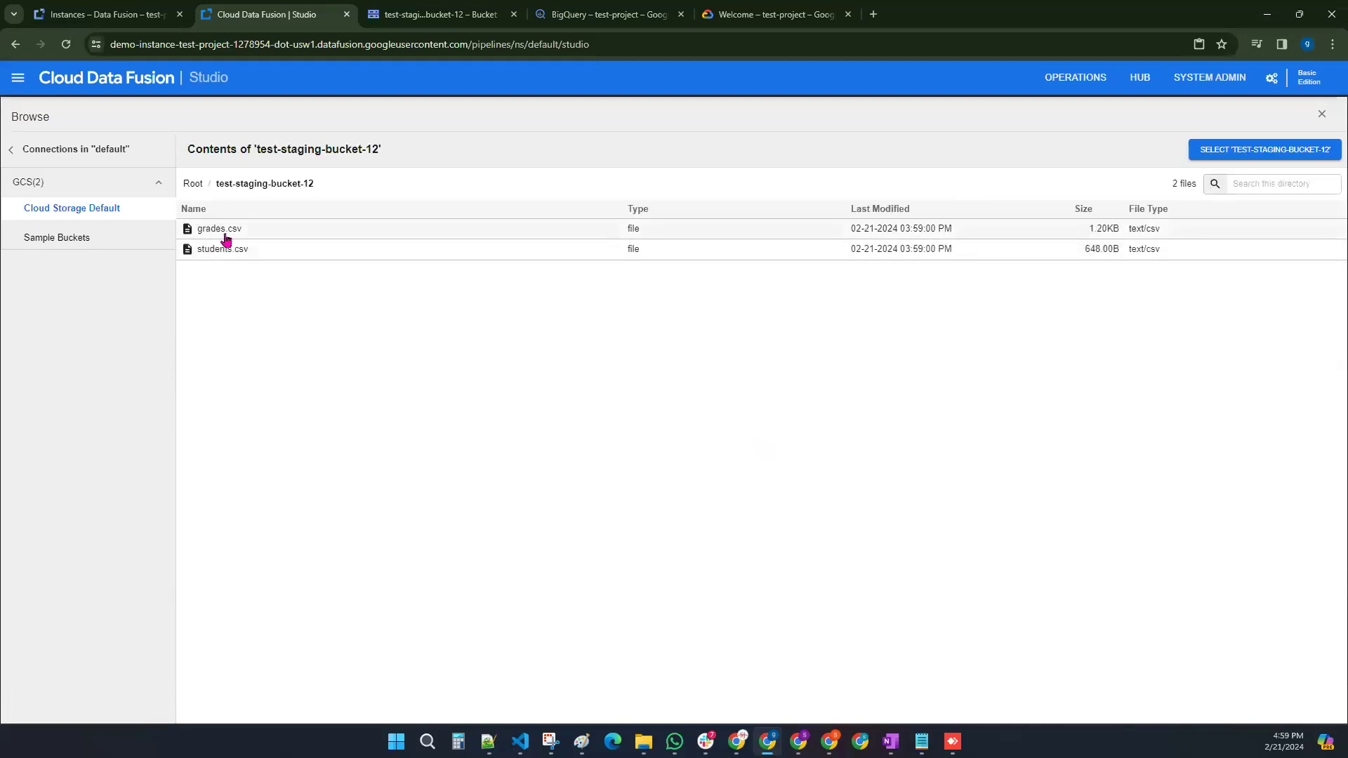
left_click(225, 235)
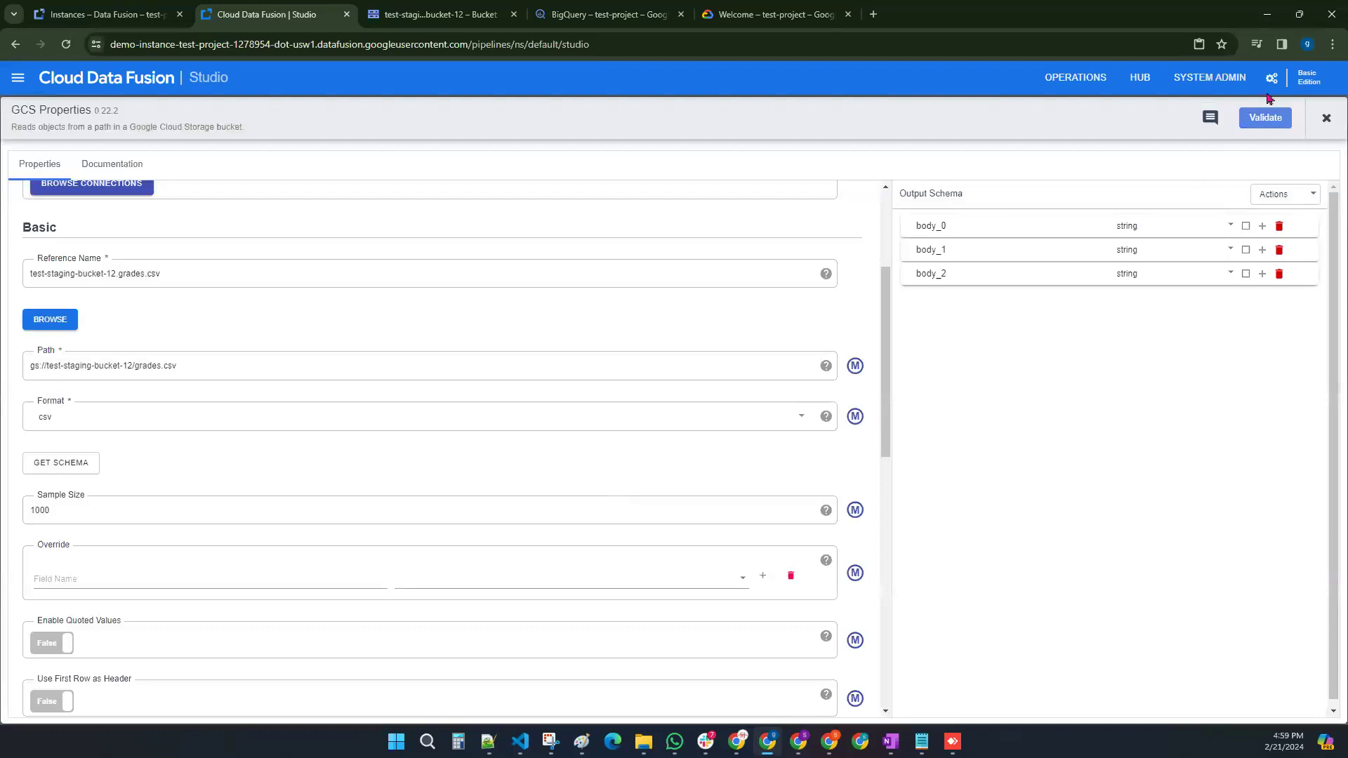
Step: Validate the grades.csv source's properties, review its settings and close them
left_click(1274, 126)
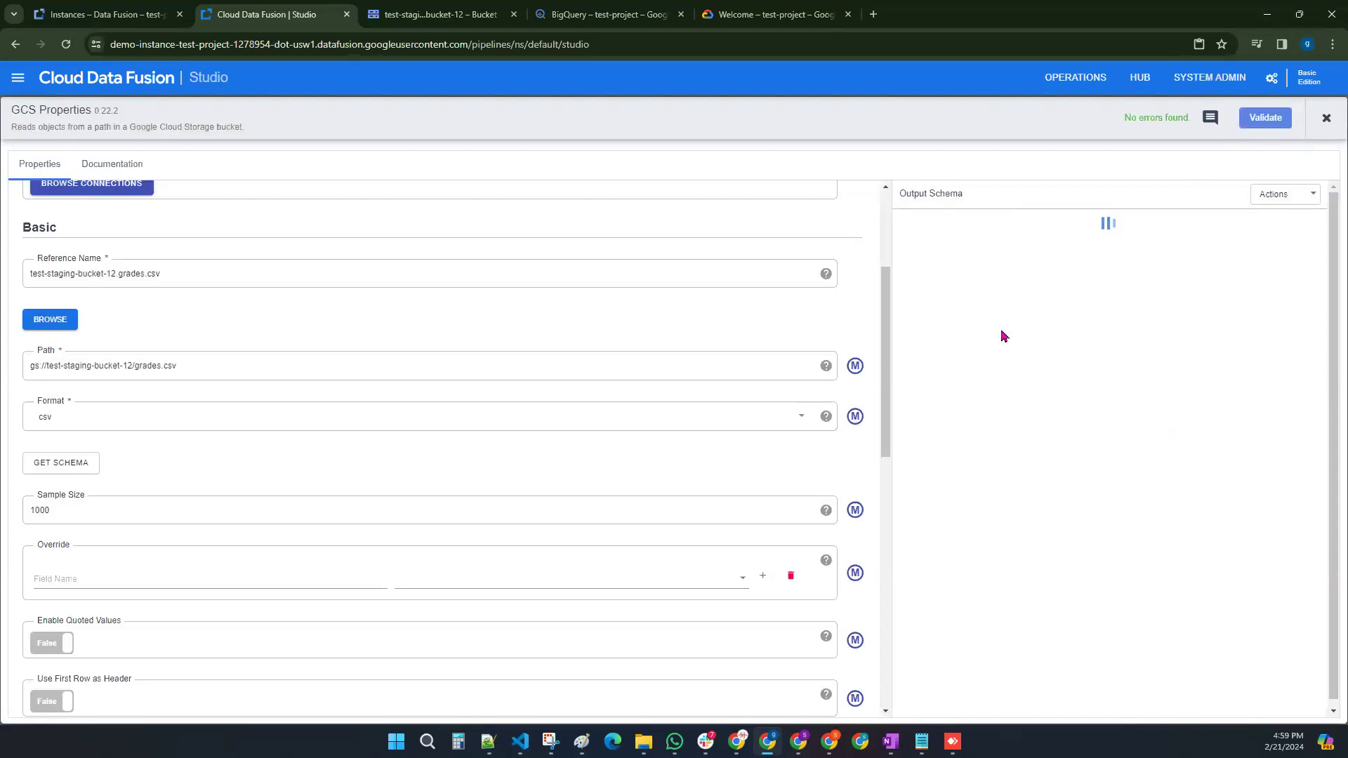
scroll(421, 426, "down", 4)
scroll(421, 426, "up", 7)
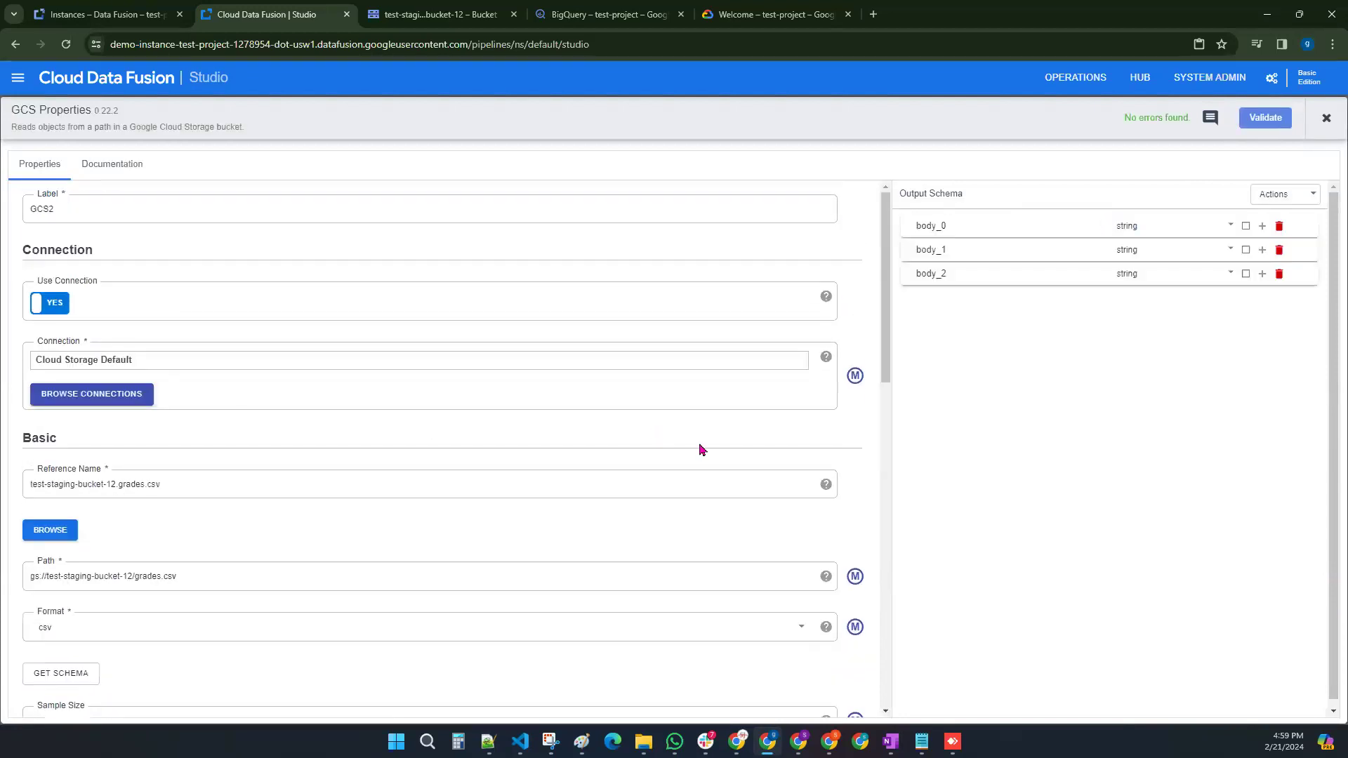
left_click(1326, 119)
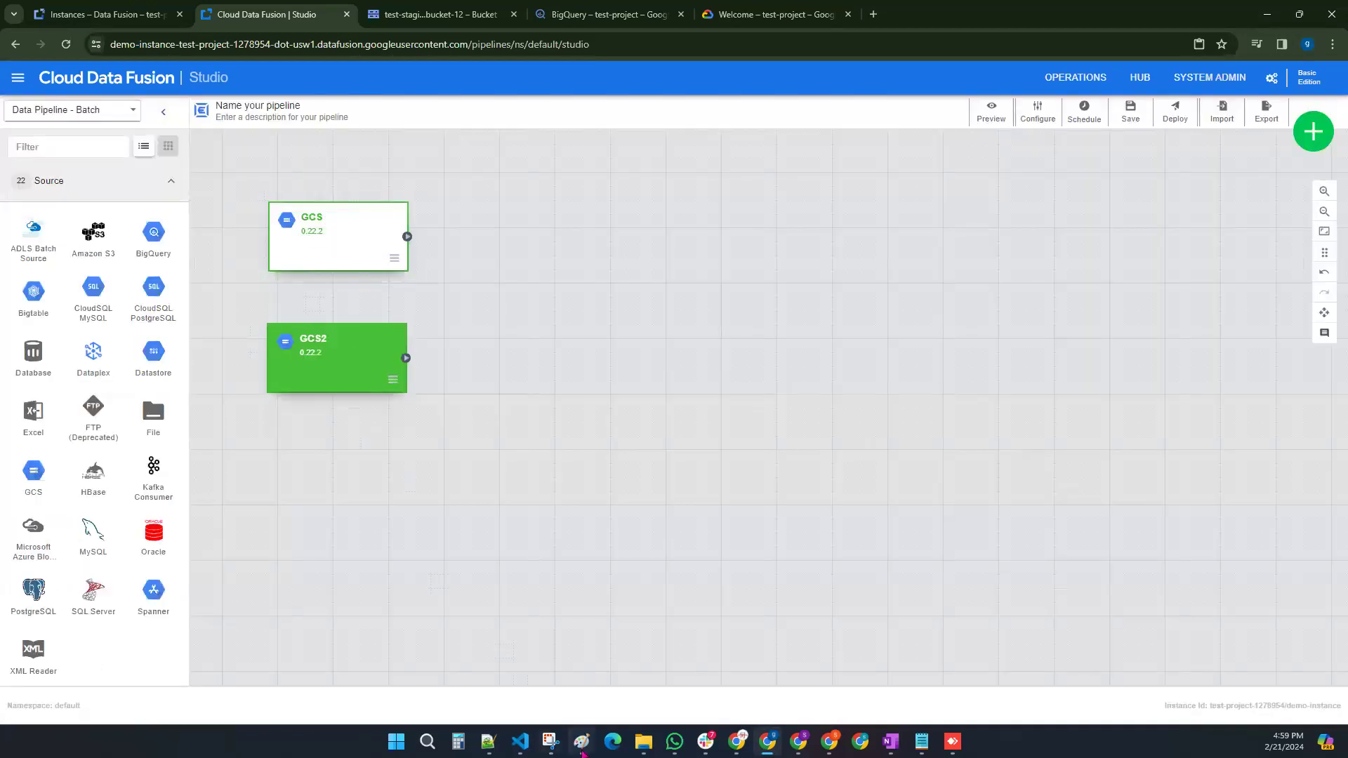
Step: Check the transform stage of the diagram in Paint, then return to the Studio and add a Wrangler transform to the canvas
left_click(581, 742)
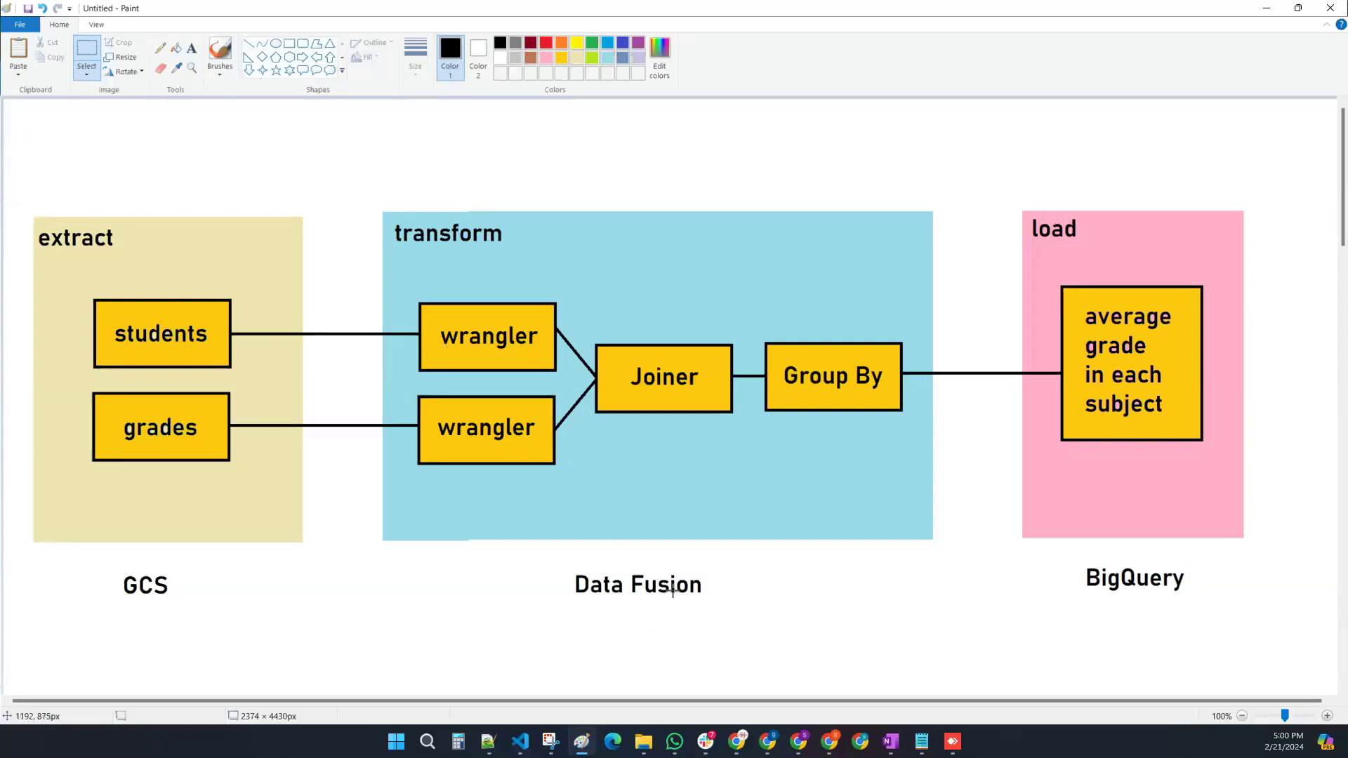
left_click(1265, 10)
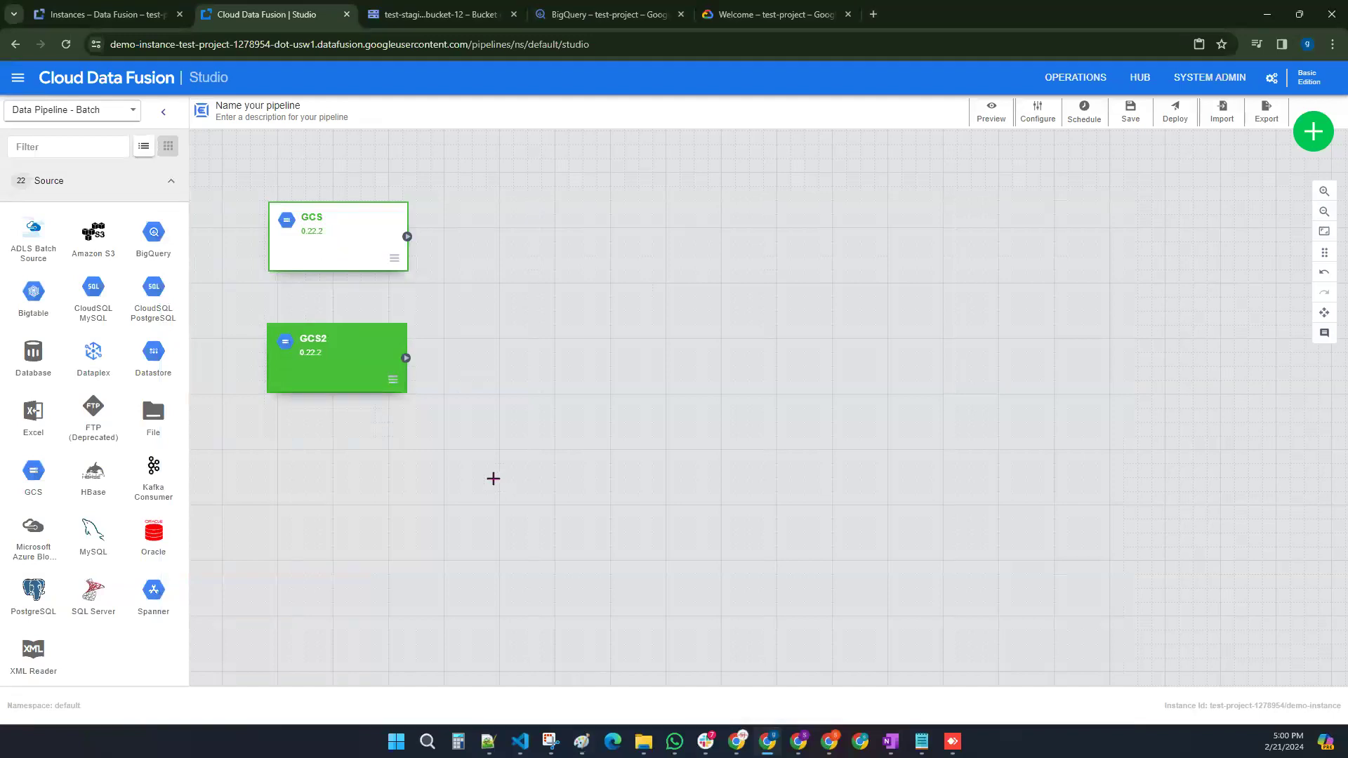
left_click(114, 184)
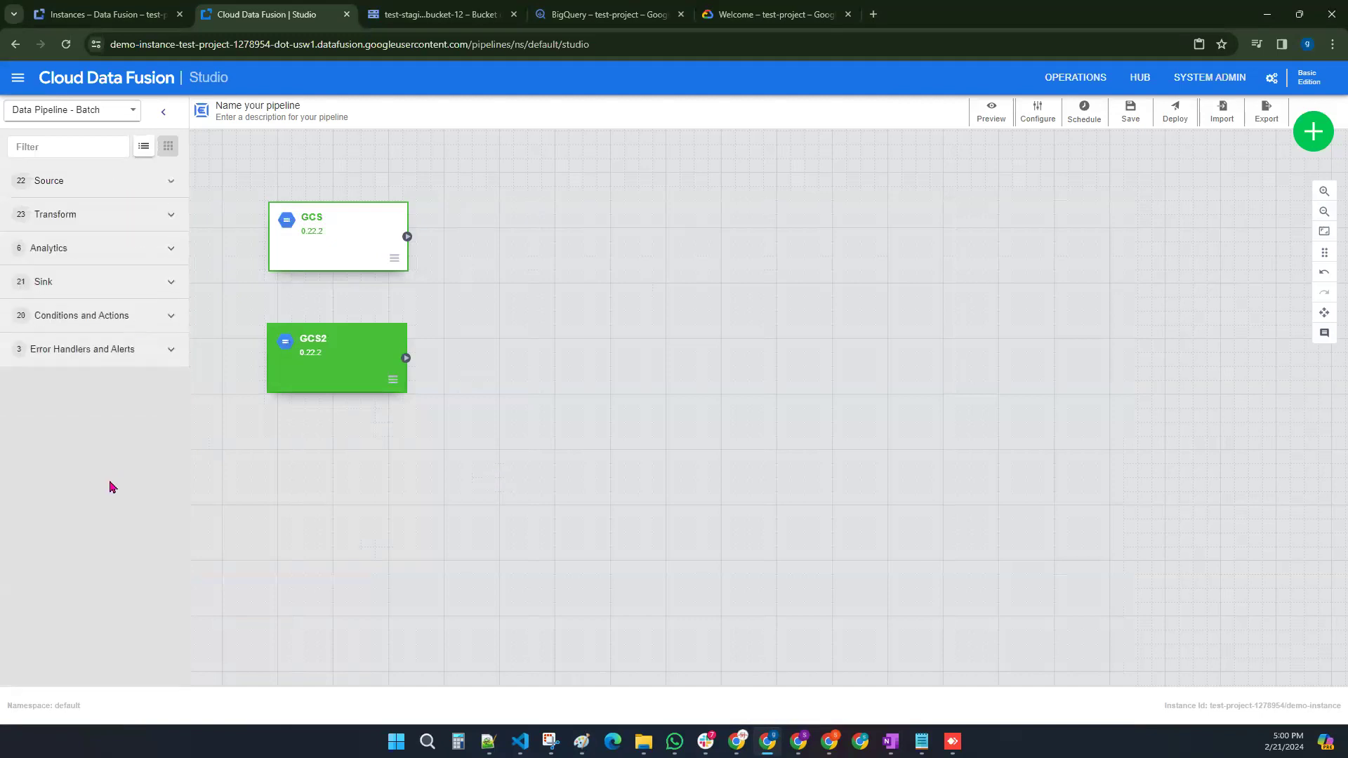
left_click(65, 222)
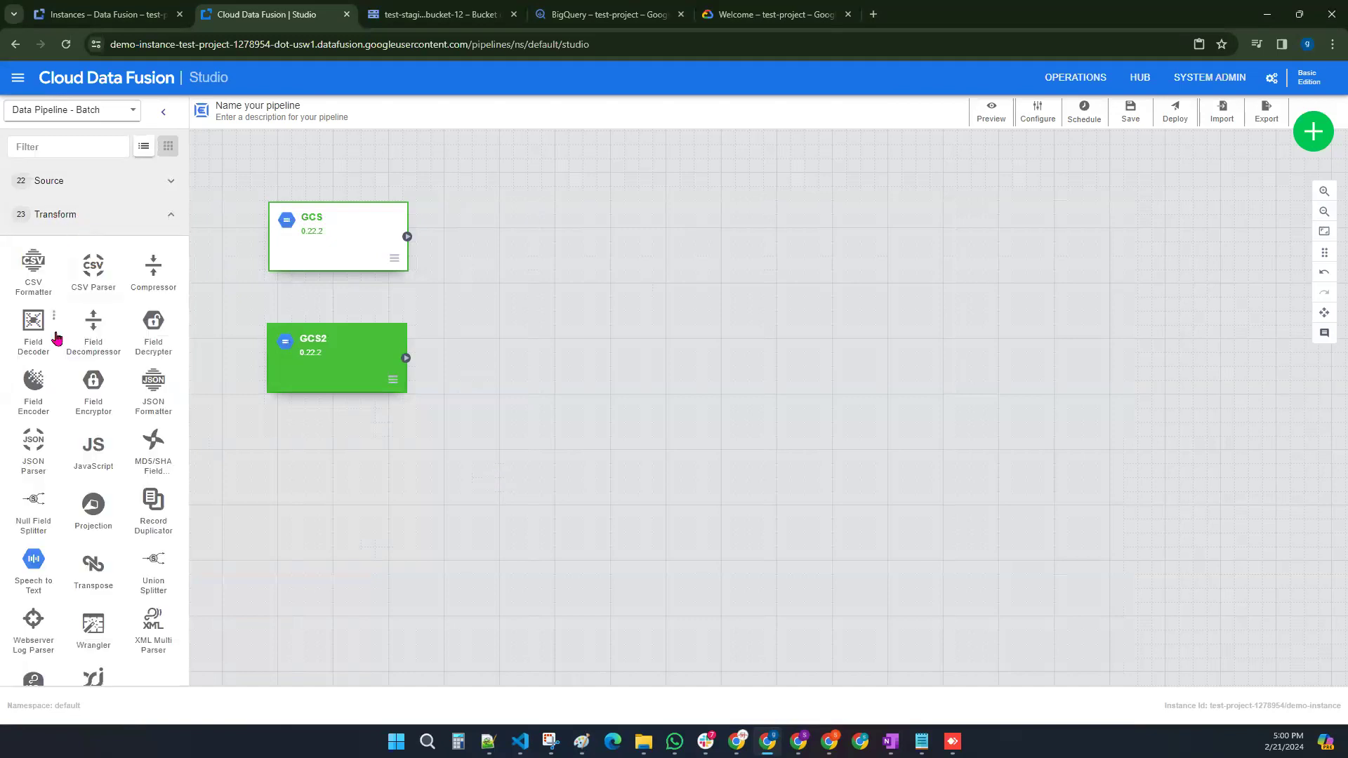
scroll(38, 456, "down", 2)
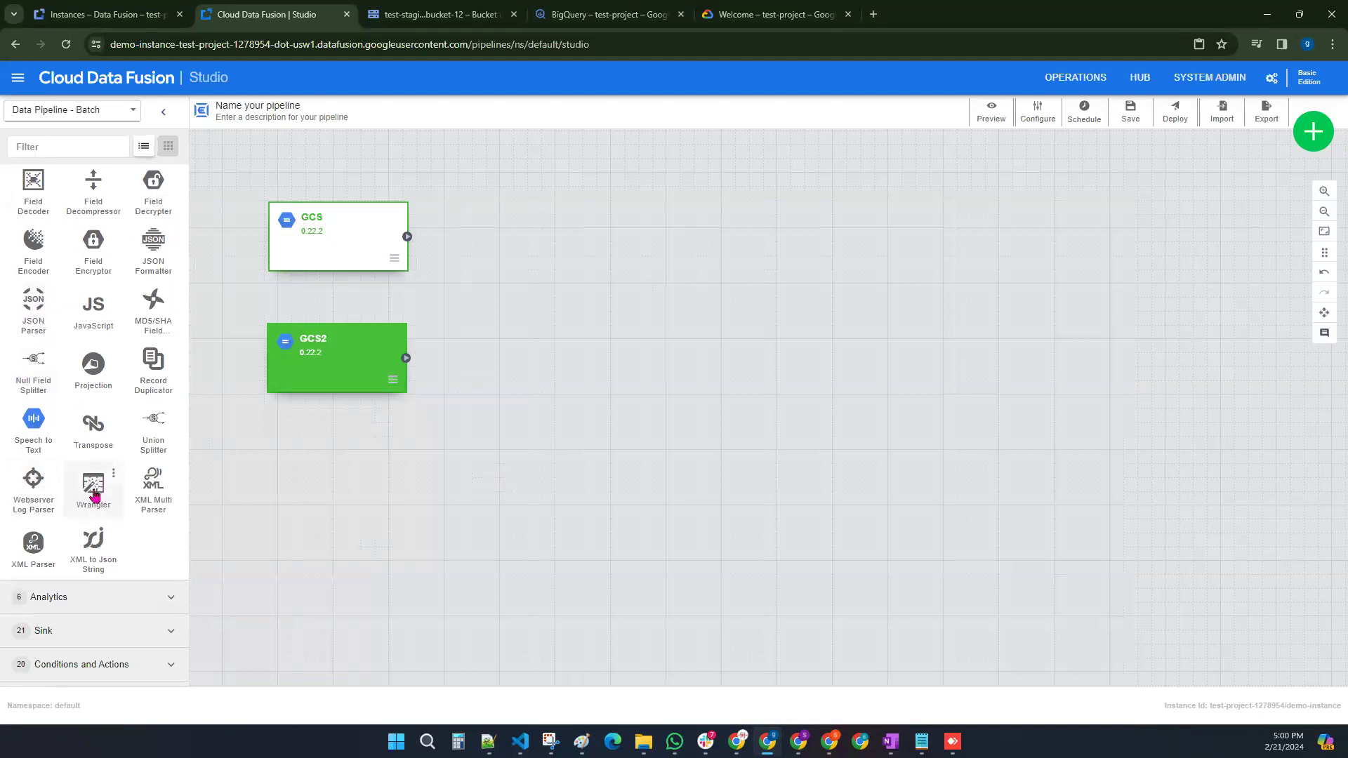
left_click(92, 485)
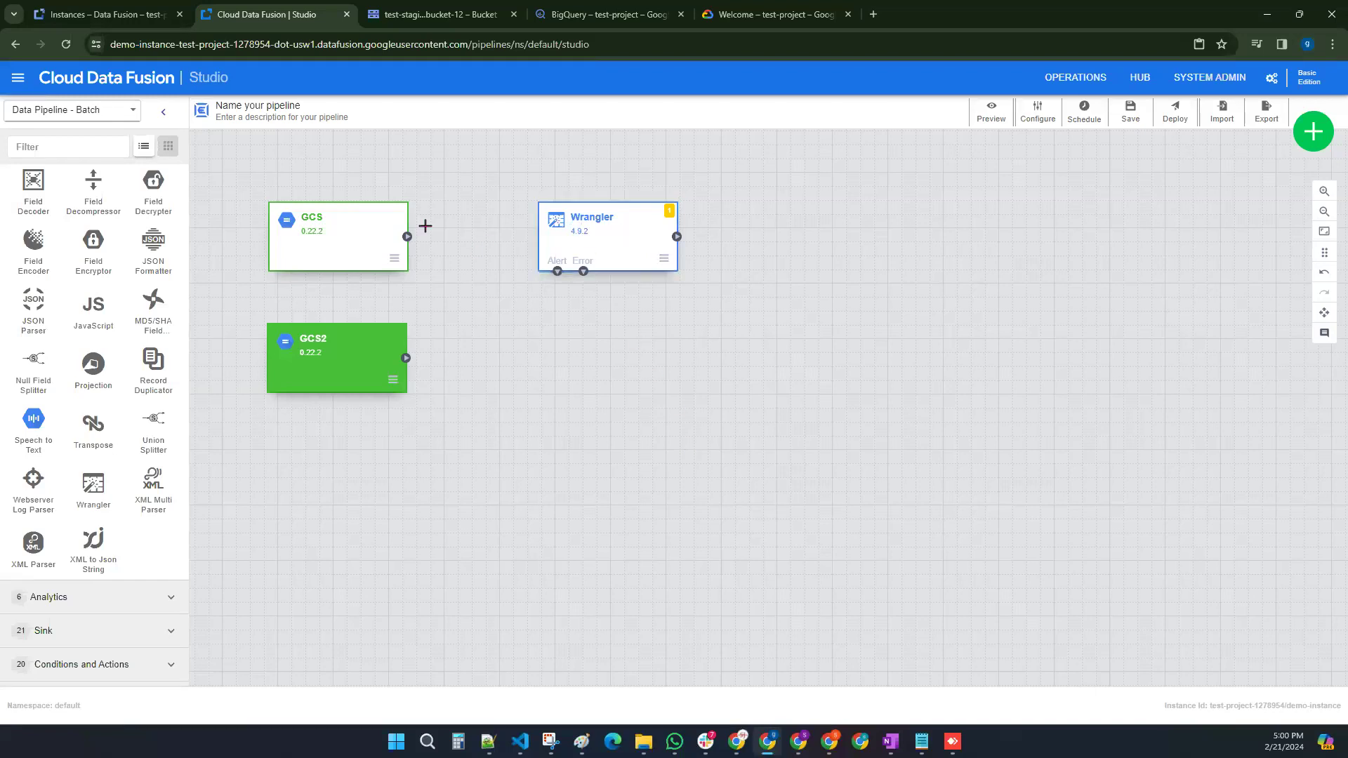
Step: Connect the students.csv GCS source to the Wrangler and open the Wrangler's properties
mouse_move(305, 231)
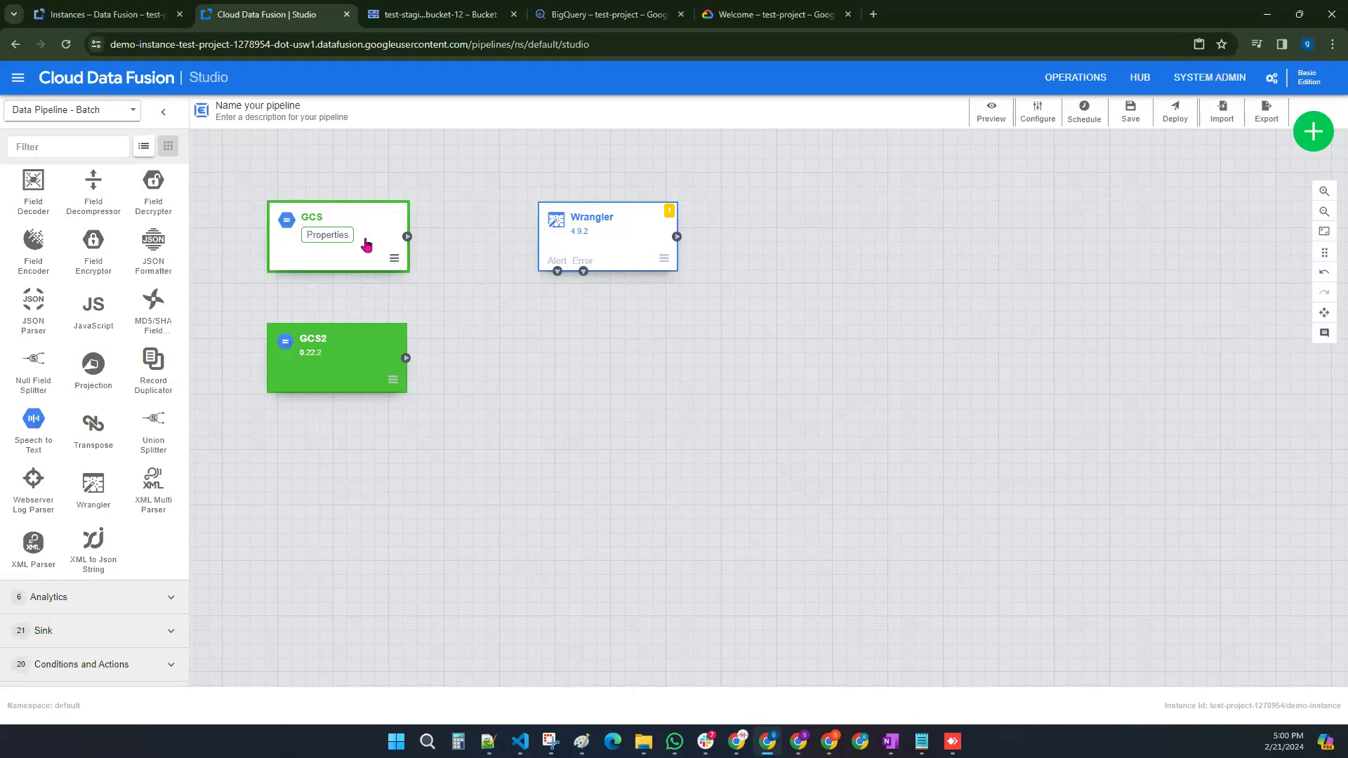
mouse_move(572, 228)
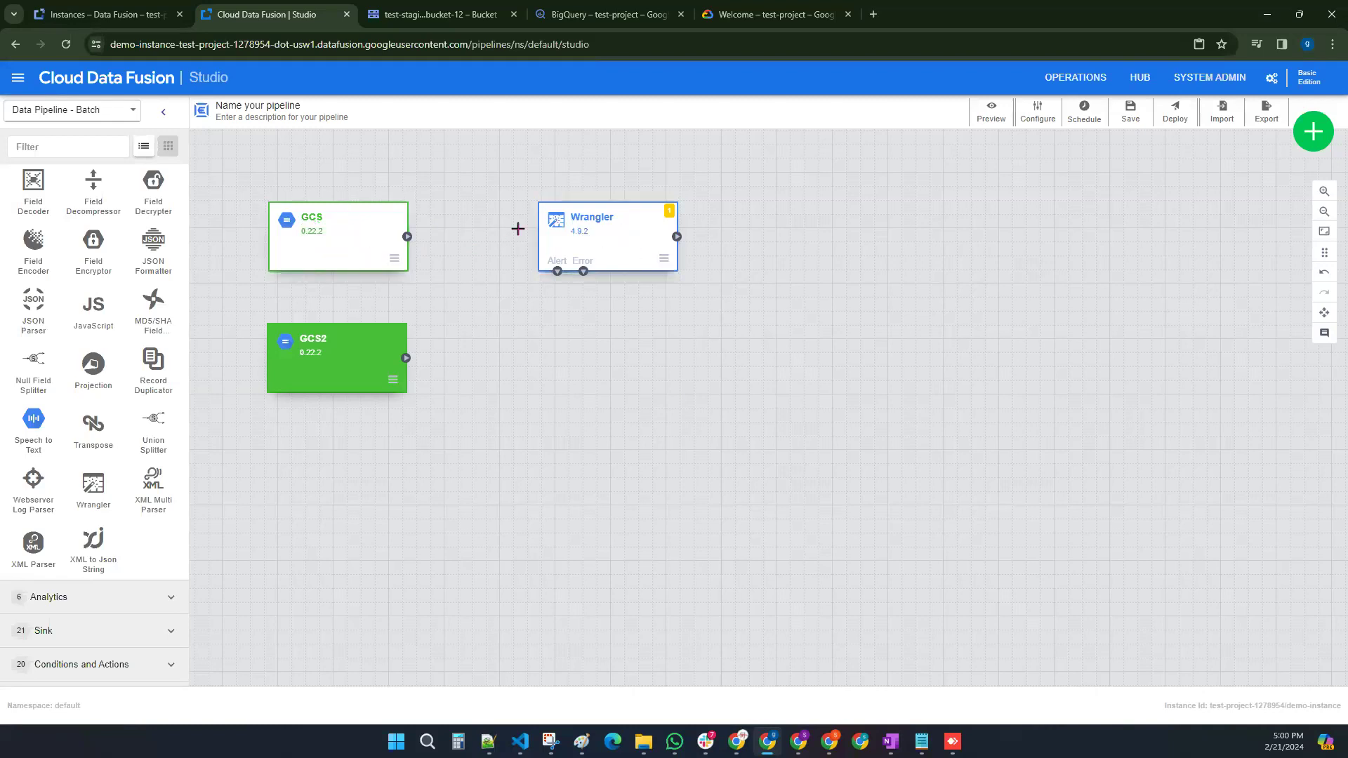
left_click_drag(410, 242, 418, 243)
left_click_drag(410, 242, 538, 245)
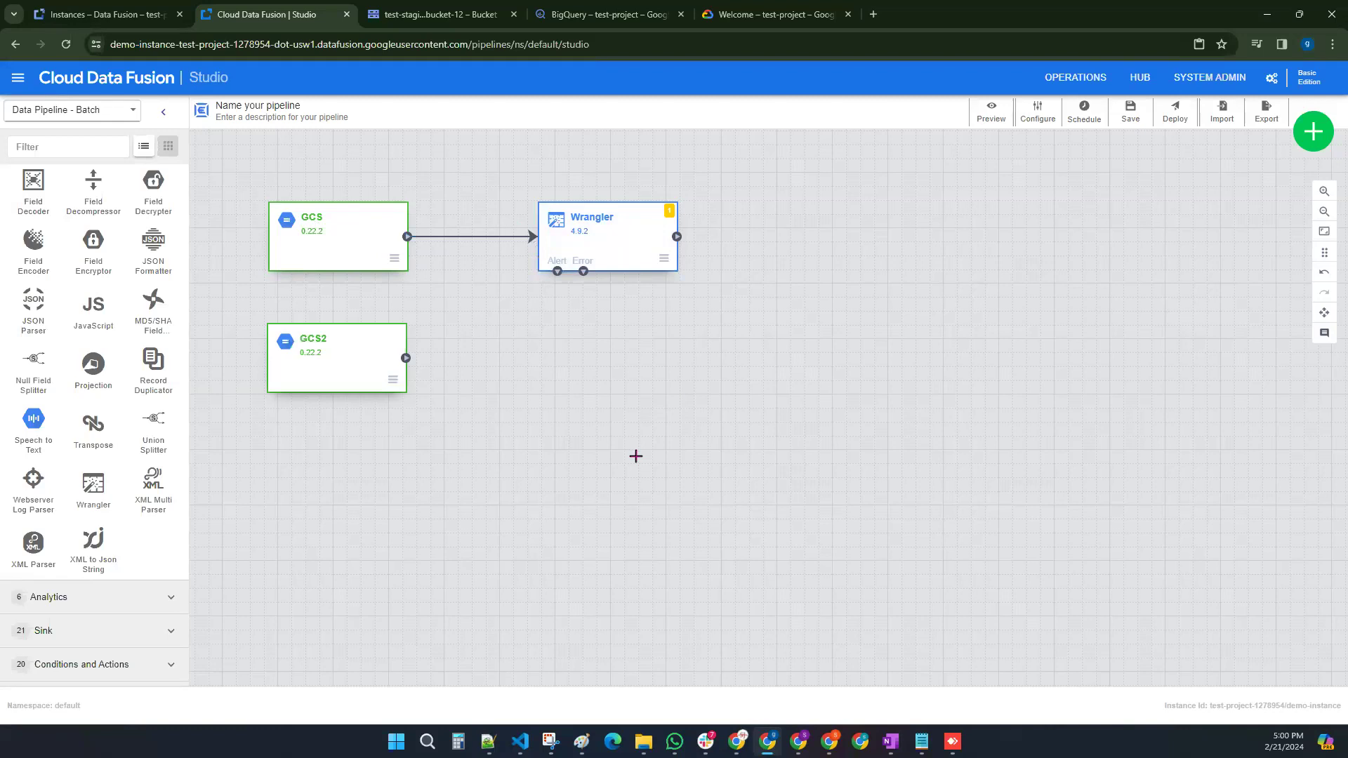
mouse_move(616, 238)
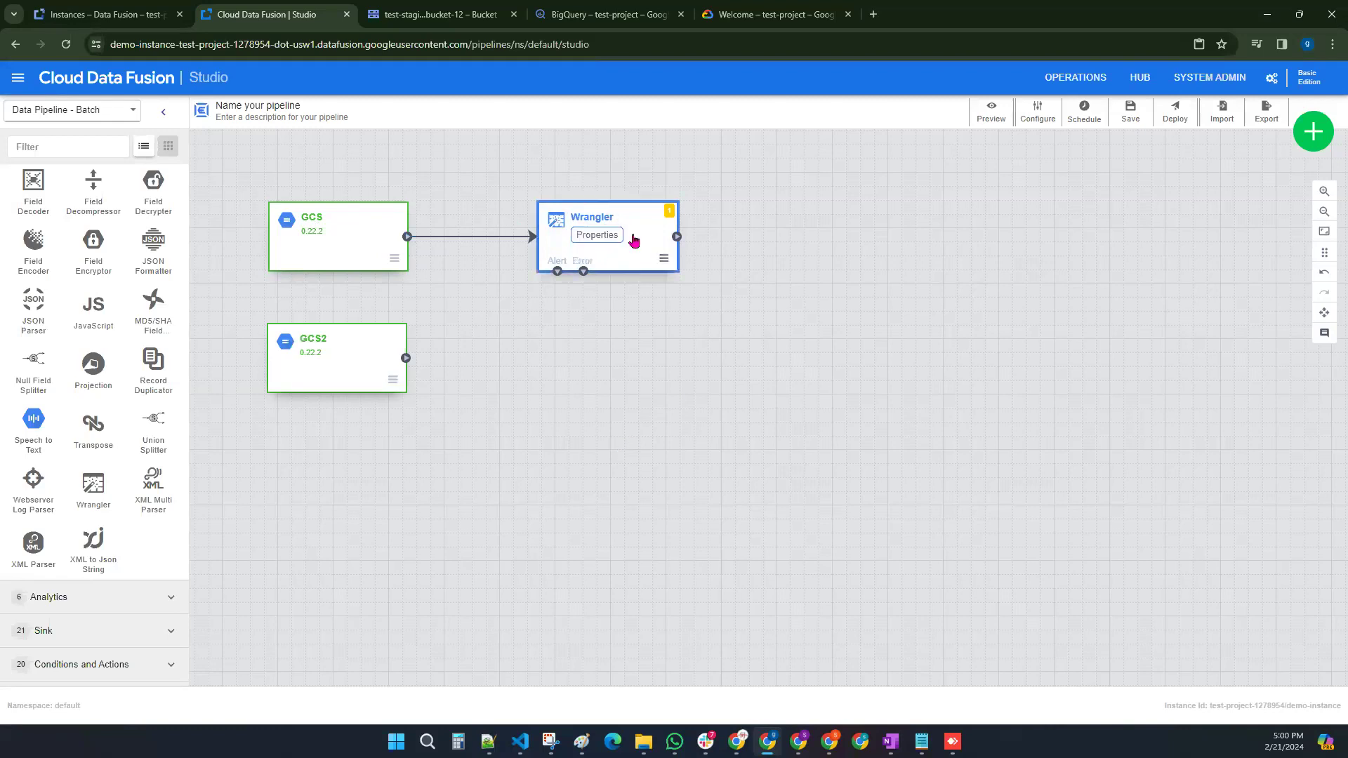
left_click(611, 241)
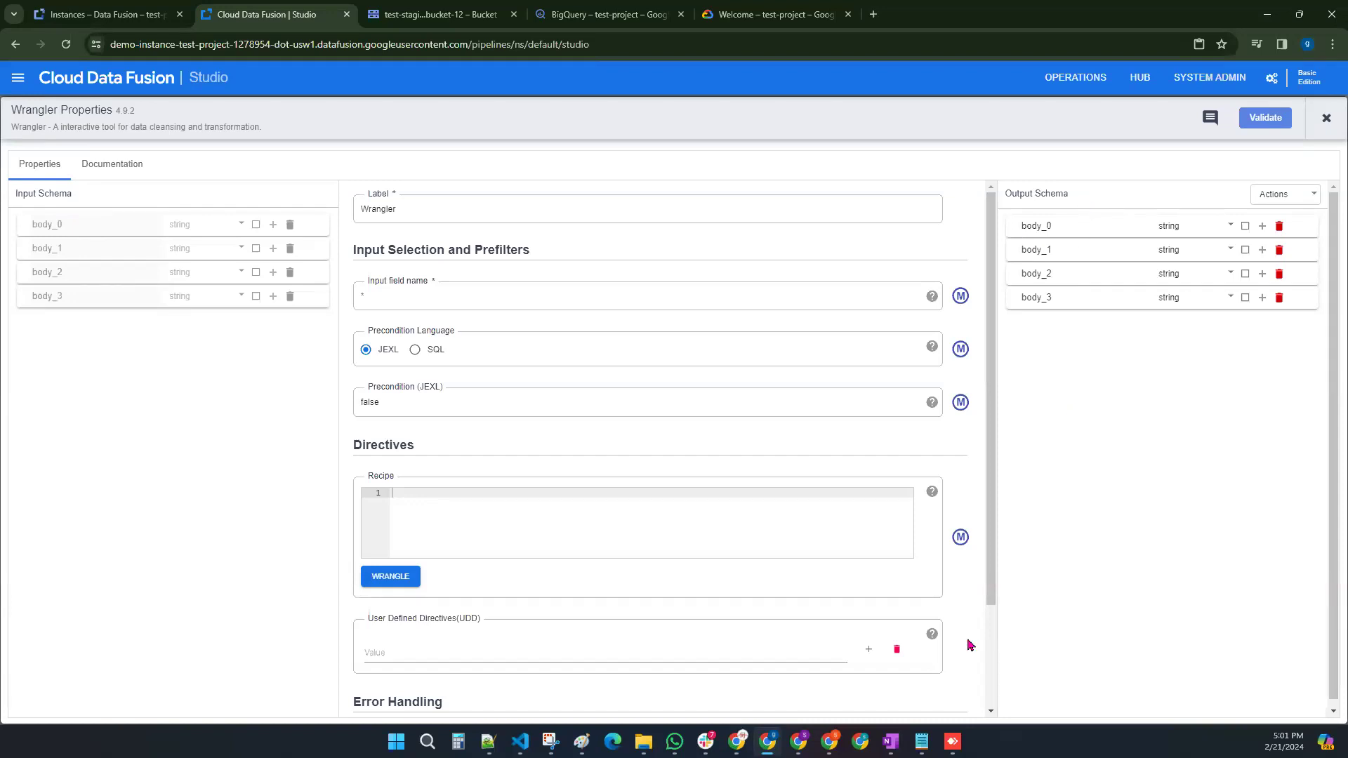
Step: Examine the column names in the header row of the students file in Notepad, then return to the Wrangler properties
left_click(922, 741)
left_click_drag(212, 69, 280, 70)
left_click(140, 20)
left_click(124, 69)
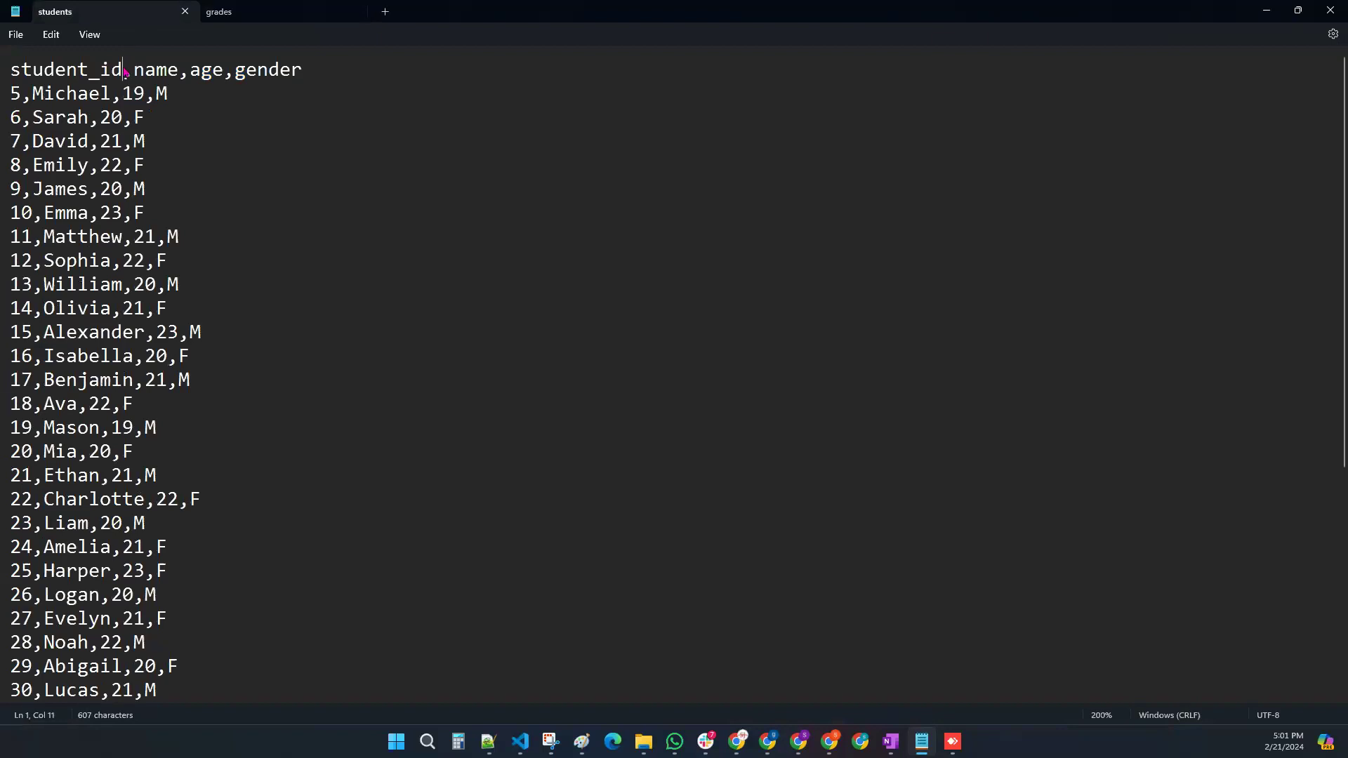
key("shift+Left")
key("shift+Left")
key("shift+Left")
key("shift+Left")
key("shift+Left")
key("shift+Left")
key("shift+Left")
key("shift+Left")
key("shift+Left")
key("shift+Left")
left_click_drag(134, 69, 189, 69)
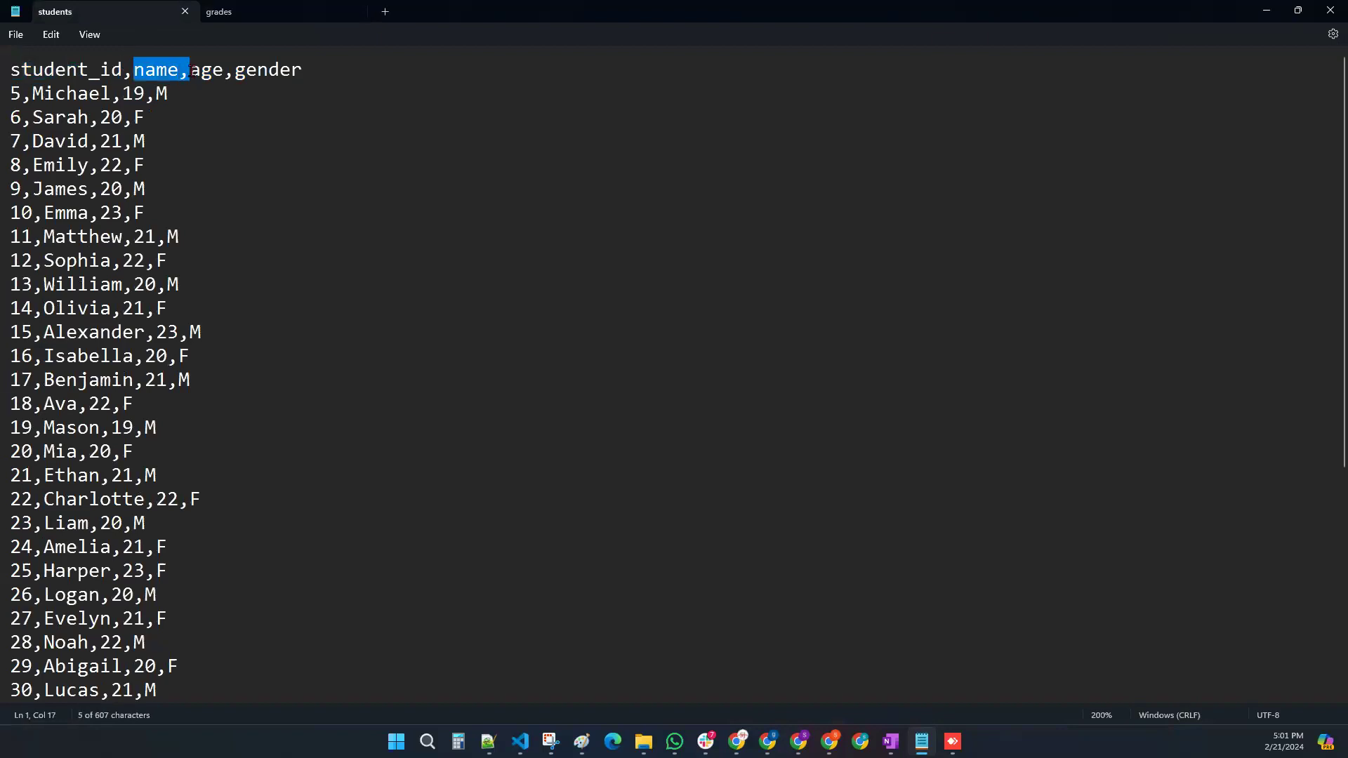
left_click(323, 73)
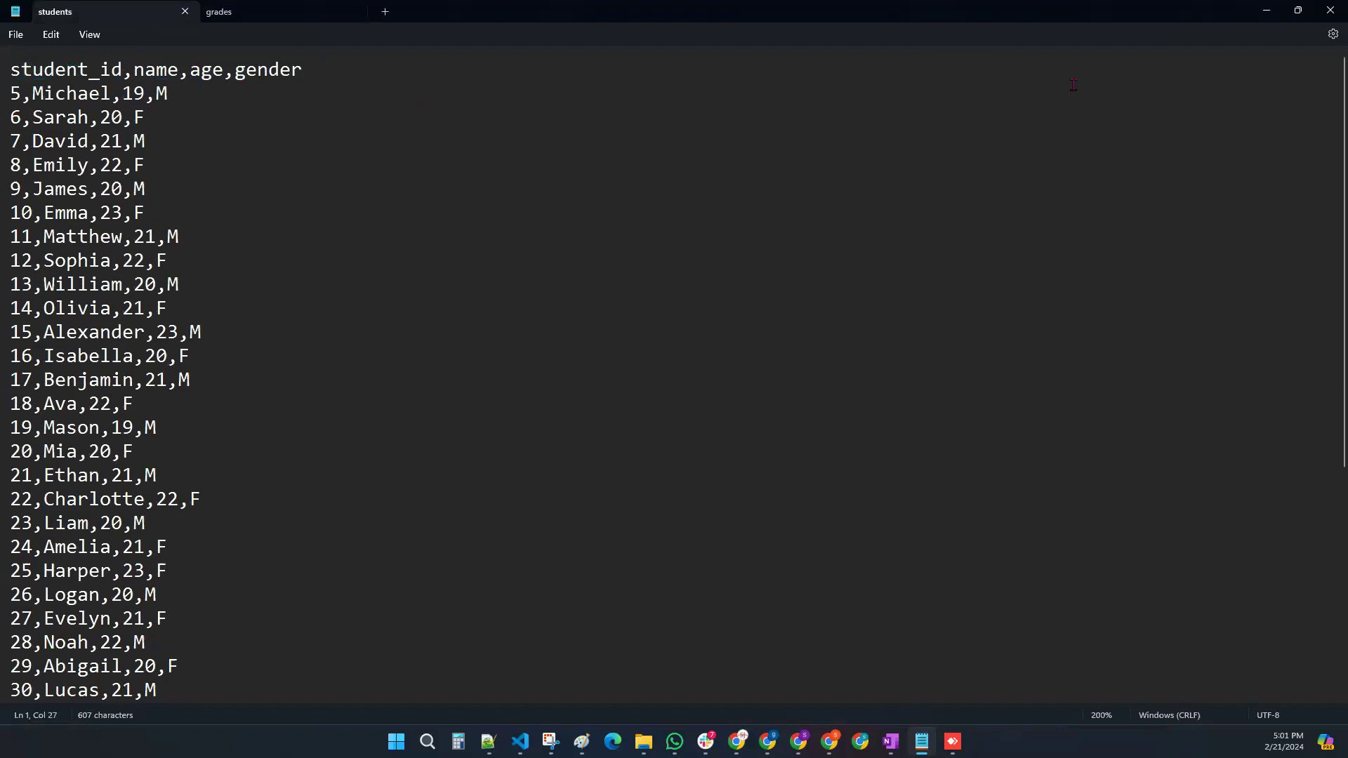
left_click(1265, 10)
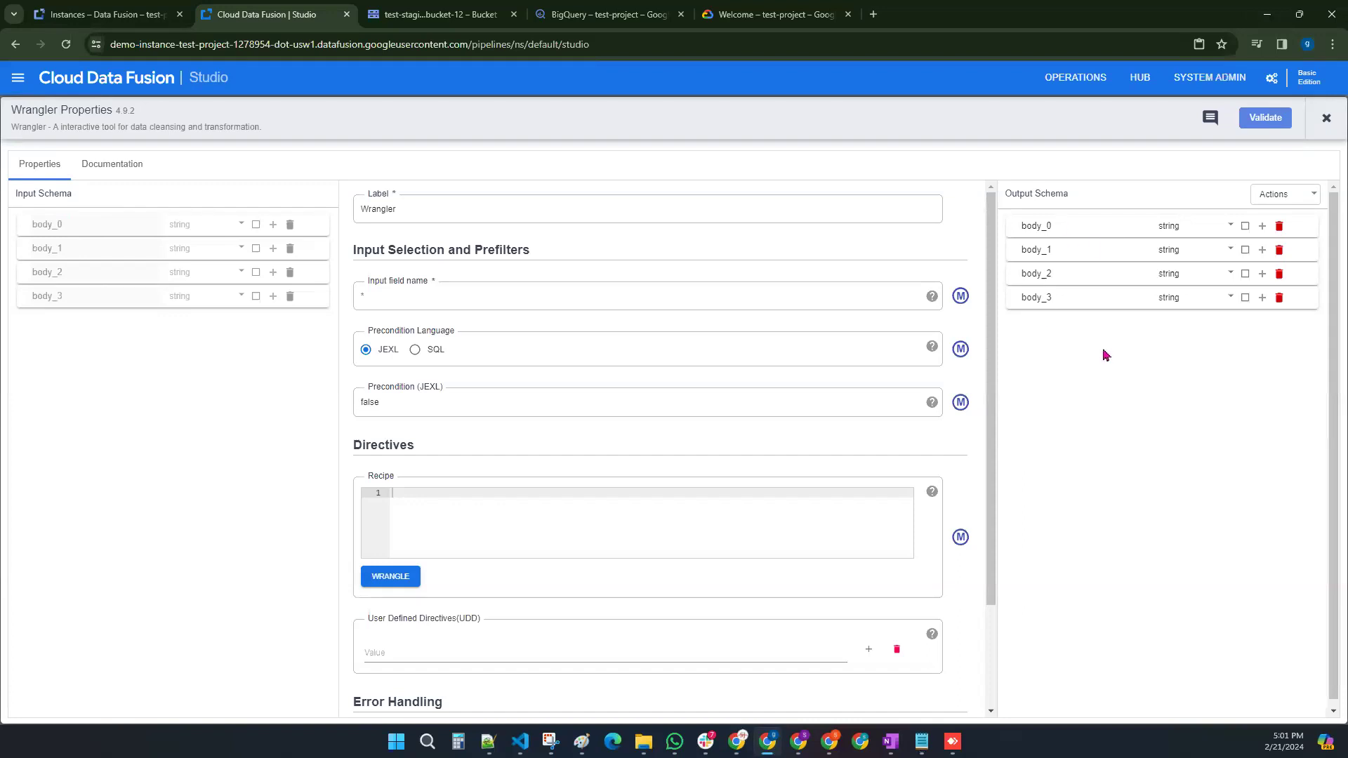
Step: Start wrangling from the Wrangler's recipe and choose students.csv from test-staging-bucket-12 in Cloud Storage Default
left_click(390, 577)
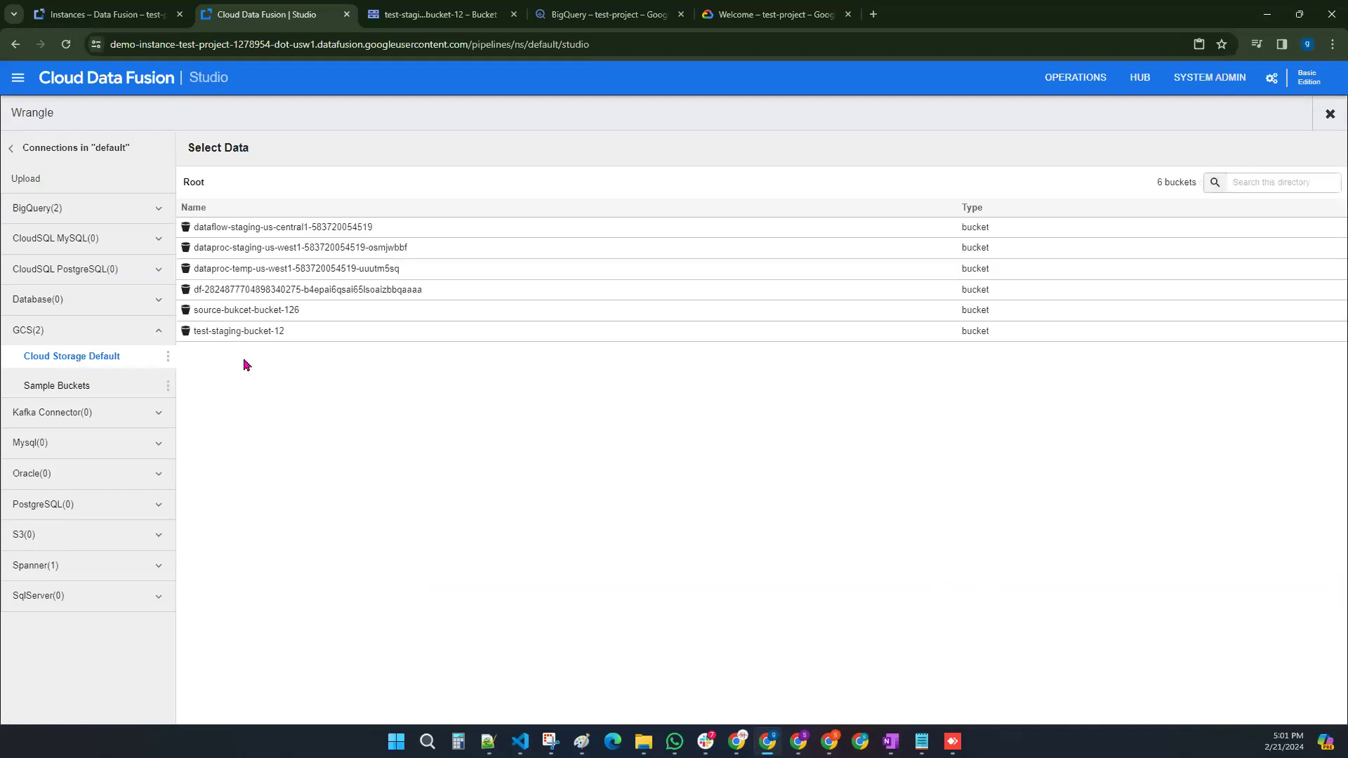
left_click(234, 332)
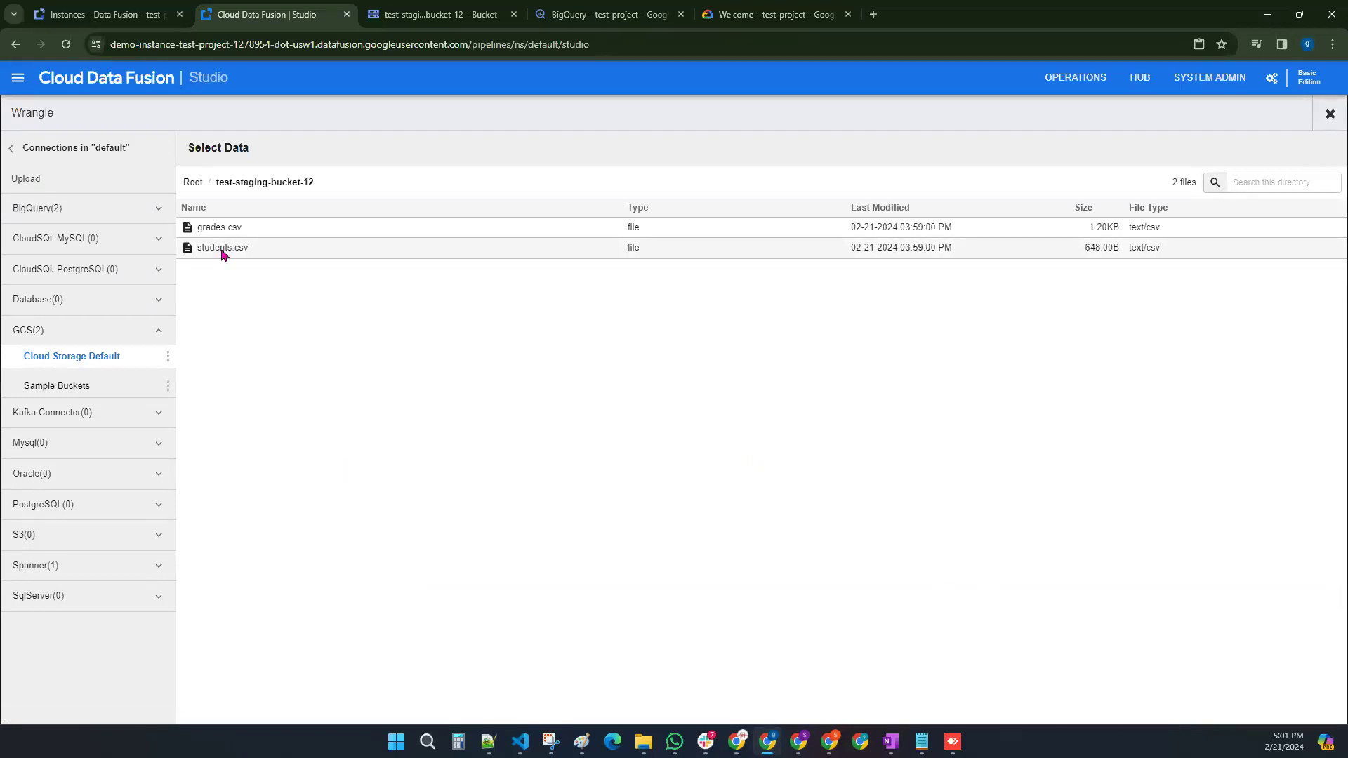
left_click(222, 250)
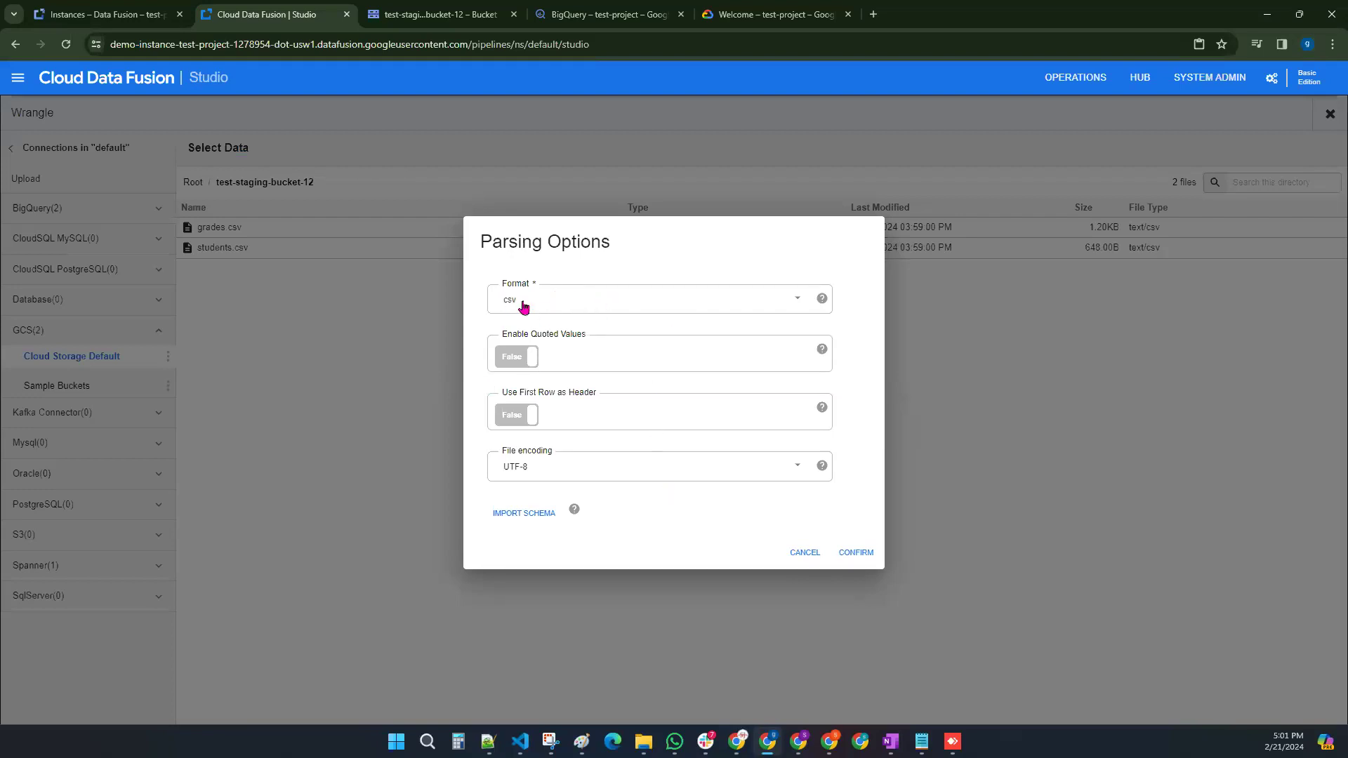
Step: Check the students file's header row in Notepad, then enable Use First Row as Header in the parsing options and confirm them
left_click(594, 304)
left_click(521, 431)
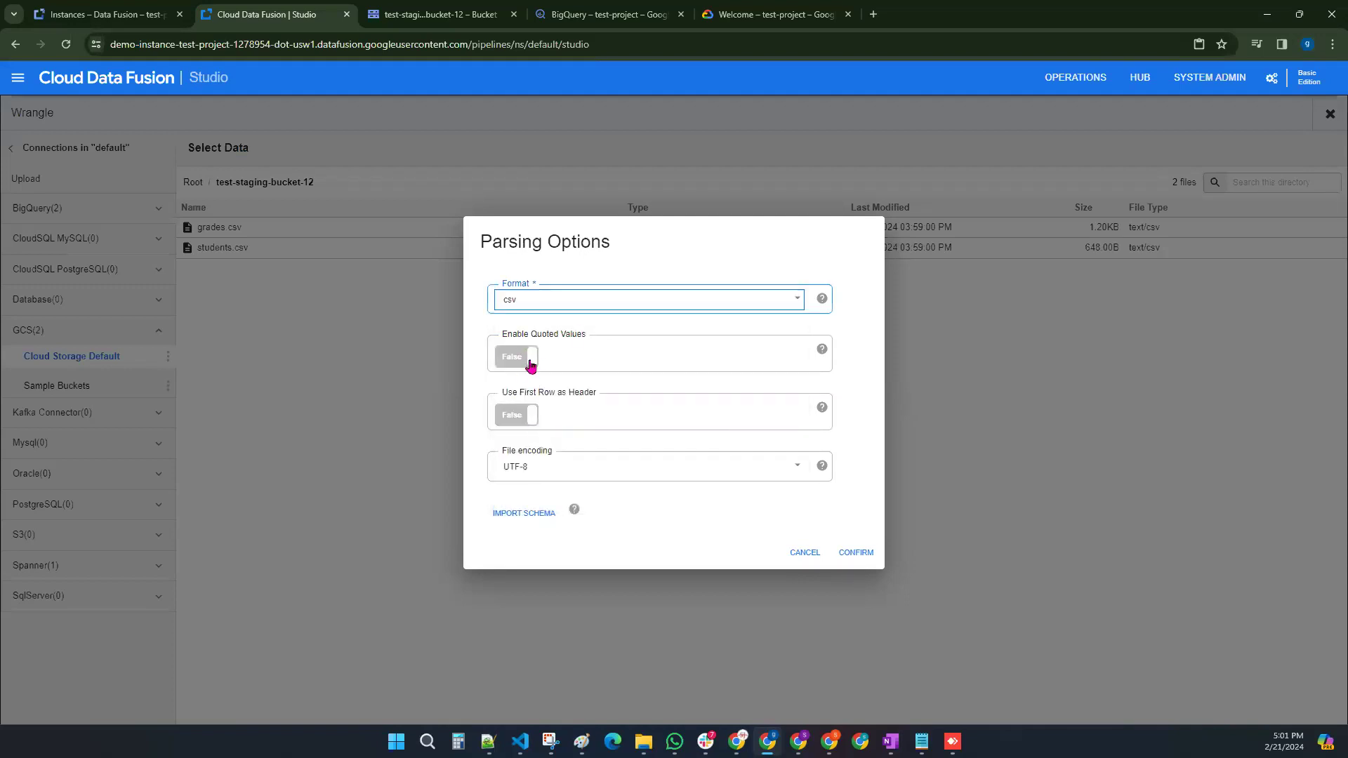
left_click_drag(501, 394, 595, 393)
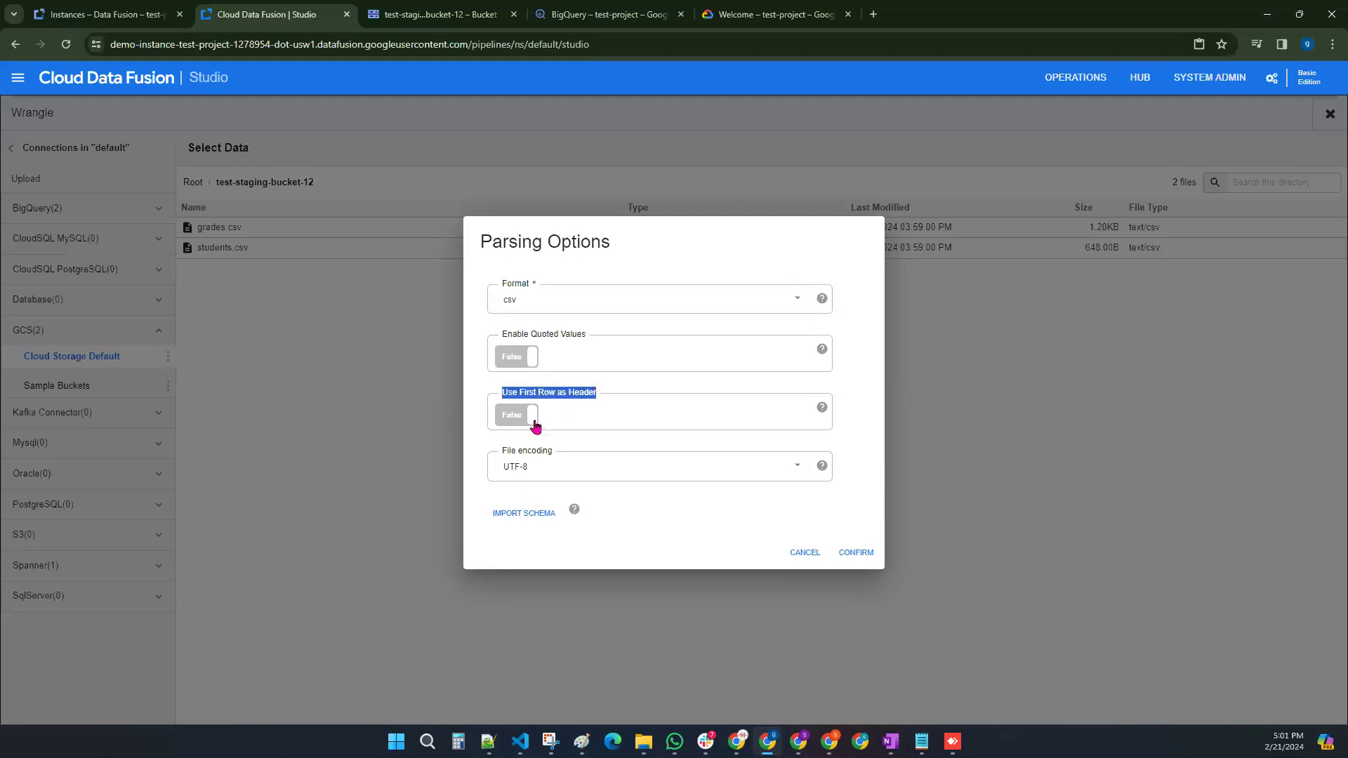
left_click(922, 741)
left_click_drag(303, 69, 26, 85)
left_click(1267, 10)
left_click(531, 418)
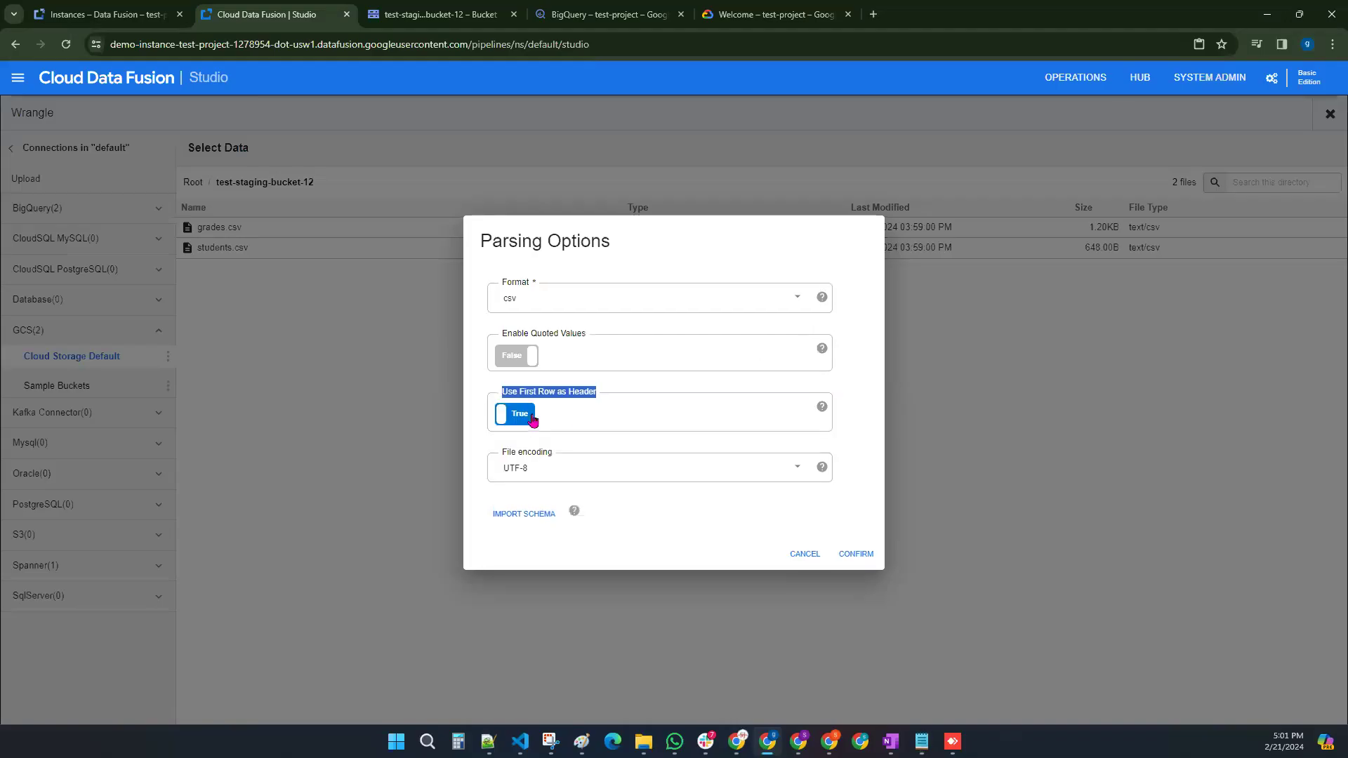
left_click(585, 420)
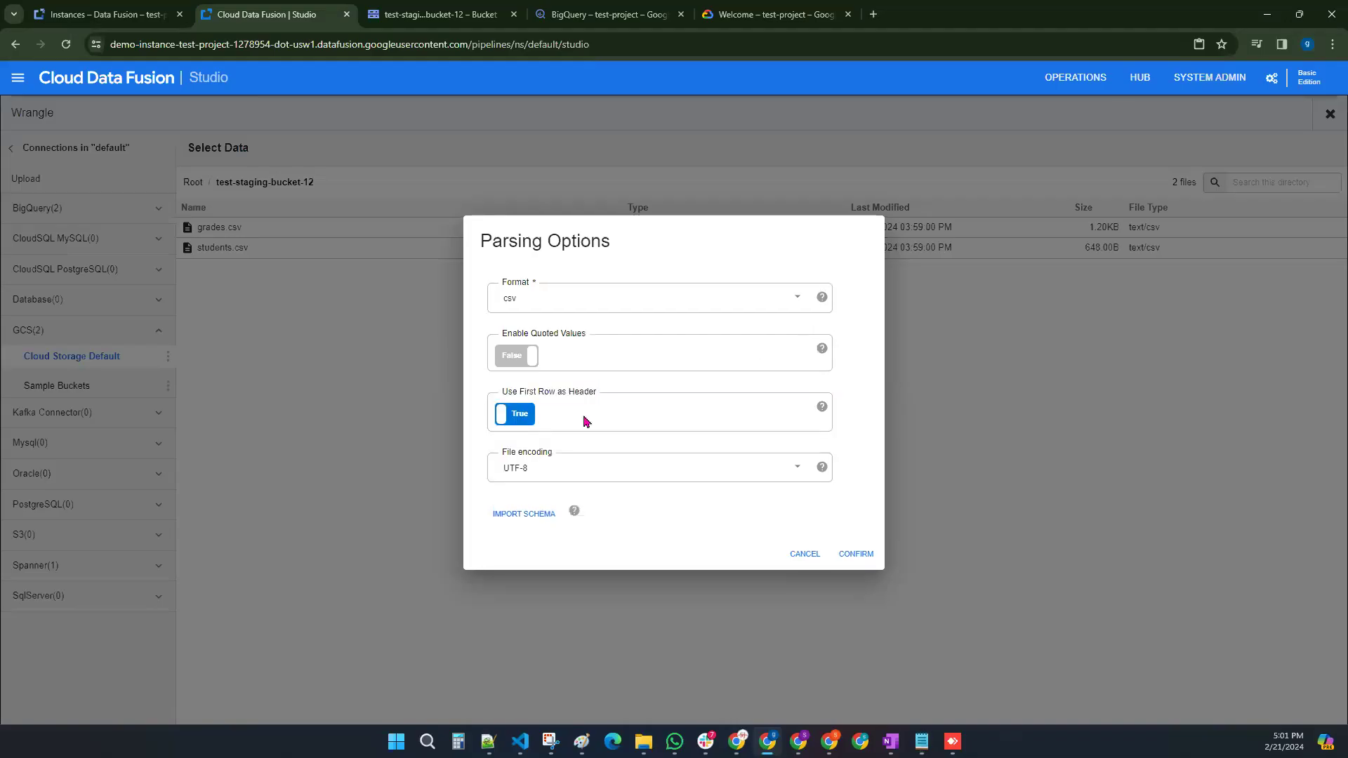
left_click(869, 560)
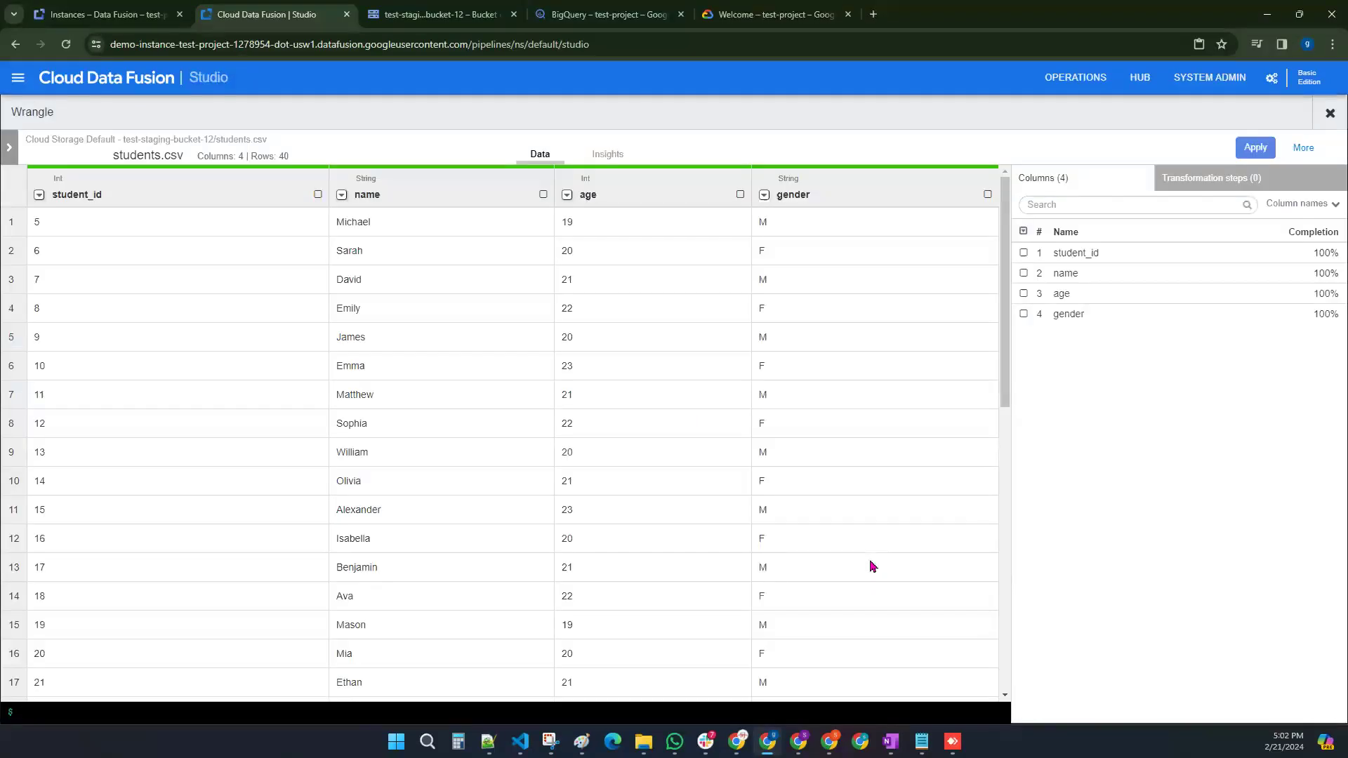
Step: Look through the parsed students data and the name column's transformations, then format the name column as UPPERCASE
scroll(235, 475, "down", 5)
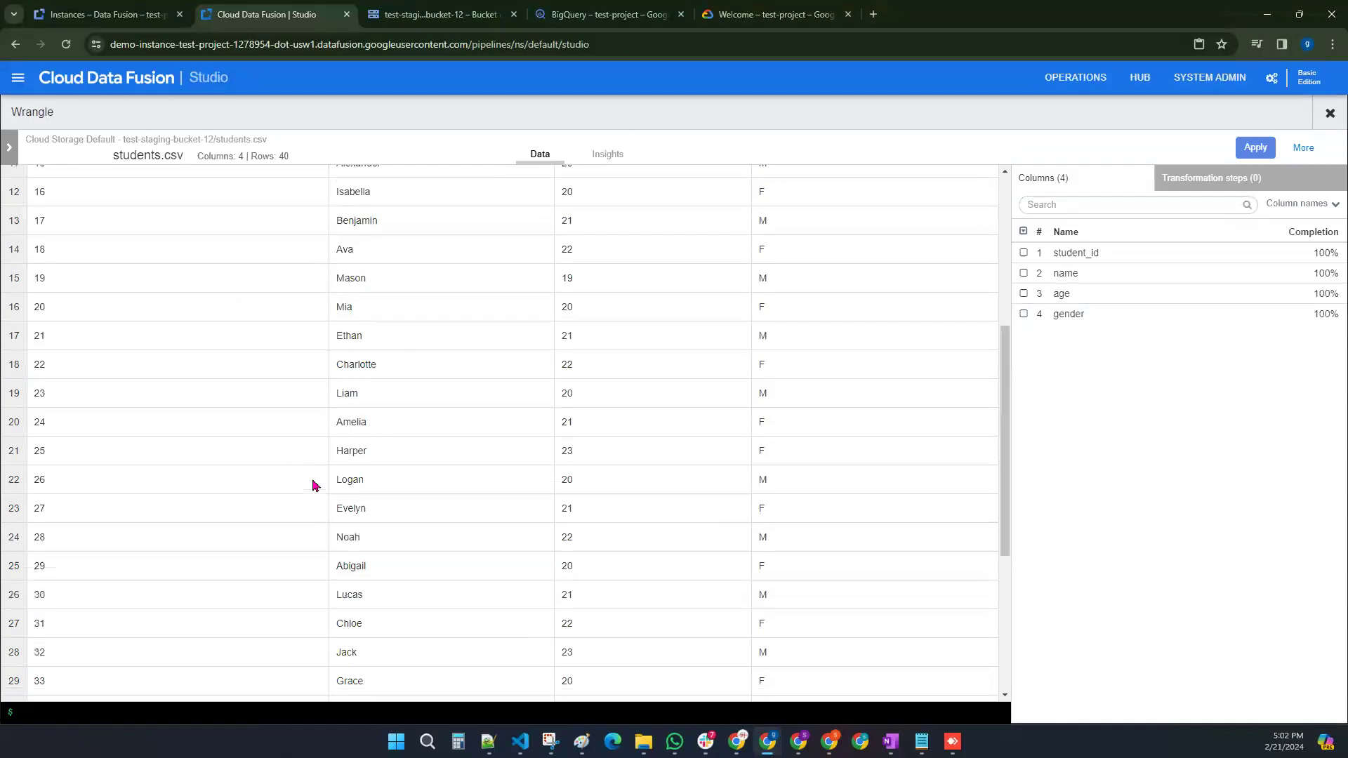
scroll(313, 486, "up", 5)
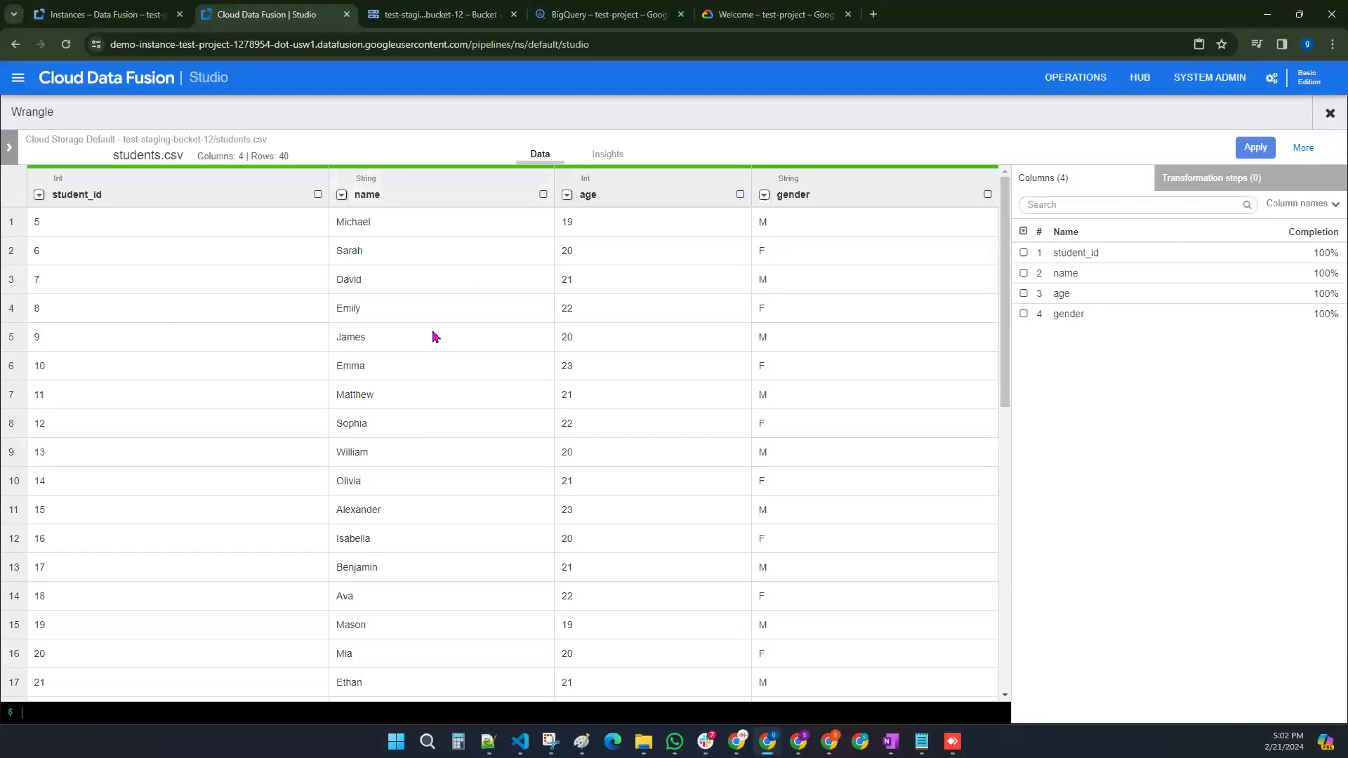
scroll(348, 336, "down", 10)
scroll(349, 341, "up", 10)
left_click(341, 195)
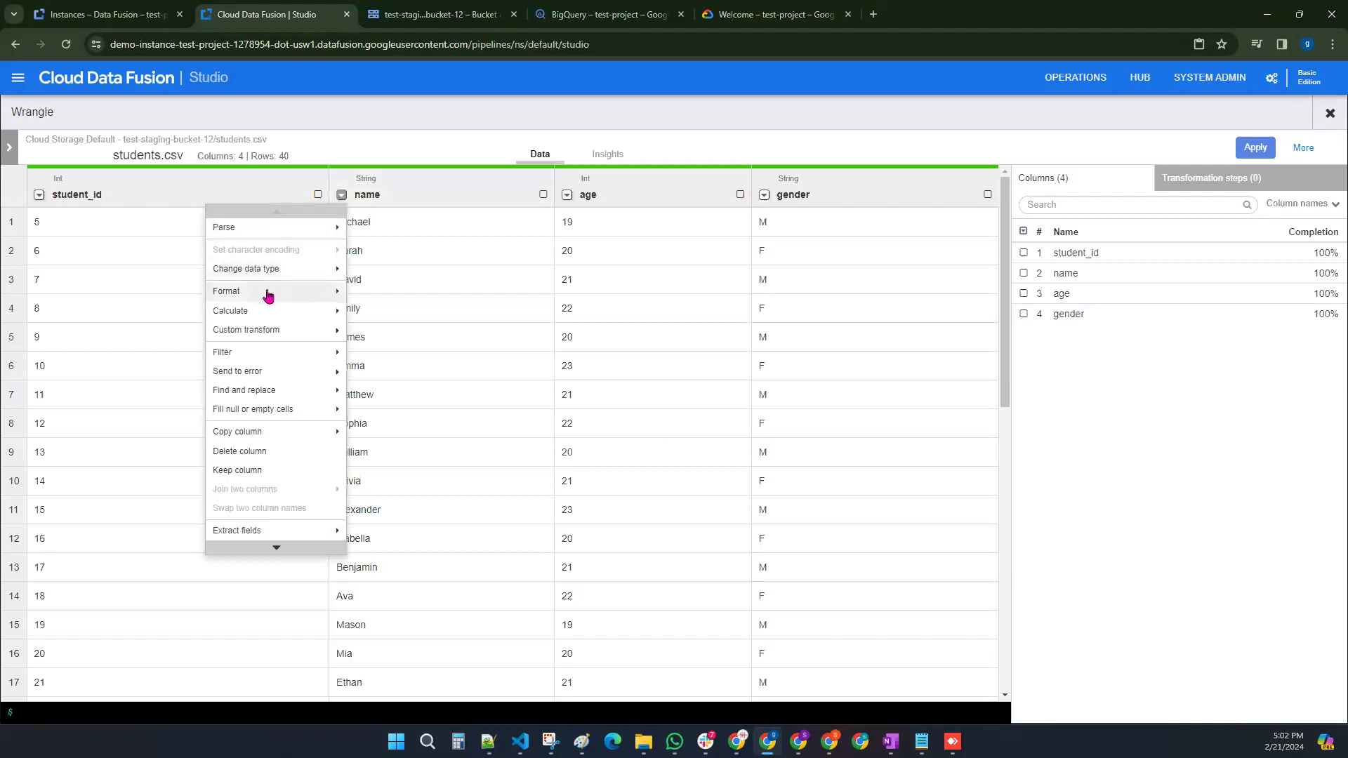
left_click(265, 235)
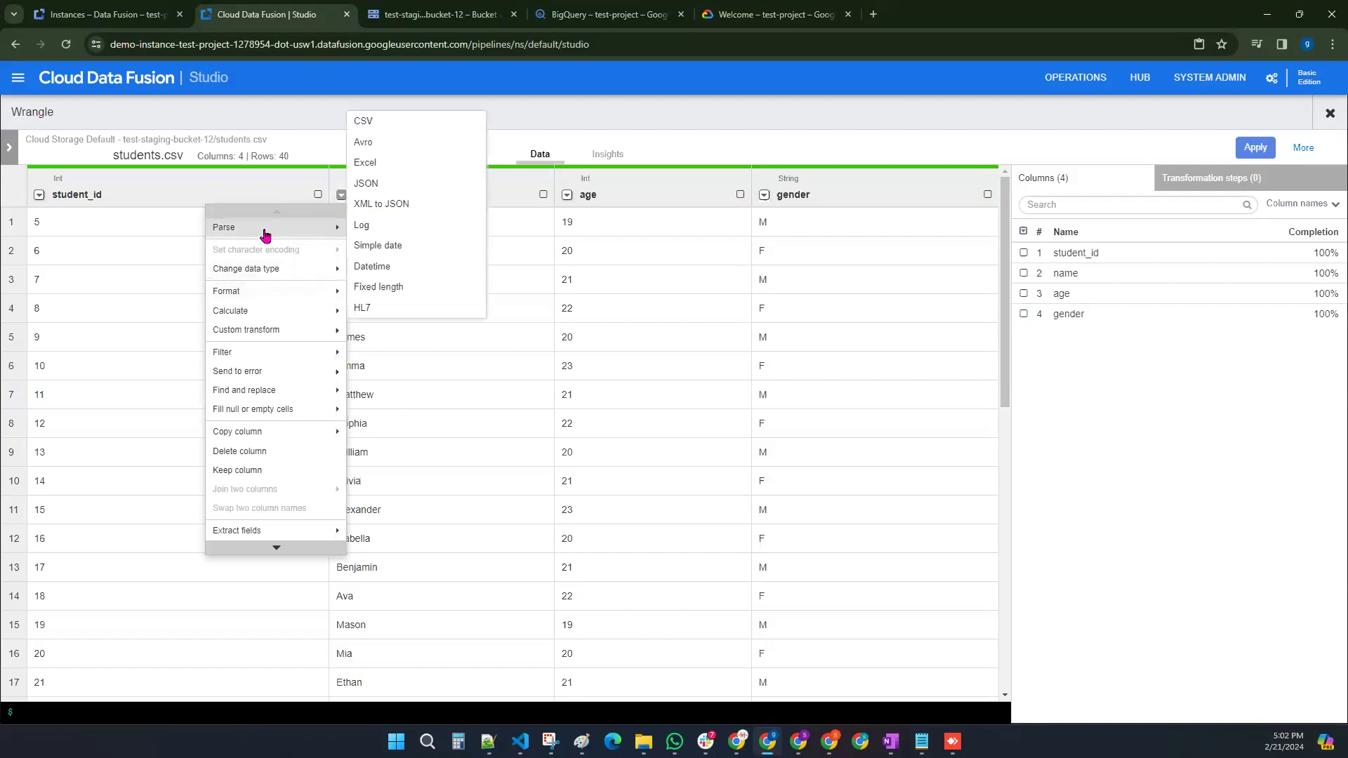
left_click(248, 353)
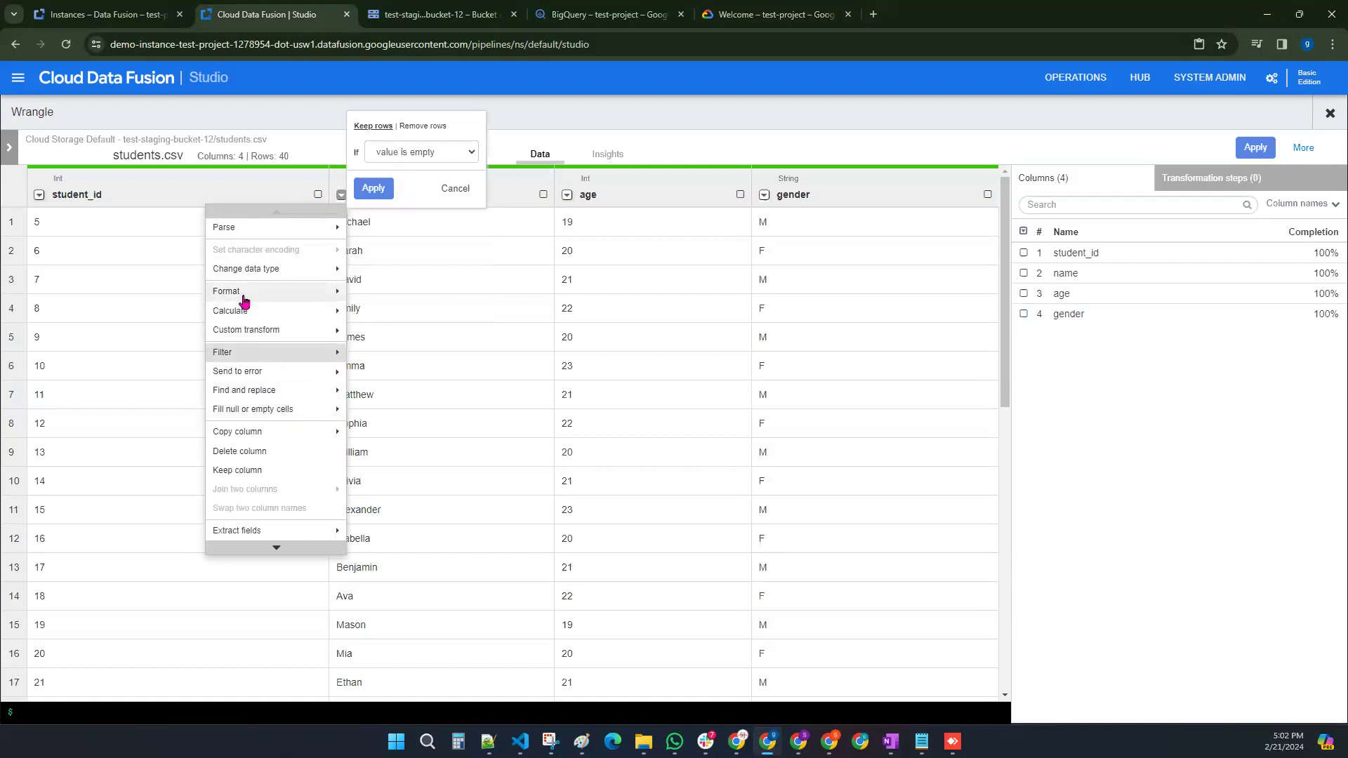
left_click(245, 330)
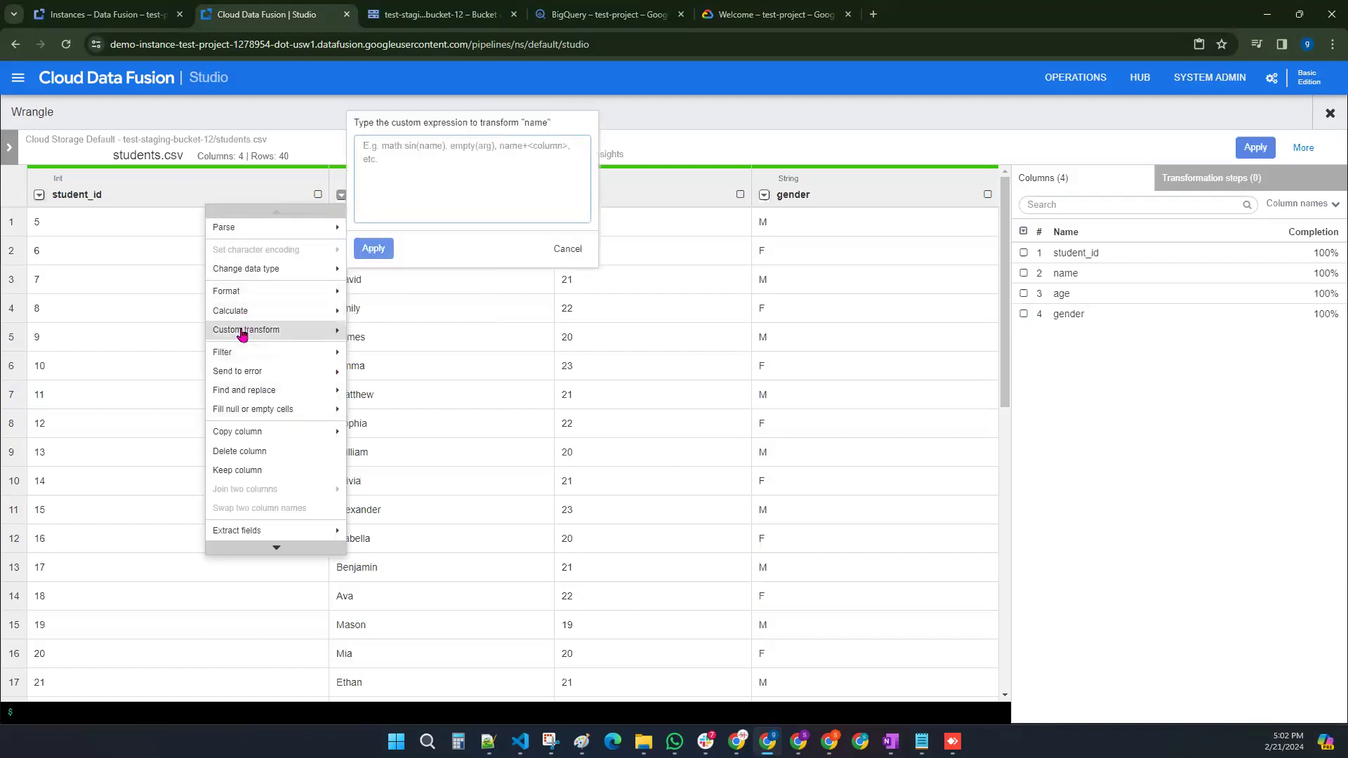
left_click(246, 270)
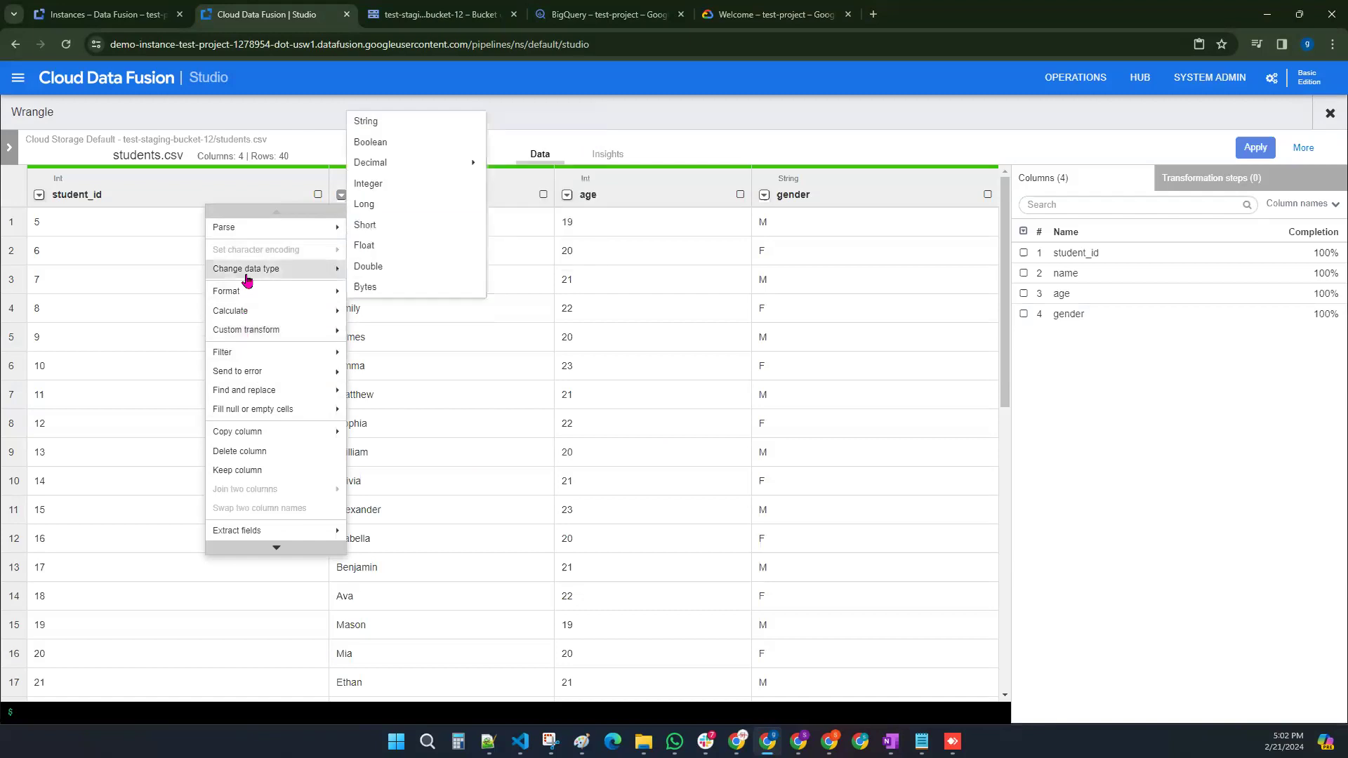
left_click(326, 291)
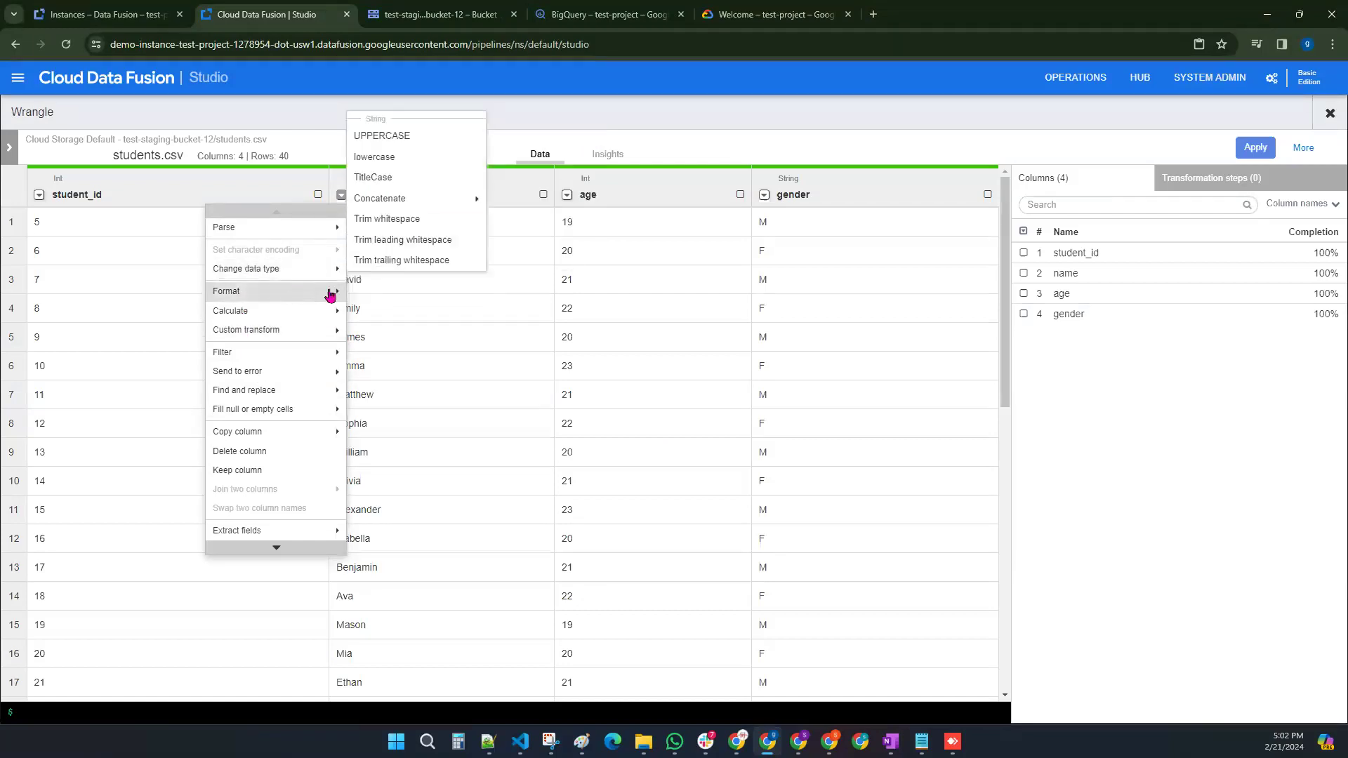
left_click(393, 135)
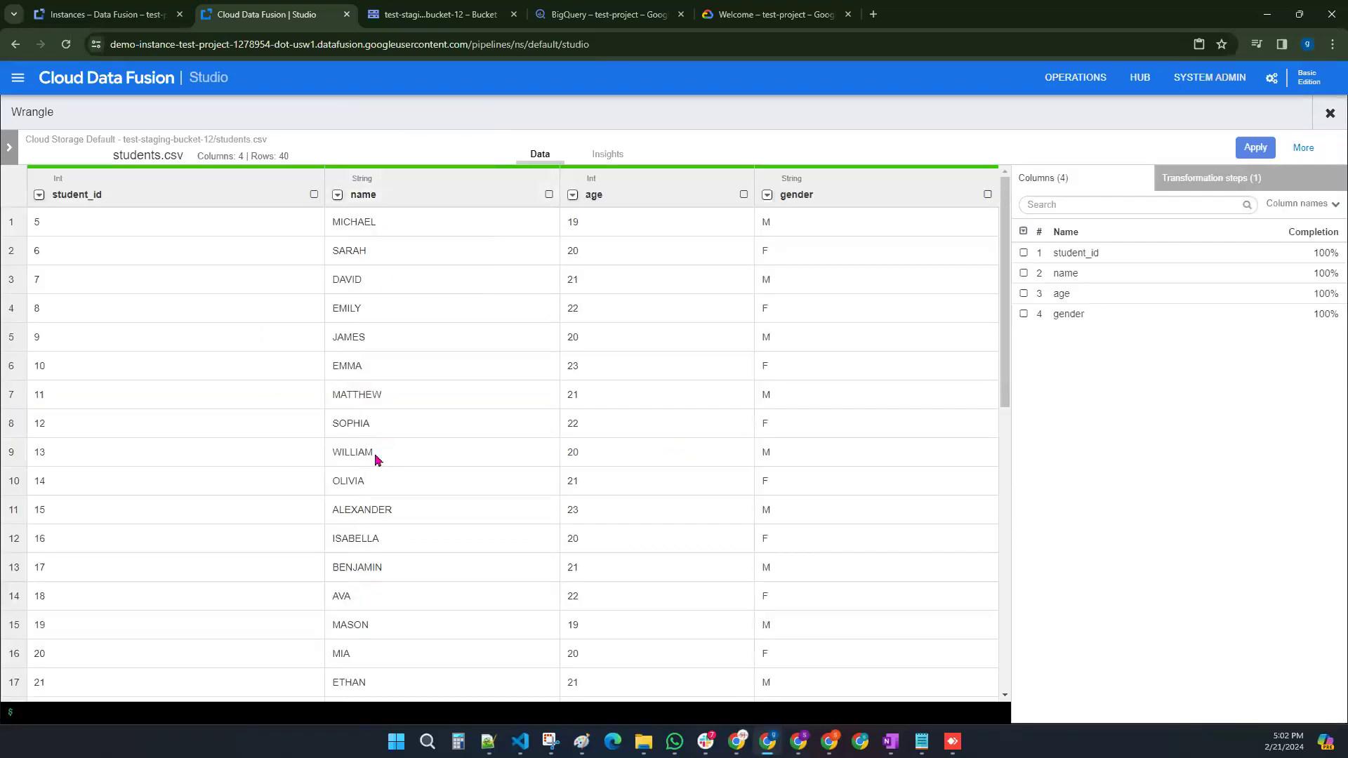
Step: Review the transformation steps recorded for students.csv and apply them to the Wrangler's recipe
left_click(1183, 184)
left_click_drag(1033, 239, 1125, 243)
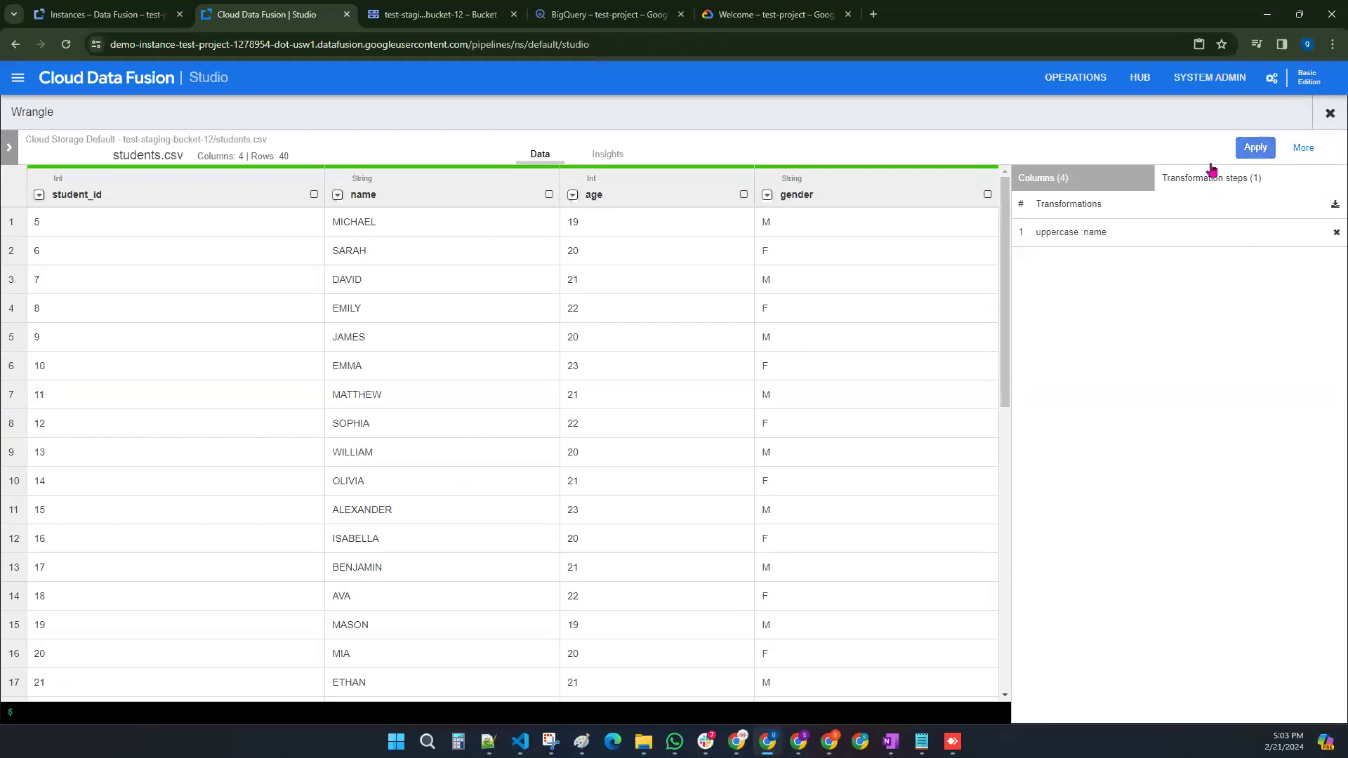
left_click(1254, 149)
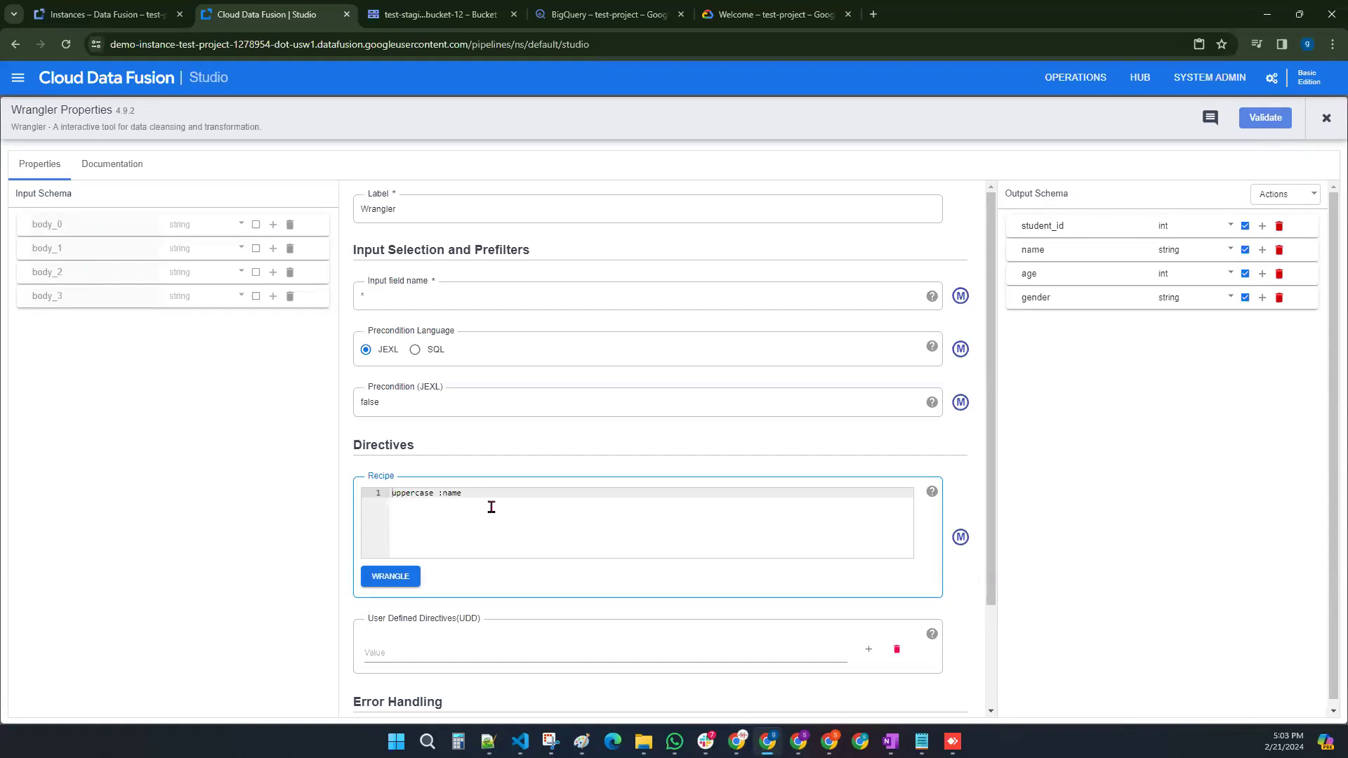
Step: Check the uppercase :name directive in the Wrangler's recipe, then validate the Wrangler and close its properties
left_click_drag(389, 496, 470, 497)
left_click(452, 520)
left_click_drag(369, 479, 390, 477)
left_click(463, 536)
left_click(1260, 120)
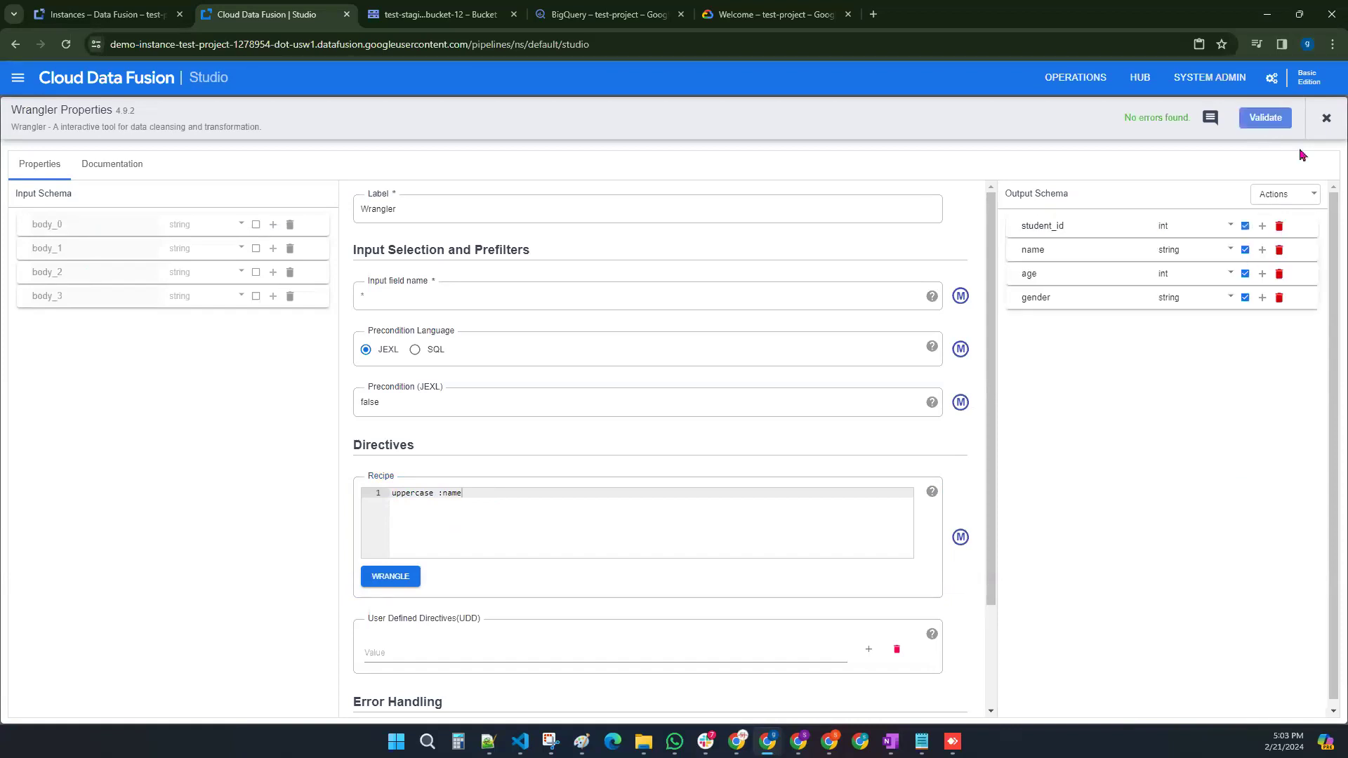
left_click(1325, 118)
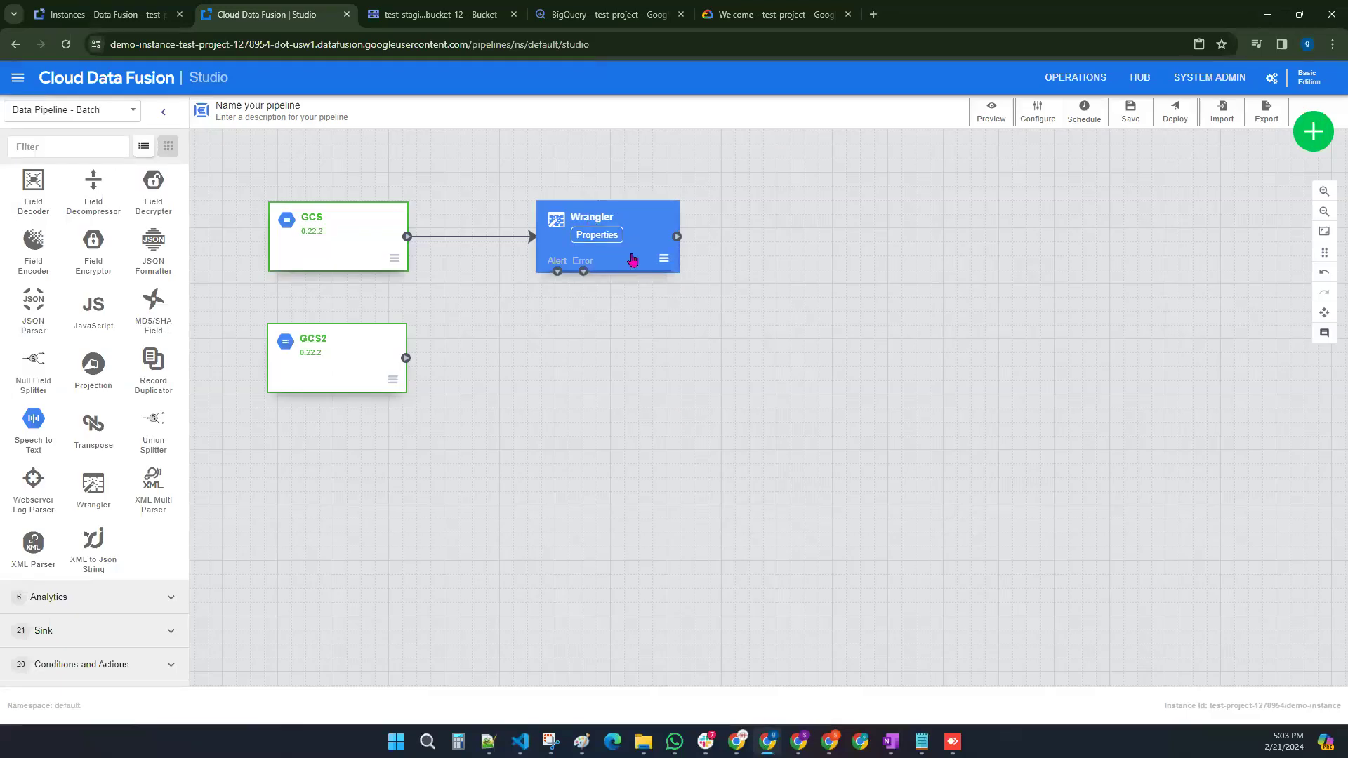
Step: Add a second Wrangler below the first one and connect the GCS2 source to it
mouse_move(285, 387)
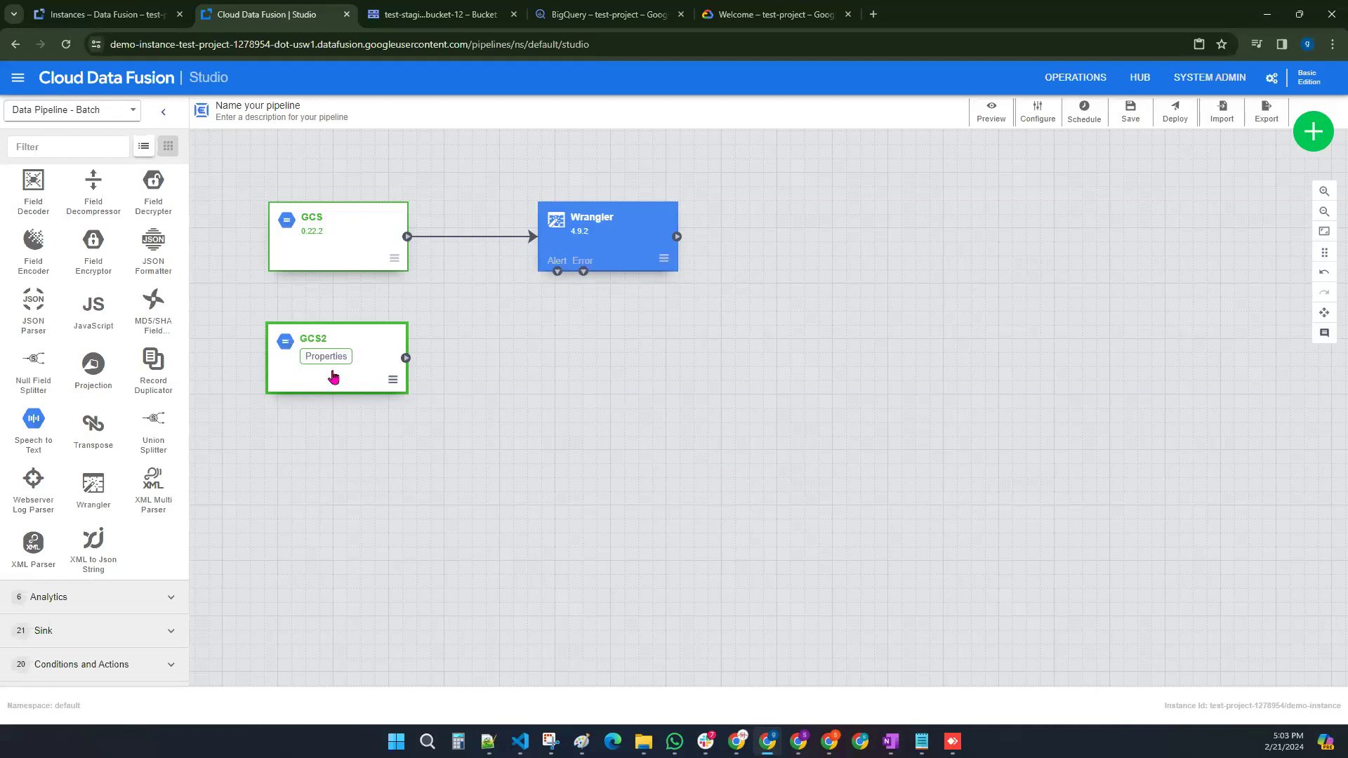
mouse_move(318, 216)
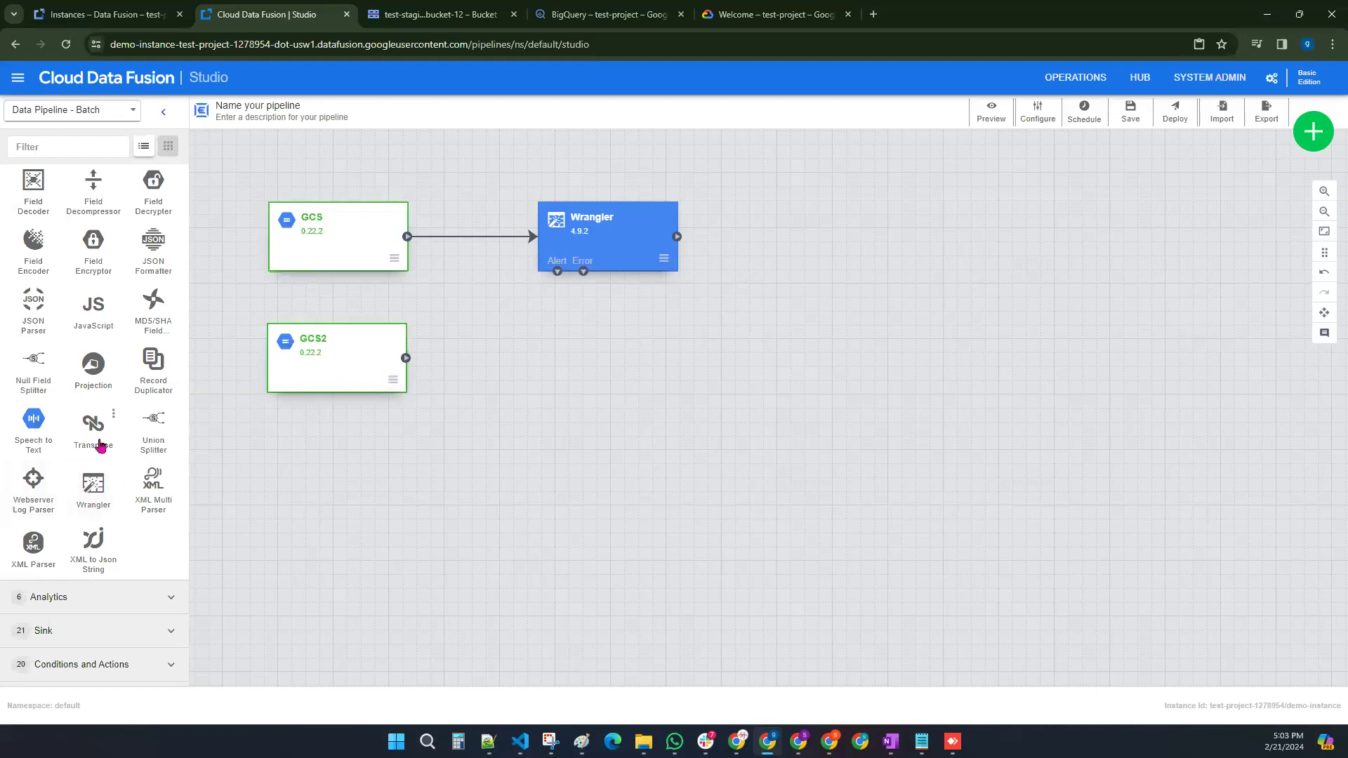
left_click(91, 493)
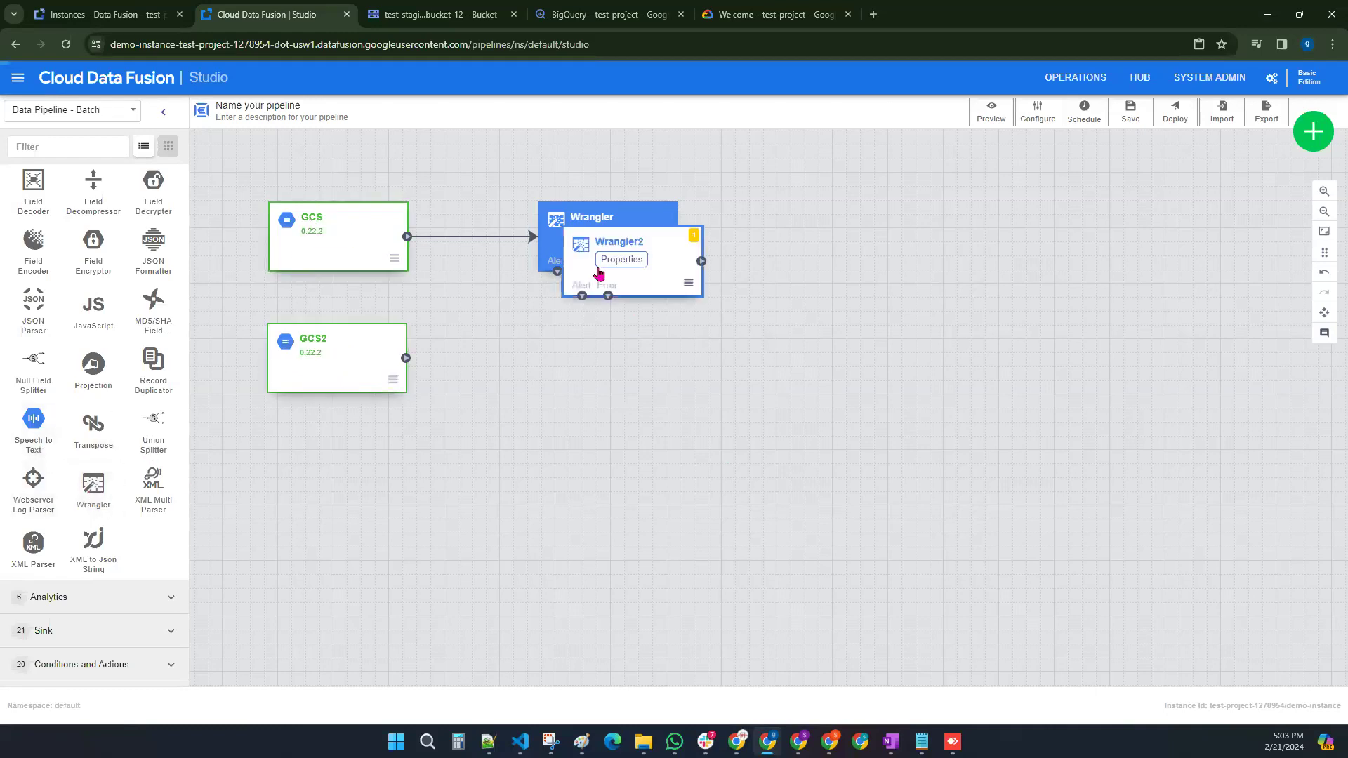
left_click_drag(664, 267, 641, 369)
left_click_drag(407, 359, 536, 375)
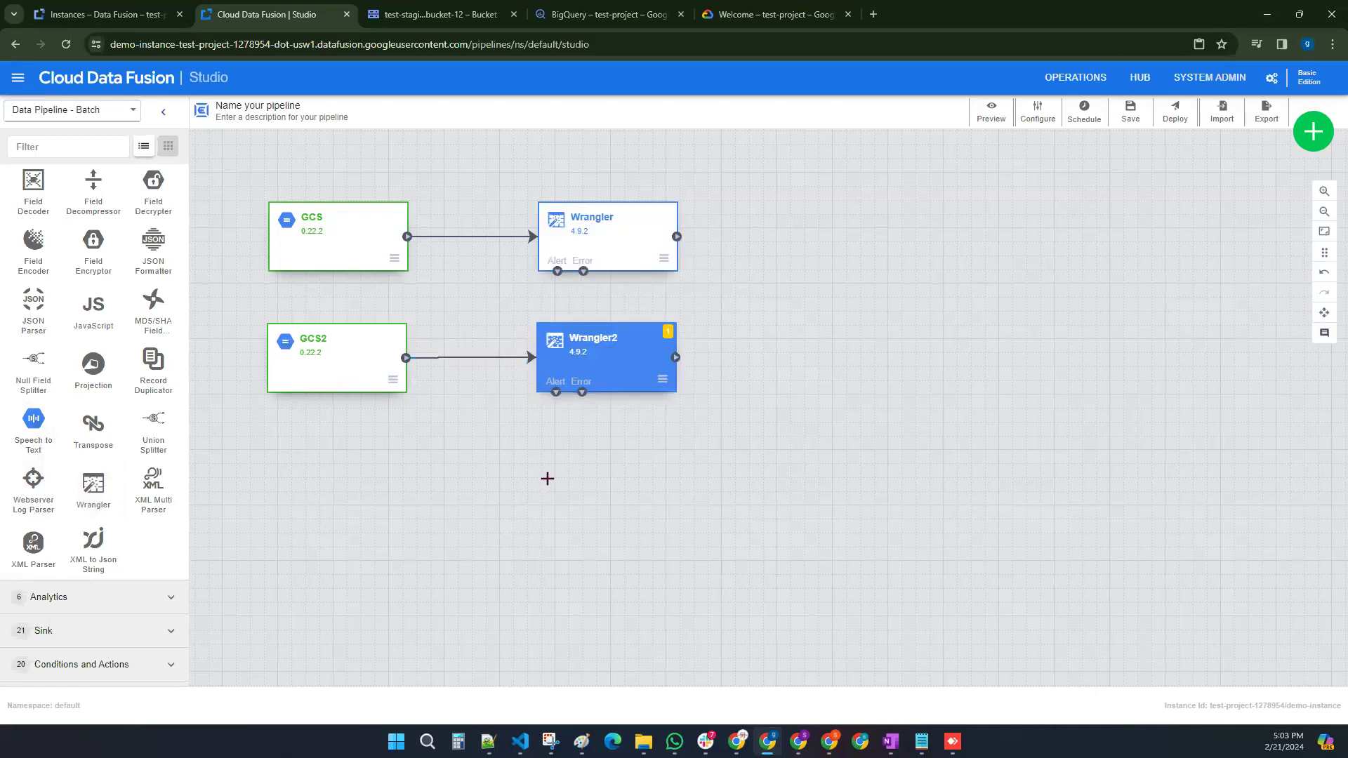
Step: Start wrangling in Wrangler2 and load grades.csv from test-staging-bucket-12 with Use First Row as Header enabled
left_click(595, 355)
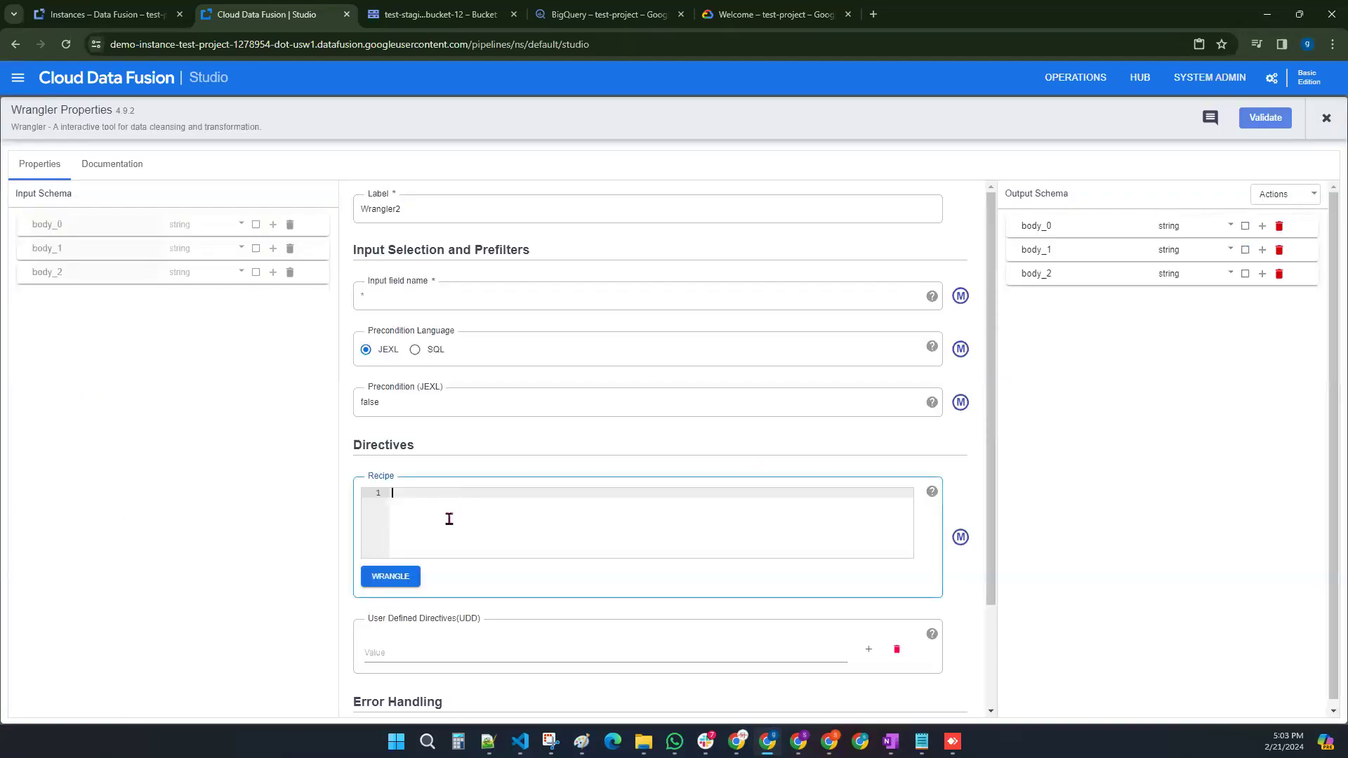
left_click(390, 576)
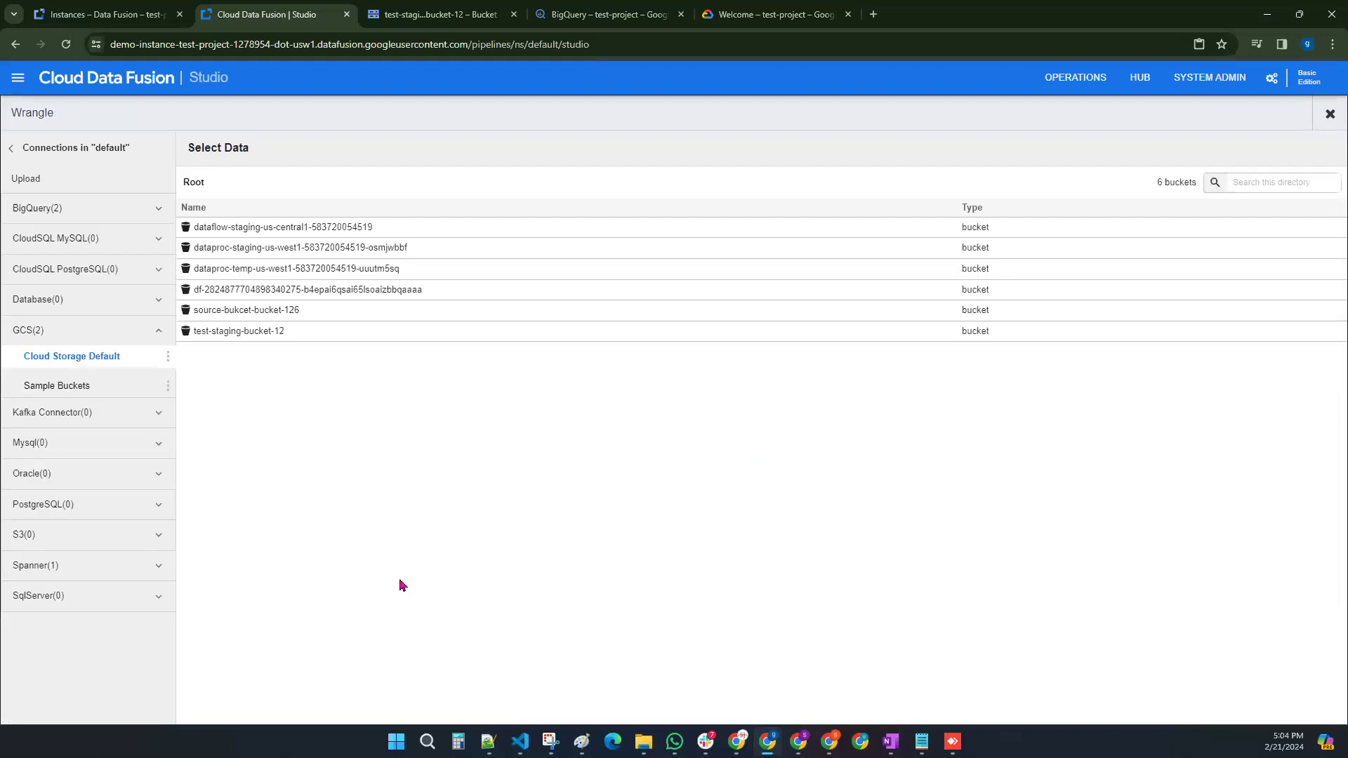
left_click(254, 332)
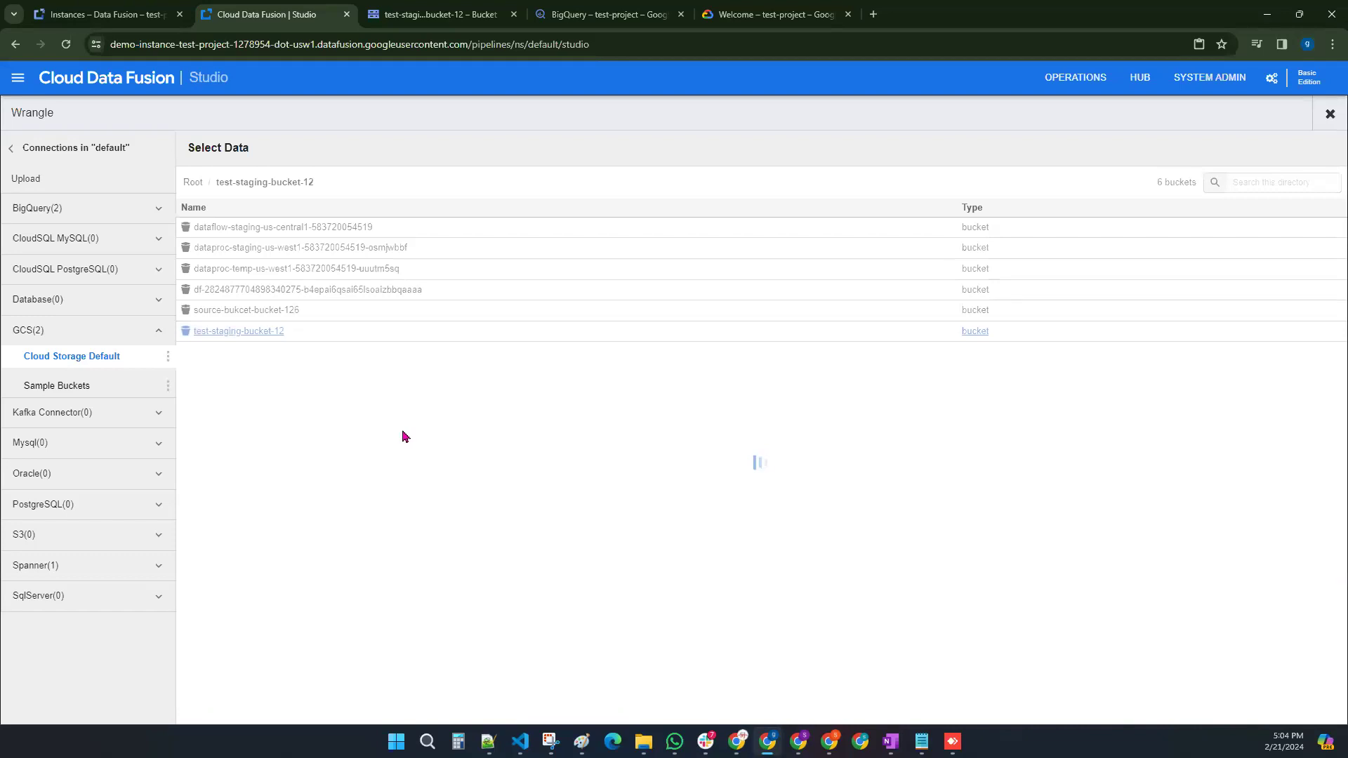
left_click(224, 228)
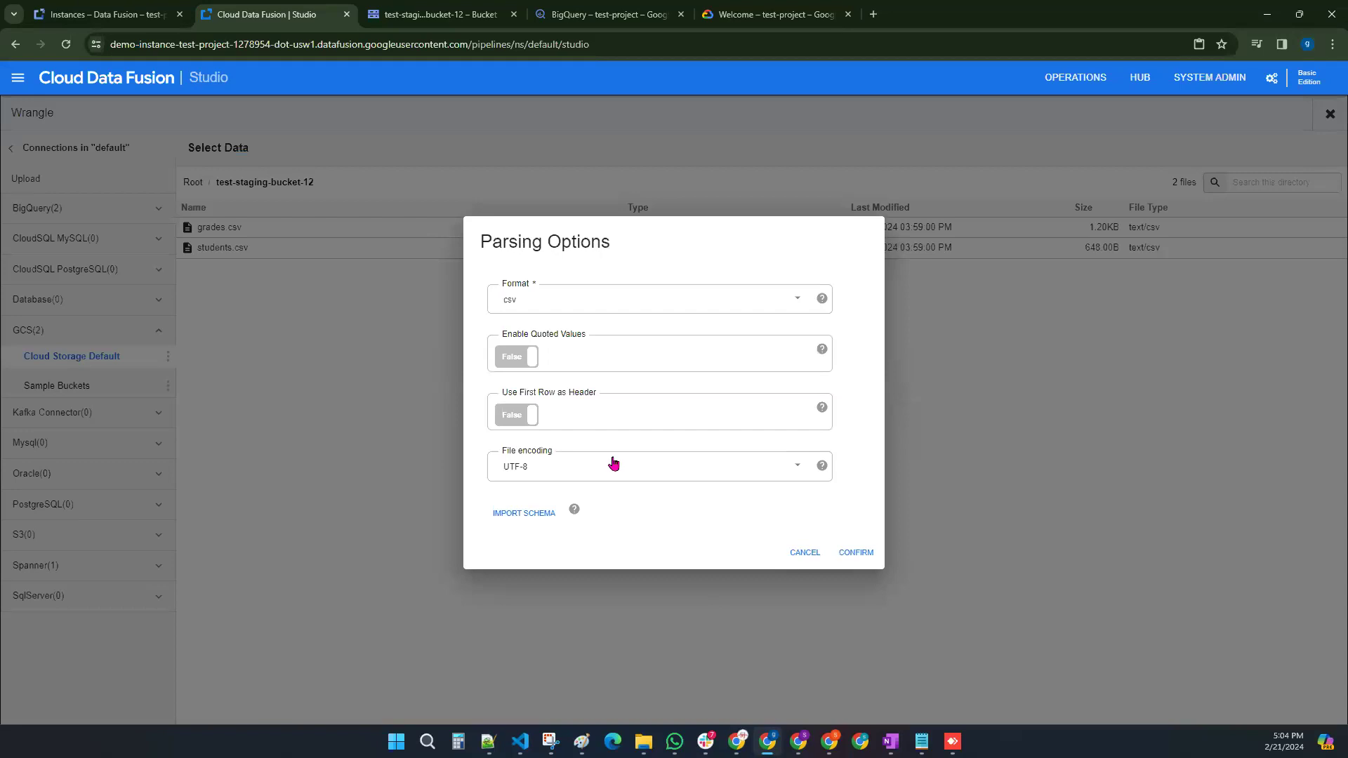
left_click(534, 419)
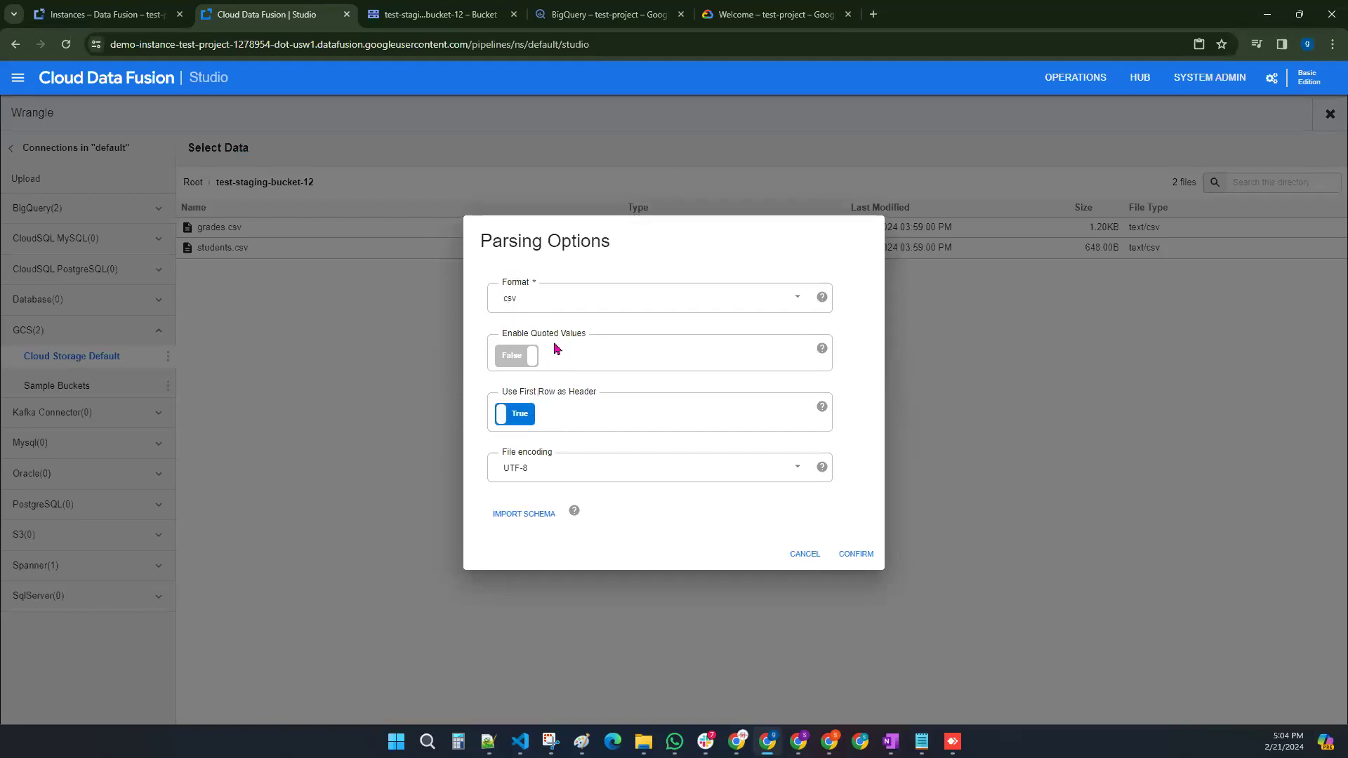
left_click(853, 554)
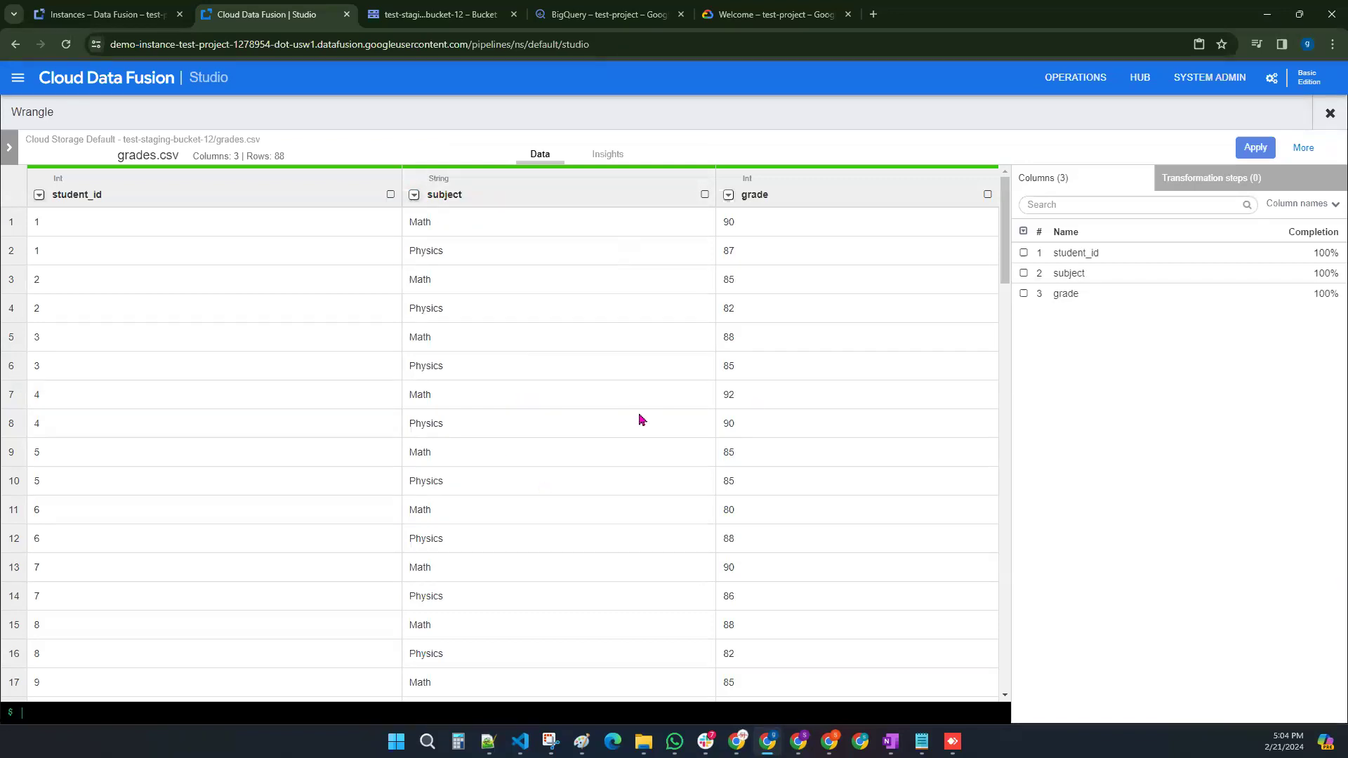
Step: Apply the parsed grades data to Wrangler2, then validate it and close its properties
left_click(1255, 149)
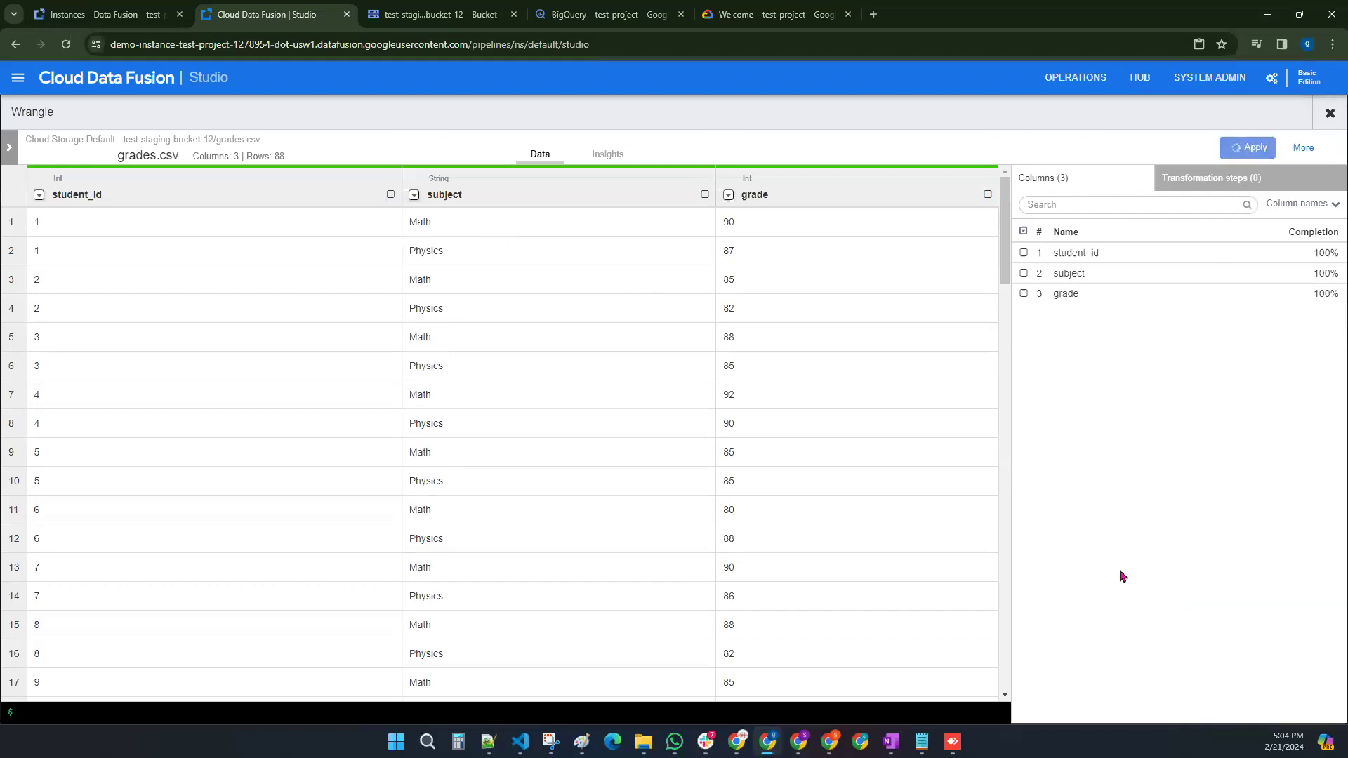
left_click(1245, 123)
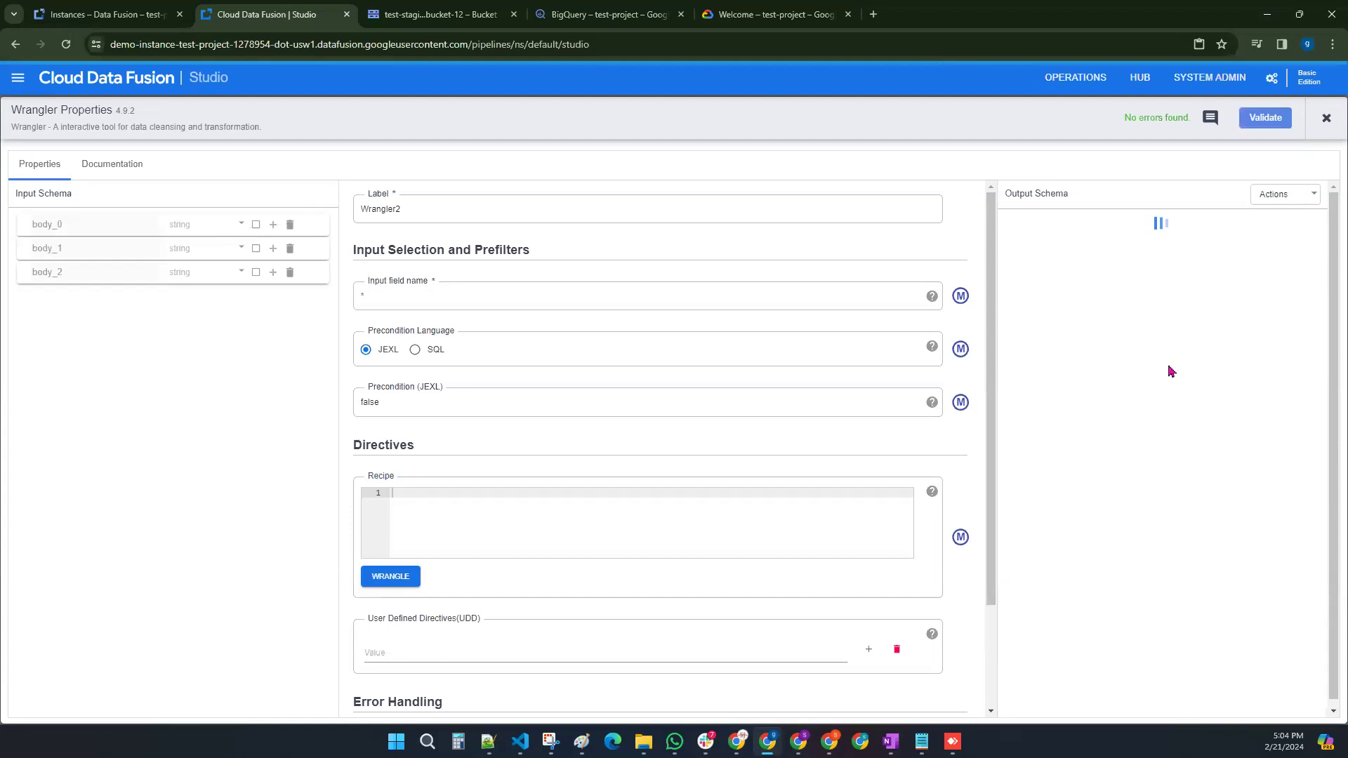
left_click(1325, 120)
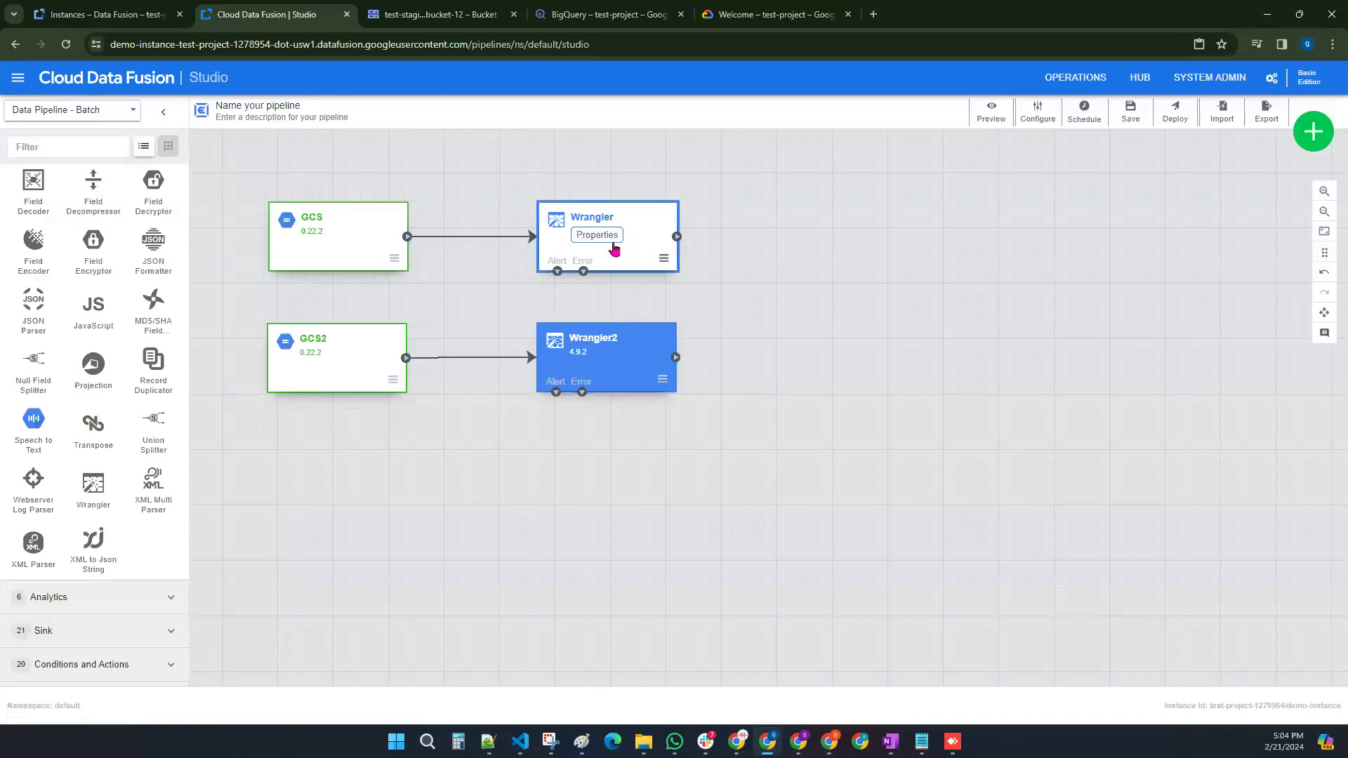
Step: Review the pipeline design diagram in Paint for the stages that follow the wranglers, then return to Data Fusion Studio
mouse_move(582, 377)
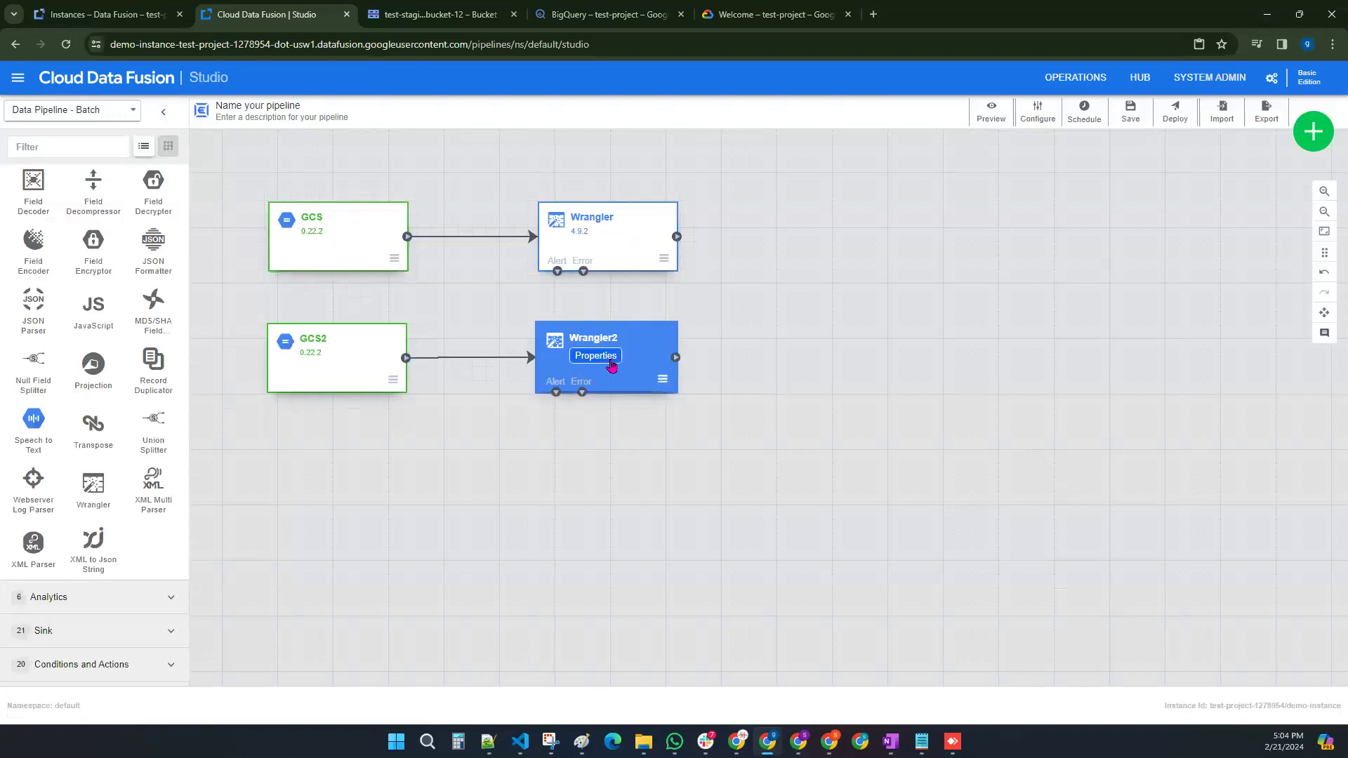
mouse_move(343, 360)
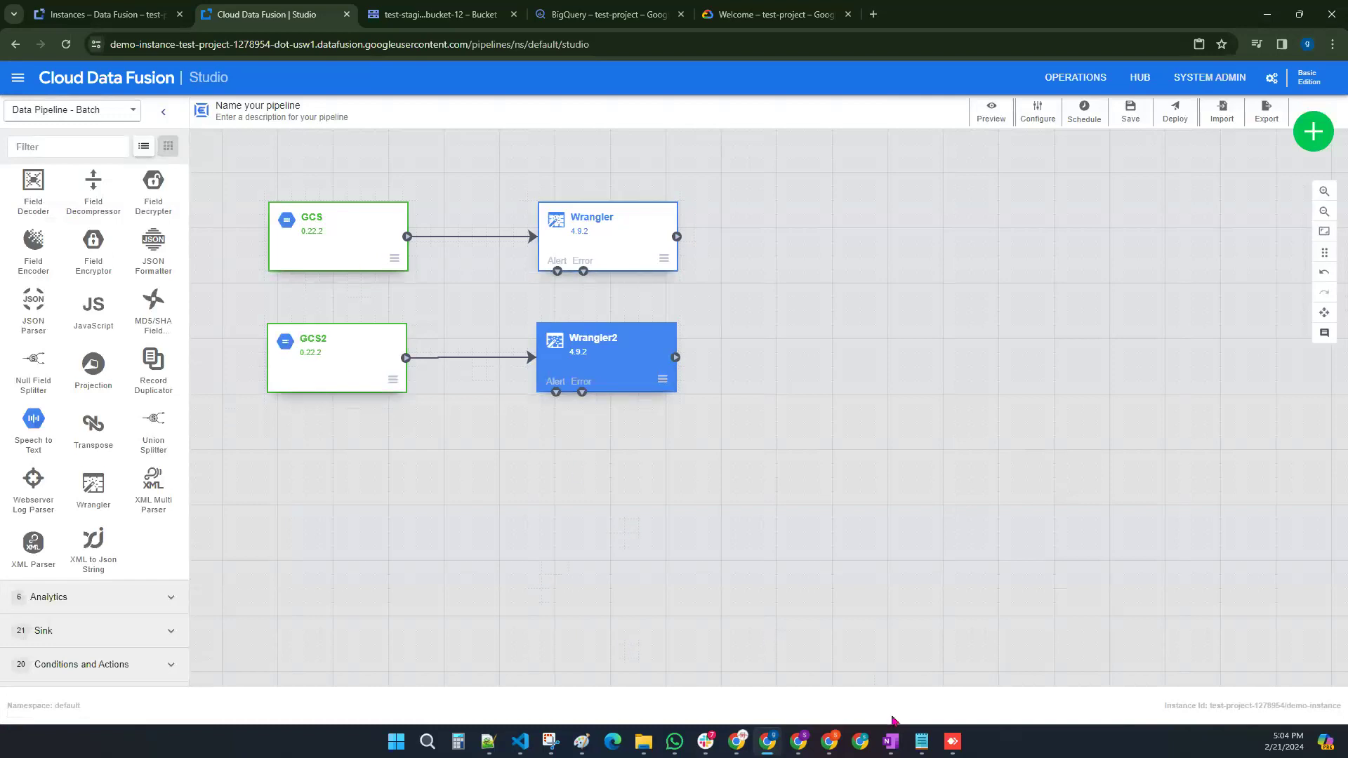
left_click(581, 741)
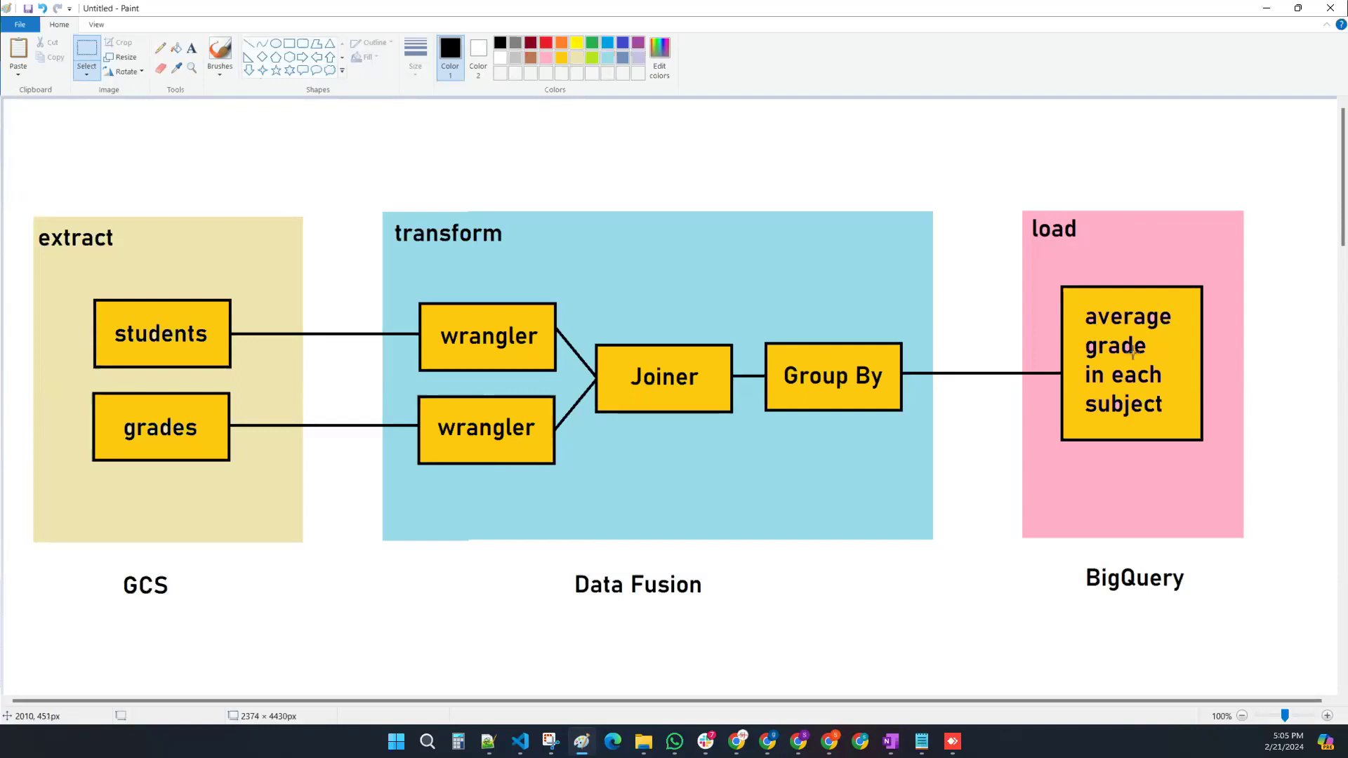
left_click(1262, 11)
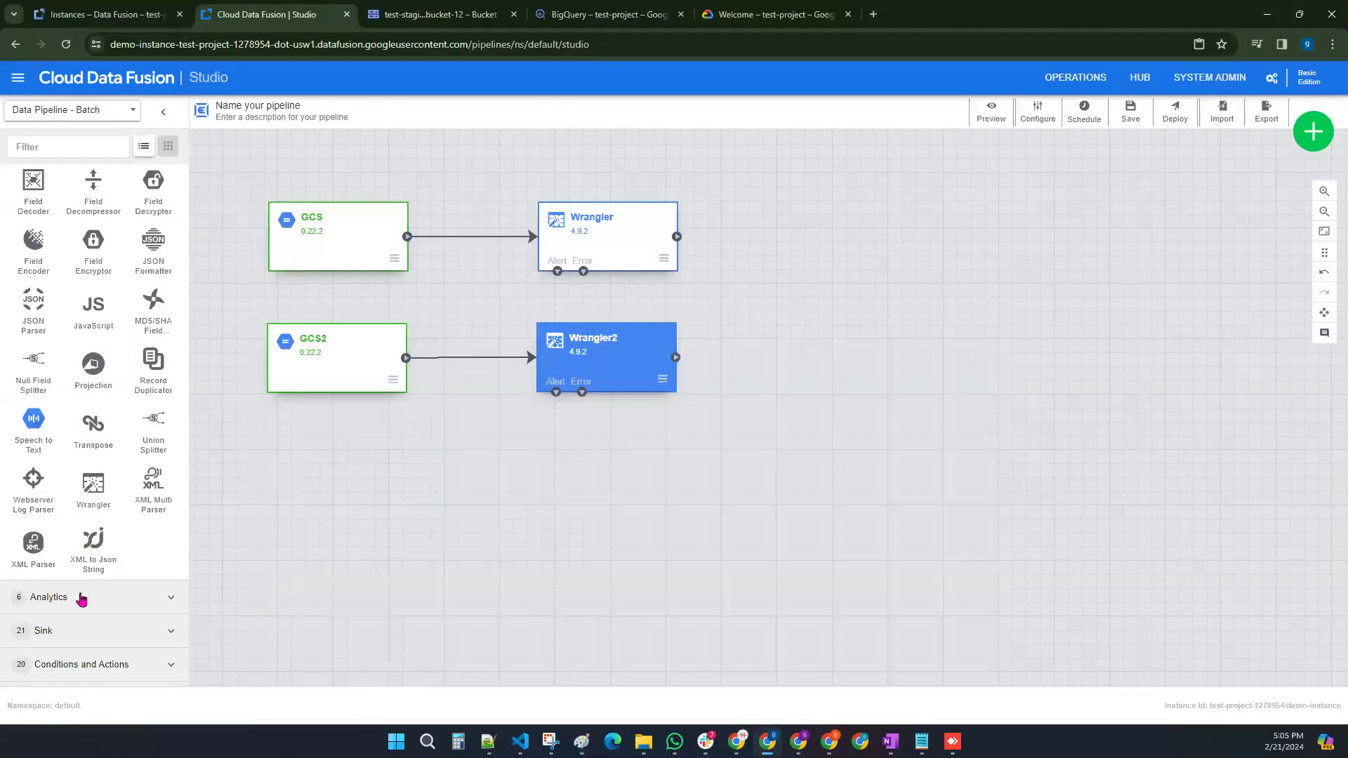
Step: Add a Joiner from the Analytics plugins and place it beyond the two Wranglers, midway between them
scroll(56, 295, "up", 3)
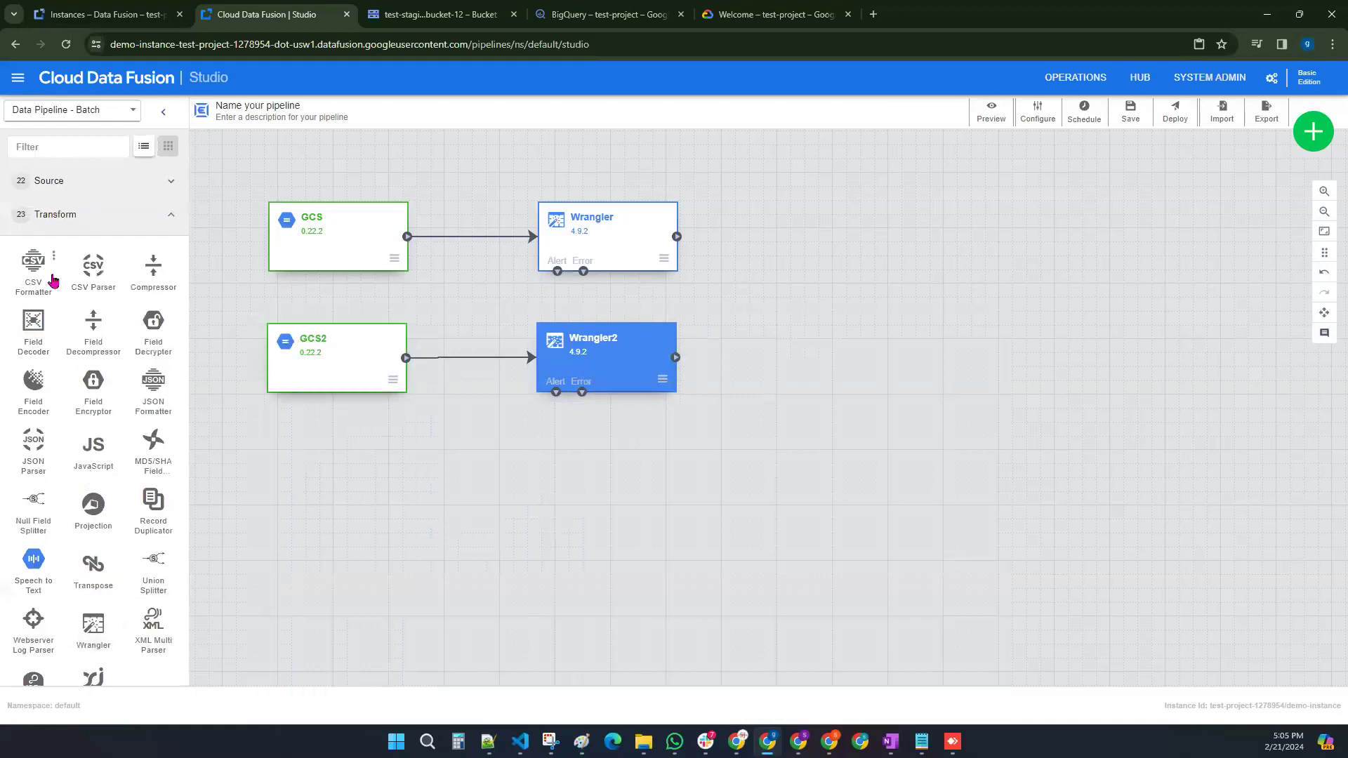
left_click(57, 219)
left_click(48, 247)
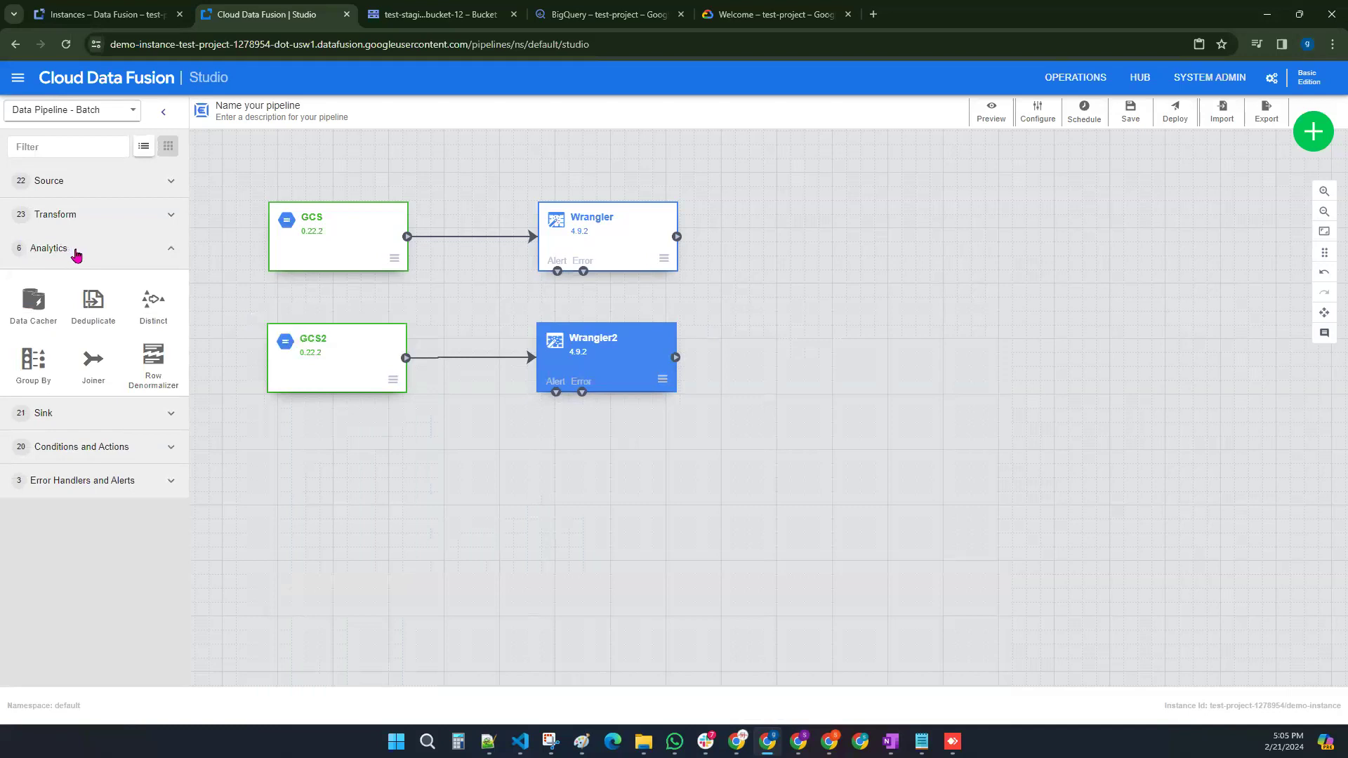
left_click(93, 364)
left_click_drag(695, 265, 867, 270)
left_click(868, 461)
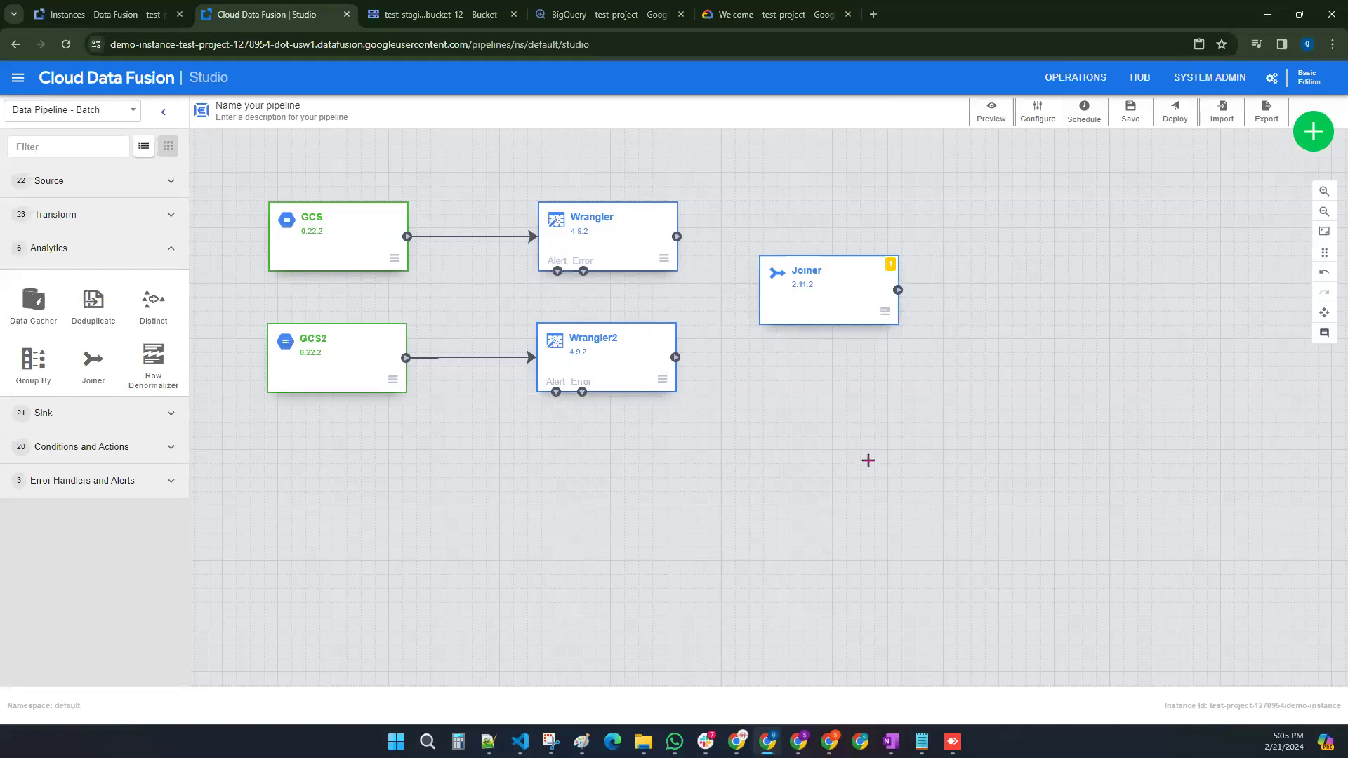
Step: Compare the header rows of the students and grades files in Notepad to identify their common column, then return to the pipeline
left_click(923, 745)
left_click(226, 118)
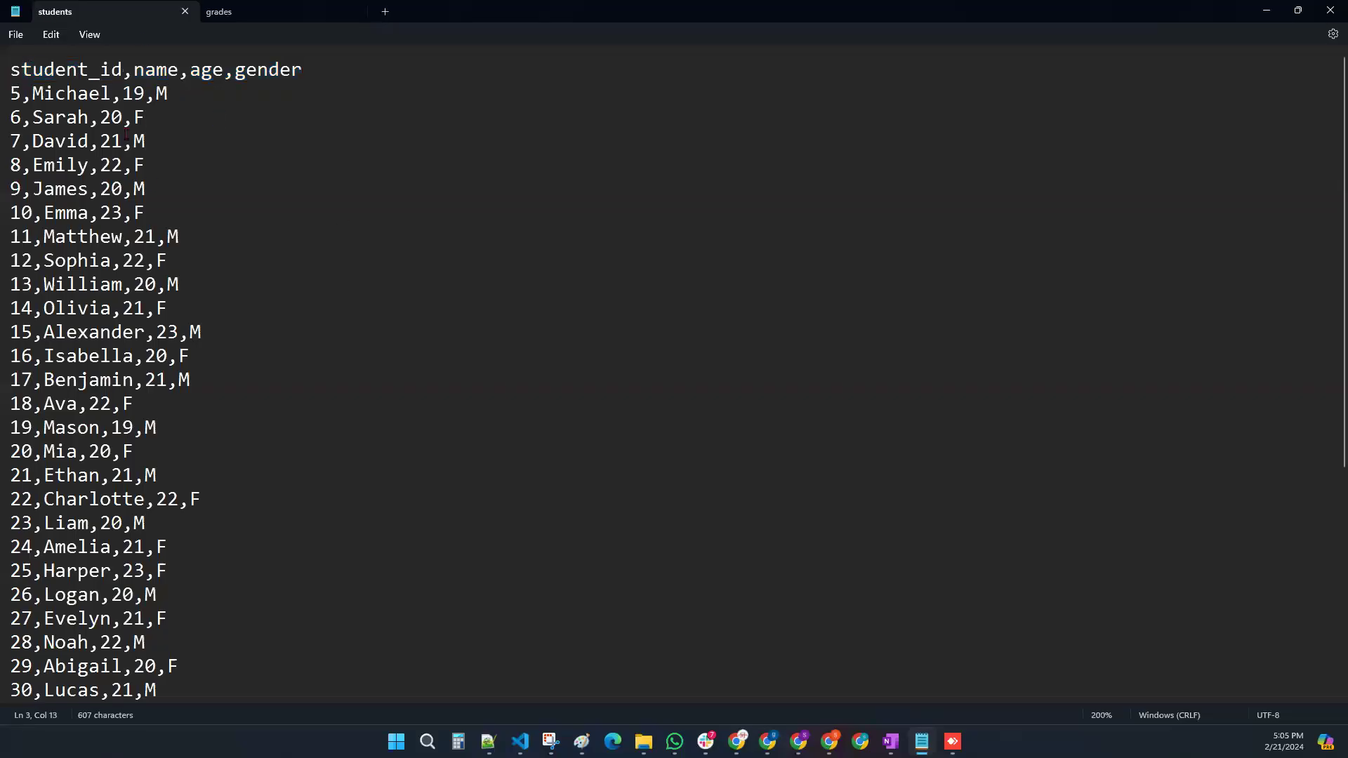
left_click(225, 12)
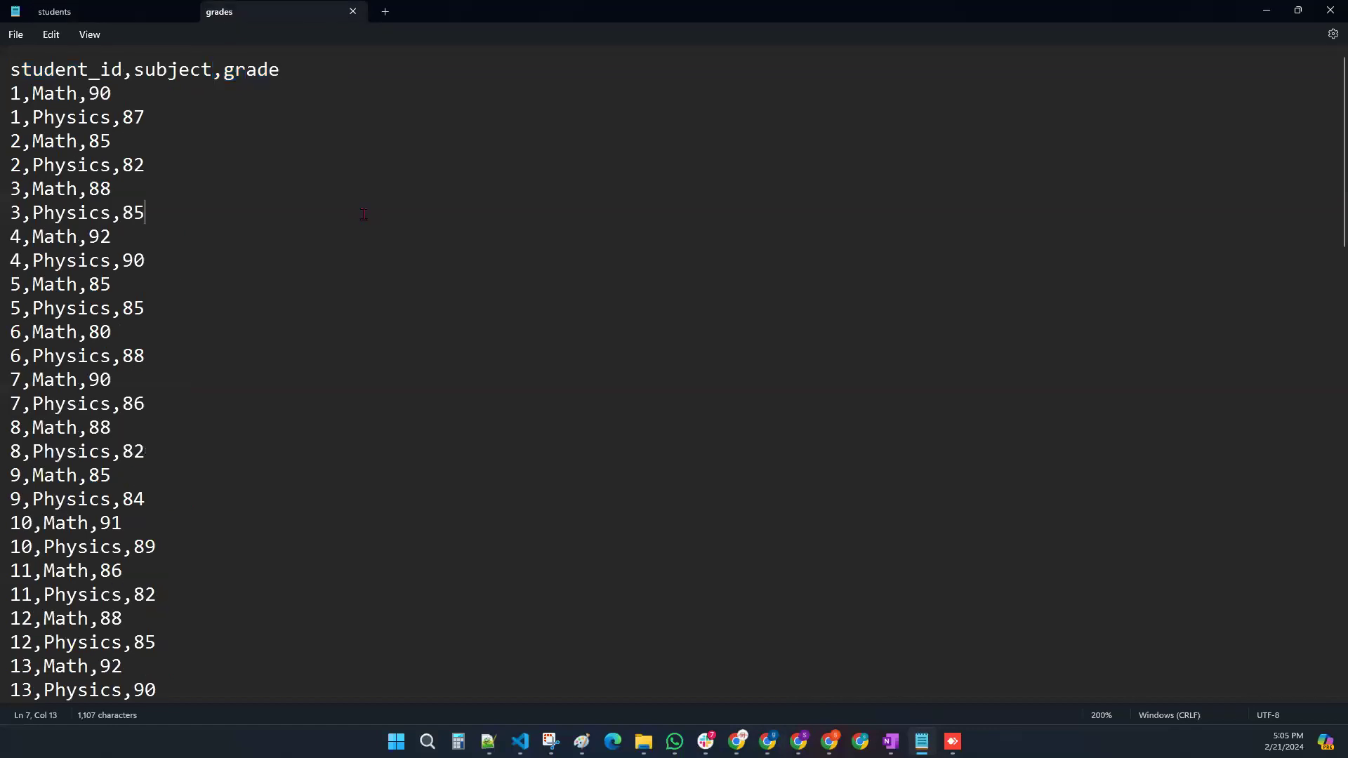
left_click(112, 12)
left_click_drag(126, 70, 15, 74)
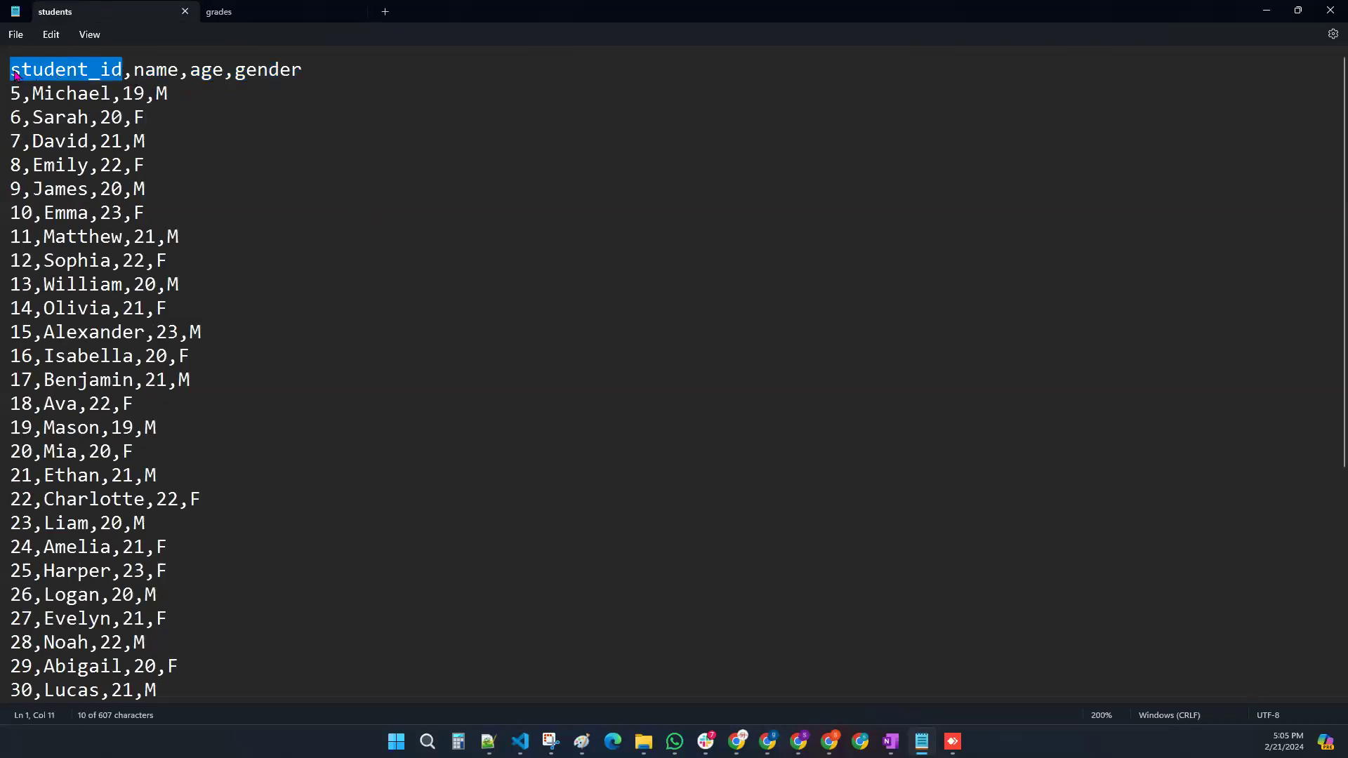
left_click(254, 15)
left_click_drag(124, 70, 9, 74)
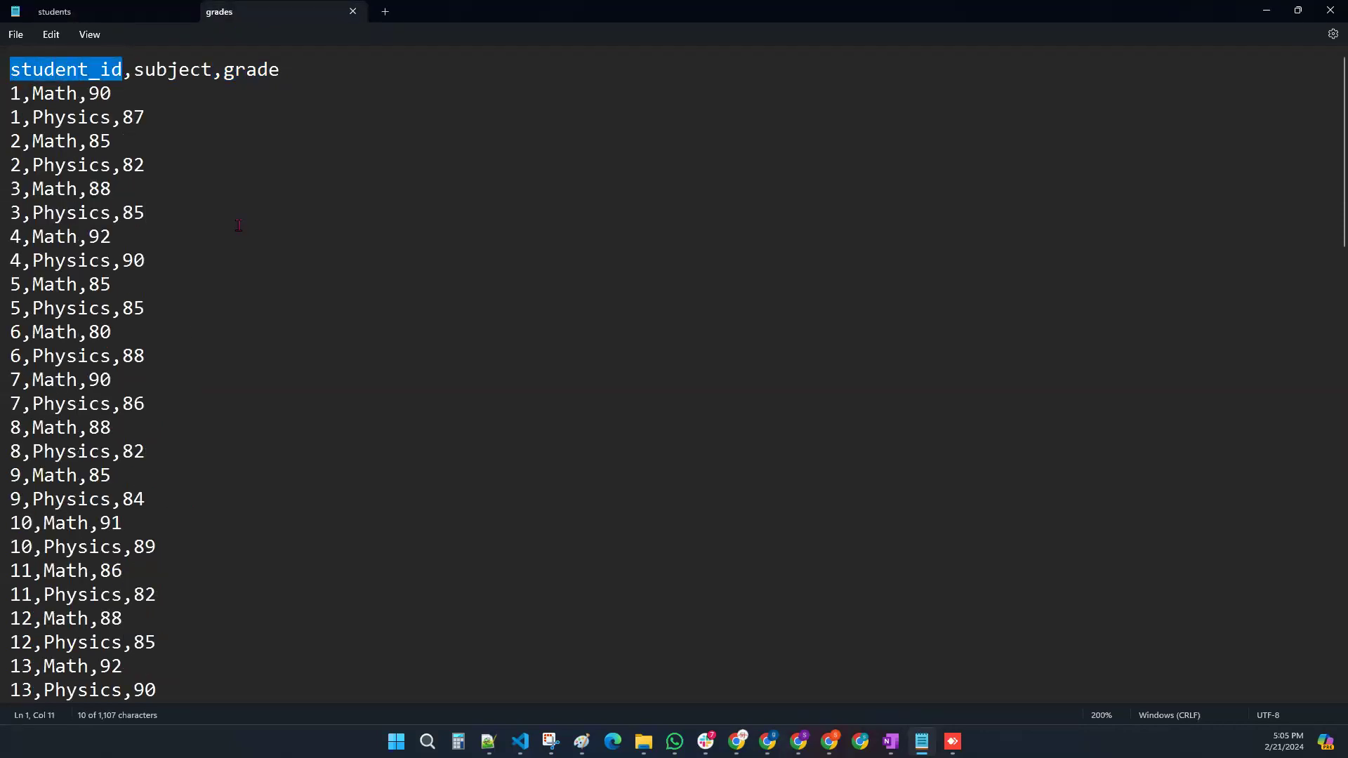
left_click(1266, 12)
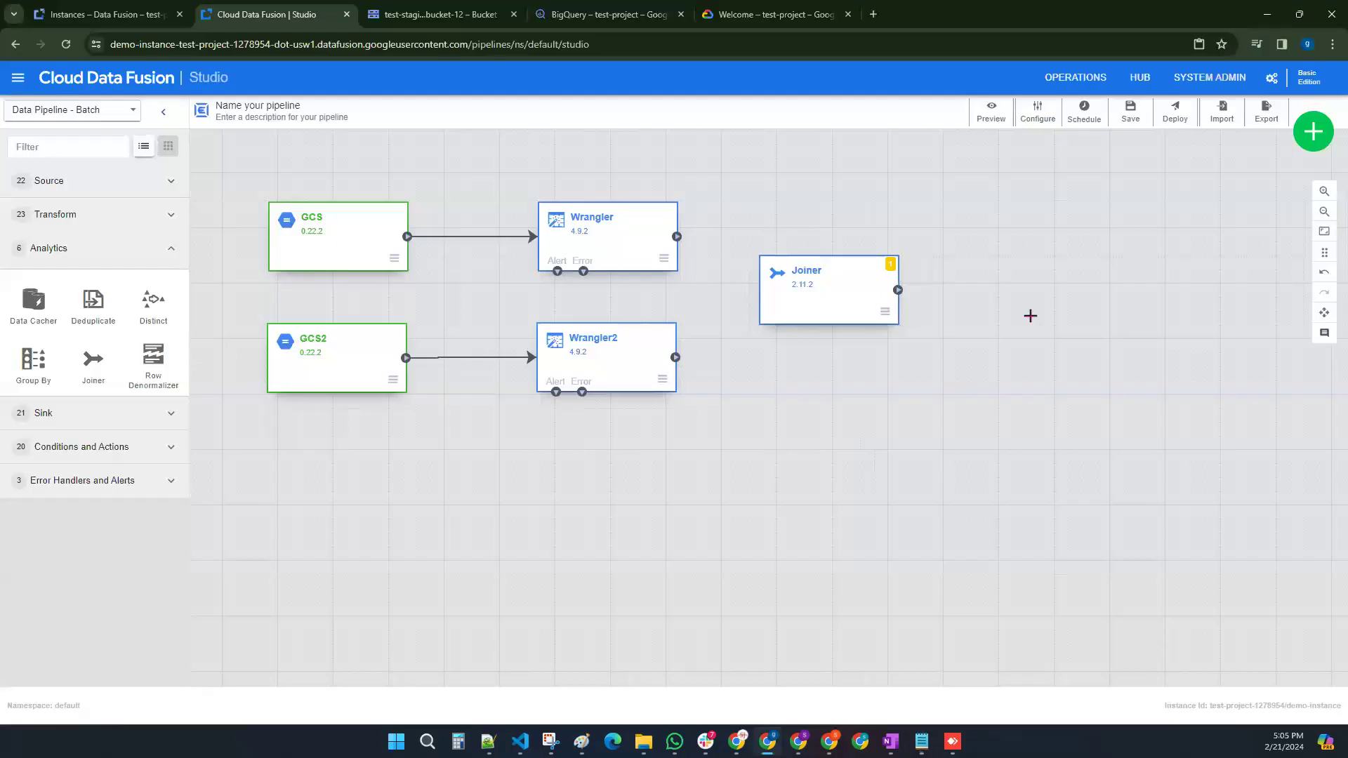
Step: Connect both Wrangler and Wrangler2 to the Joiner and open the Joiner's properties
left_click_drag(678, 243, 756, 292)
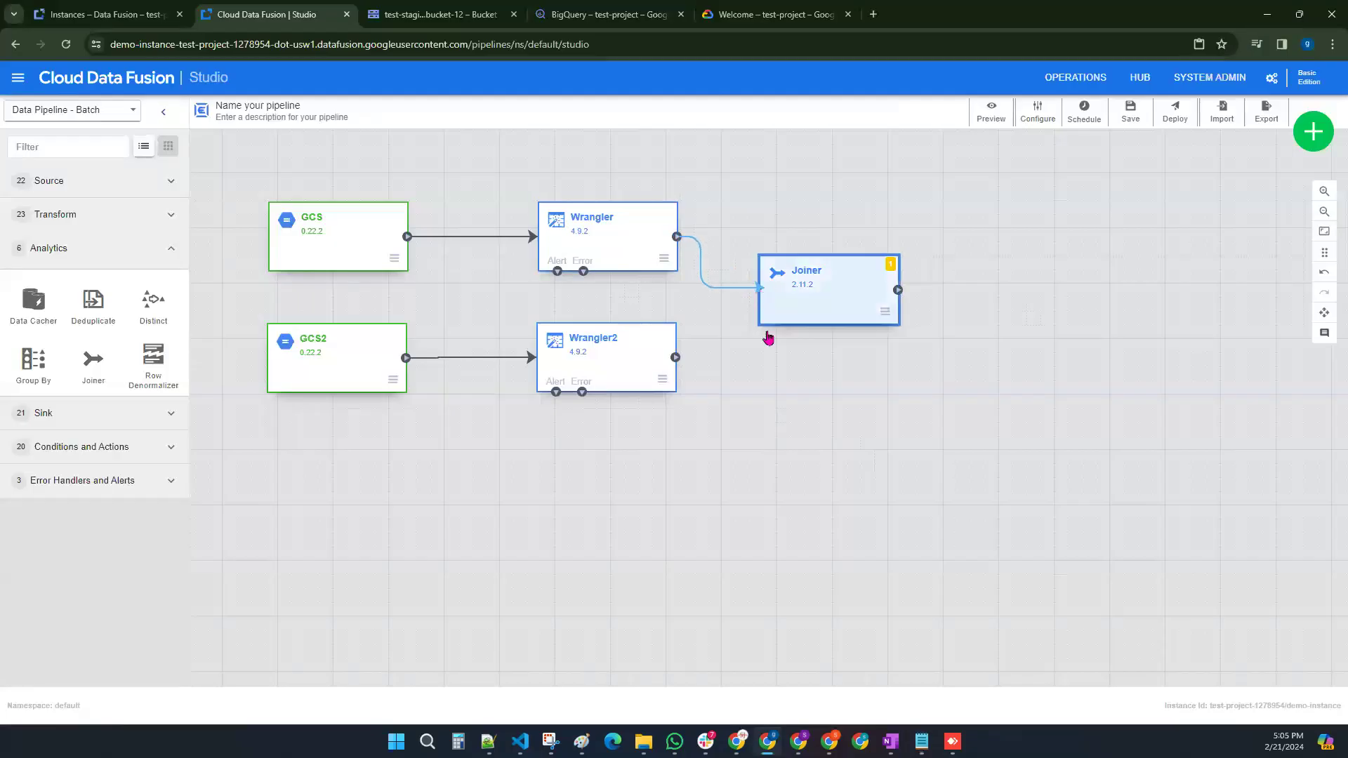
left_click_drag(692, 365, 760, 306)
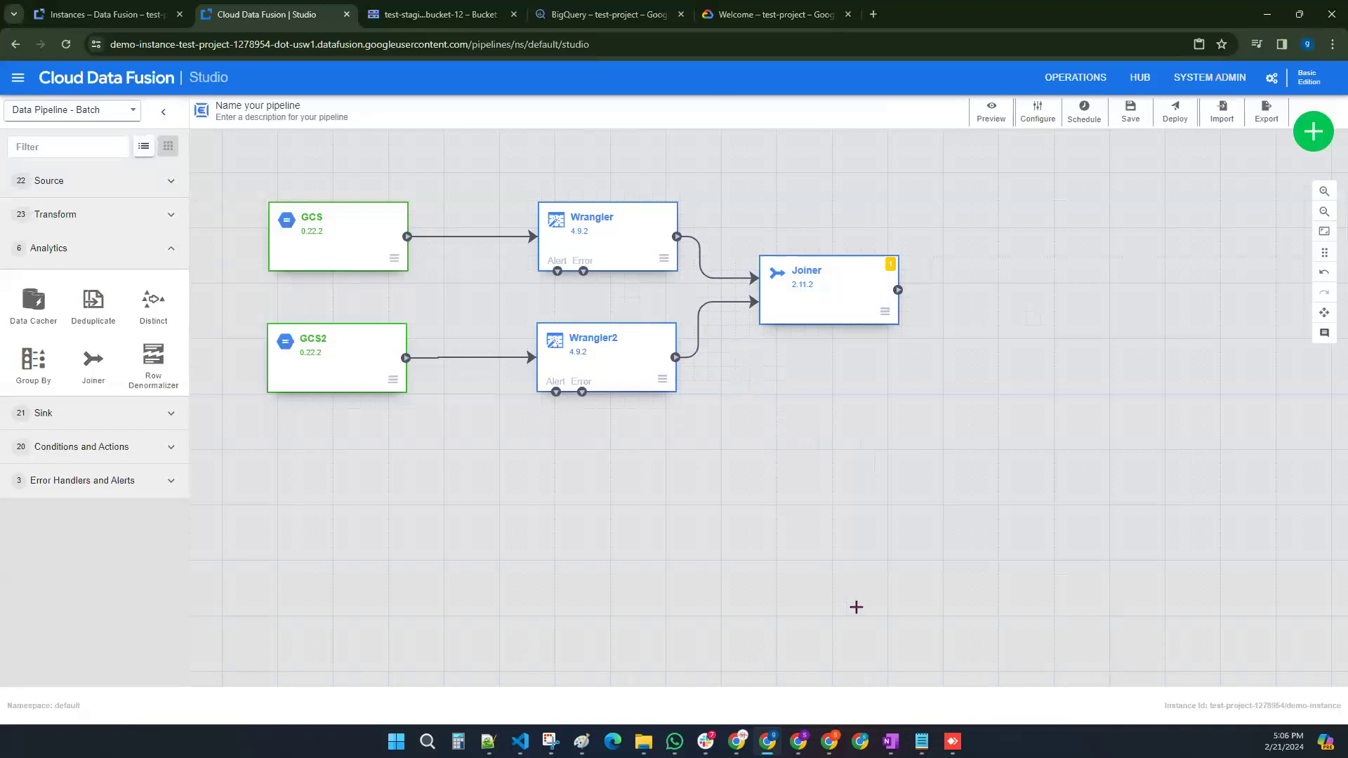
mouse_move(774, 283)
left_click(825, 296)
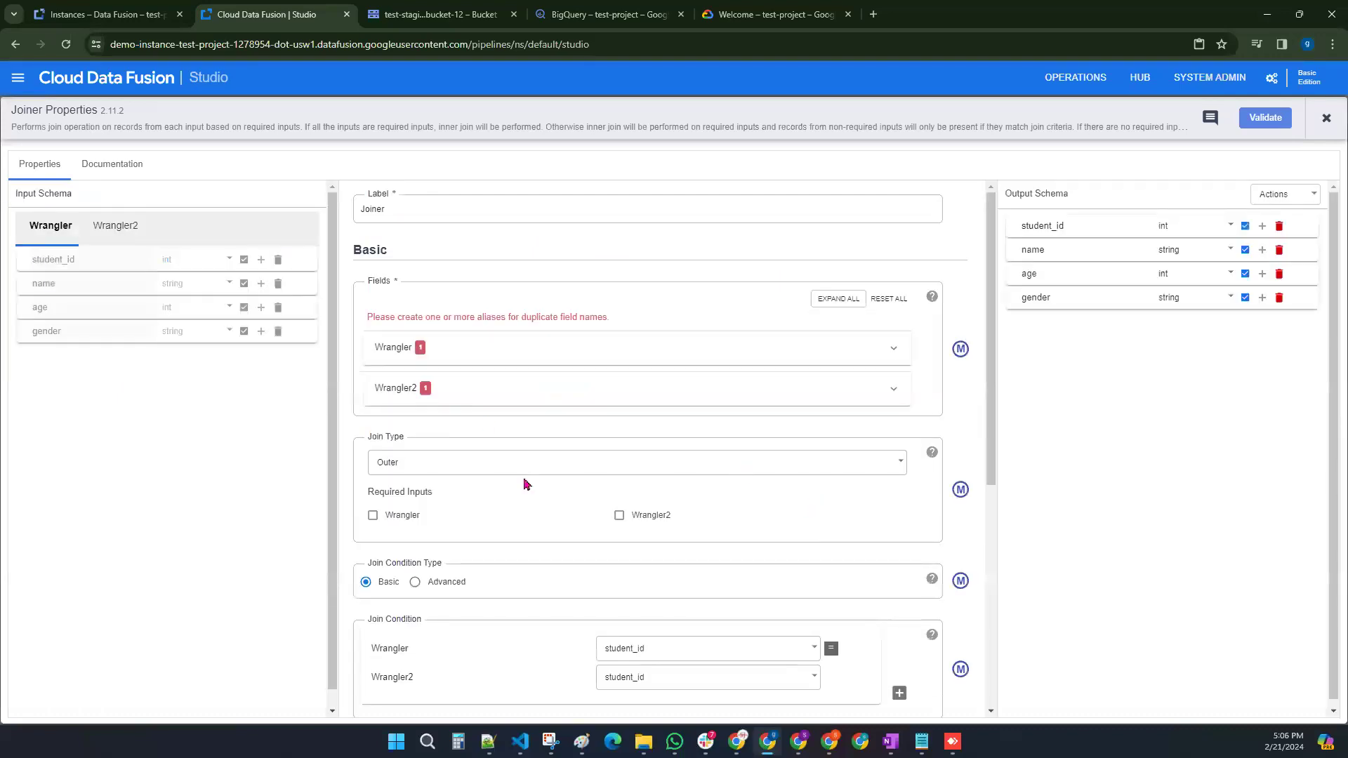
Step: Expand the field lists of both Wrangler and Wrangler2 in the Joiner to locate the duplicate field name
left_click_drag(367, 320, 651, 316)
left_click(614, 321)
left_click(851, 352)
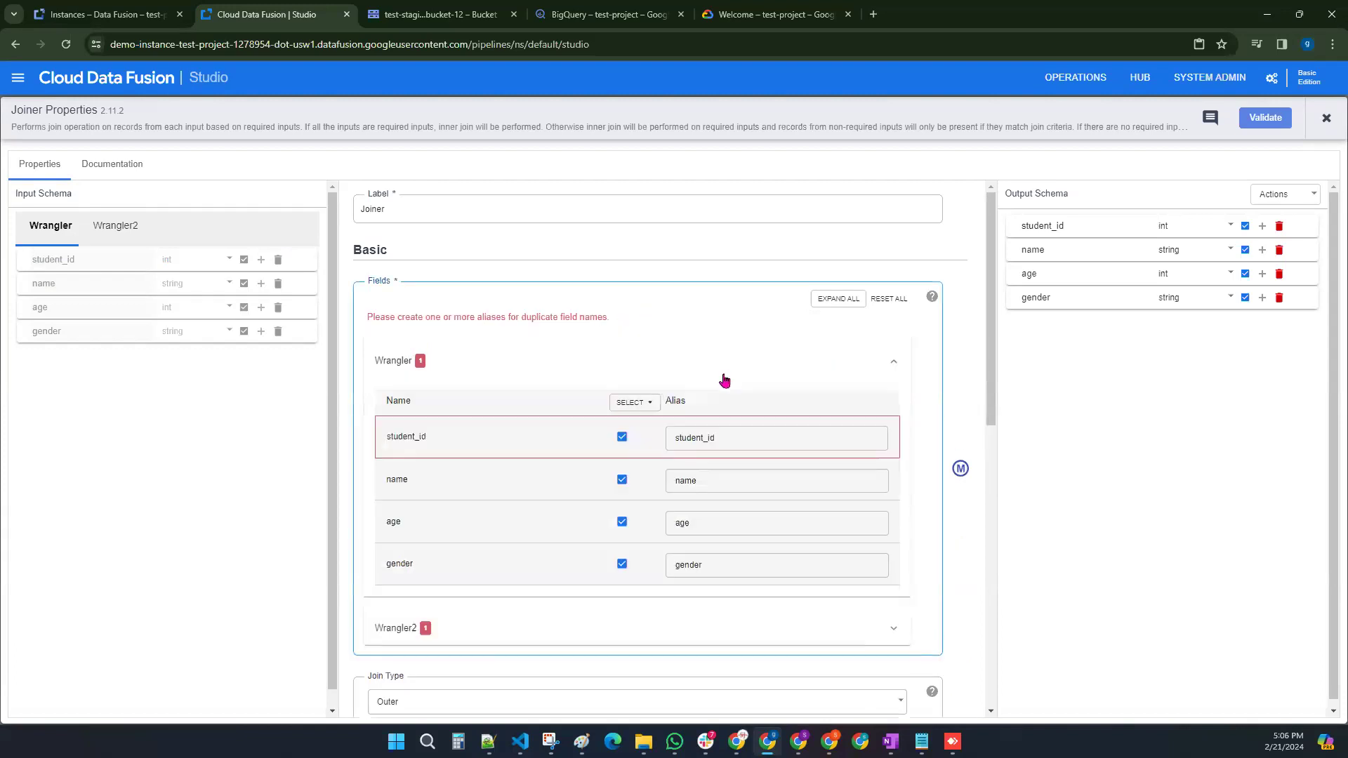
scroll(695, 456, "down", 2)
left_click(597, 489)
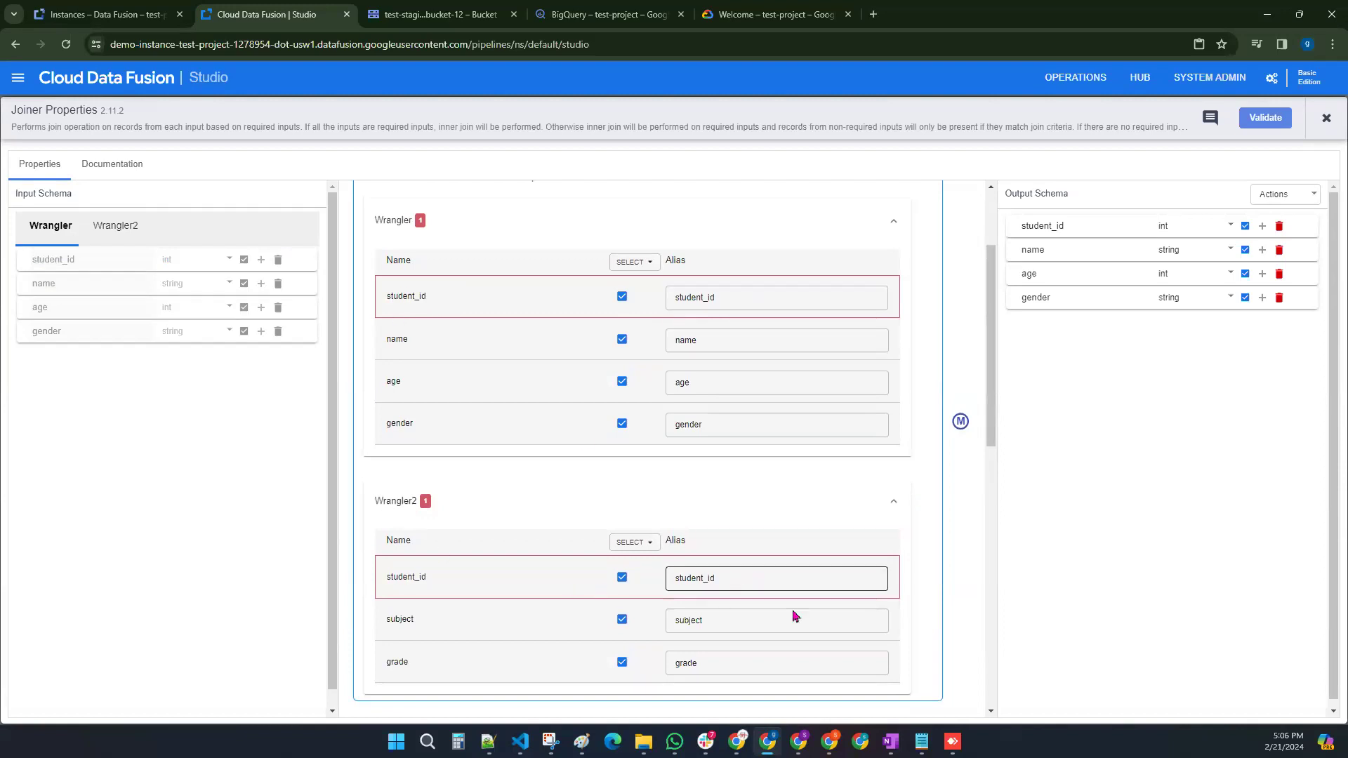
Step: Check the grades and students header rows in Notepad, then set the alias of Wrangler2's student_id to student_id_2
left_click(921, 741)
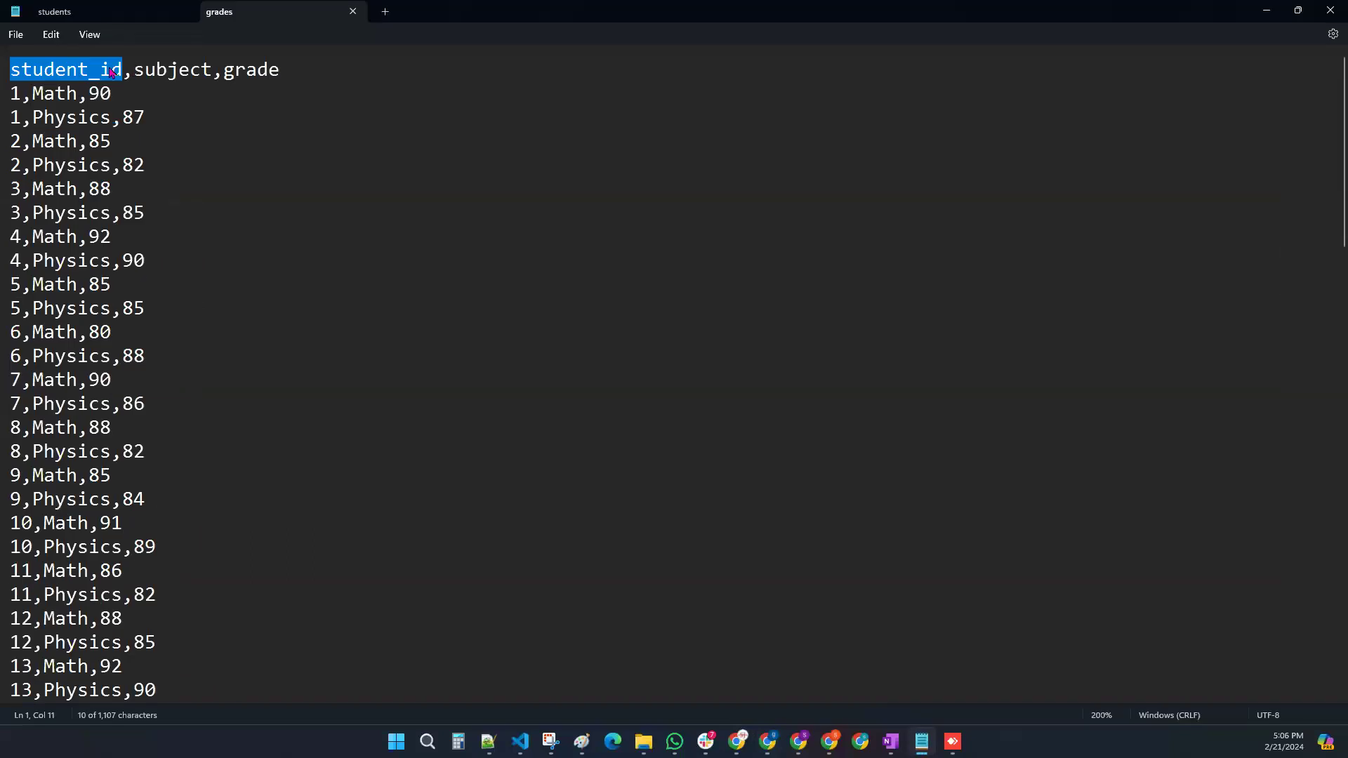
left_click(170, 18)
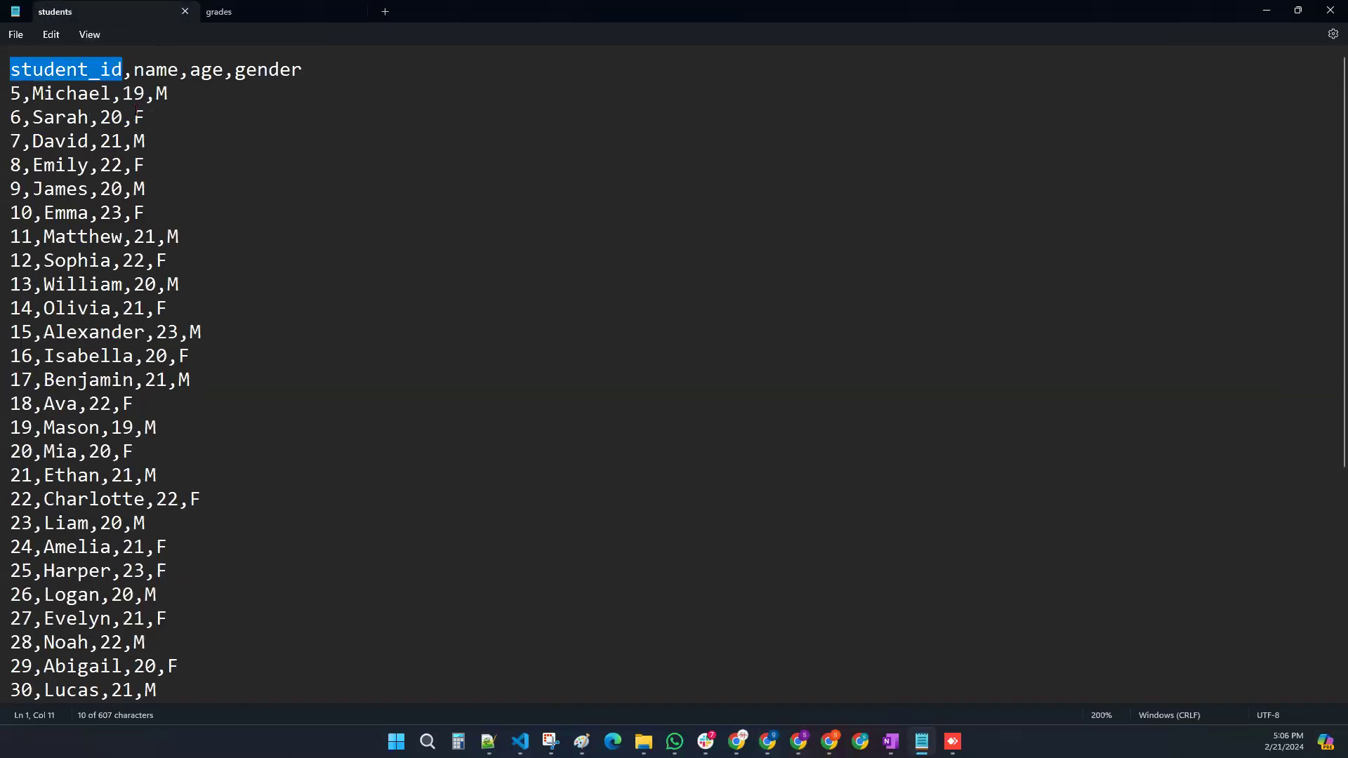
left_click(1260, 15)
left_click(742, 582)
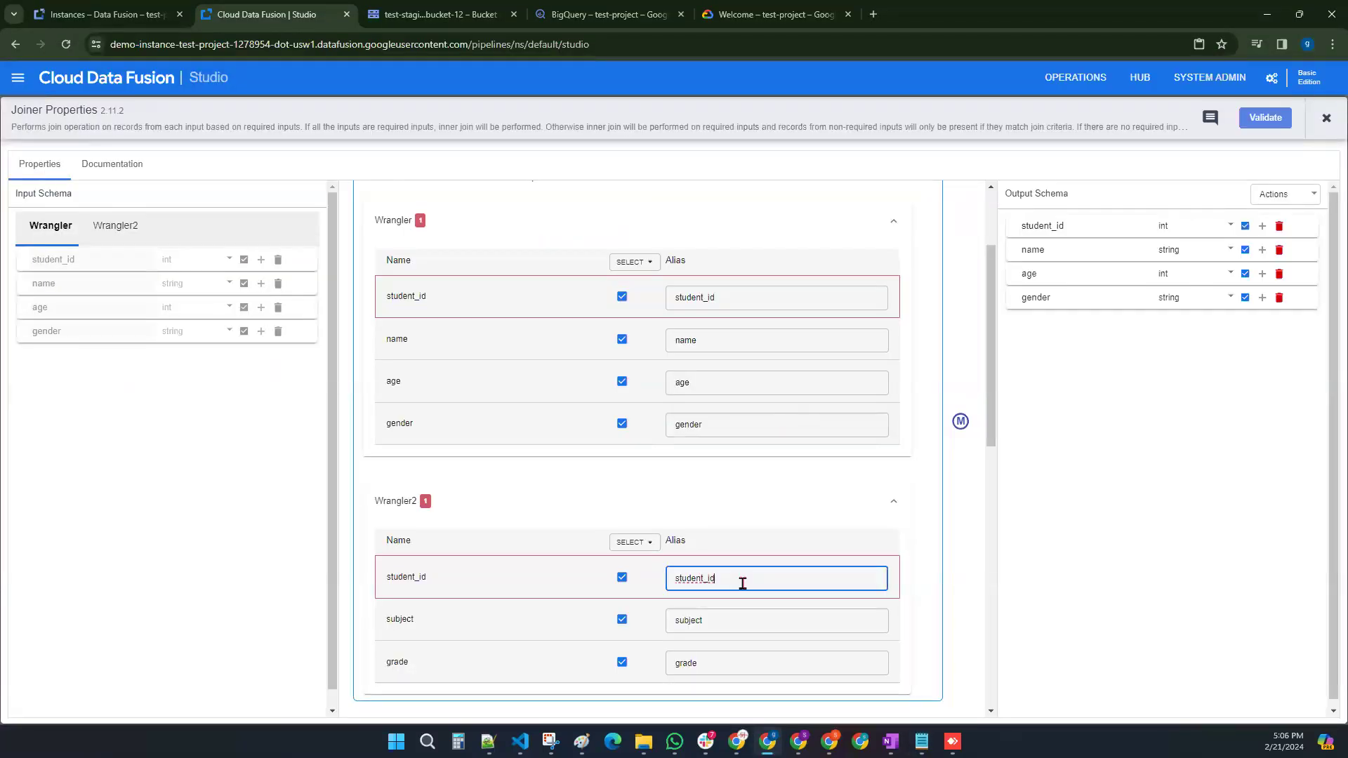
type("_2")
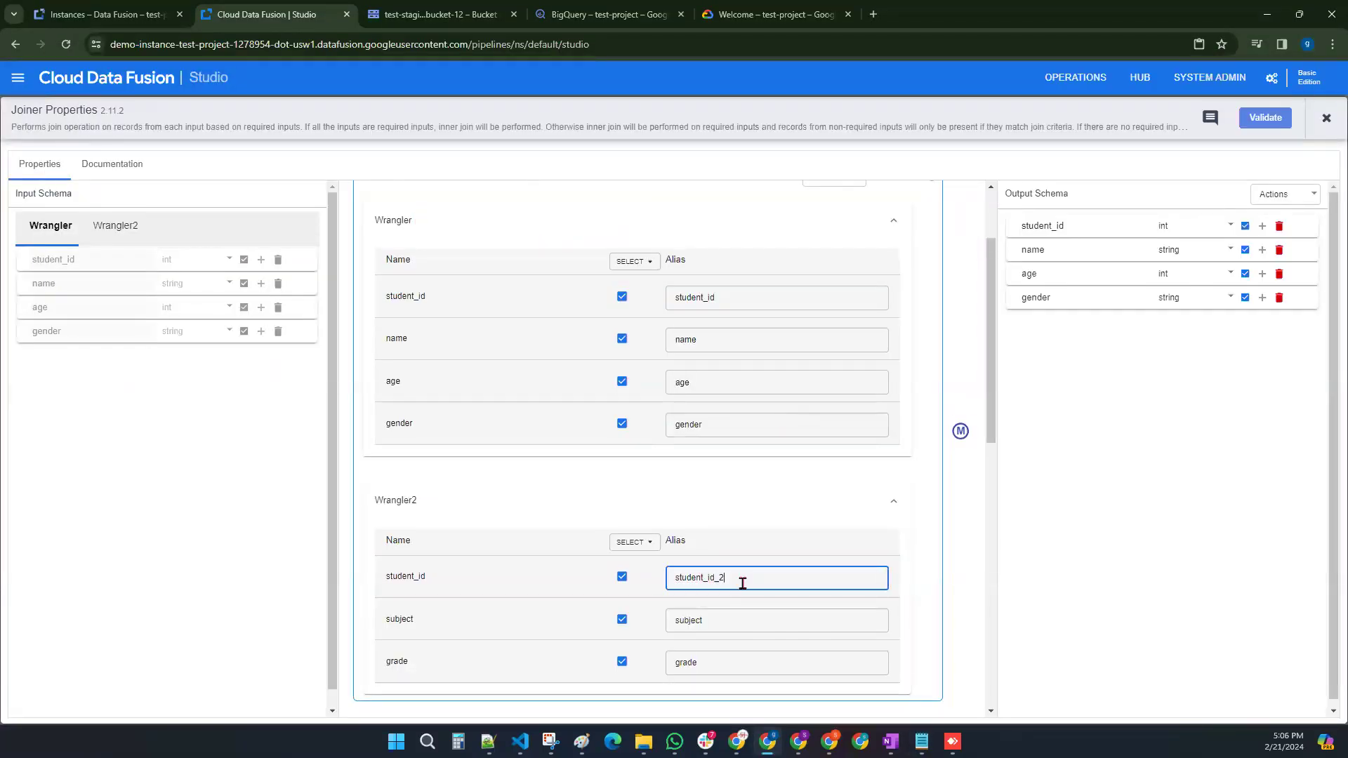
left_click(927, 518)
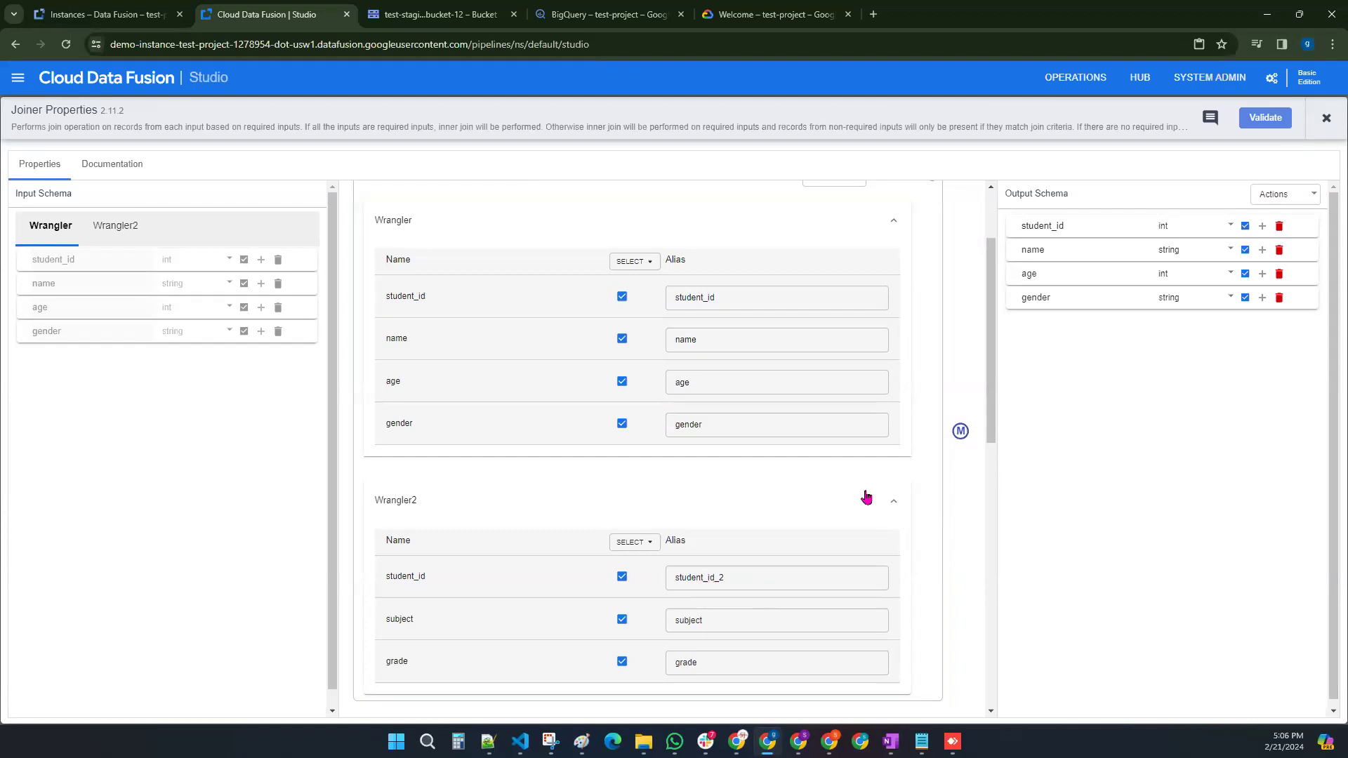
Step: Compare the student_id fields of both inputs and exclude Wrangler2's student_id from the Joiner's output fields
scroll(559, 587, "up", 2)
scroll(604, 517, "down", 2)
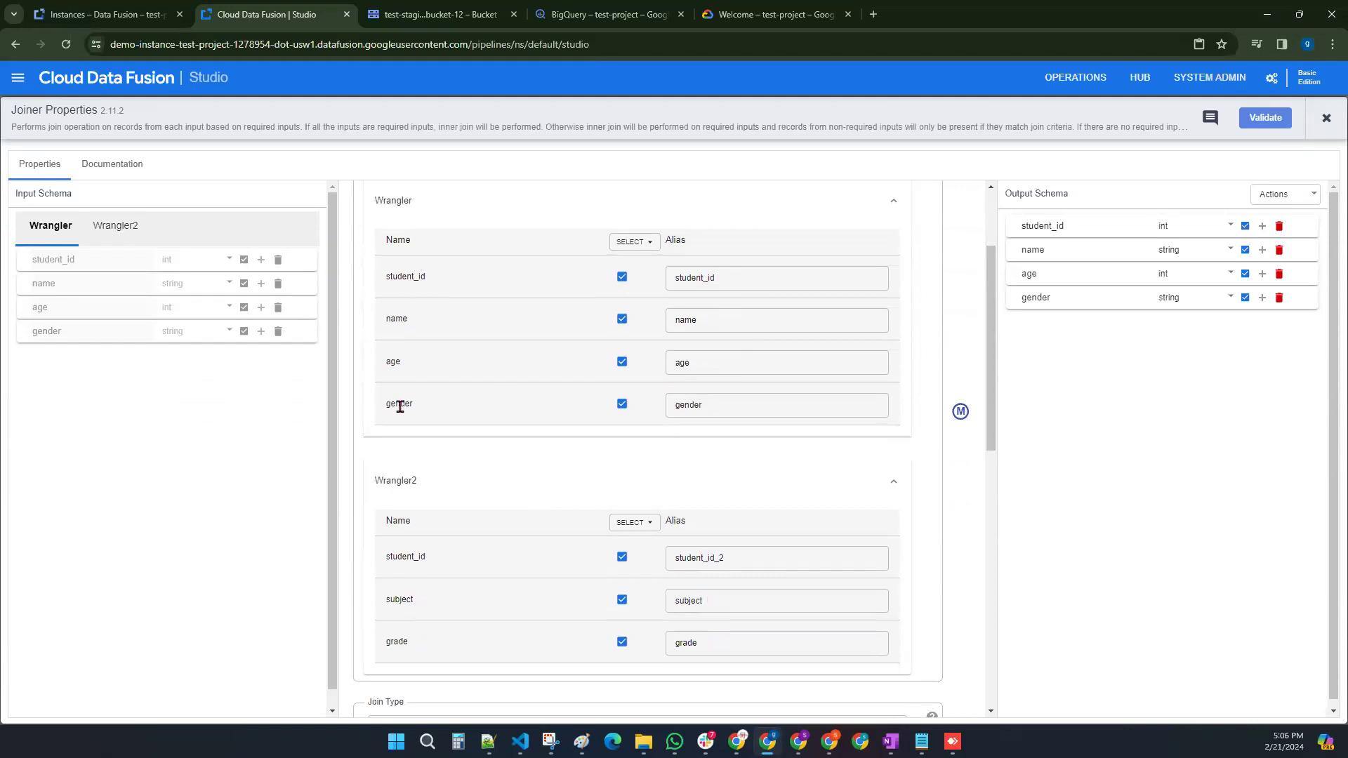
scroll(597, 425, "down", 1)
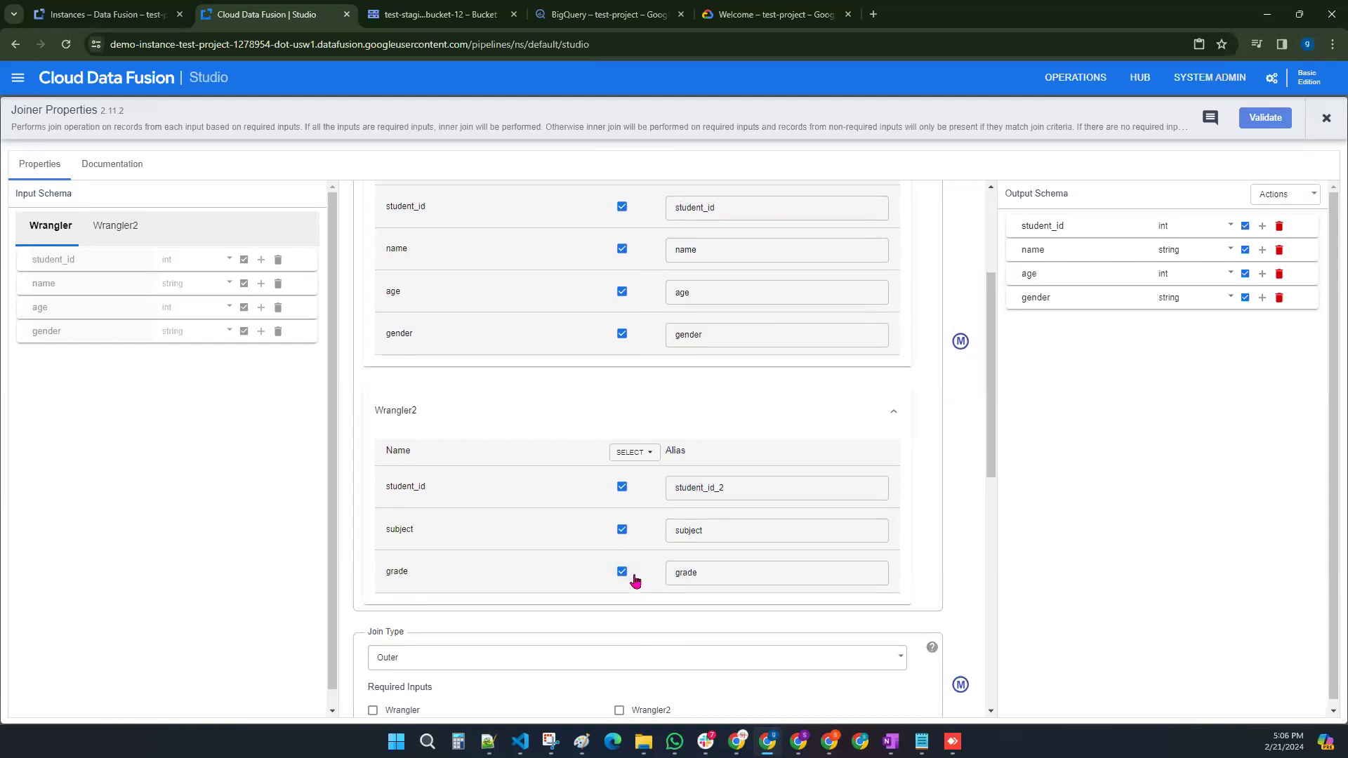
scroll(491, 589, "up", 1)
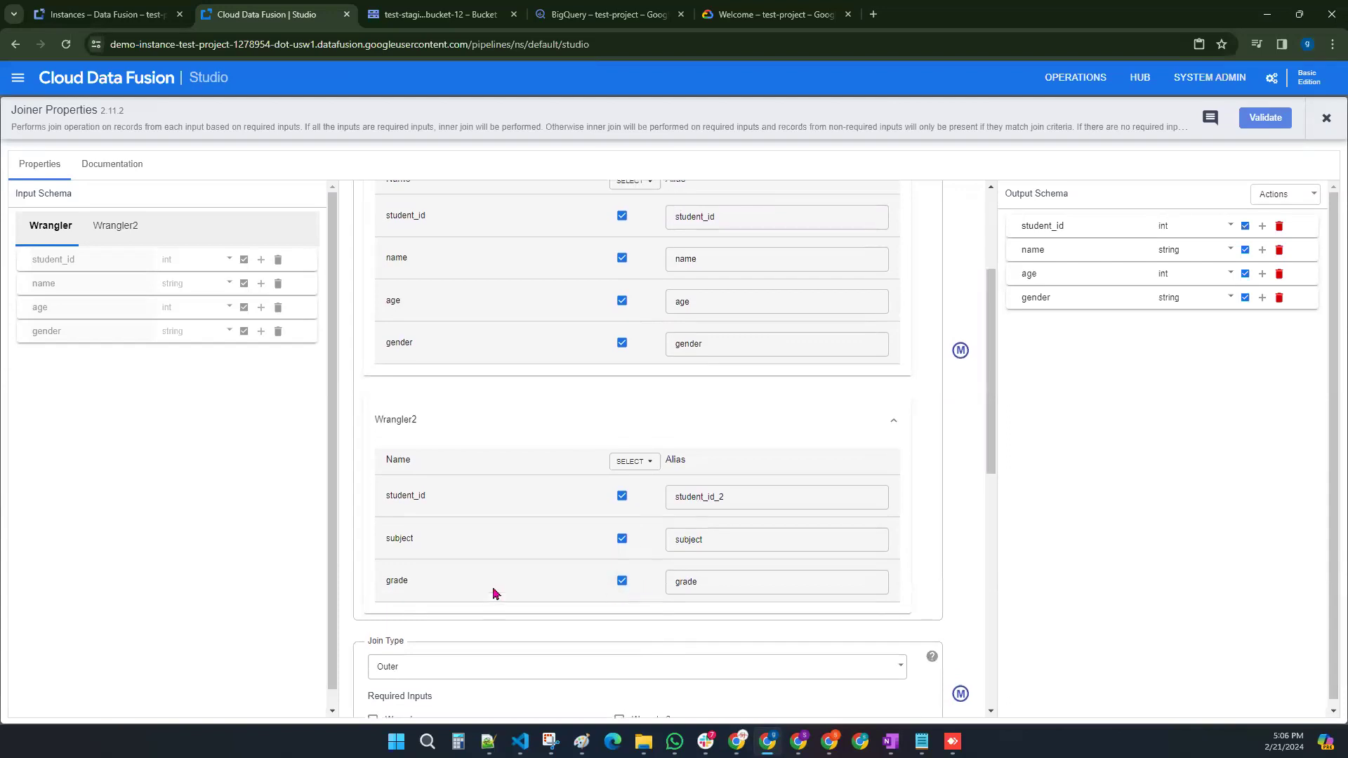
left_click_drag(385, 278, 441, 284)
left_click(391, 569)
left_click_drag(391, 568, 445, 565)
left_click(499, 498)
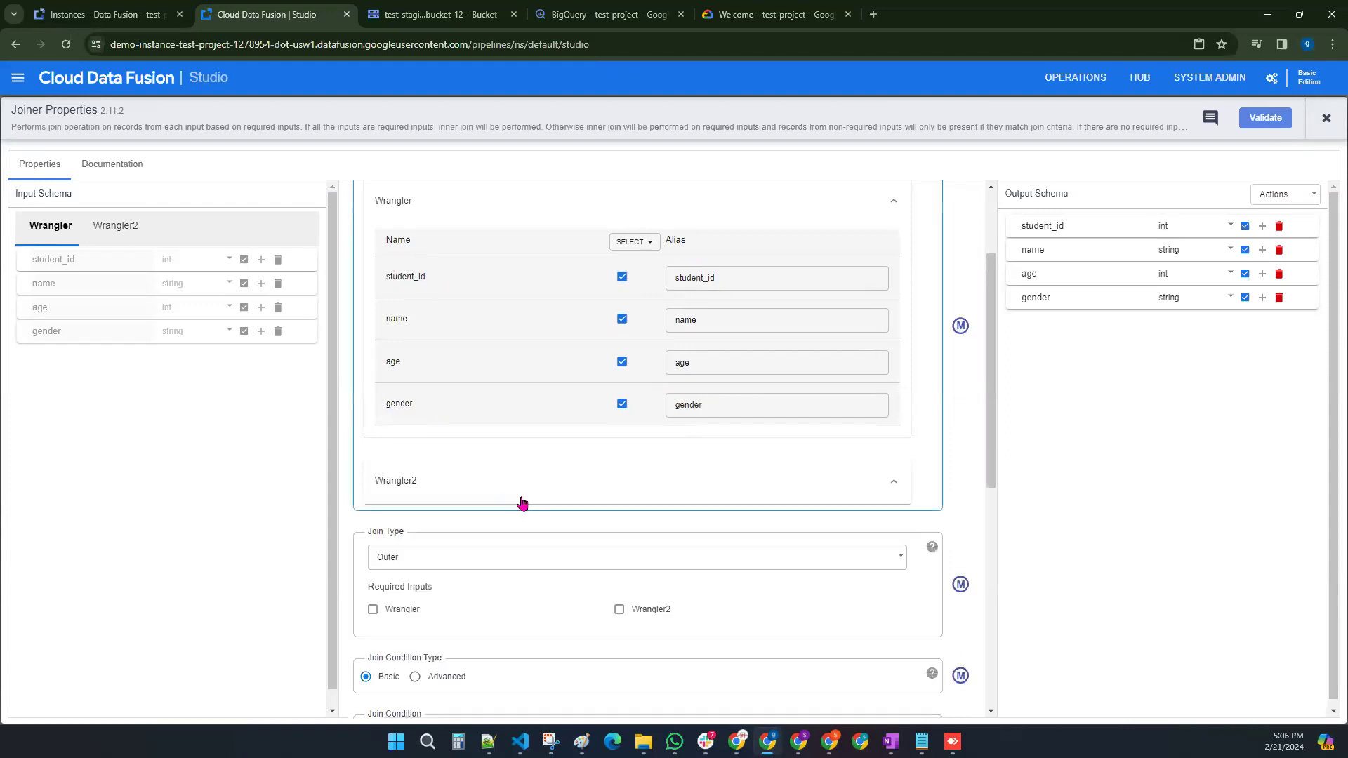
left_click(466, 484)
left_click(622, 557)
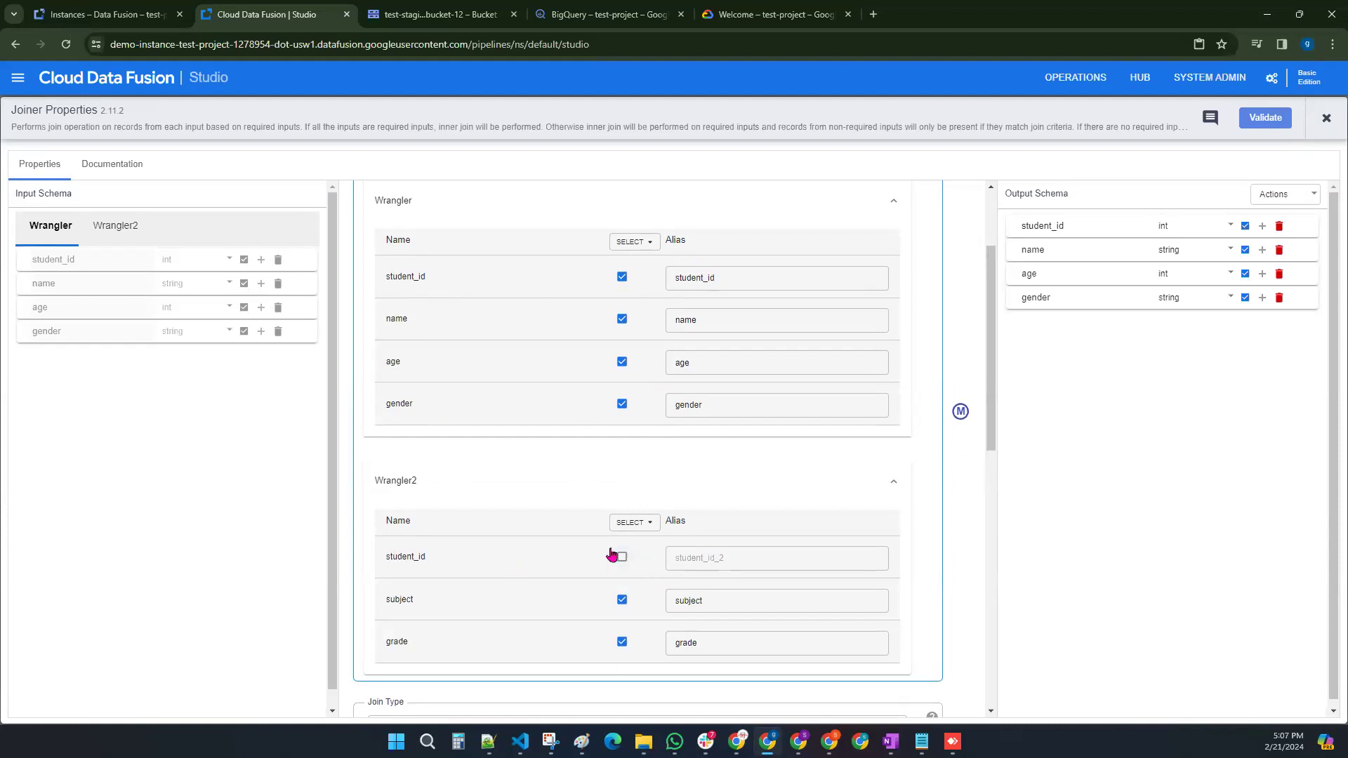
Step: Set the Joiner's join type to Inner
scroll(716, 445, "down", 4)
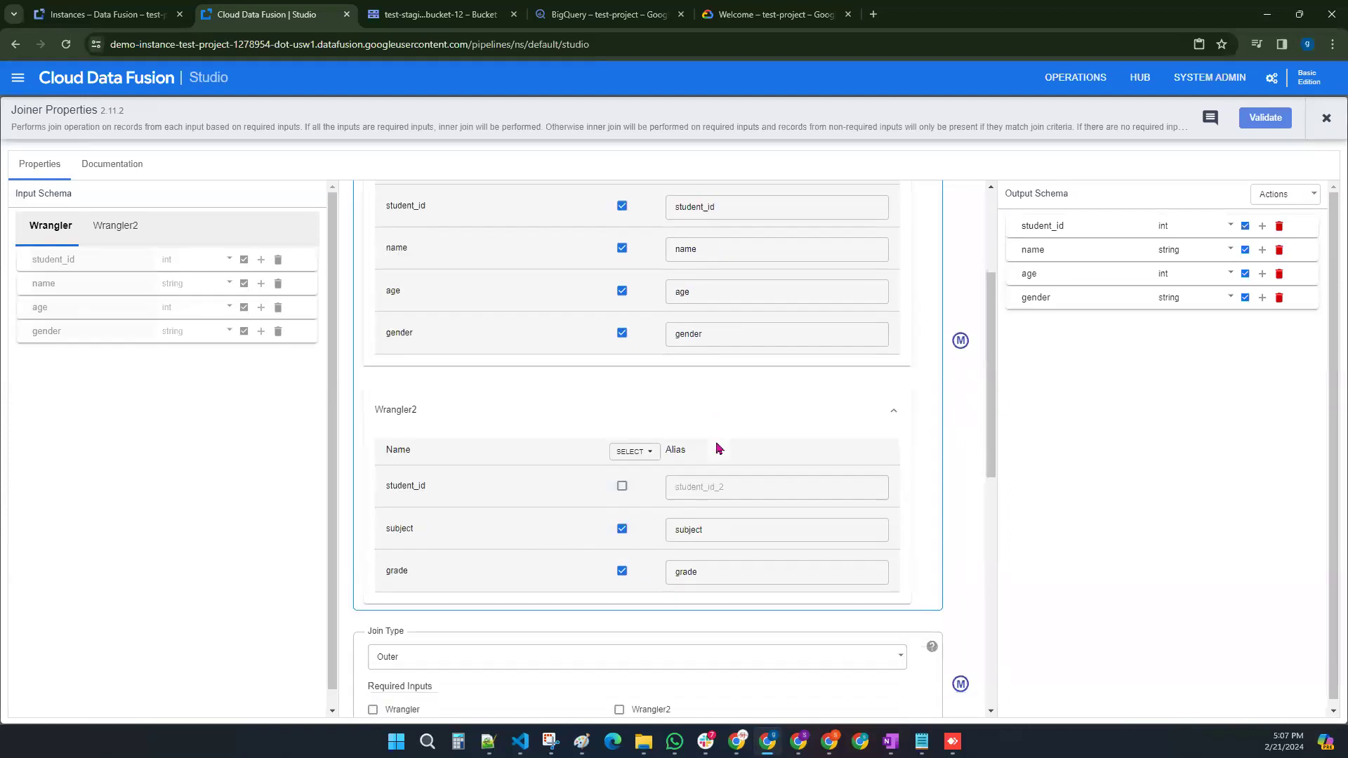
left_click_drag(370, 429, 413, 433)
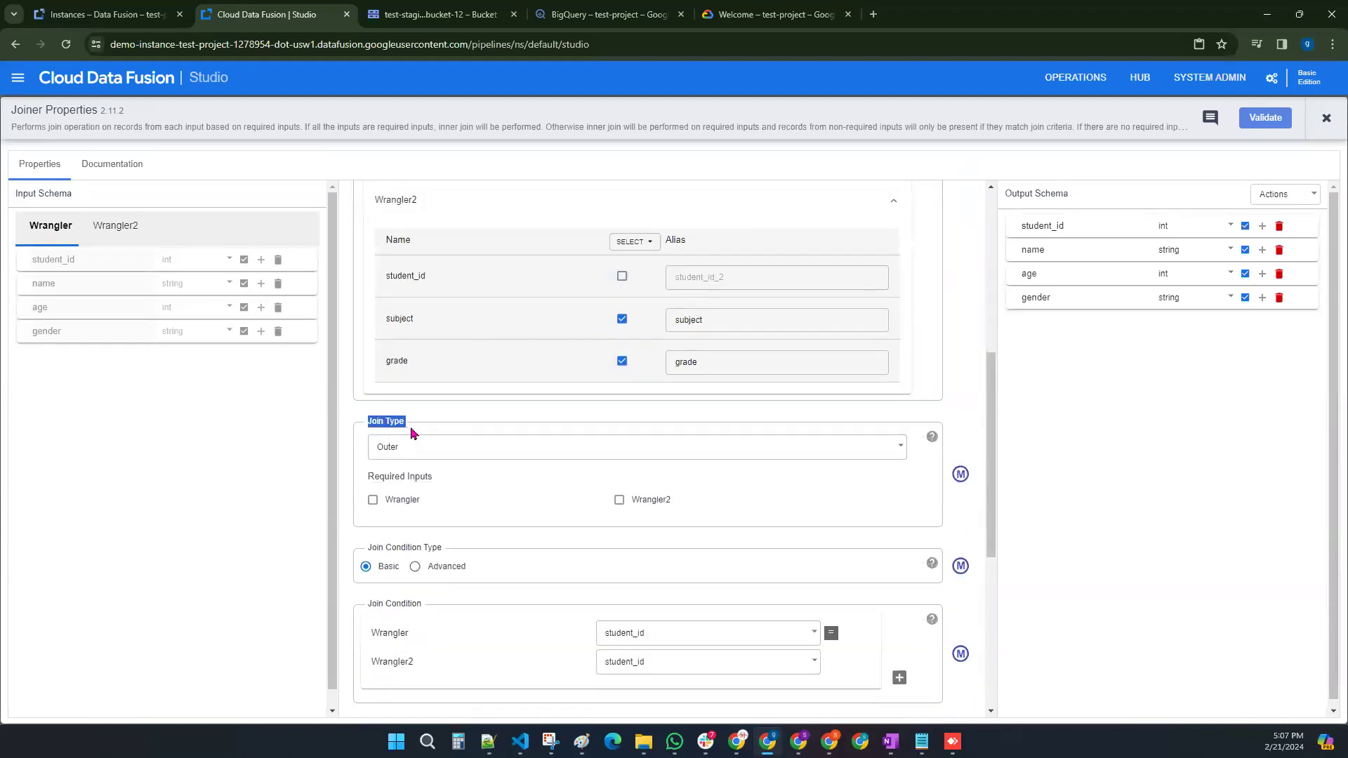
key("ctrl+plus")
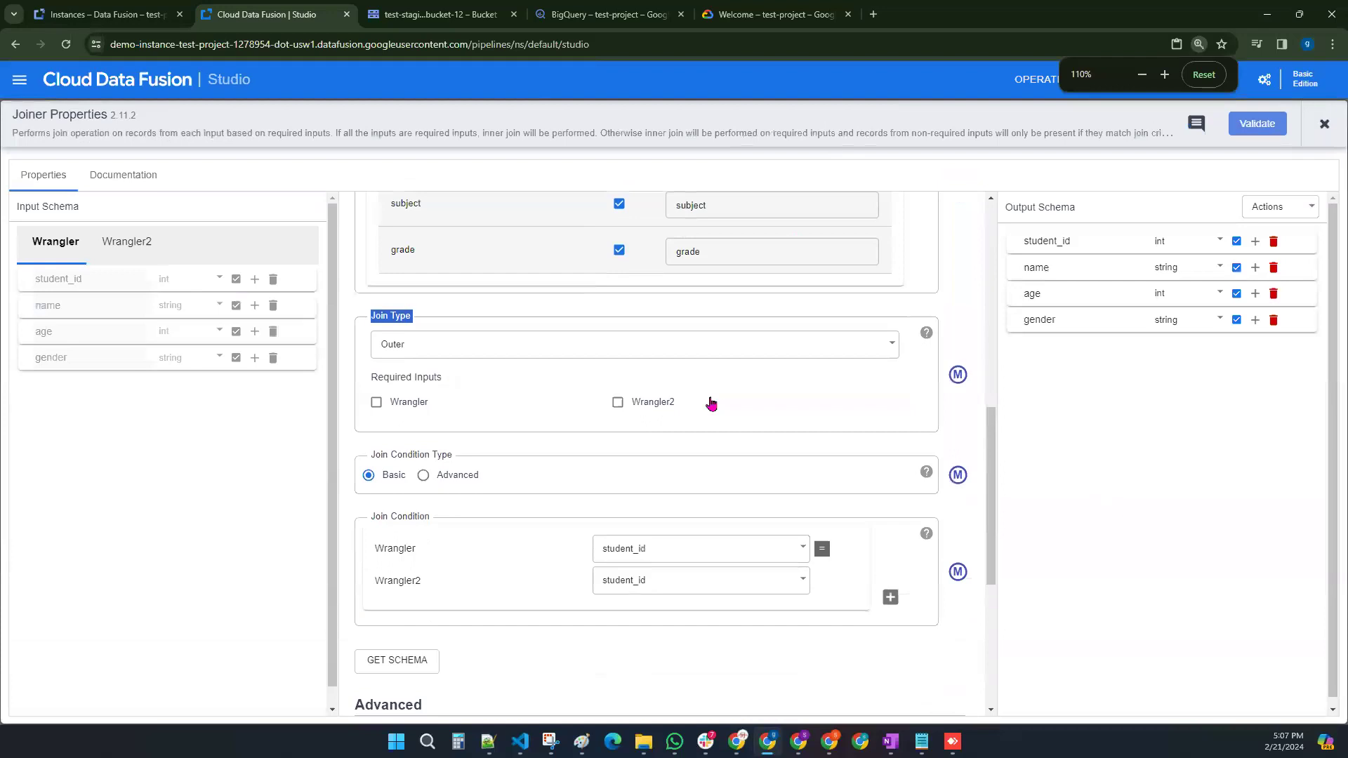
left_click(431, 355)
left_click(396, 324)
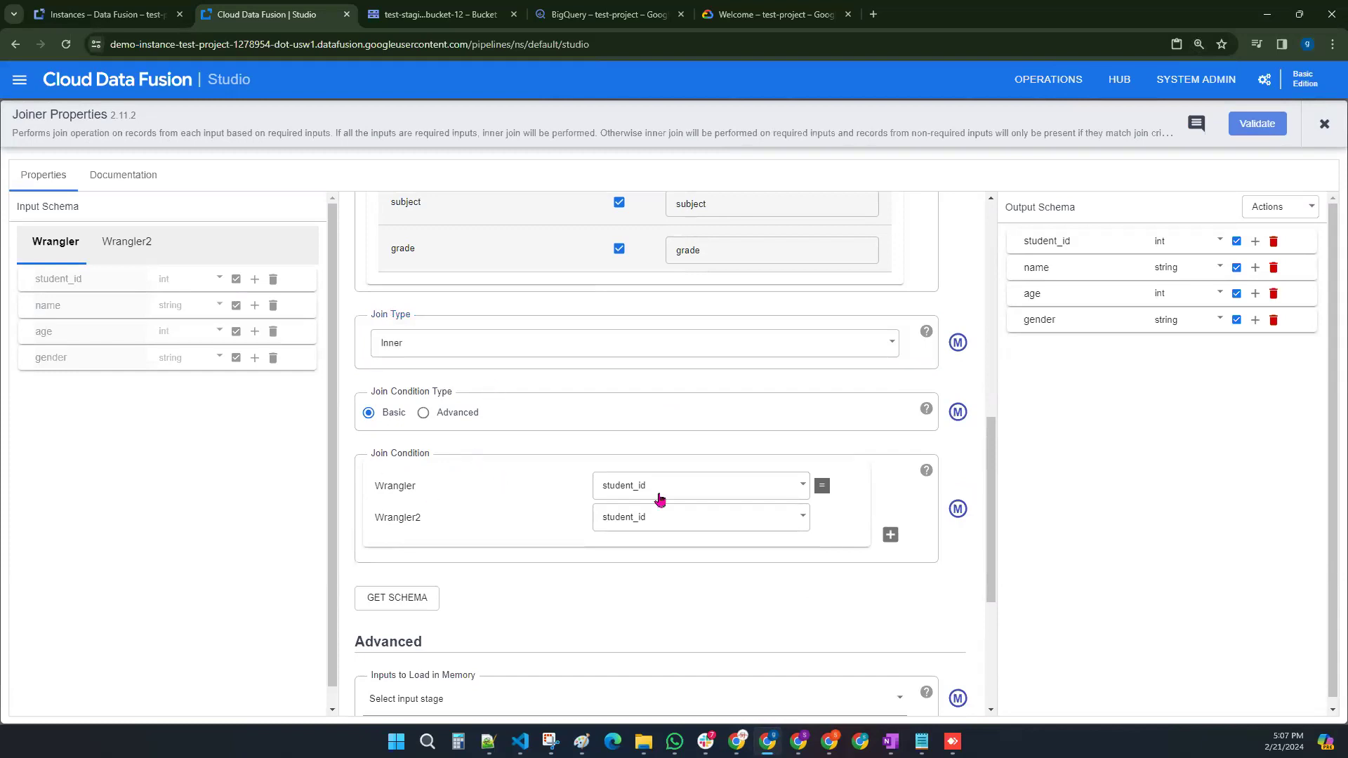
Step: Set the join condition to student_id for both Wrangler and Wrangler2, and generate the output schema
left_click_drag(372, 488, 440, 489)
left_click_drag(374, 518, 490, 525)
left_click(493, 525)
left_click(646, 497)
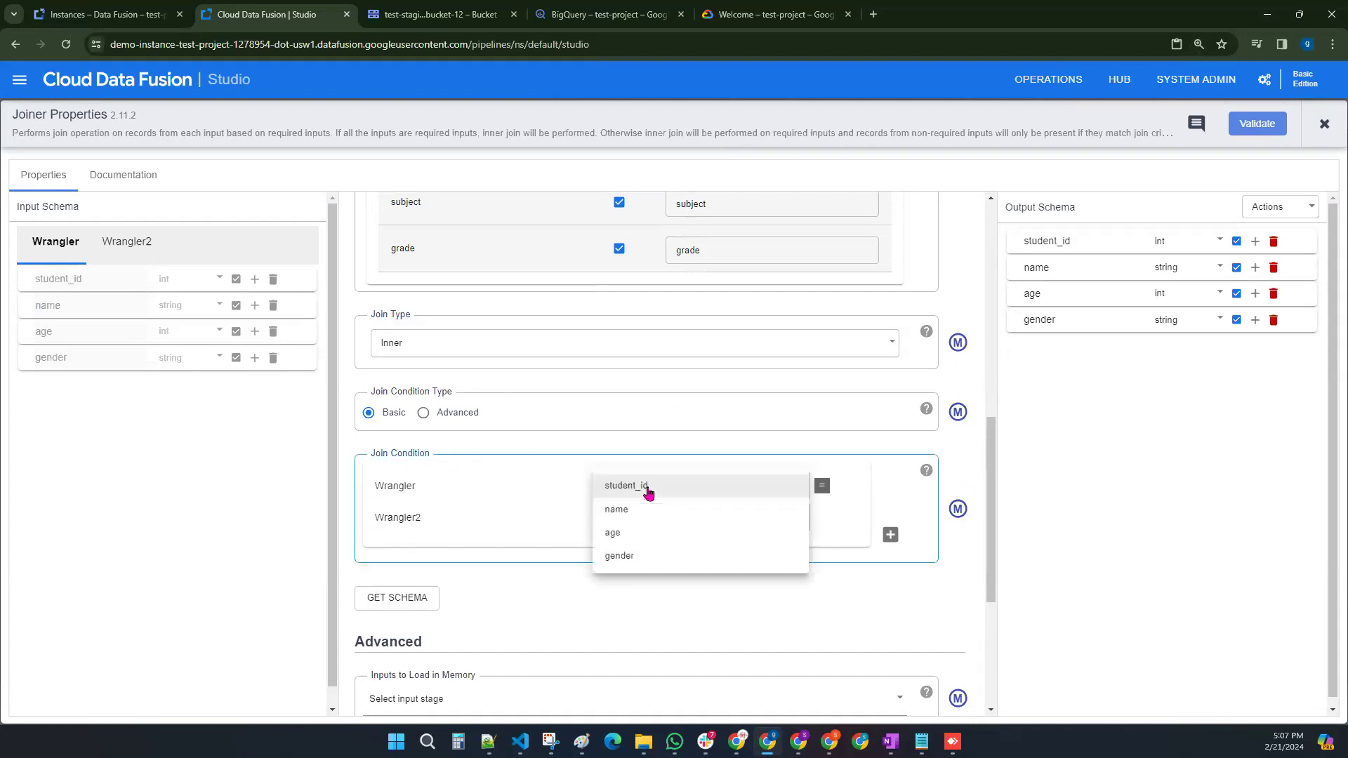
left_click(643, 485)
left_click(639, 518)
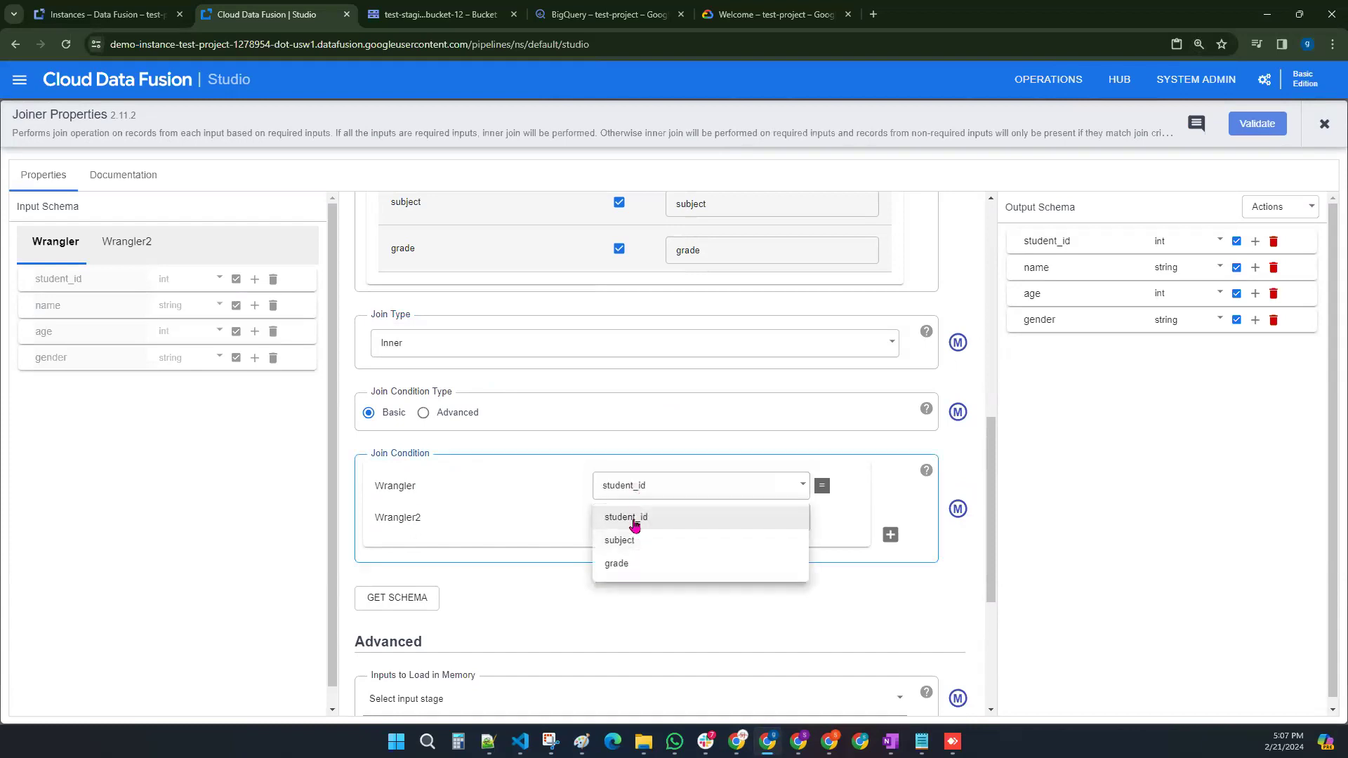
left_click(639, 519)
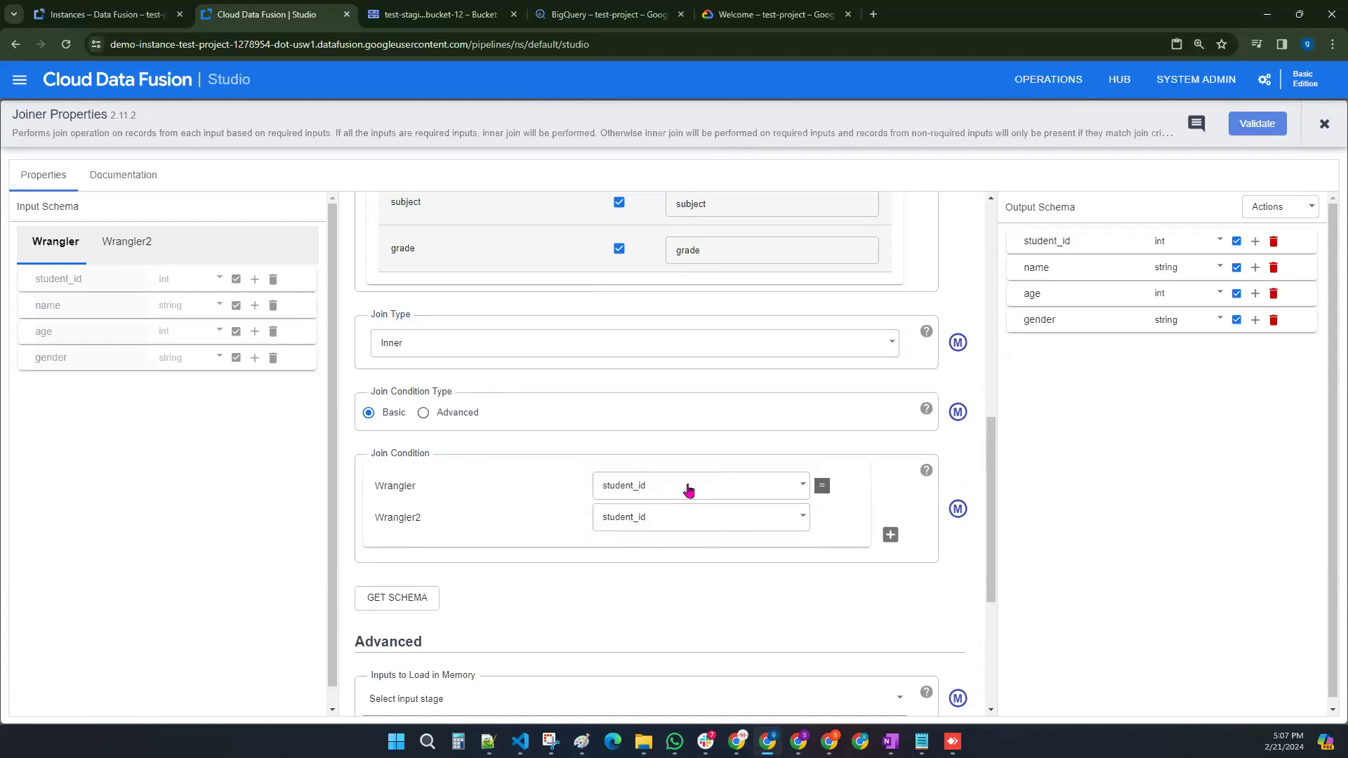
left_click(419, 600)
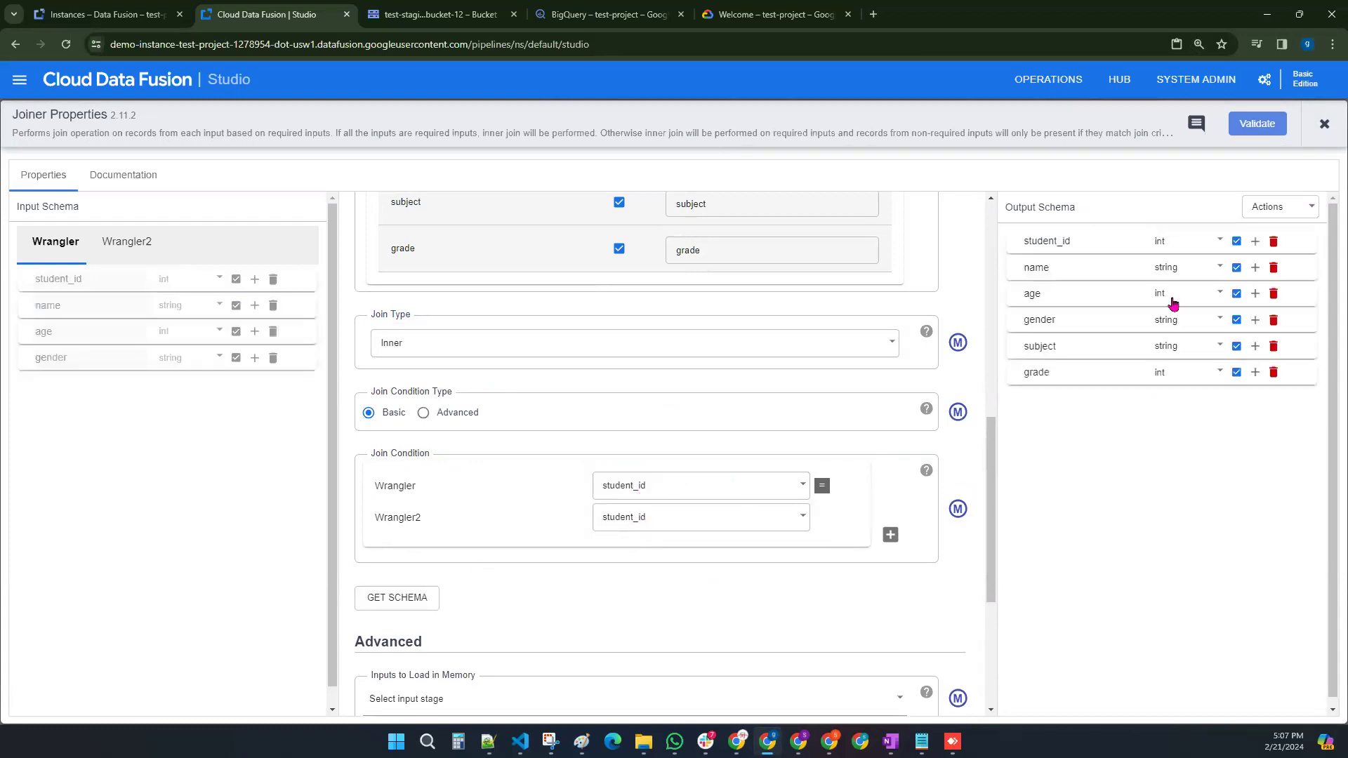
Step: Try including Wrangler2's student_id in the Joiner's fields and regenerate the output schema to see its effect
scroll(530, 313, "up", 3)
left_click(620, 372)
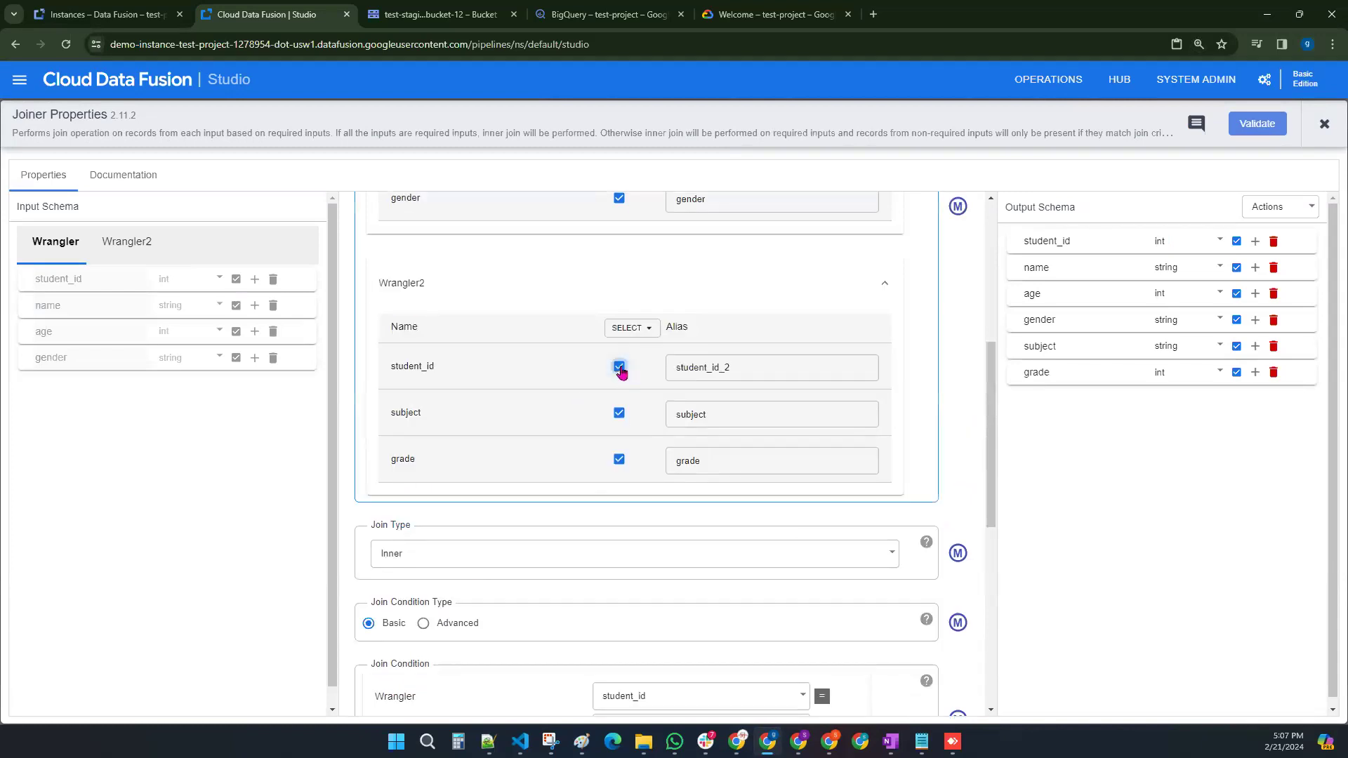
scroll(703, 527, "down", 4)
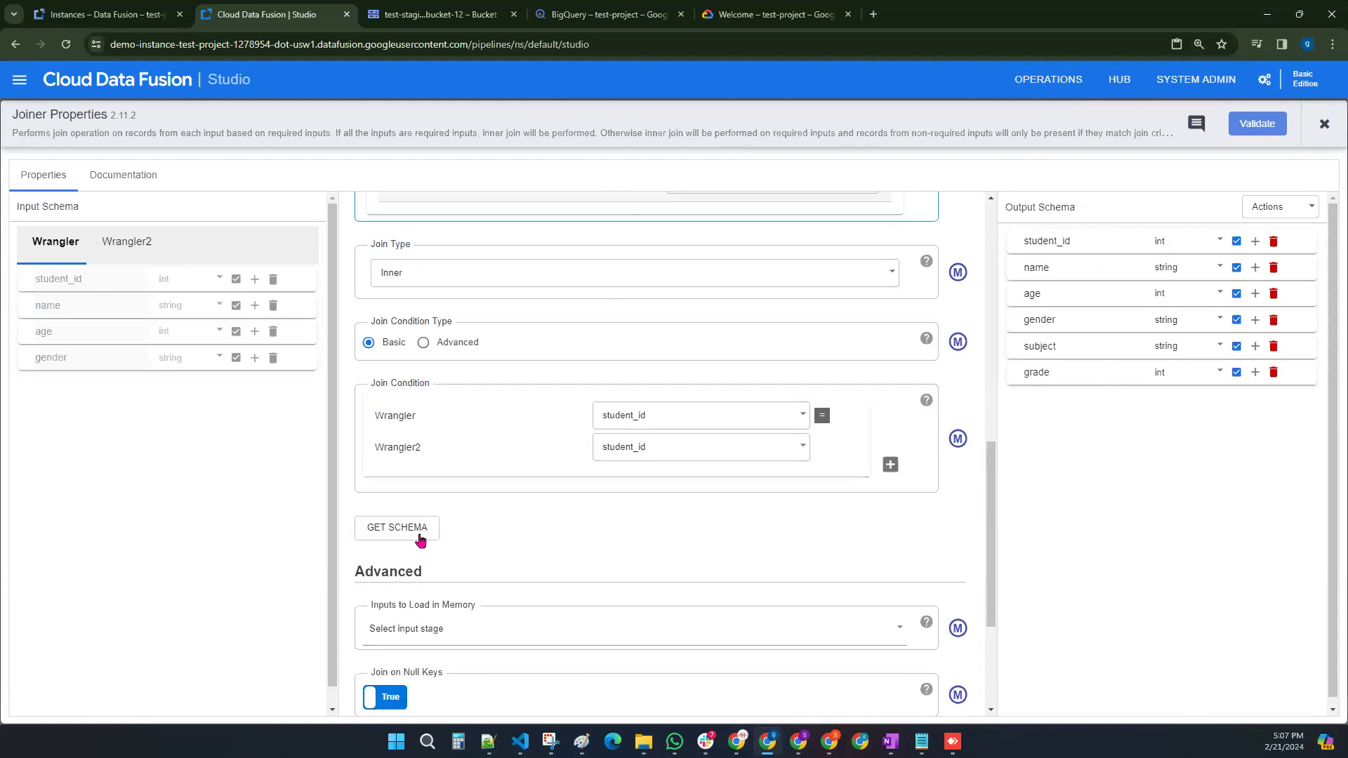
left_click(420, 530)
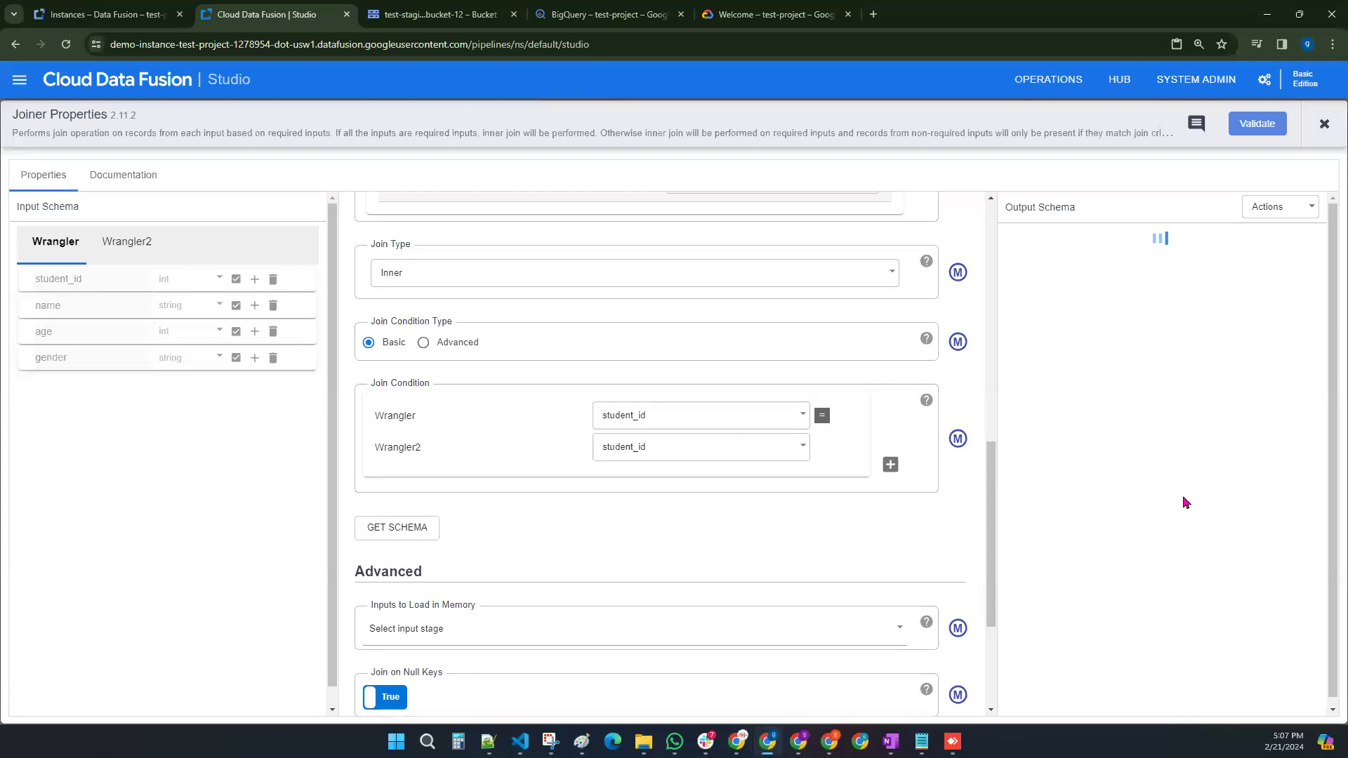
left_click_drag(1026, 351, 1088, 349)
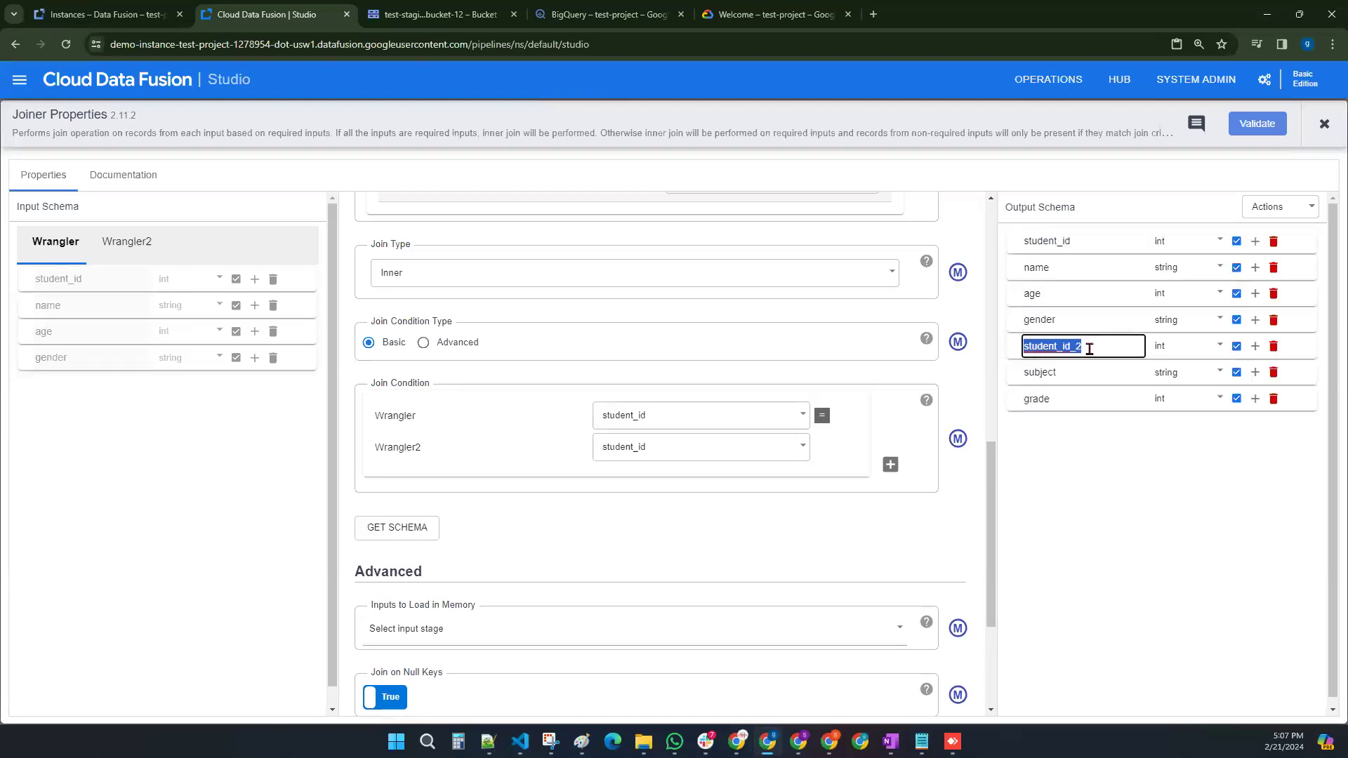
Step: Exclude Wrangler2's student_id from the Joiner's fields, regenerate the output schema, and validate and close the Joiner's properties
scroll(728, 508, "up", 3)
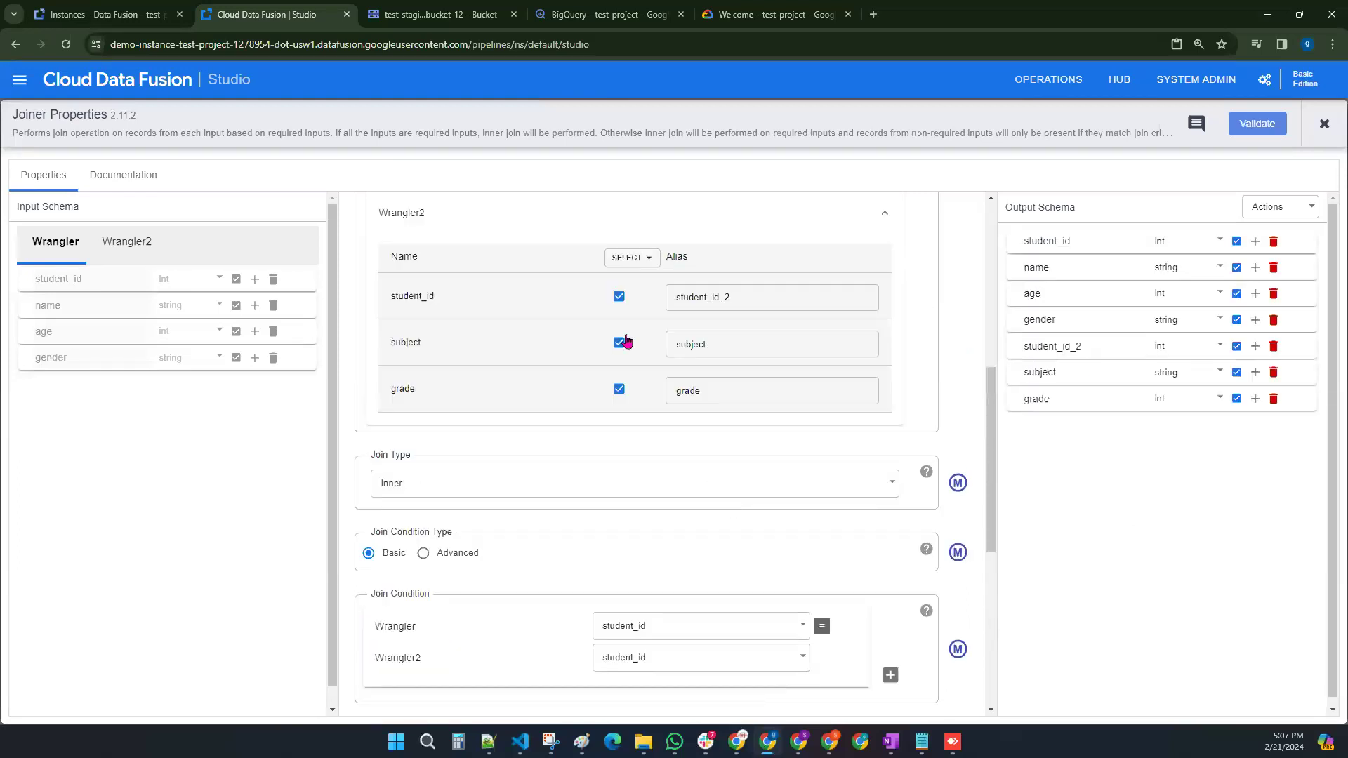
left_click(618, 296)
scroll(727, 492, "up", 3)
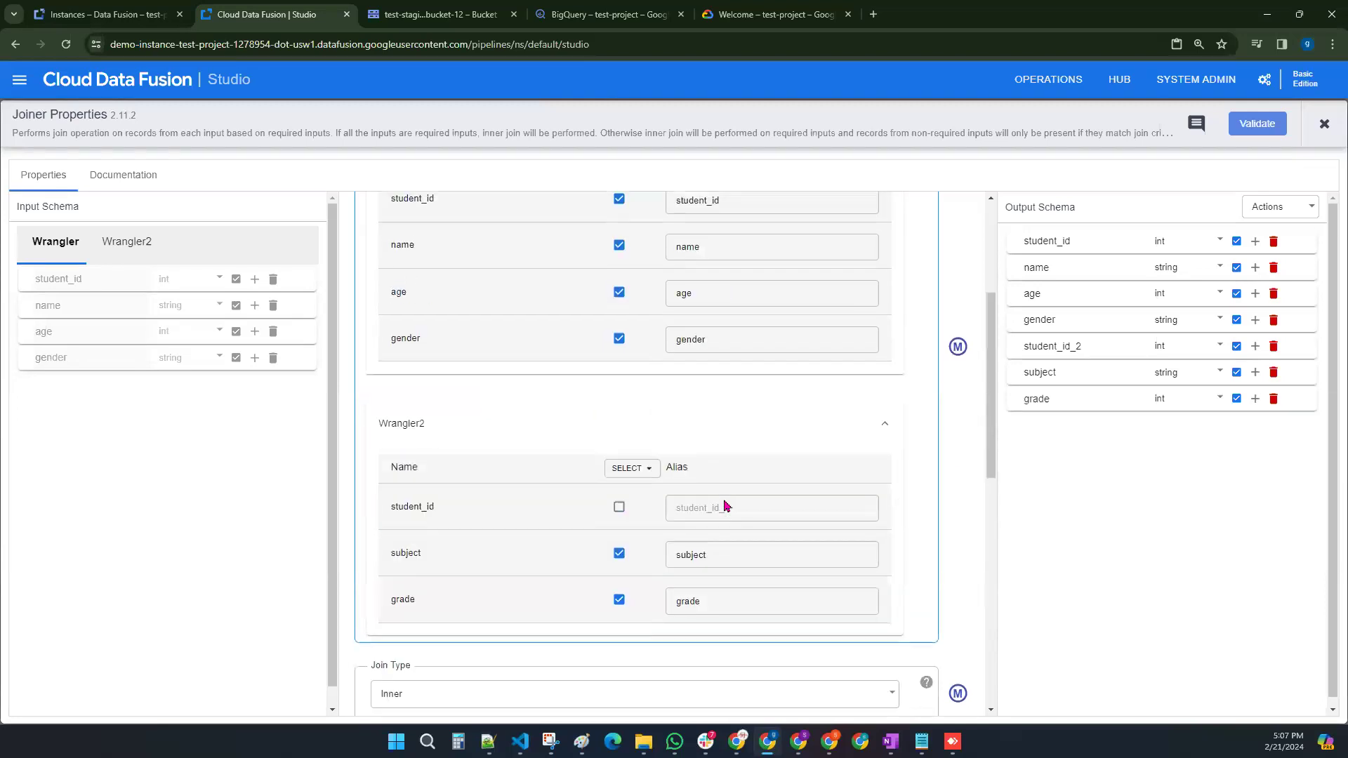
scroll(577, 547, "down", 5)
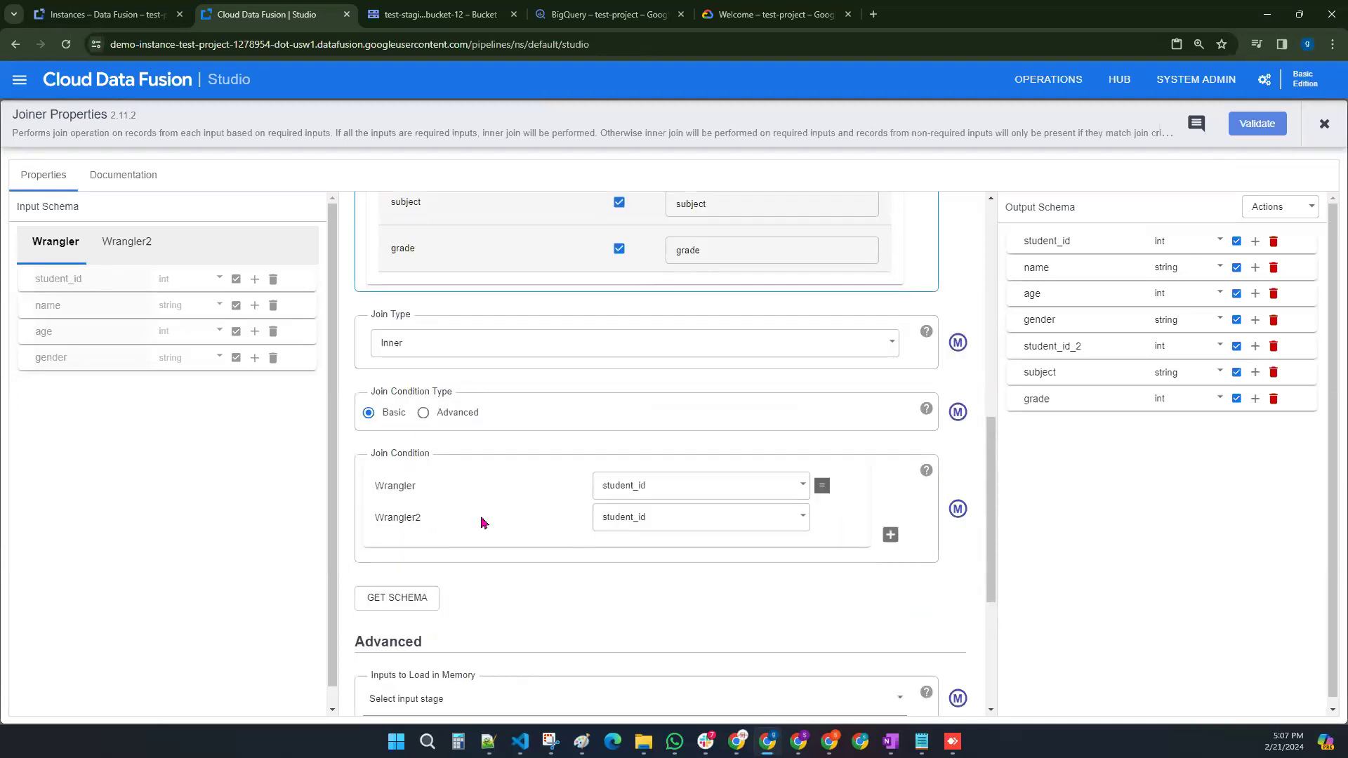
left_click(406, 590)
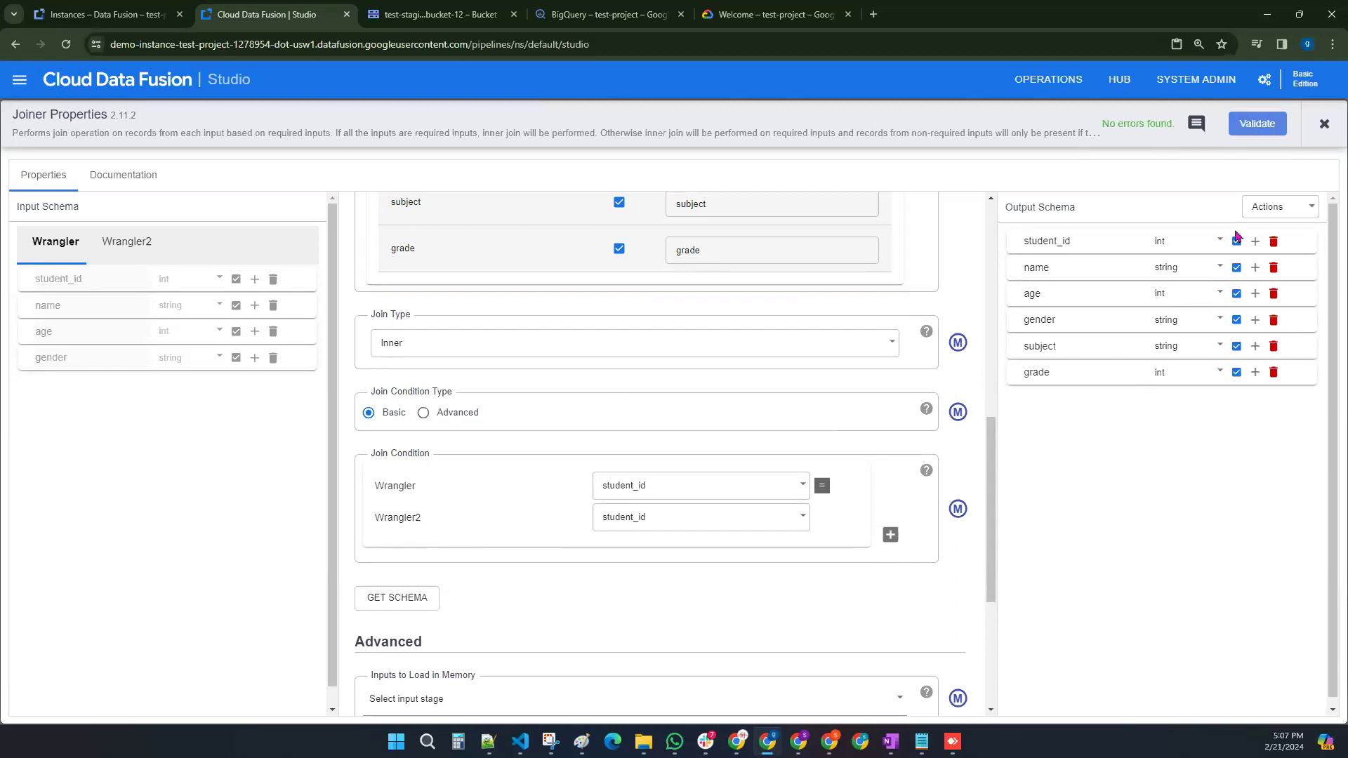
left_click(1322, 125)
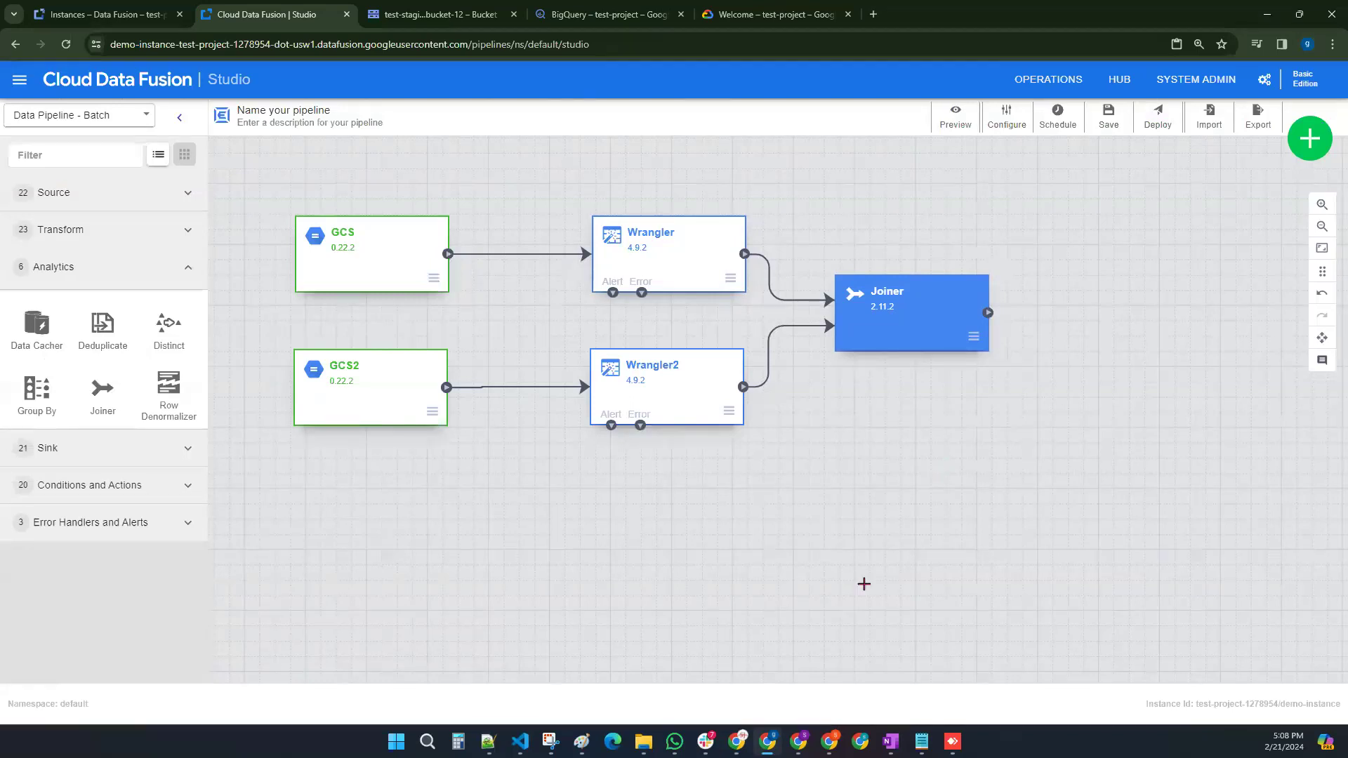
Step: Check the Paint diagram for the next stage, then add a Group By from the Analytics plugins beyond the Joiner and connect the Joiner to it
left_click(582, 741)
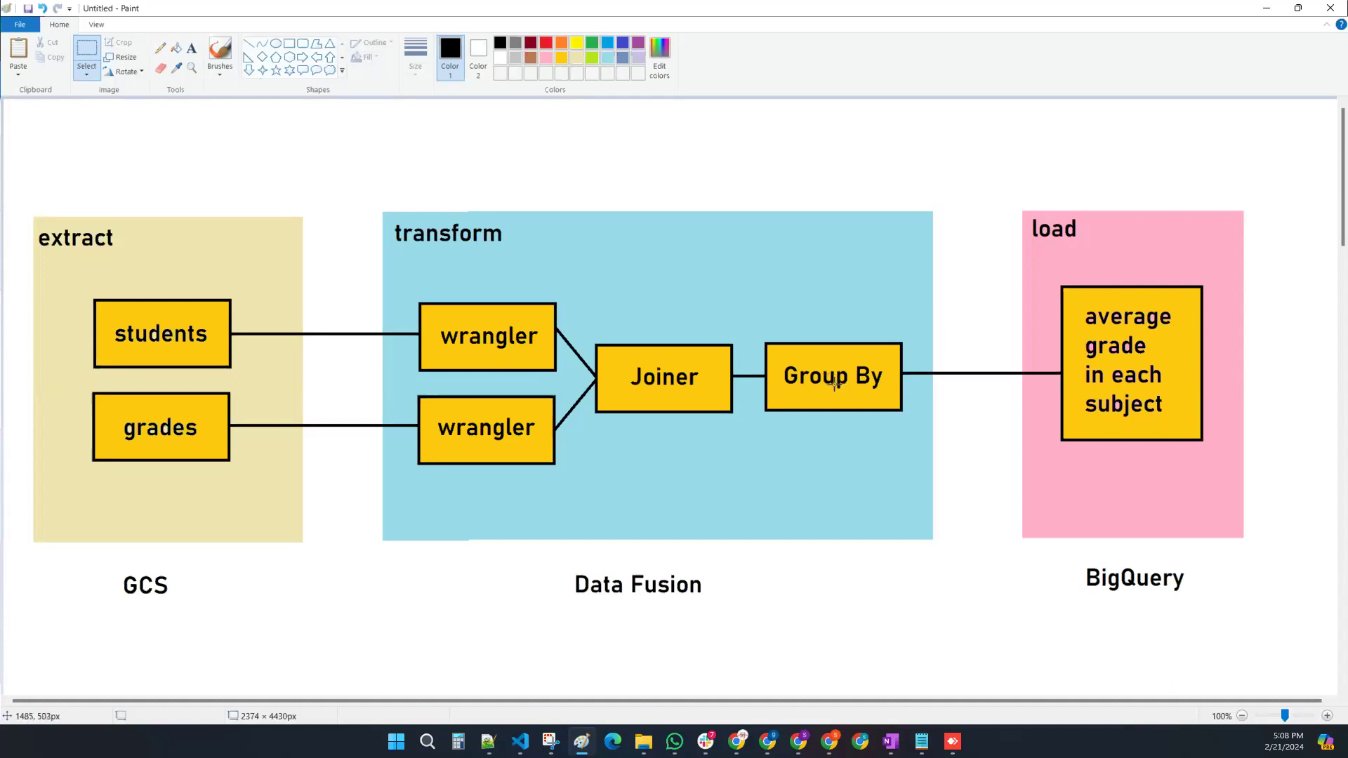
left_click(1259, 14)
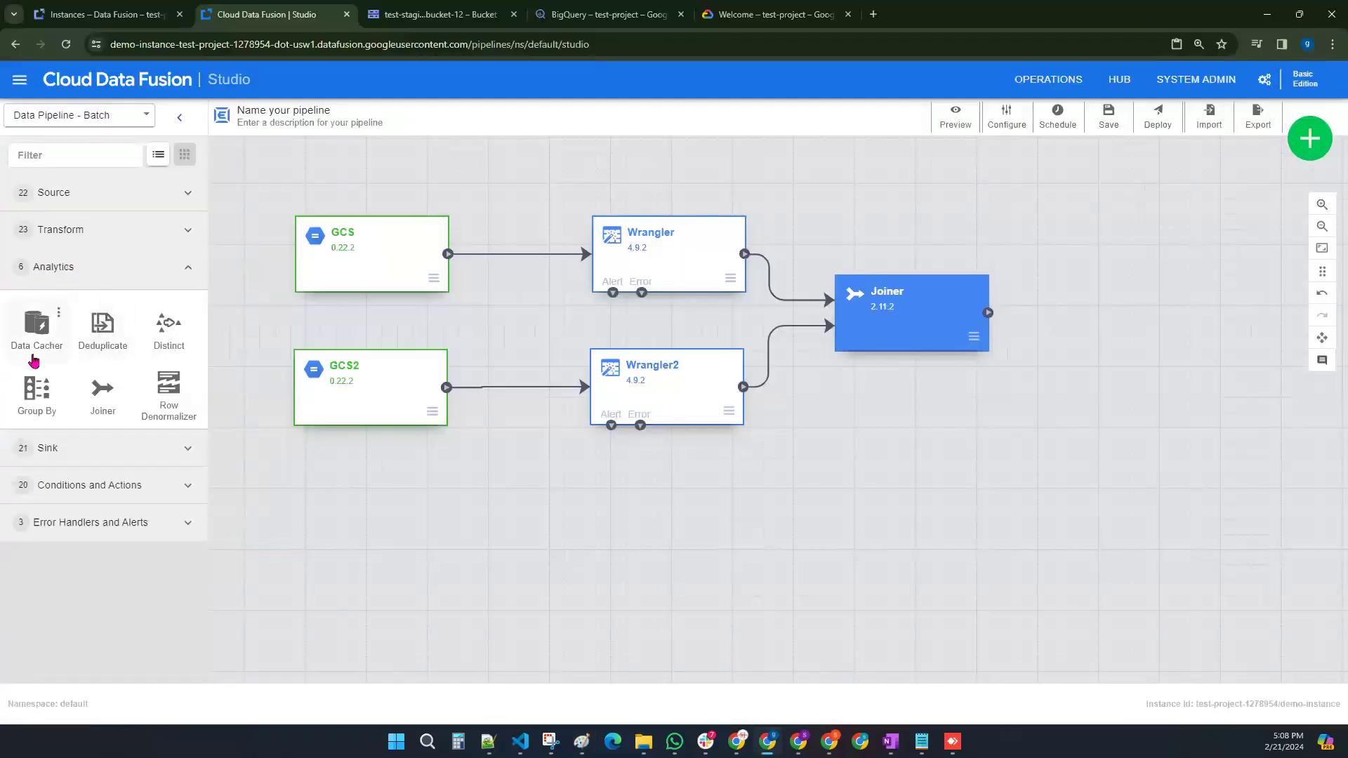
left_click(36, 404)
left_click_drag(752, 339, 1161, 315)
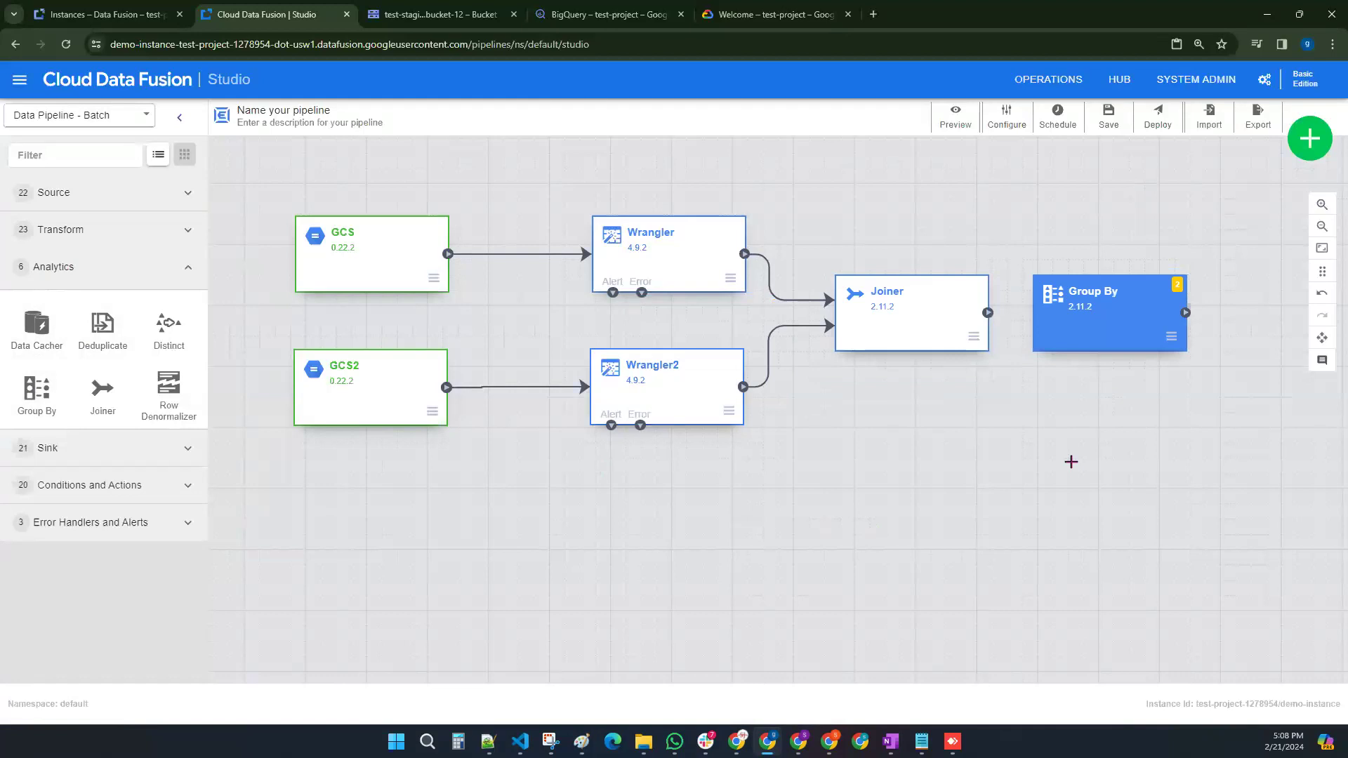
left_click_drag(989, 313, 1038, 317)
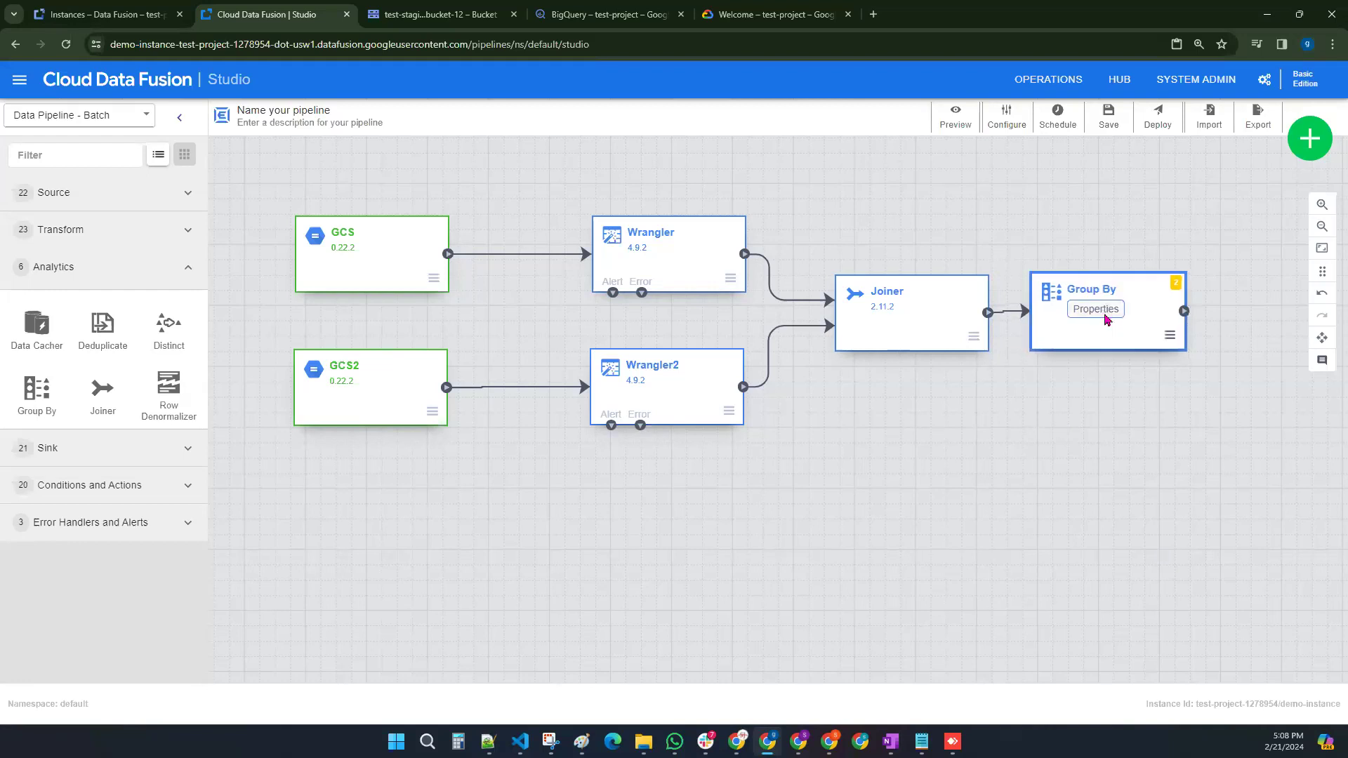
Step: Open the Group By's properties and select subject as the group by field
left_click(1097, 323)
left_click(411, 234)
left_click_drag(373, 303, 435, 302)
left_click(489, 333)
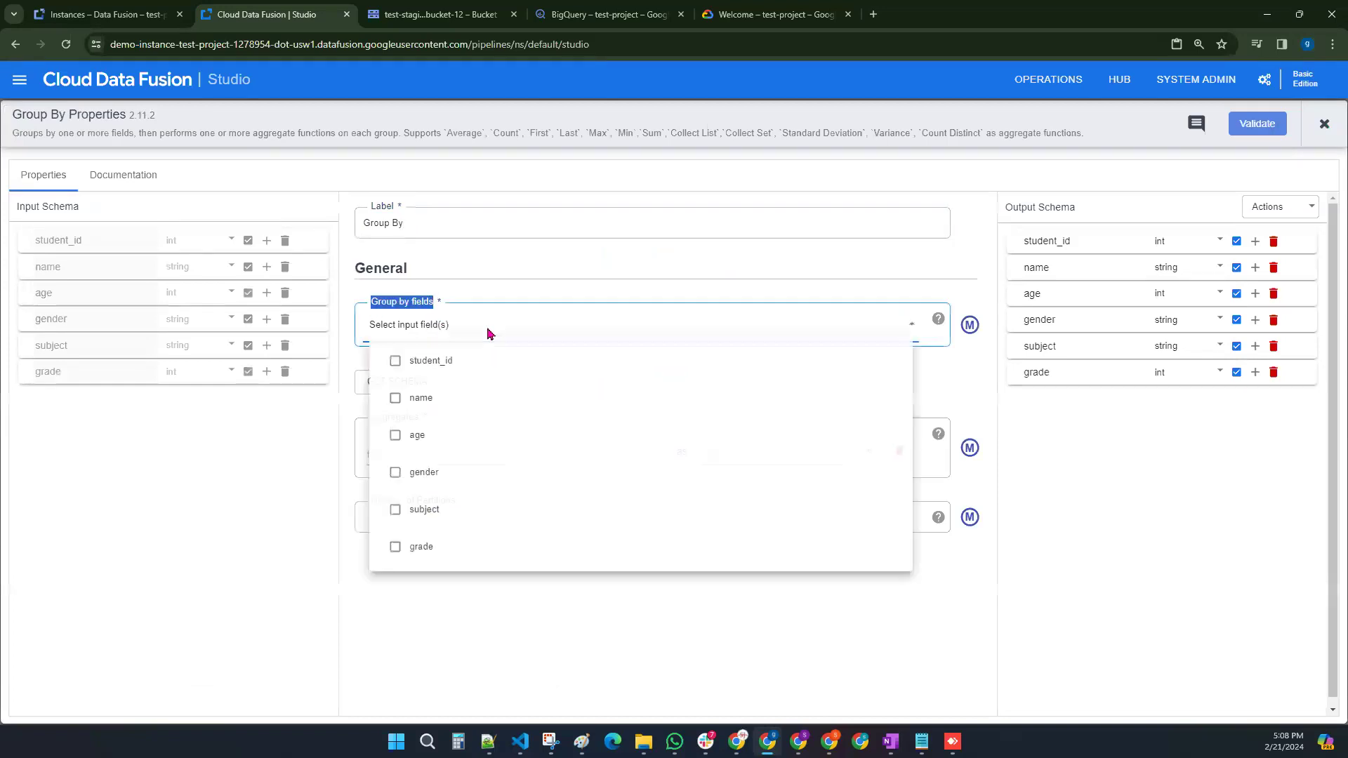
left_click(428, 511)
Step: Check the Paint diagram for the required output, then define a Group By aggregate of grade using Avg with the alias avg_grade
left_click(581, 741)
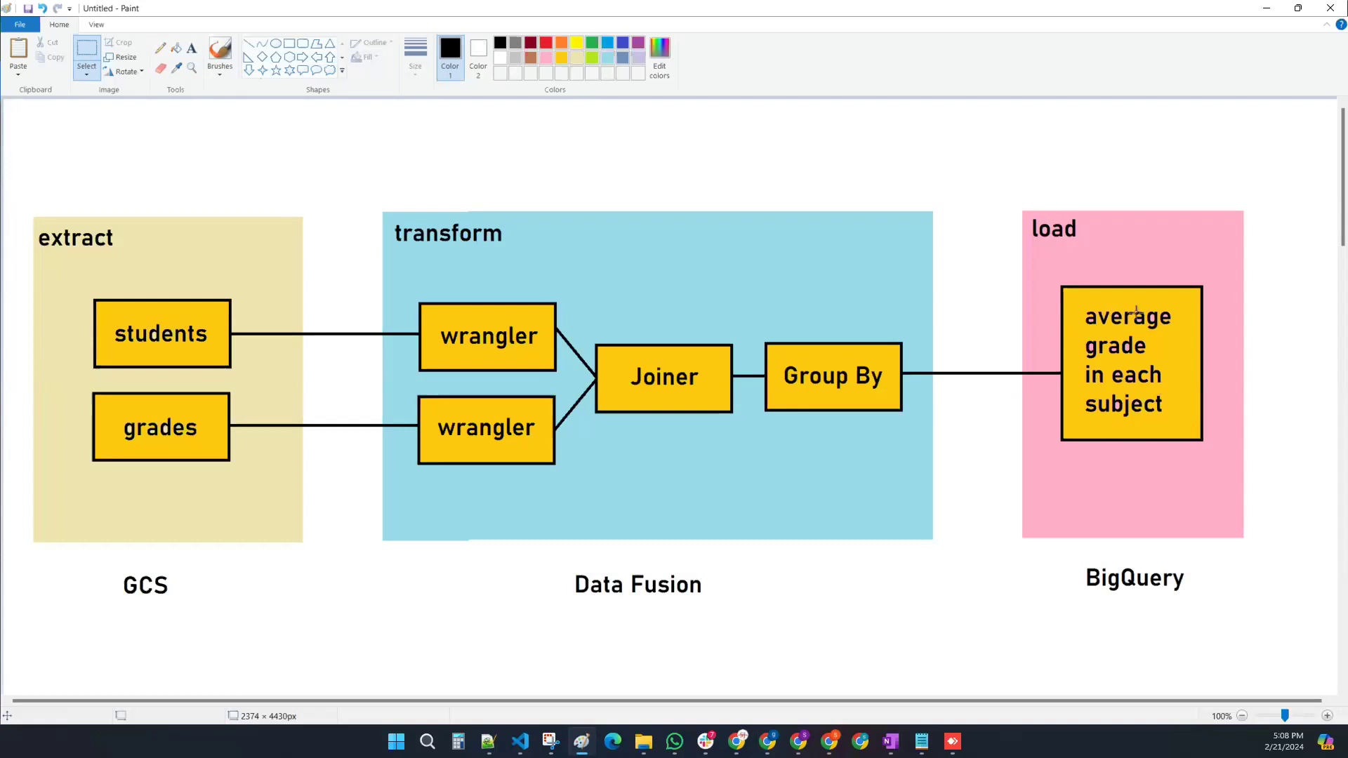
left_click(1266, 8)
left_click(1099, 518)
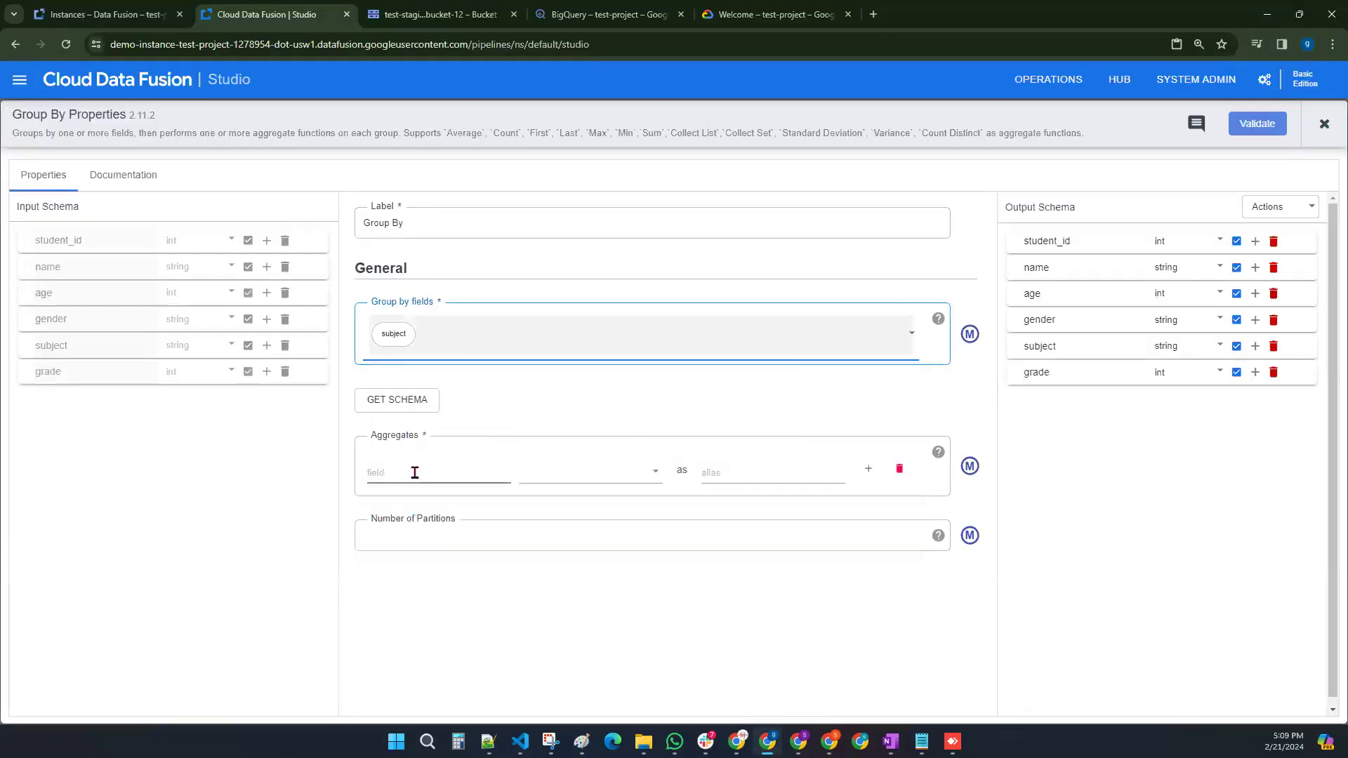
left_click(387, 473)
type("grade")
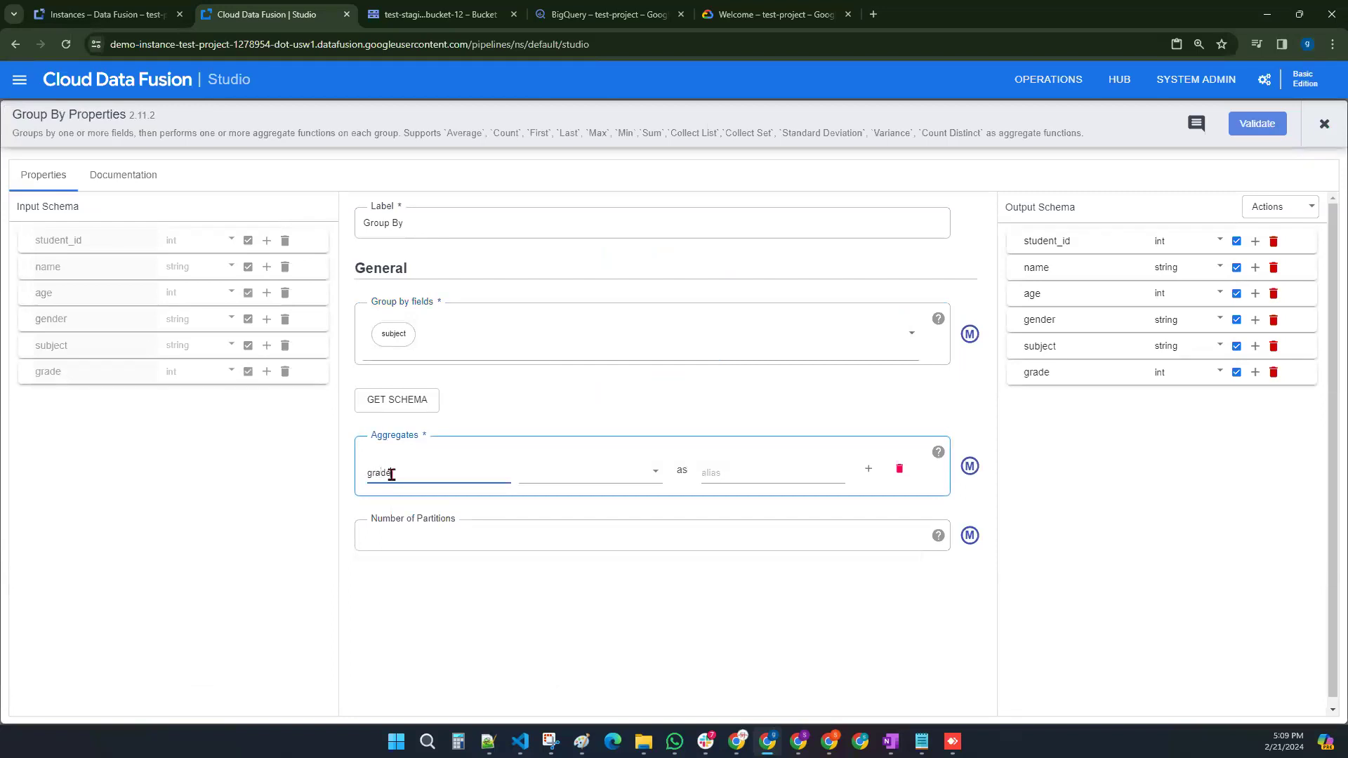
left_click(561, 471)
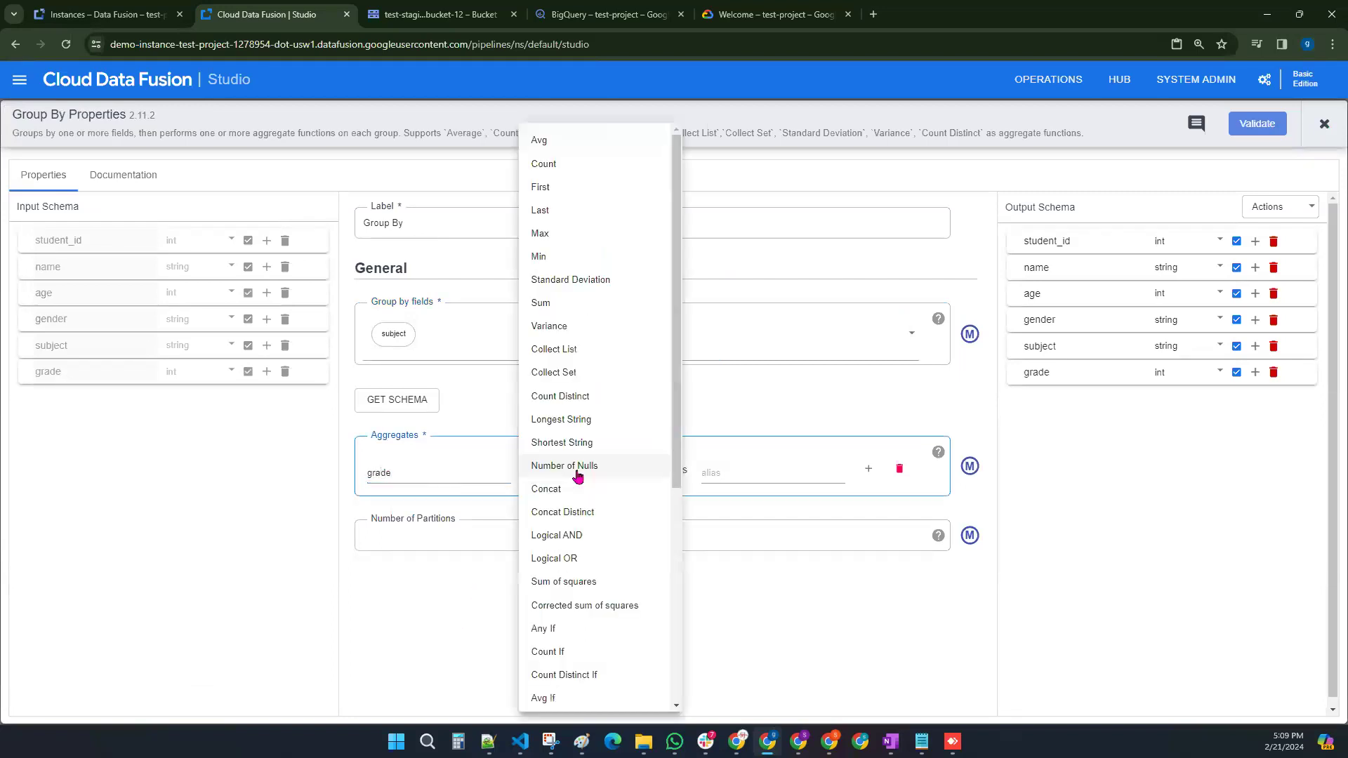
left_click(552, 140)
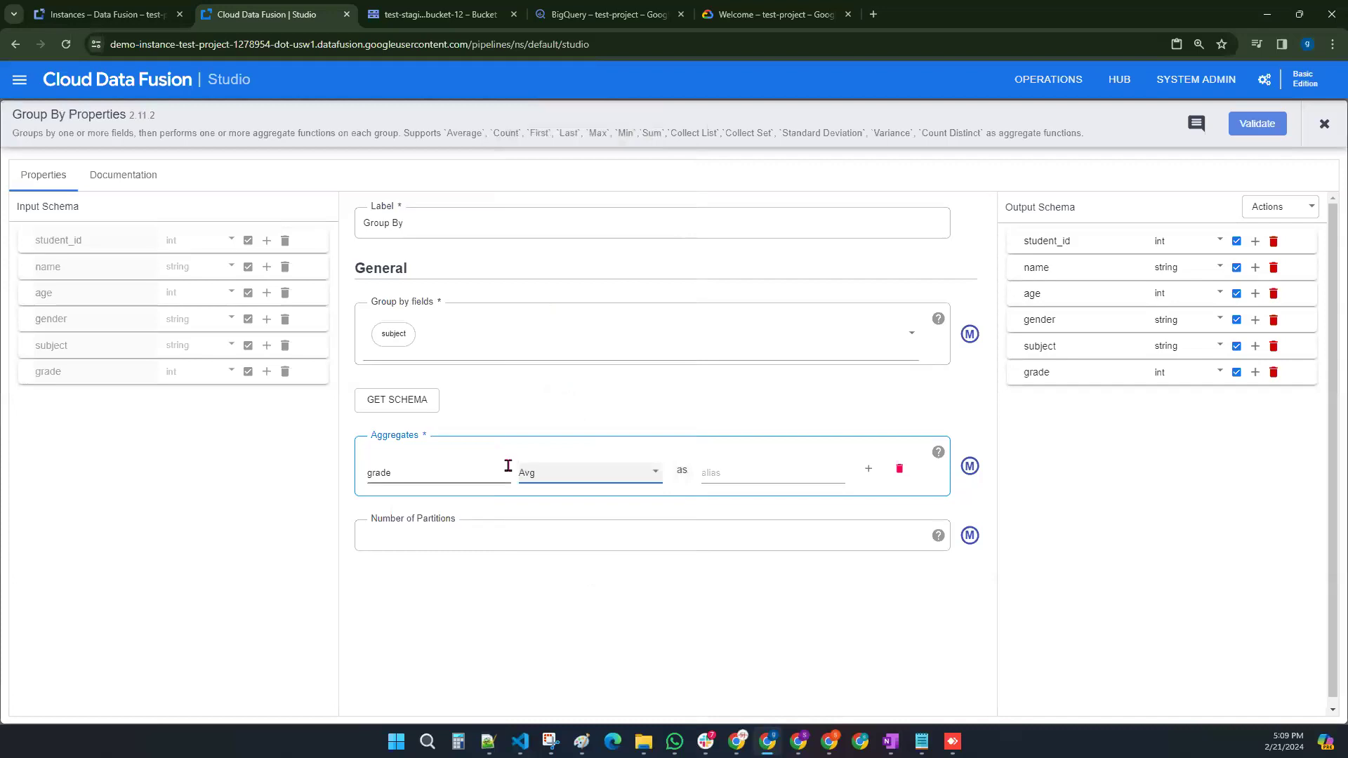
left_click(751, 470)
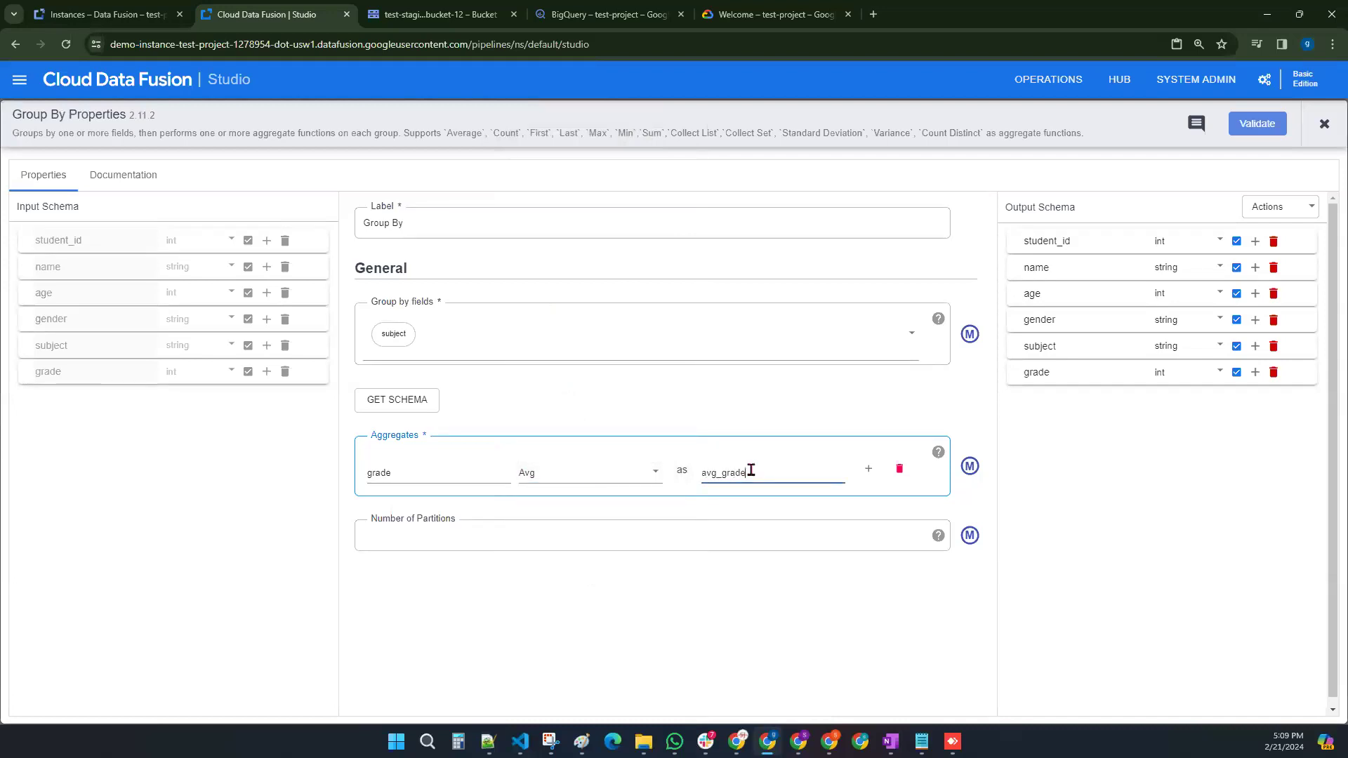
left_click(744, 652)
Step: Review the aggregate's field and alias, then validate the Group By and close its properties
left_click(388, 472)
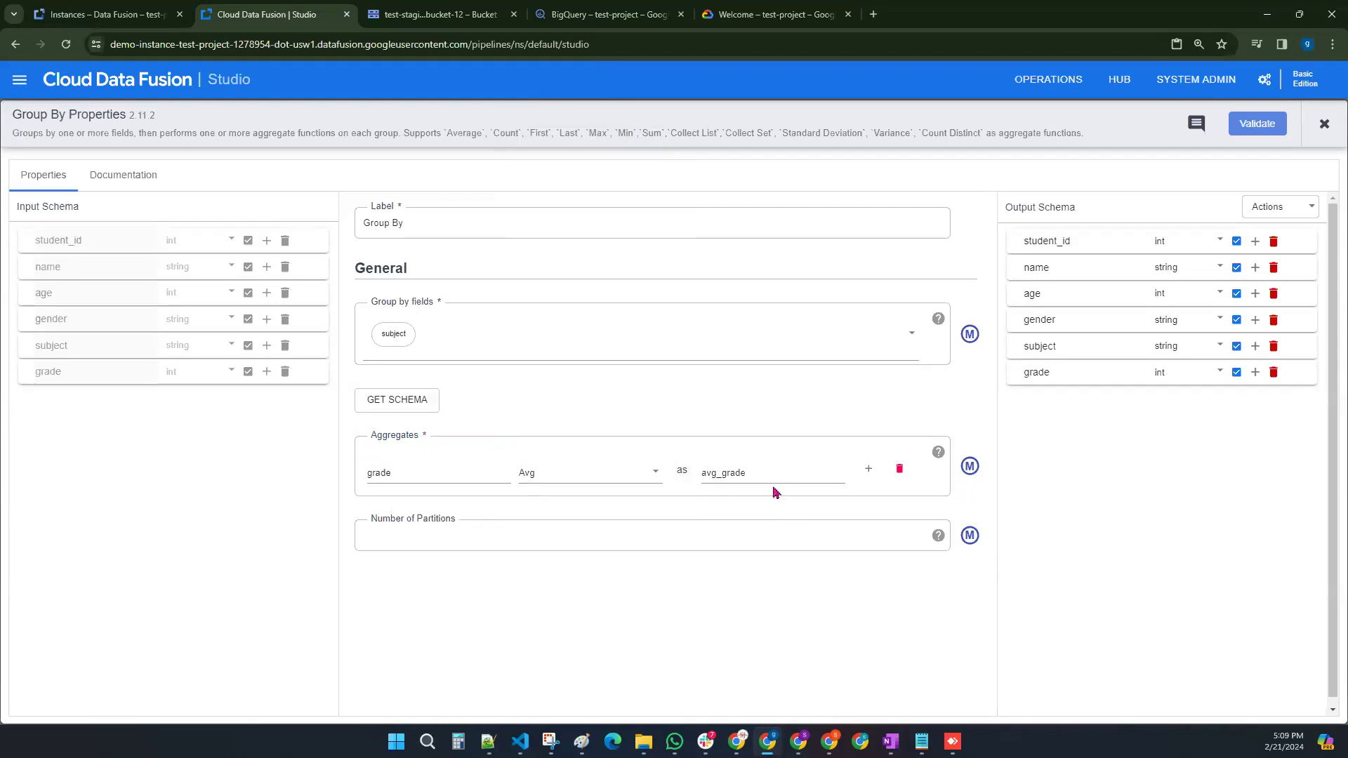
left_click(730, 472)
double_click(731, 473)
left_click(744, 629)
left_click(1251, 126)
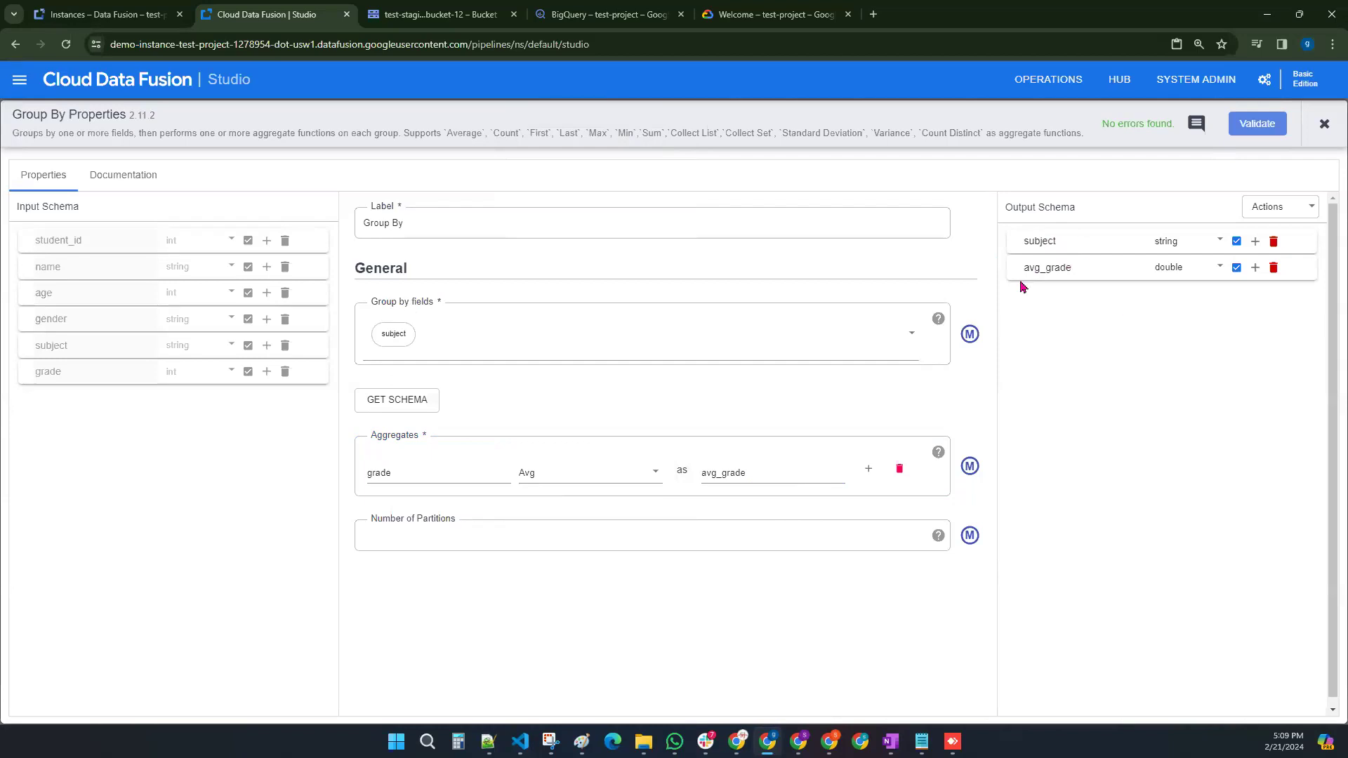
left_click(1321, 125)
left_click(963, 550)
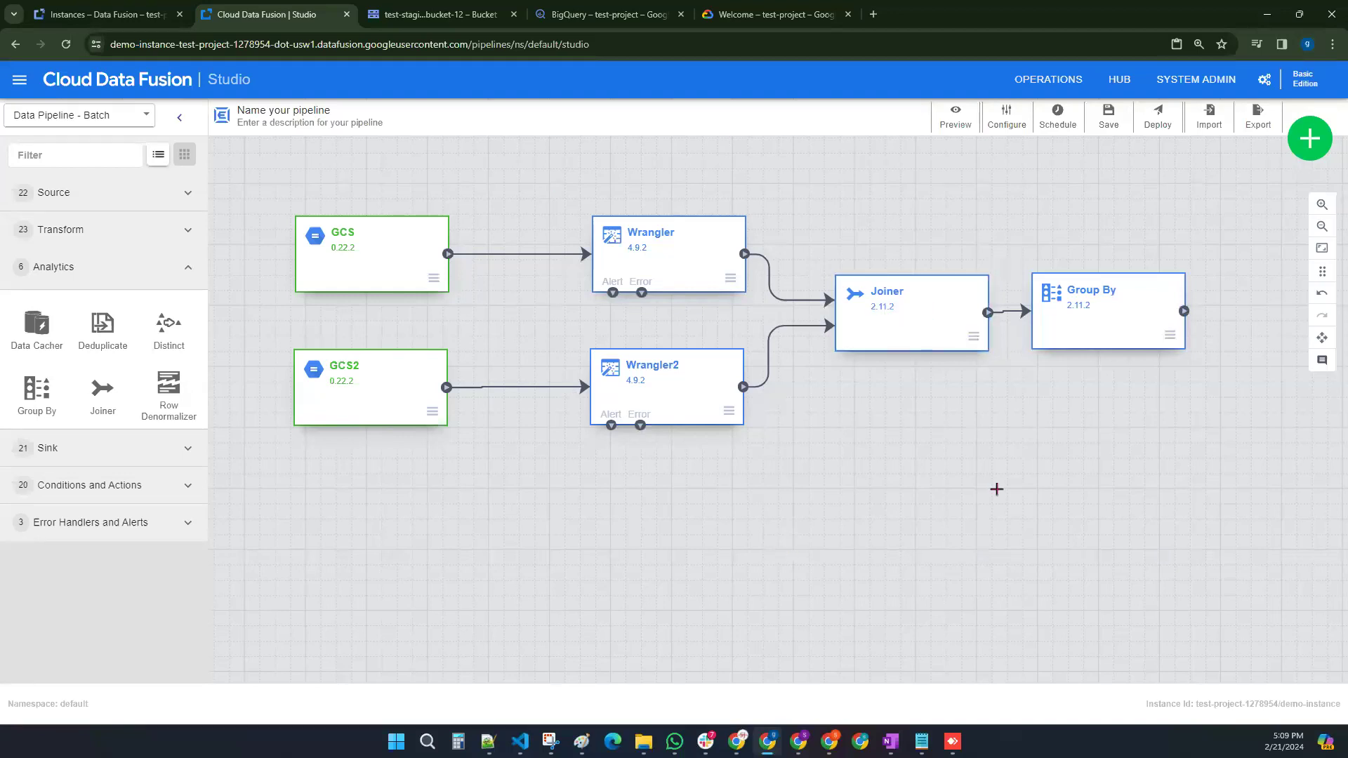
Step: Check the Paint diagram for the load stage, then add a BigQuery sink beyond the Group By and connect the Group By to it
left_click(587, 750)
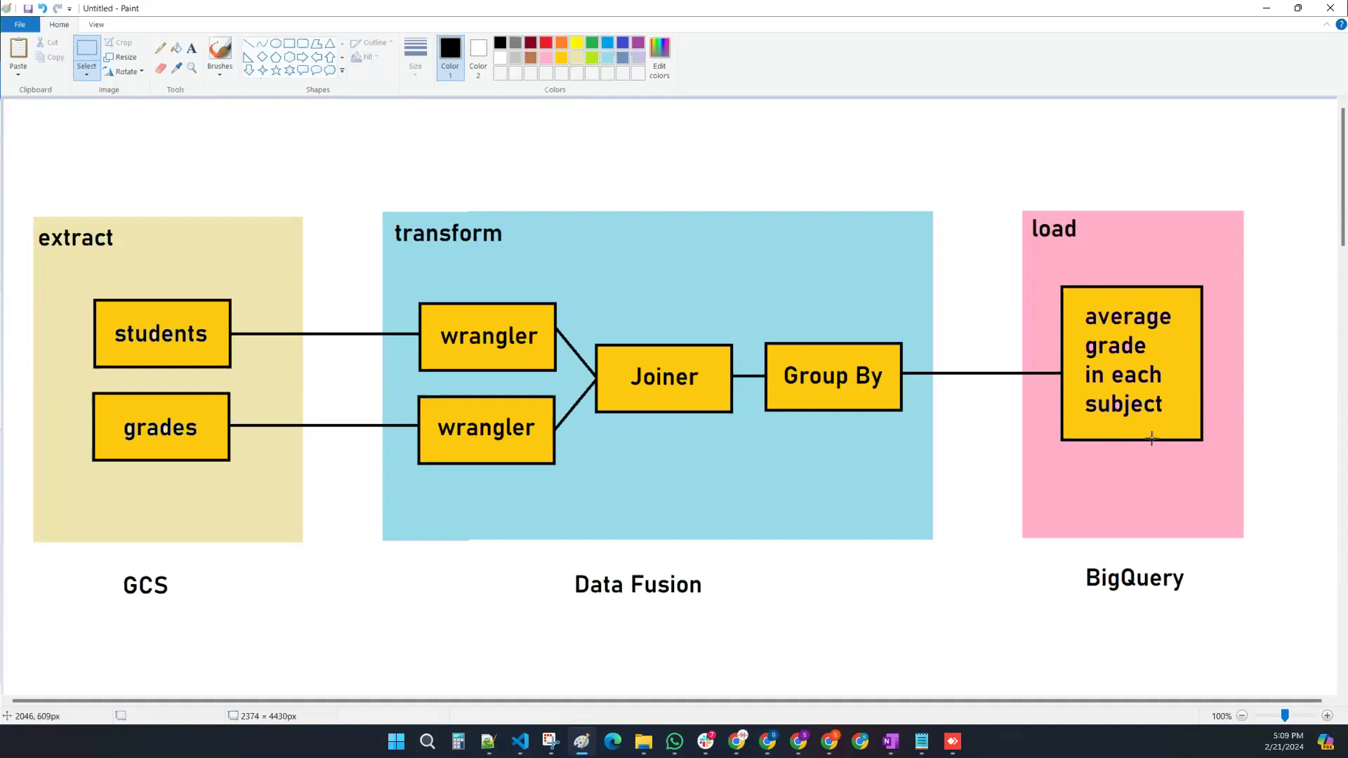
left_click(1266, 8)
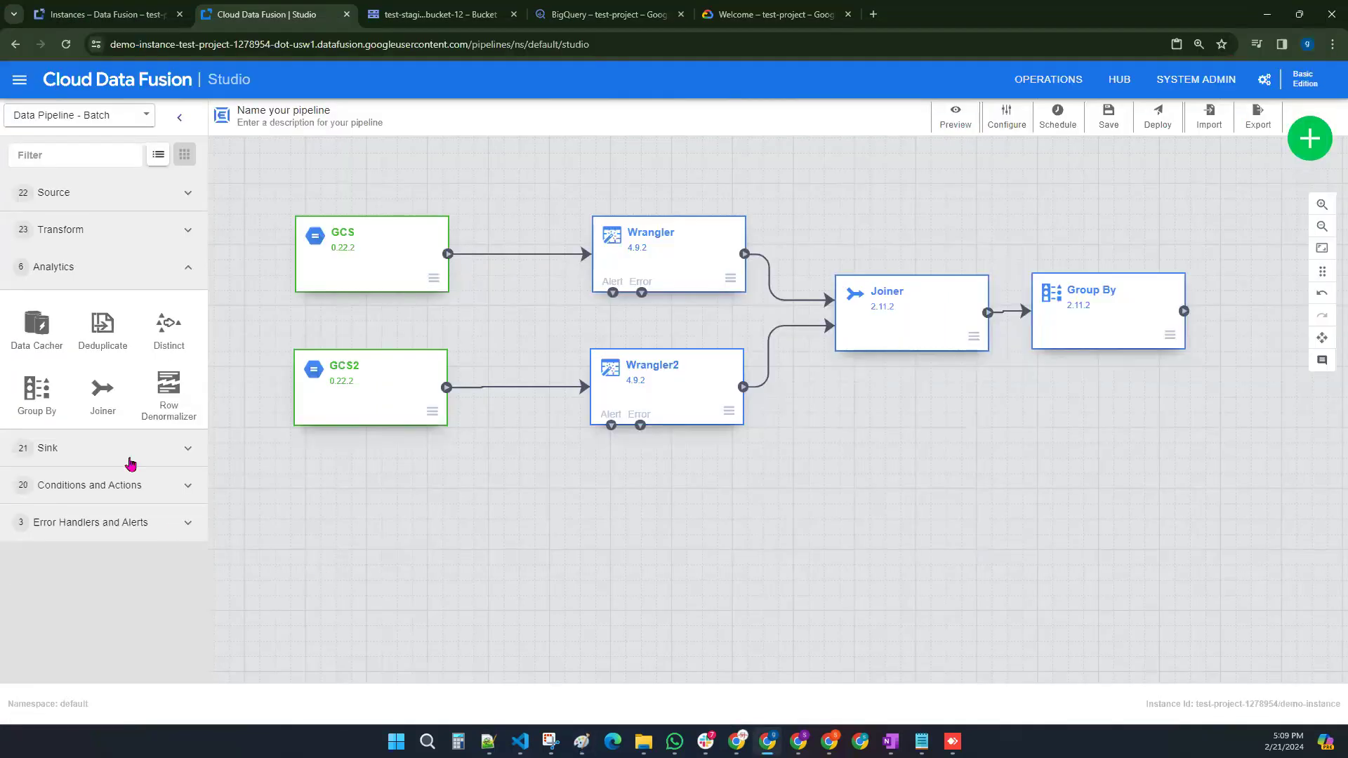
left_click(75, 453)
scroll(75, 455, "down", 3)
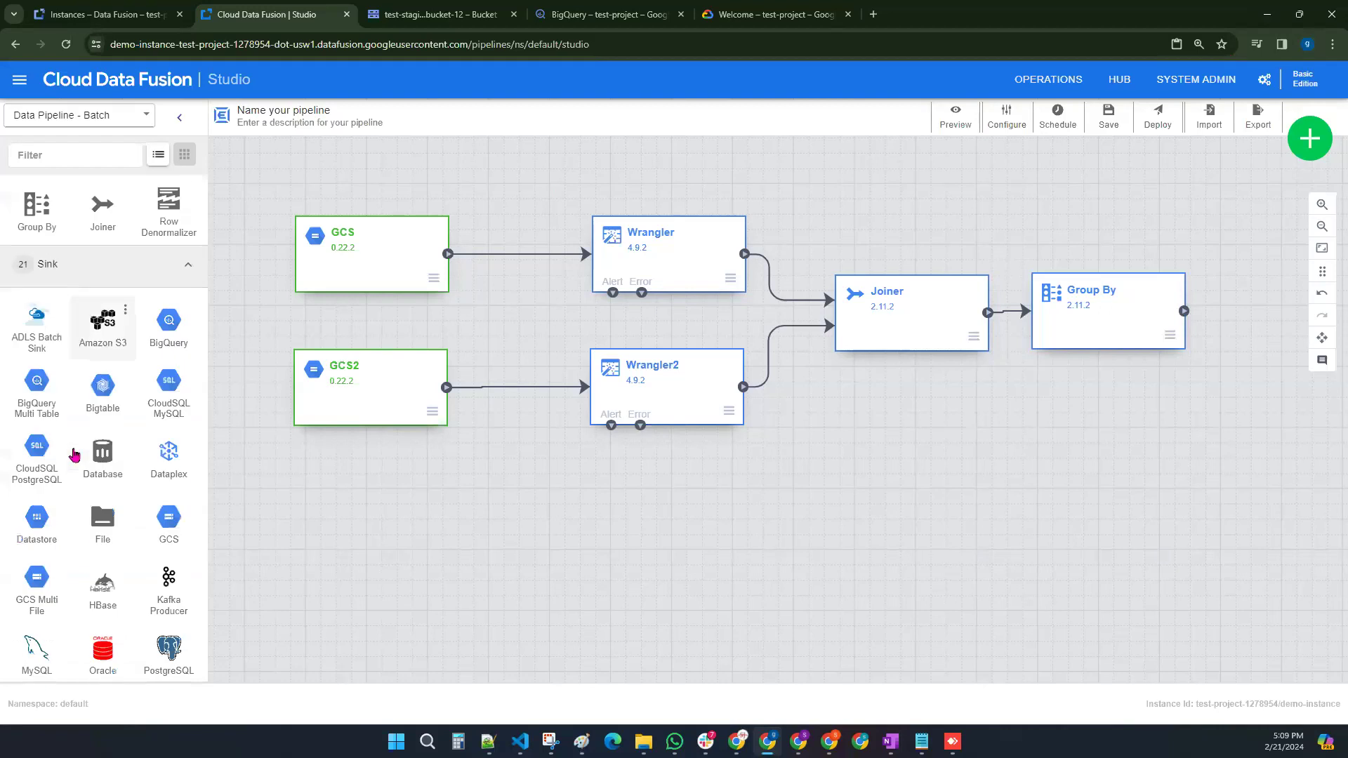
scroll(75, 455, "down", 3)
left_click(171, 226)
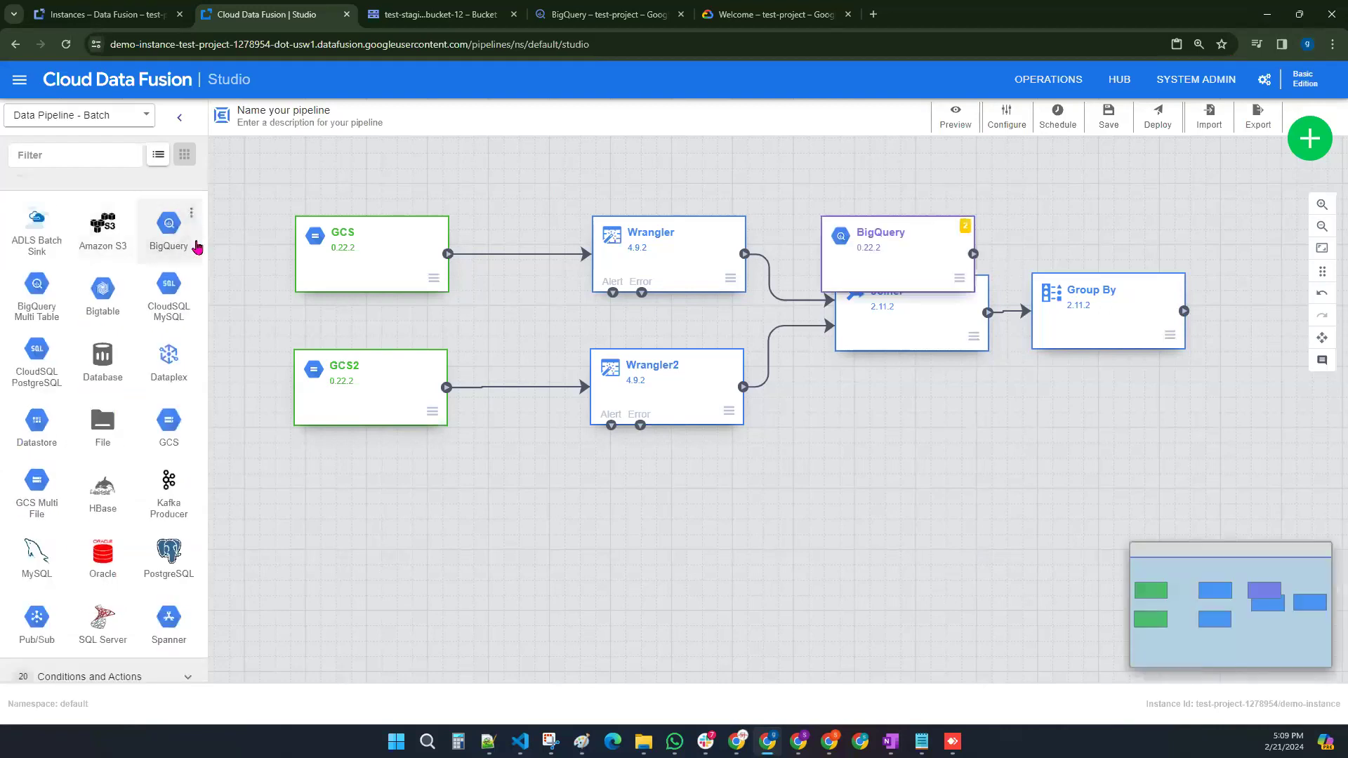
left_click_drag(933, 280, 1272, 340)
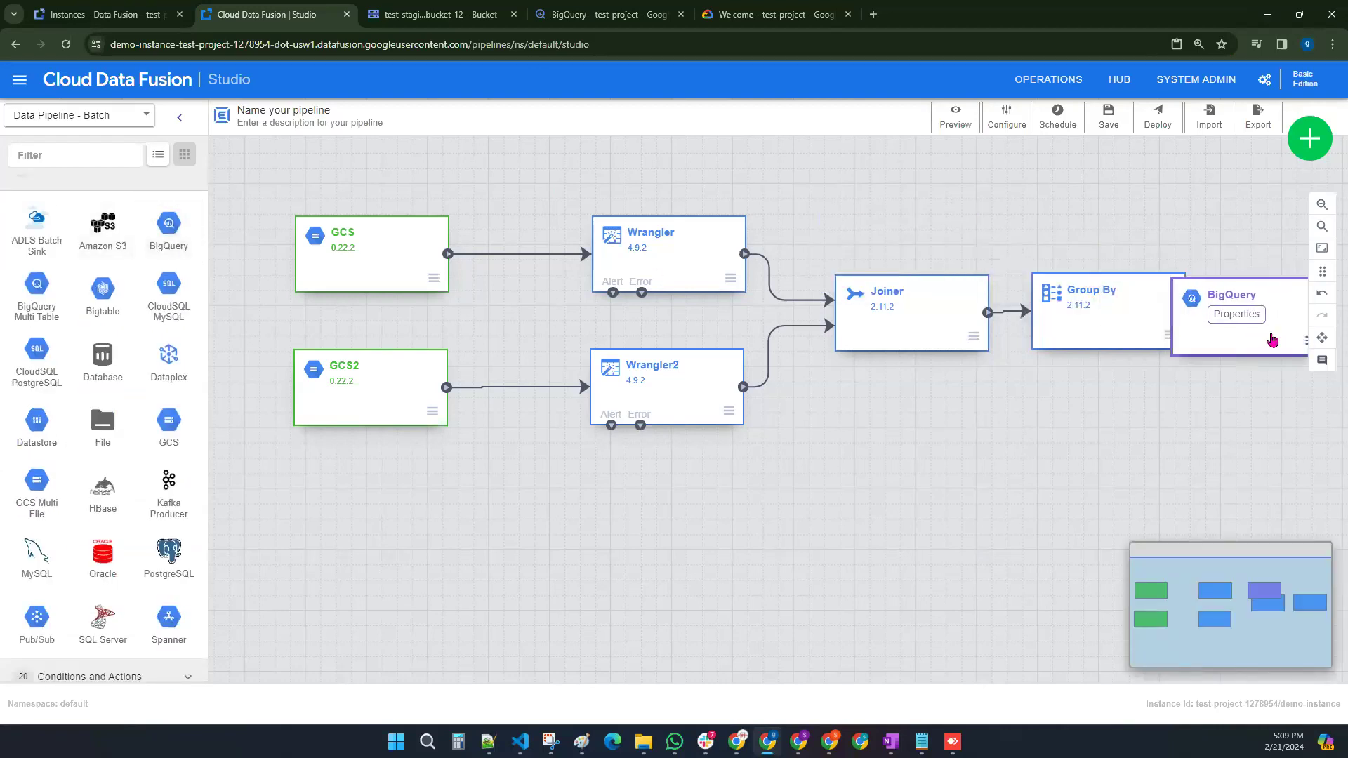
left_click_drag(959, 475, 882, 490)
left_click_drag(1188, 346, 1233, 338)
left_click(1125, 396)
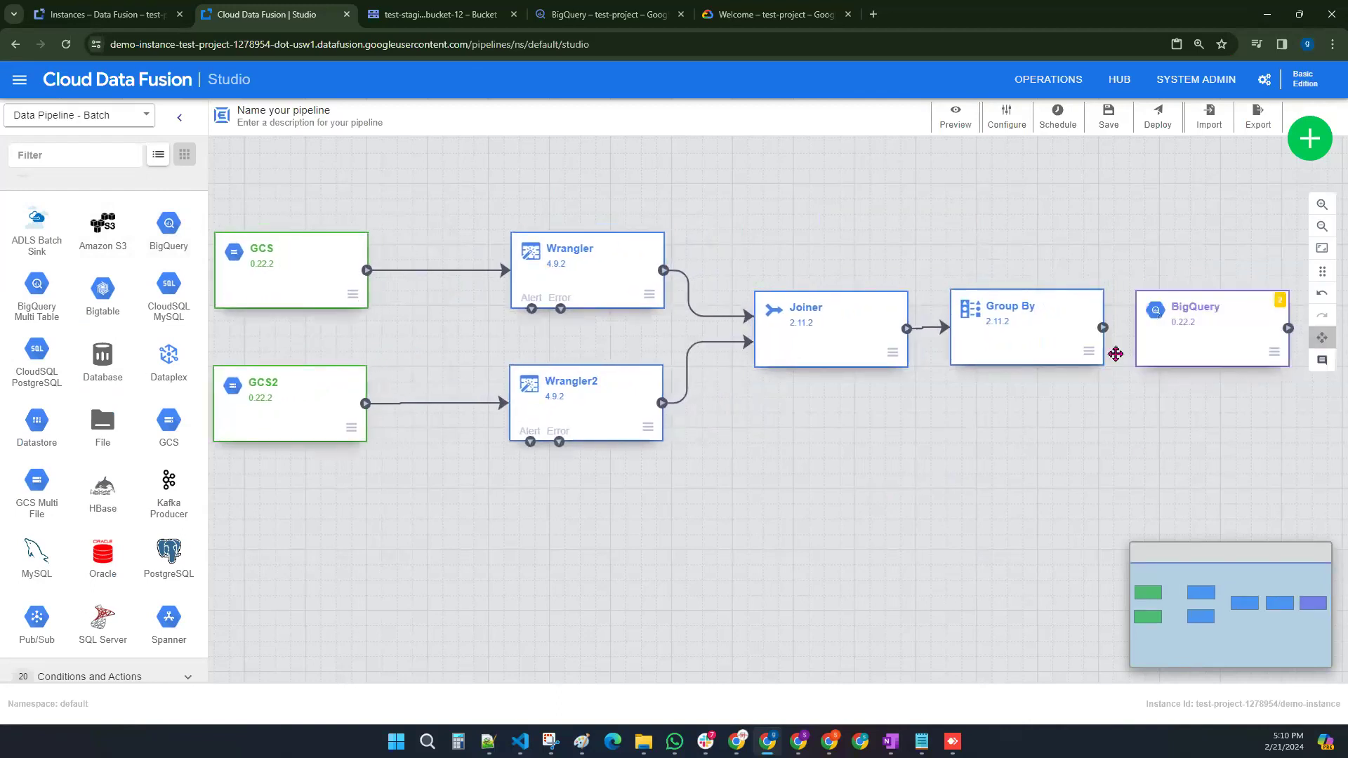
left_click_drag(1102, 327, 1138, 342)
Step: Auto-align the pipeline's nodes and fit the whole flow from the GCS sources to the BigQuery sink on the canvas
left_click(1322, 274)
left_click_drag(851, 384, 861, 265)
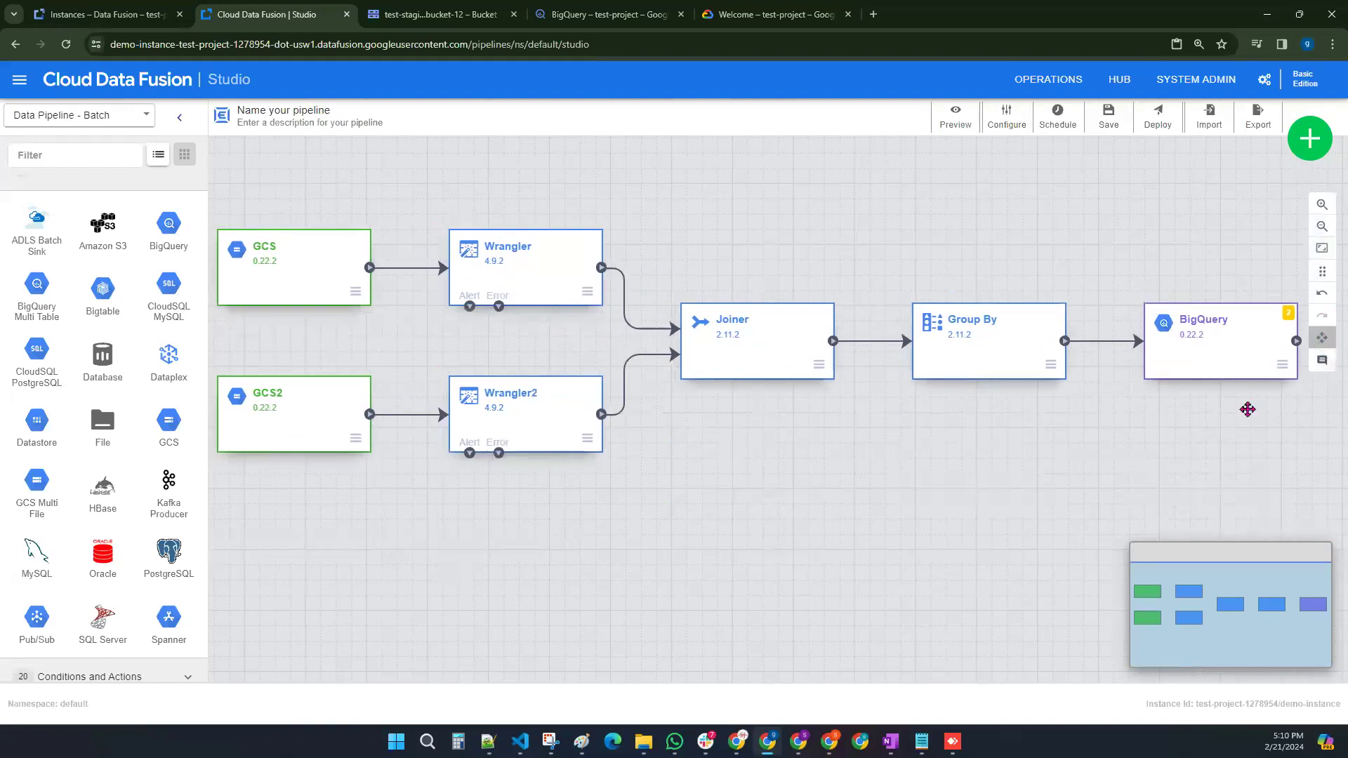
left_click(1323, 228)
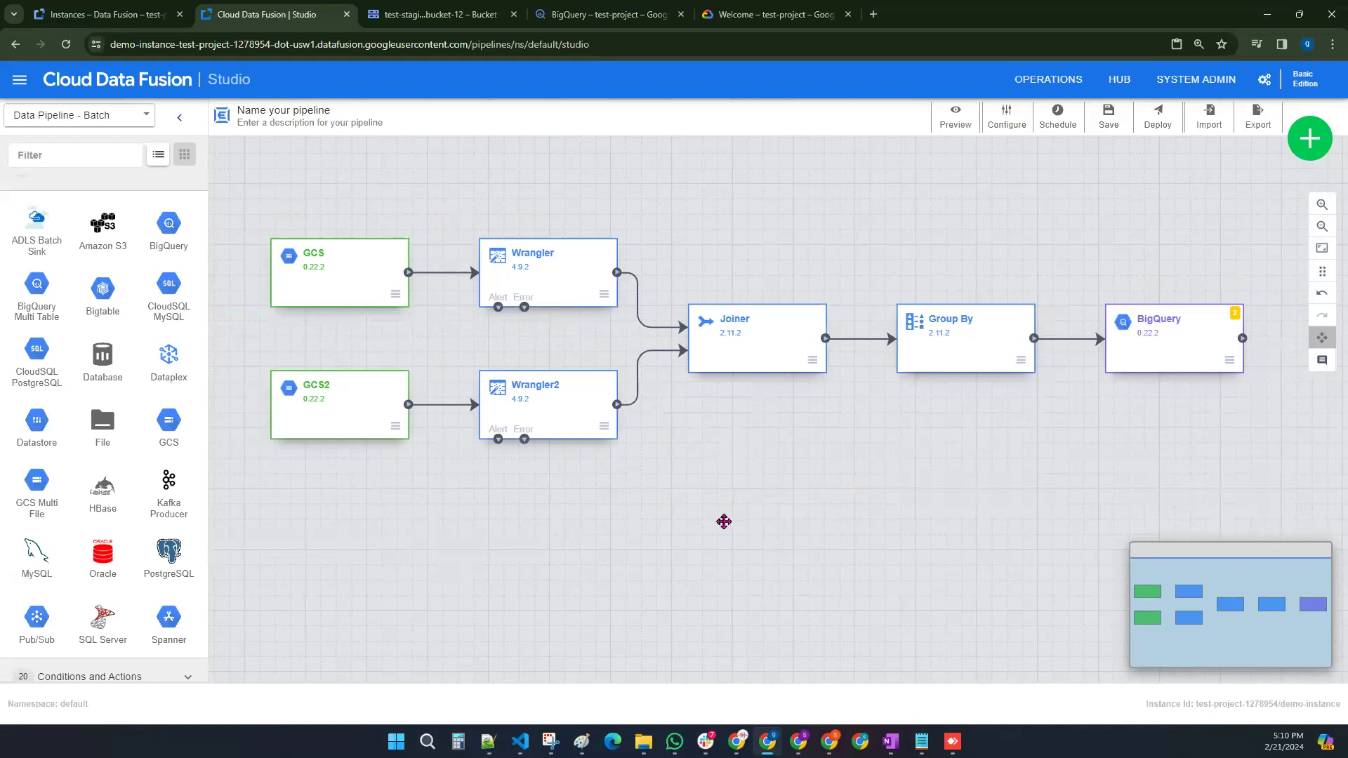
Step: Try adding a second connection from the Group By to the BigQuery sink and remove the duplicate
left_click_drag(1035, 340, 1101, 343)
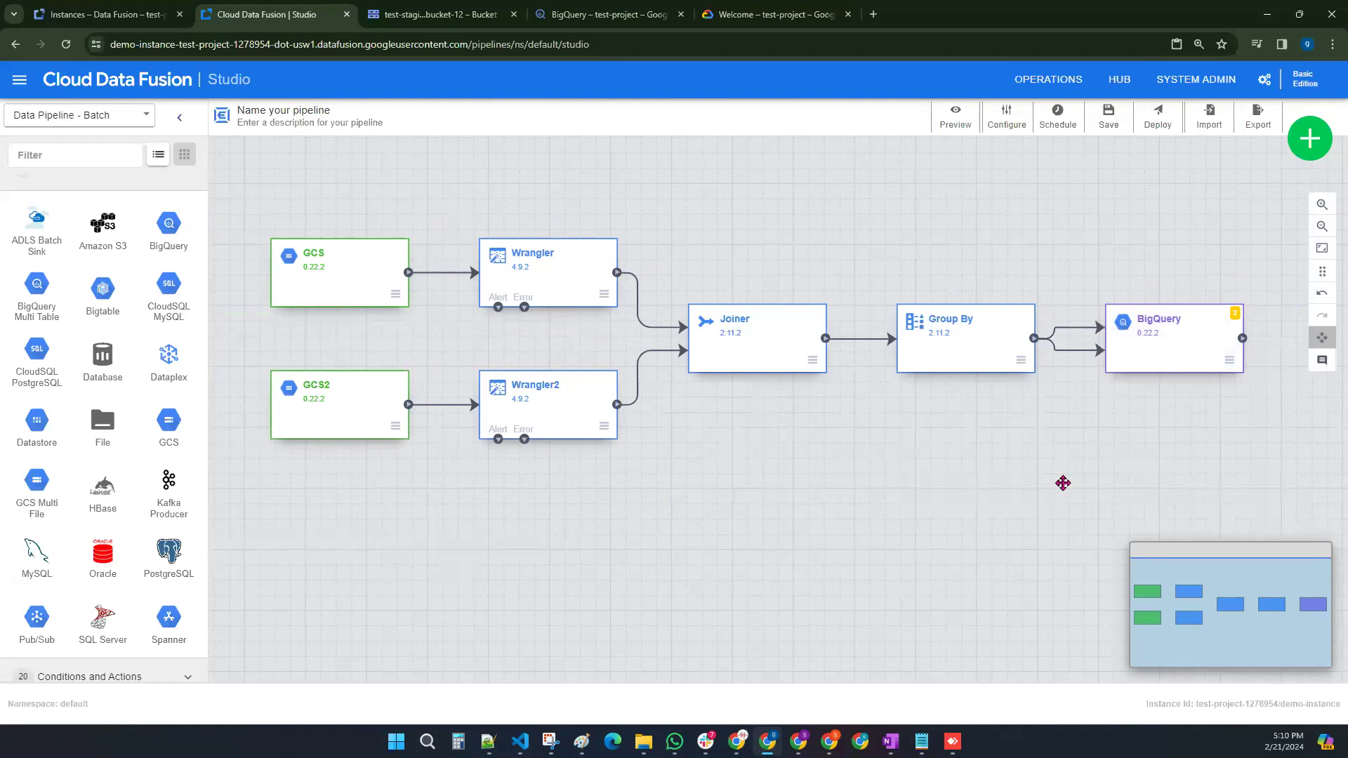
left_click(1071, 343)
left_click_drag(1034, 338, 1096, 340)
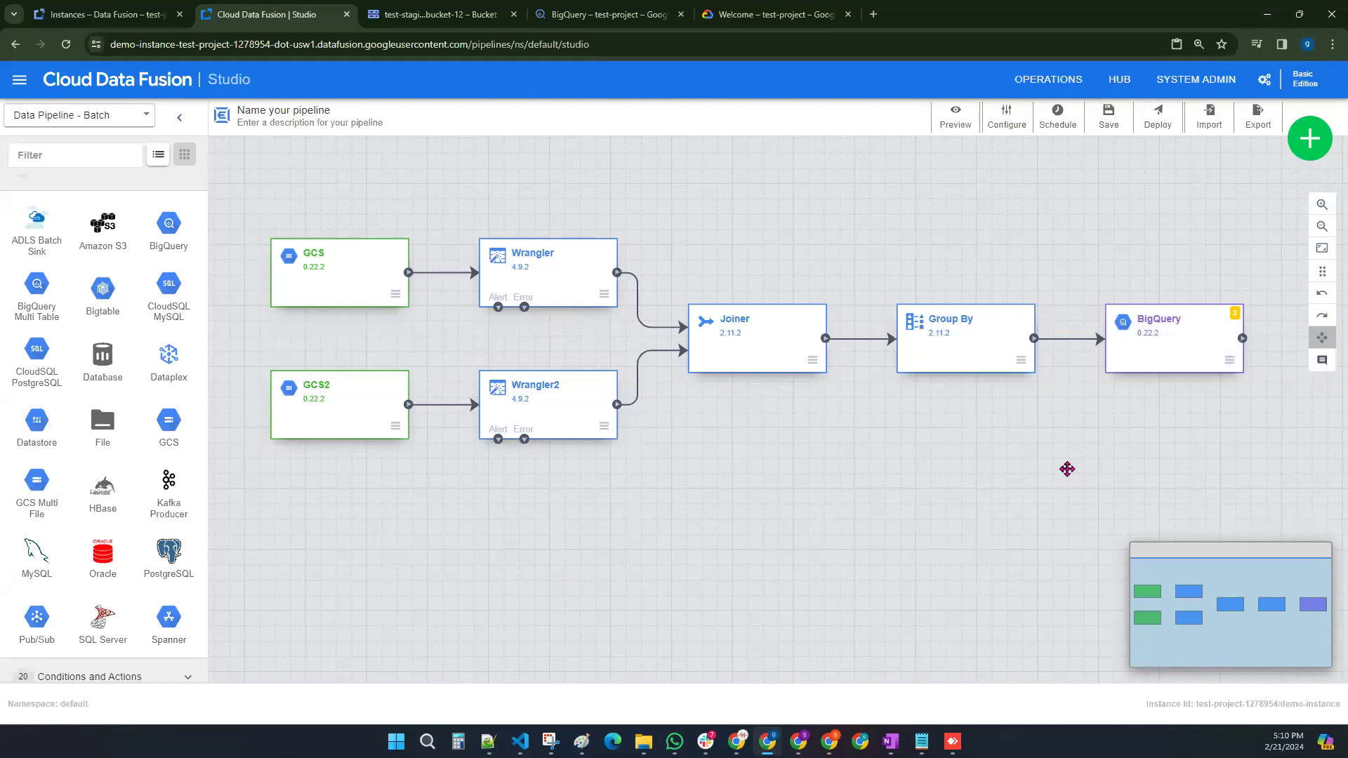
Step: Open the BigQuery sink's properties at the dataset setting and look up the target dataset's name in the BigQuery console
mouse_move(937, 372)
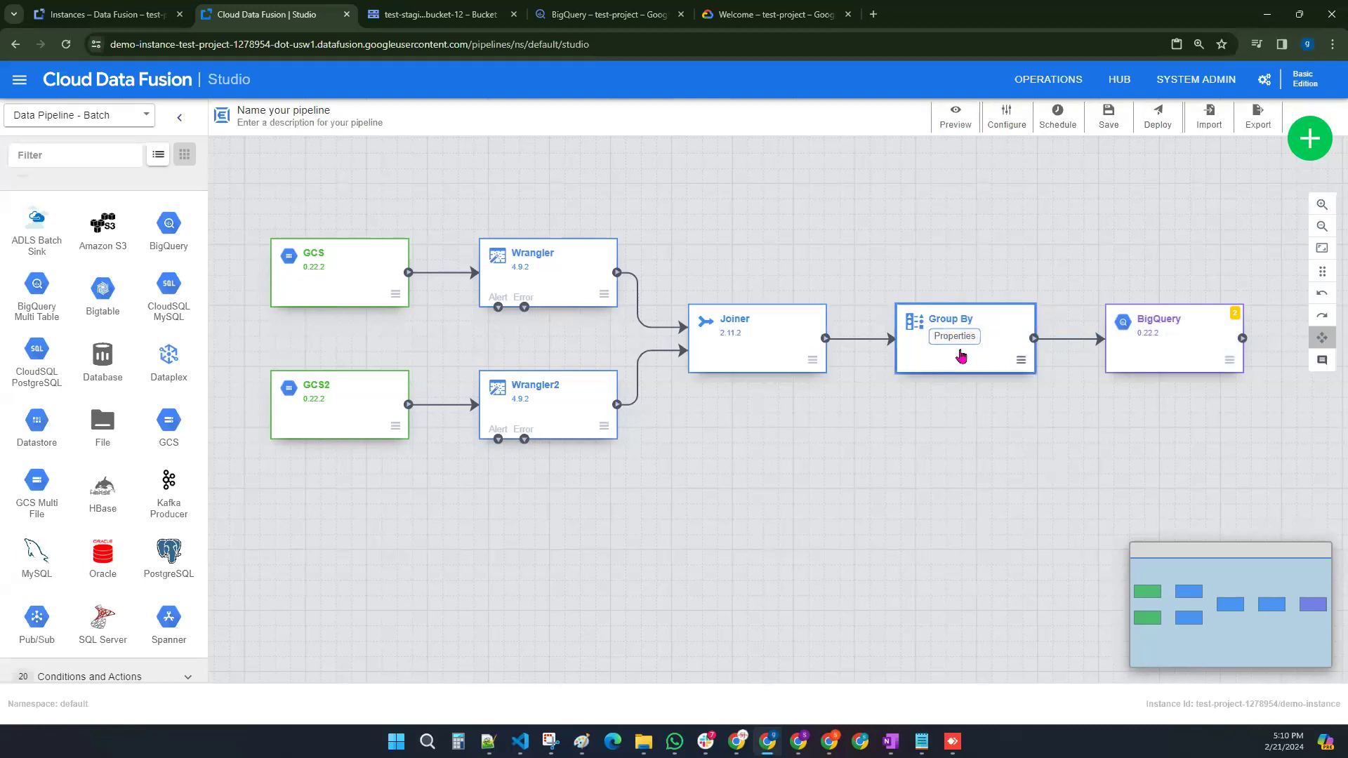
mouse_move(1177, 317)
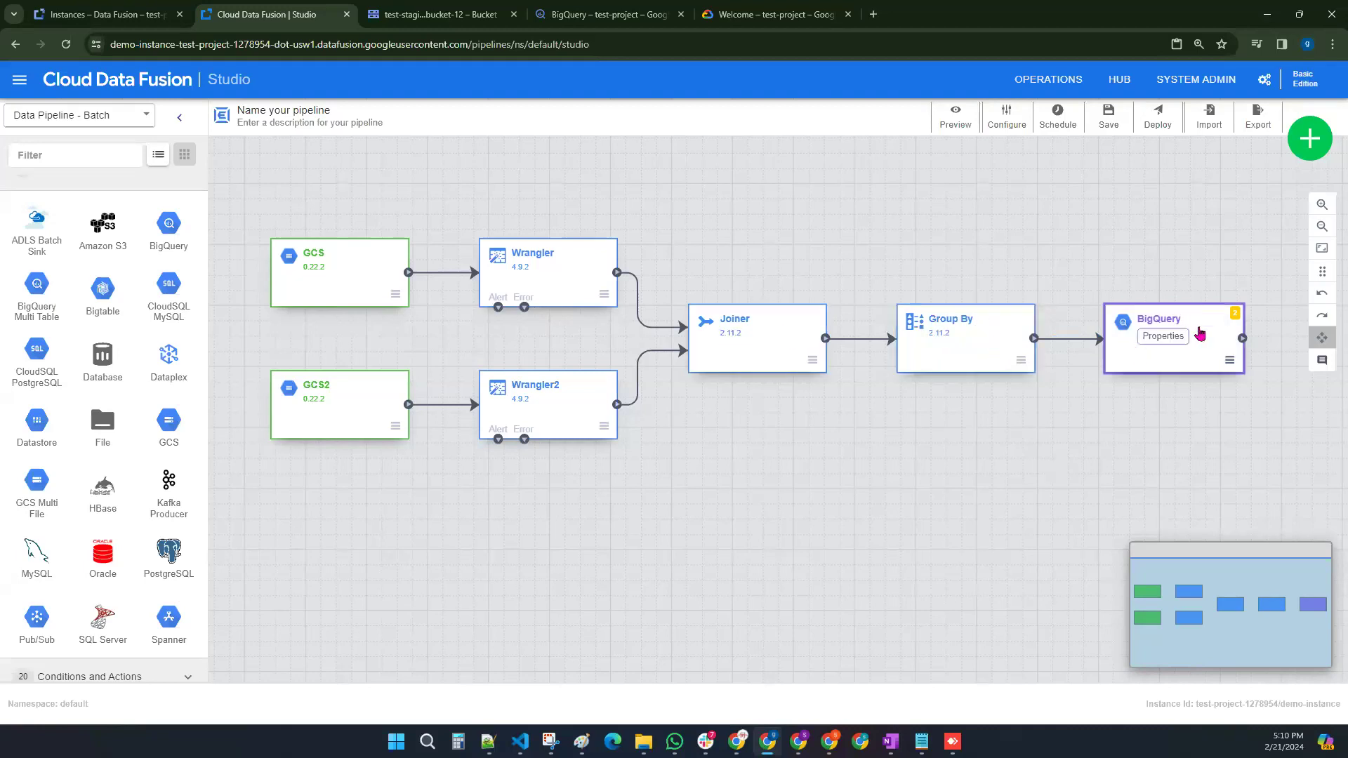
left_click(1163, 337)
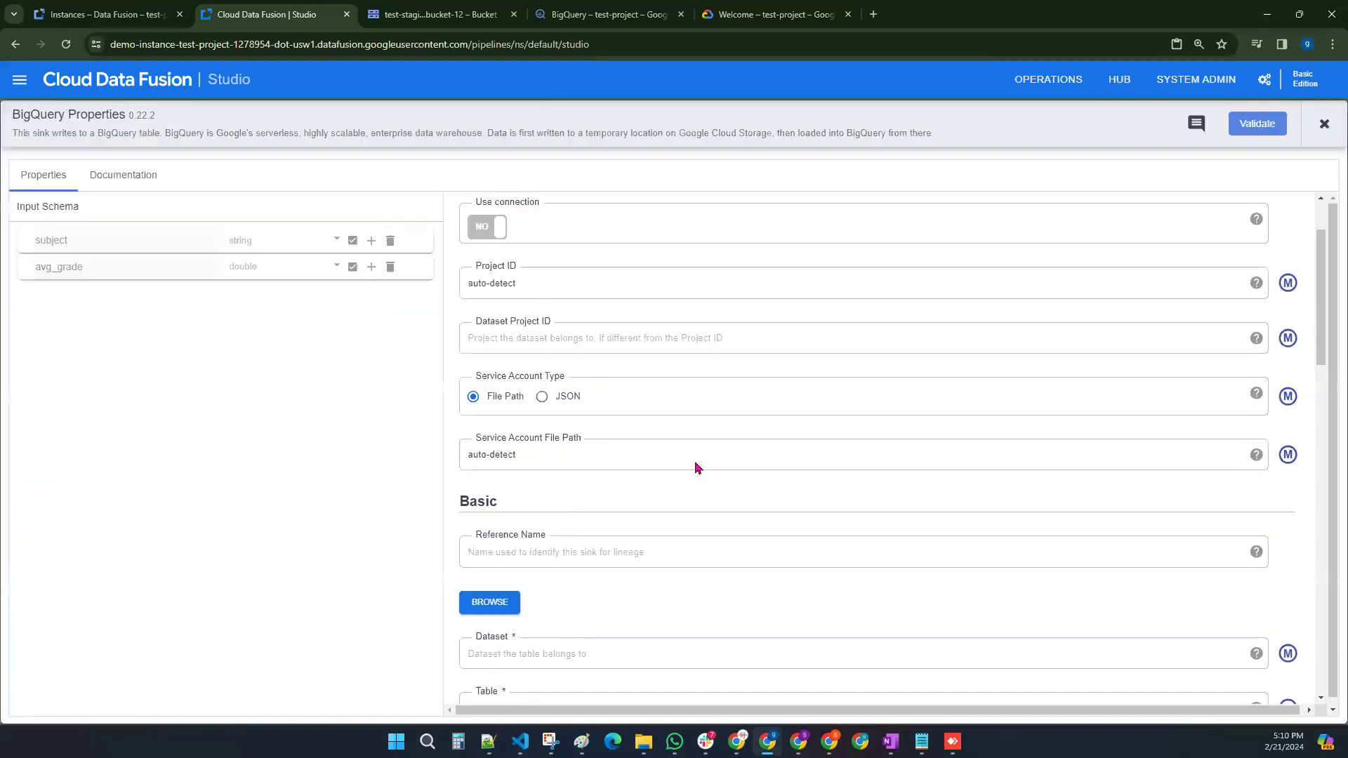
scroll(695, 466, "down", 5)
left_click(529, 334)
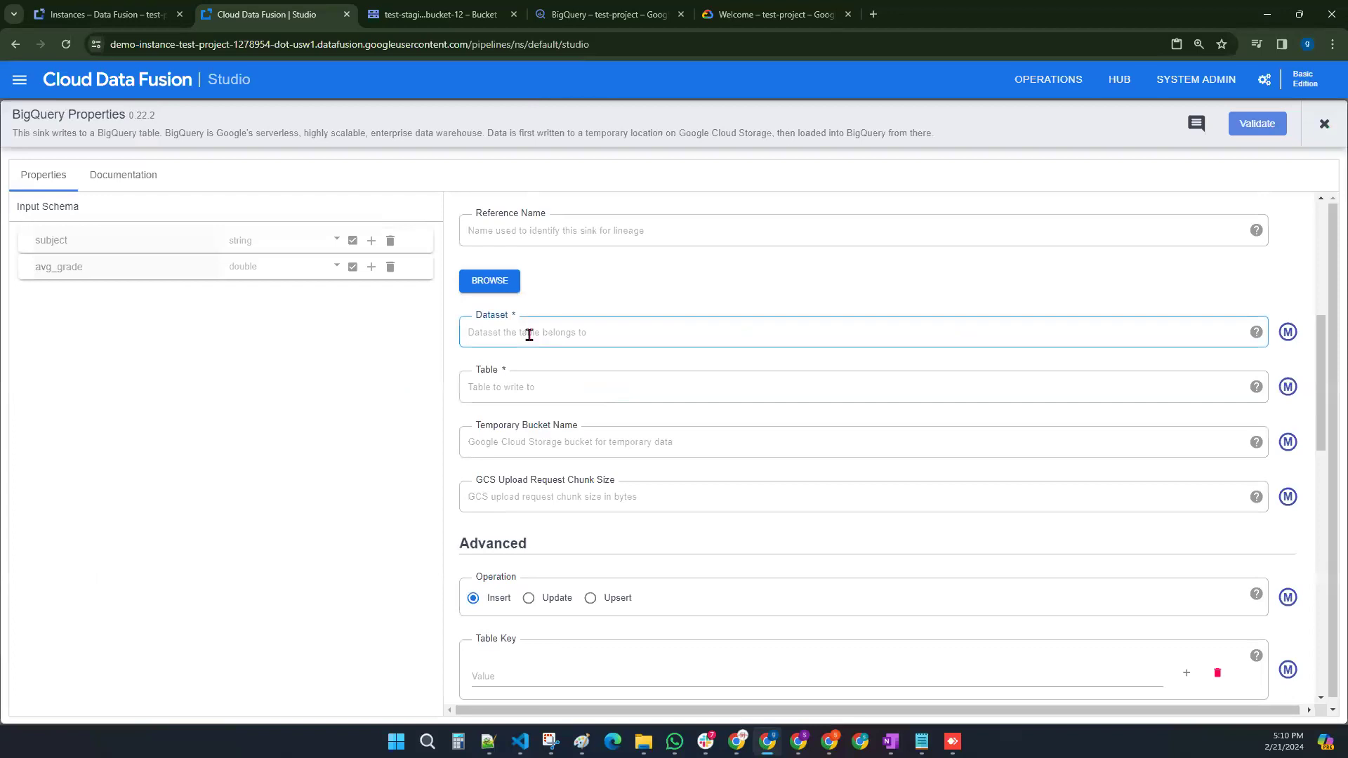
left_click(573, 17)
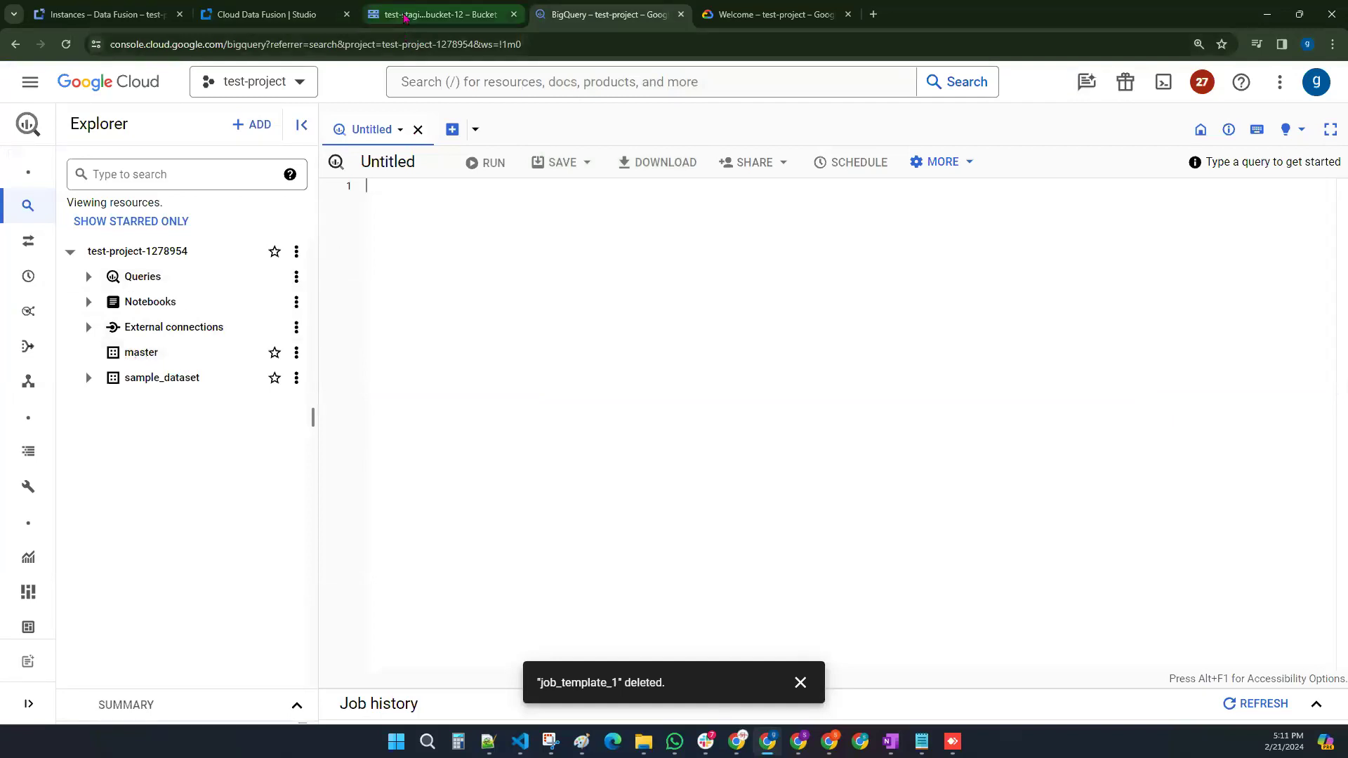
left_click(118, 15)
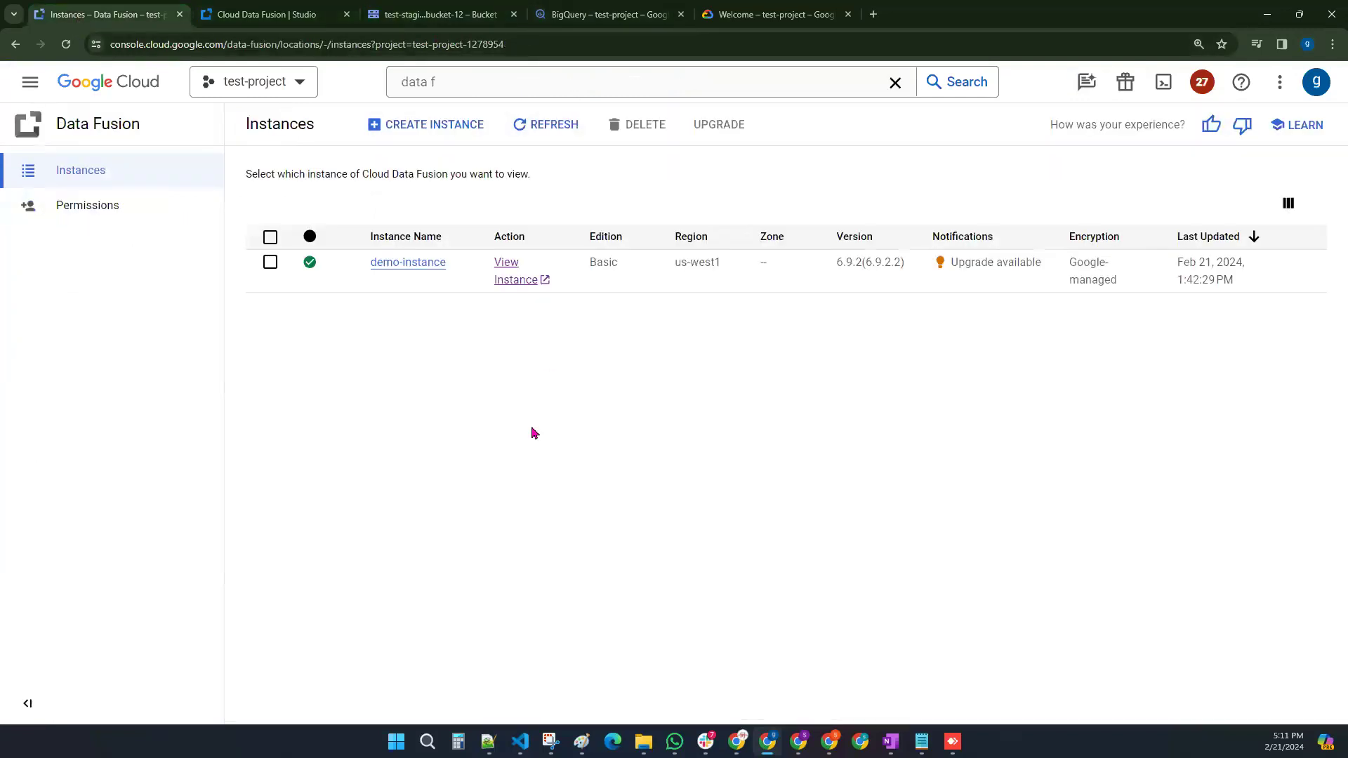
left_click(572, 17)
left_click(266, 14)
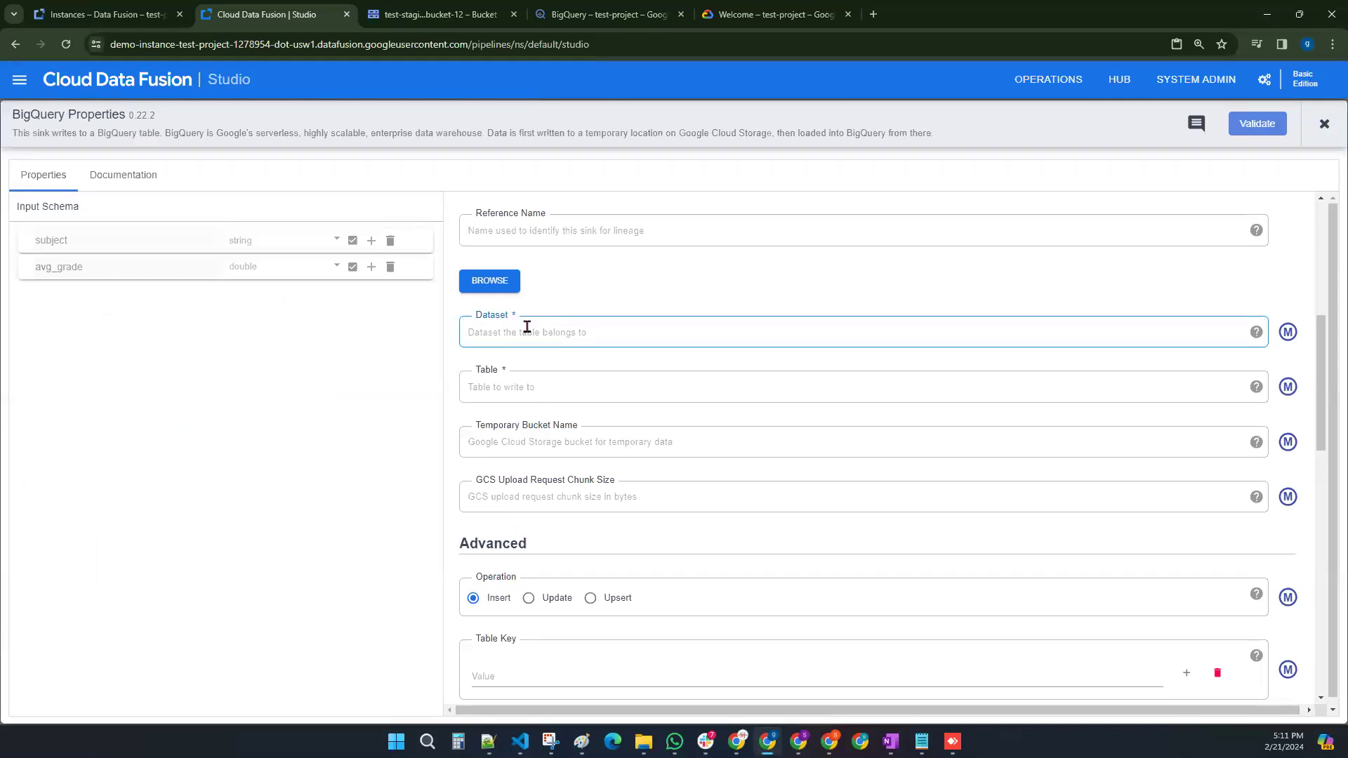
Step: Set the BigQuery sink's dataset to master and its table to datafusionTable
type("master")
left_click(530, 387)
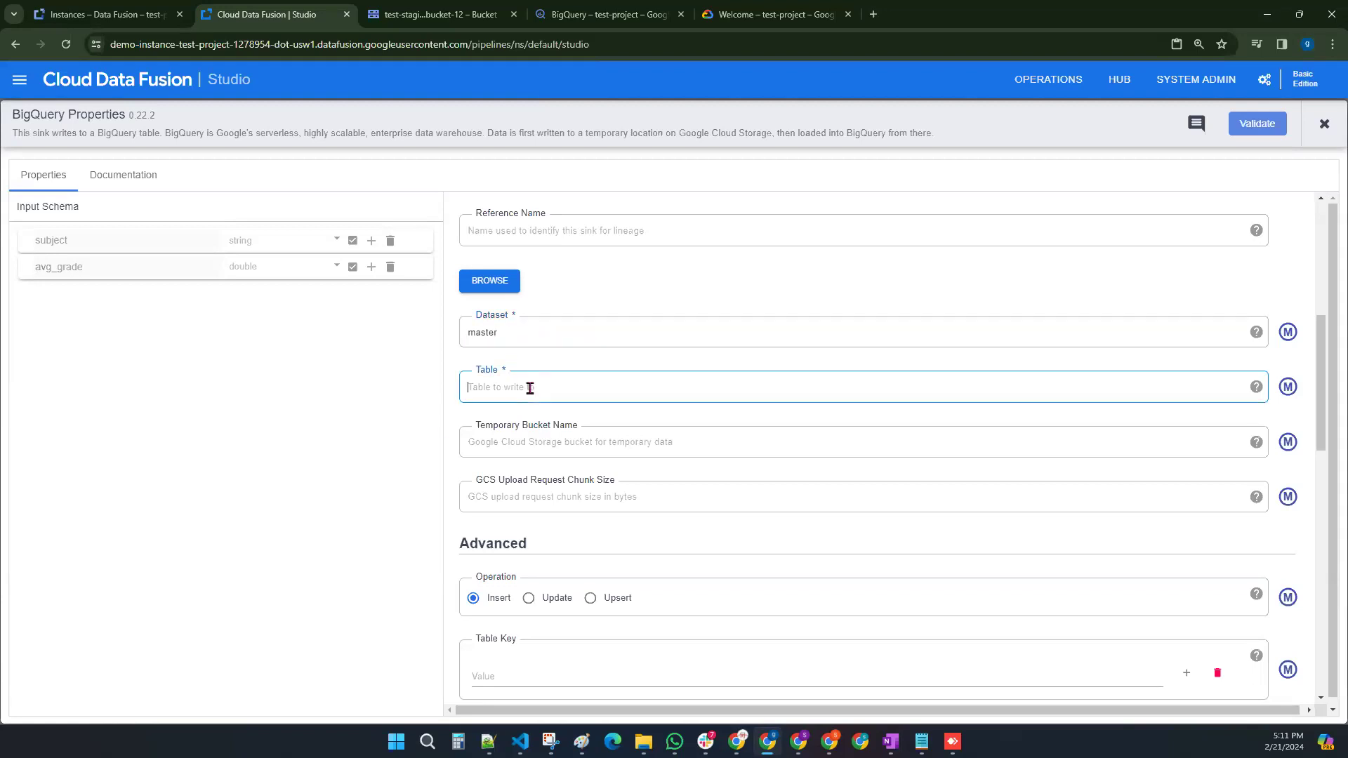
type("datafusionTable")
left_click_drag(524, 331, 468, 335)
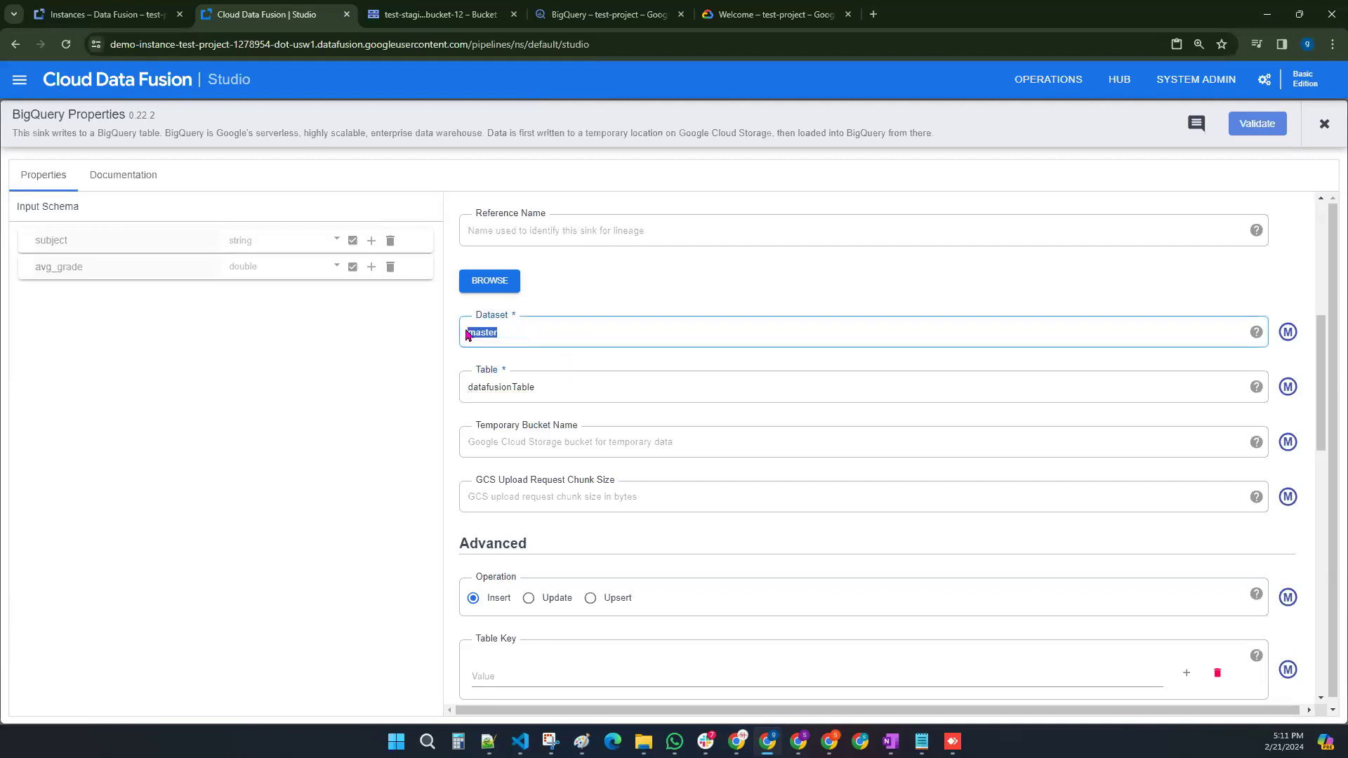
left_click_drag(565, 392, 443, 391)
left_click(389, 415)
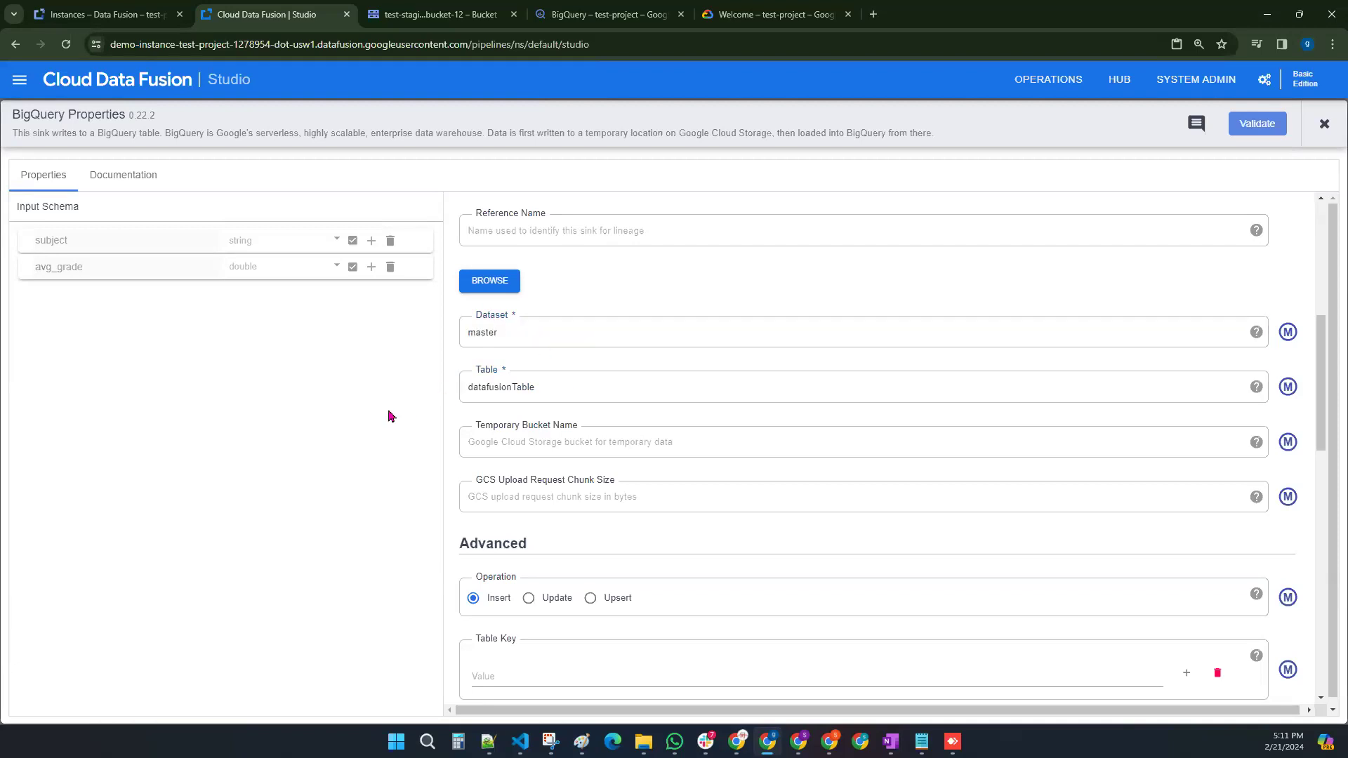
Step: Validate the BigQuery sink's configuration and close its properties
left_click(1271, 129)
left_click_drag(1102, 121, 1174, 133)
left_click(1249, 180)
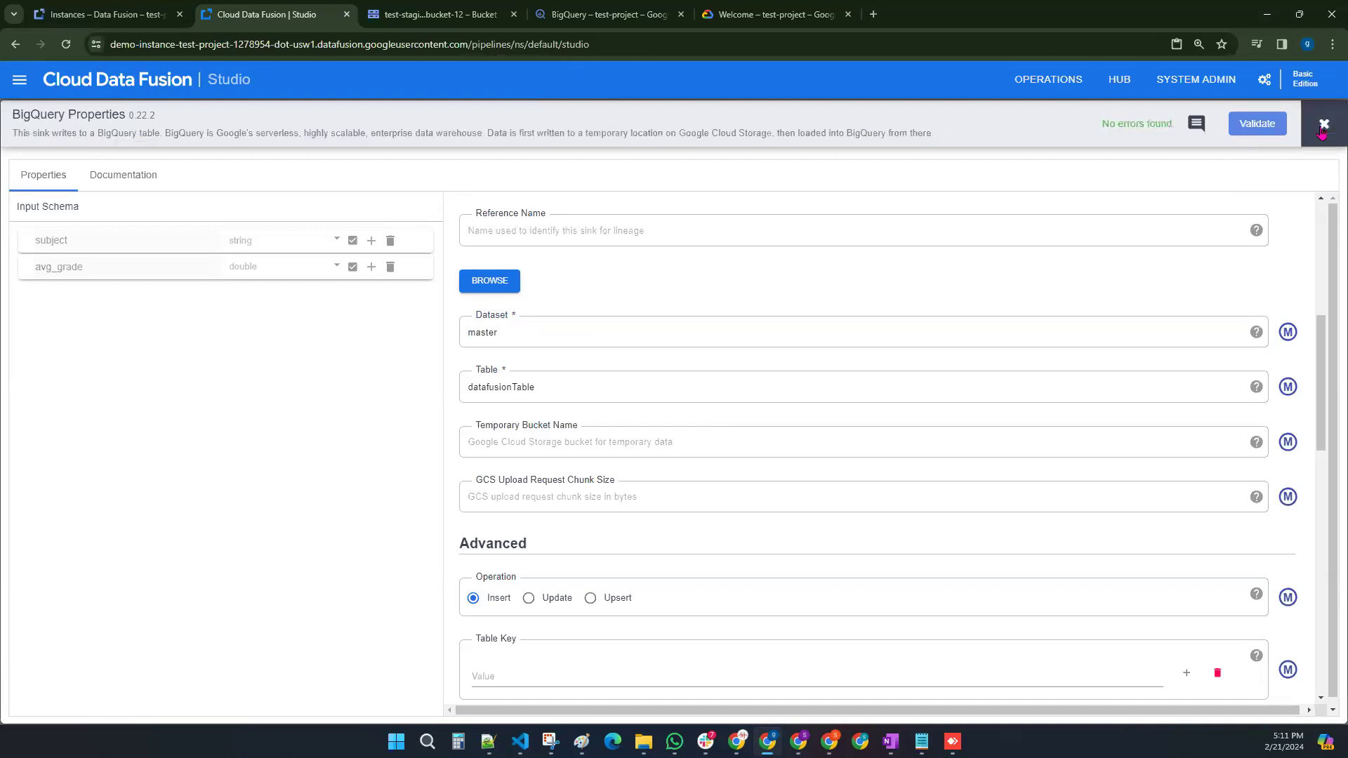
left_click(1324, 126)
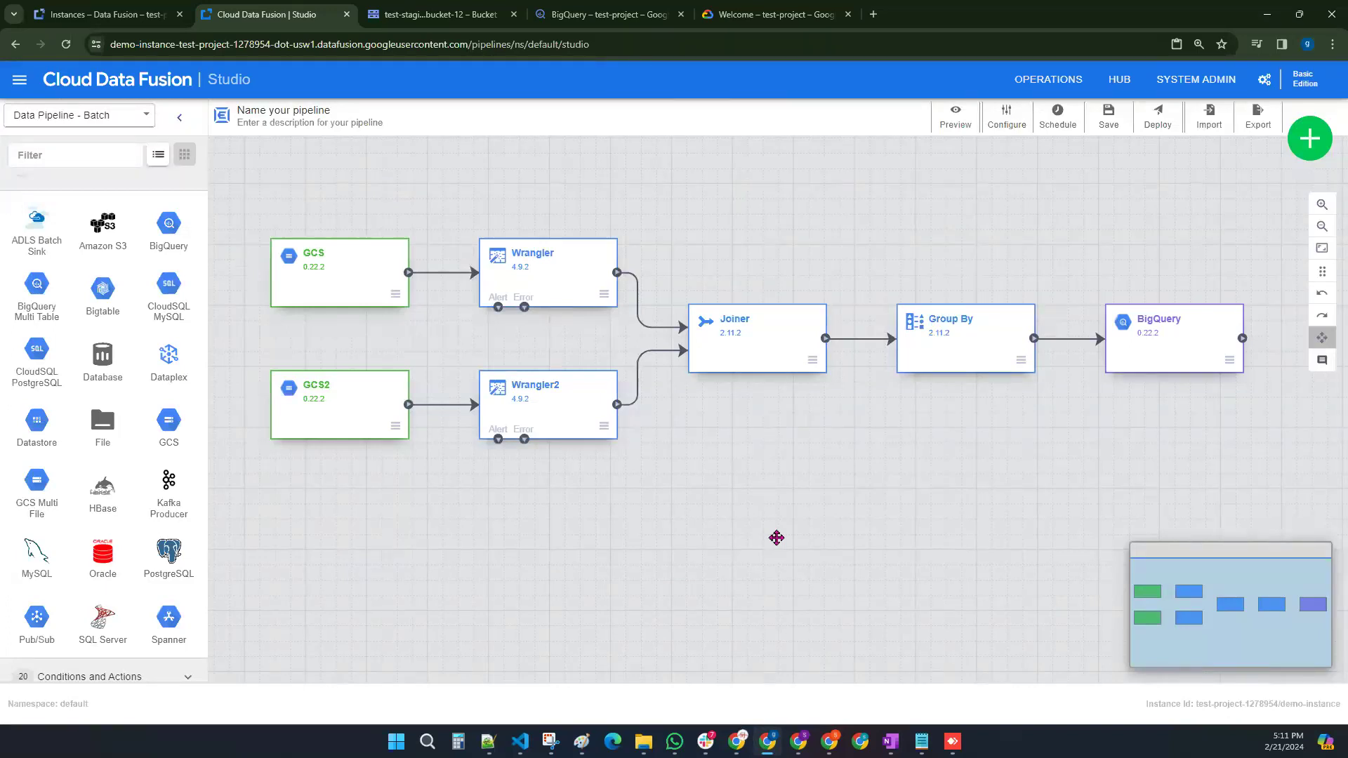
Step: Name the pipeline gcs_bq_pipeline and save the name
left_click(293, 113)
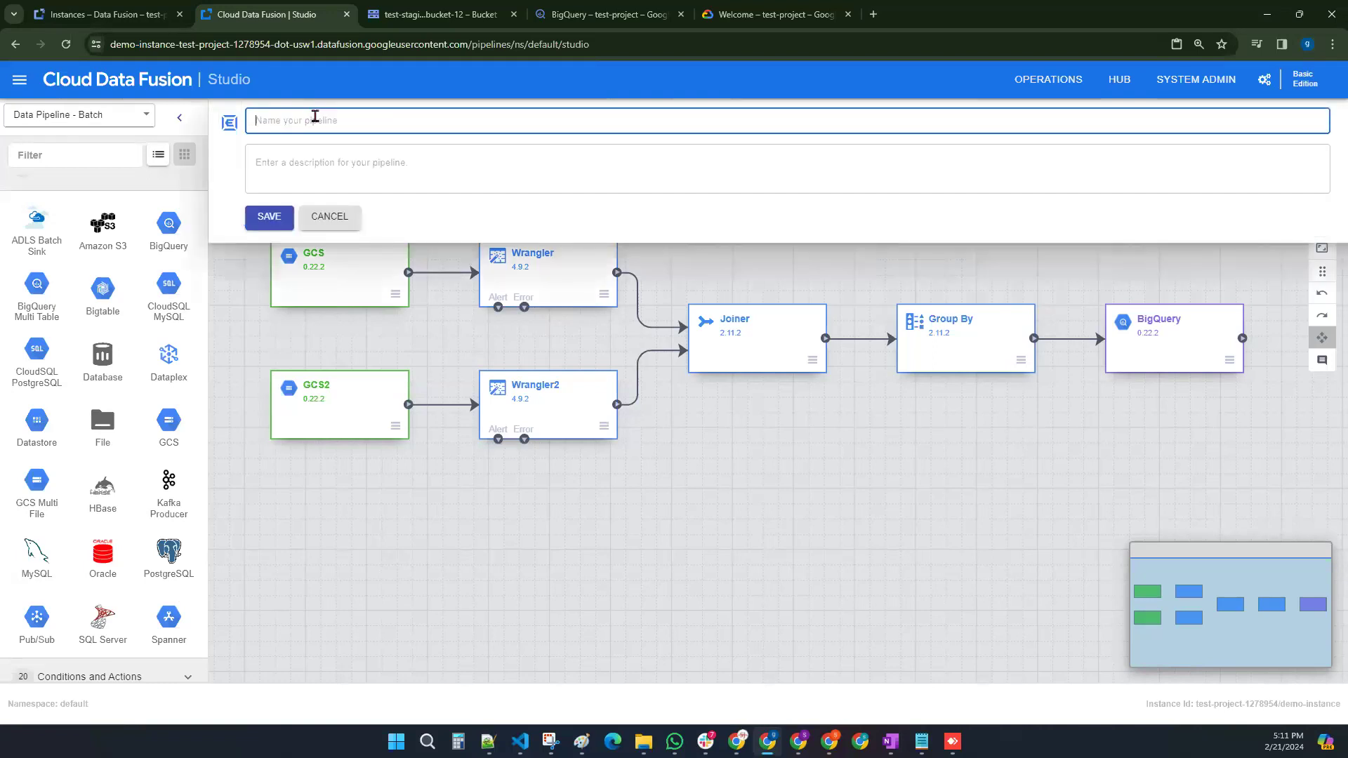
type("gcs_bq_pipeline")
left_click(285, 217)
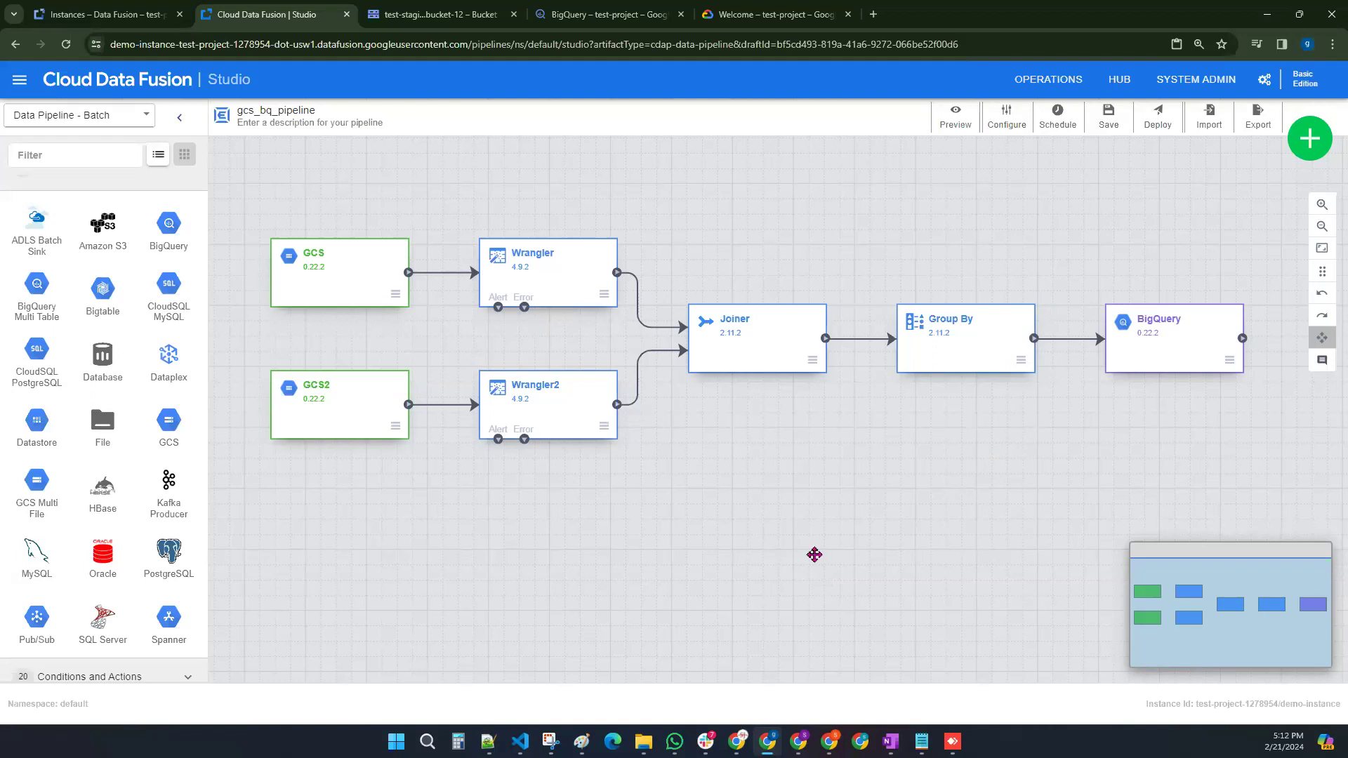
Step: Look at the pipeline's preview mode and its run option, and return to the normal editing view
left_click(955, 118)
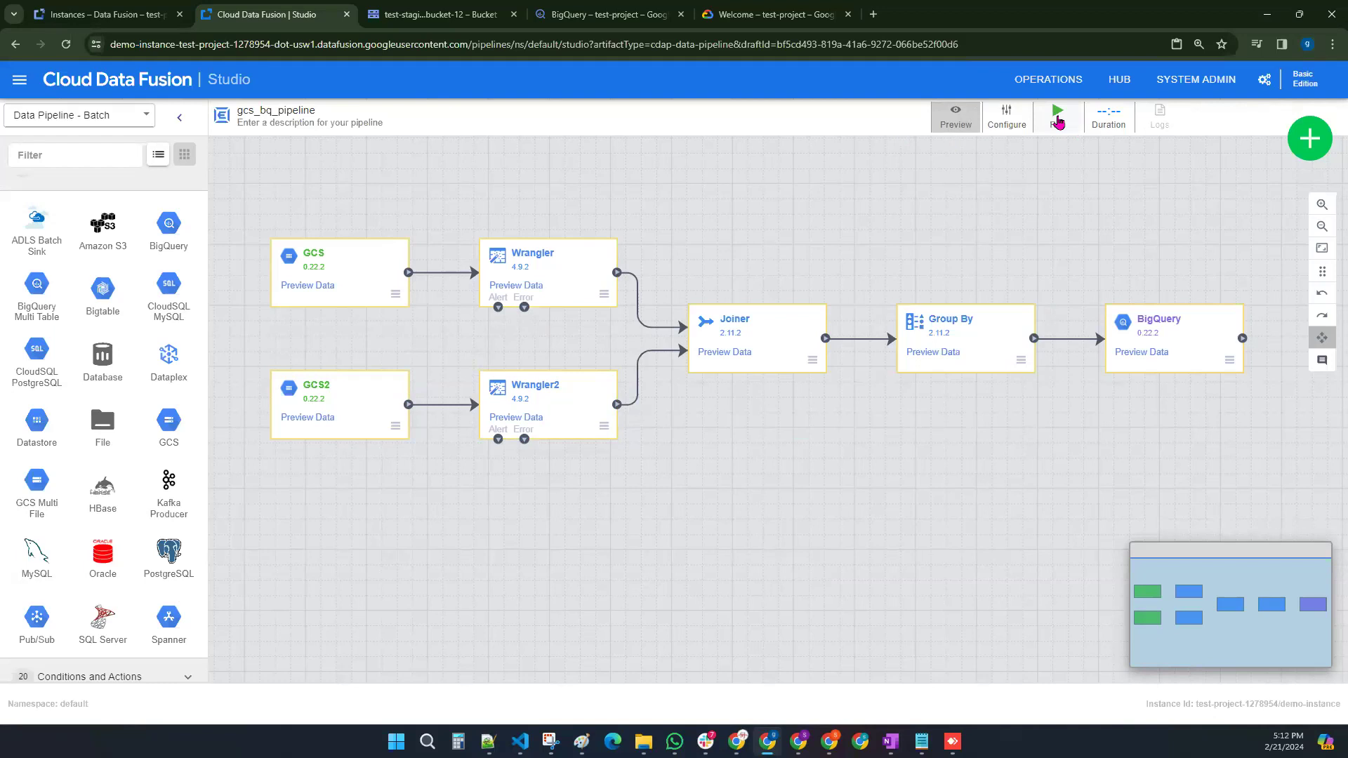
left_click(954, 118)
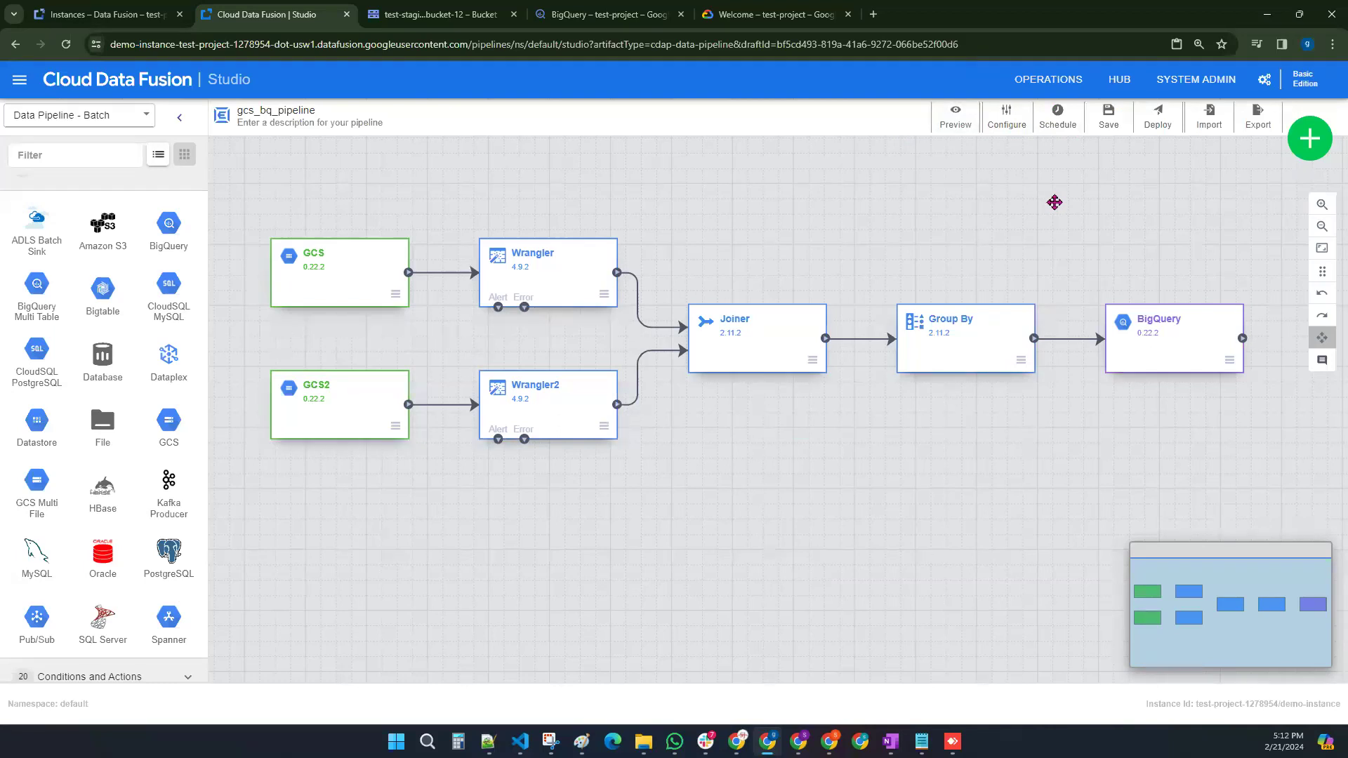
Step: Run the pipeline in preview mode, read the messages in its preview logs, and return to the normal editing view
left_click(956, 119)
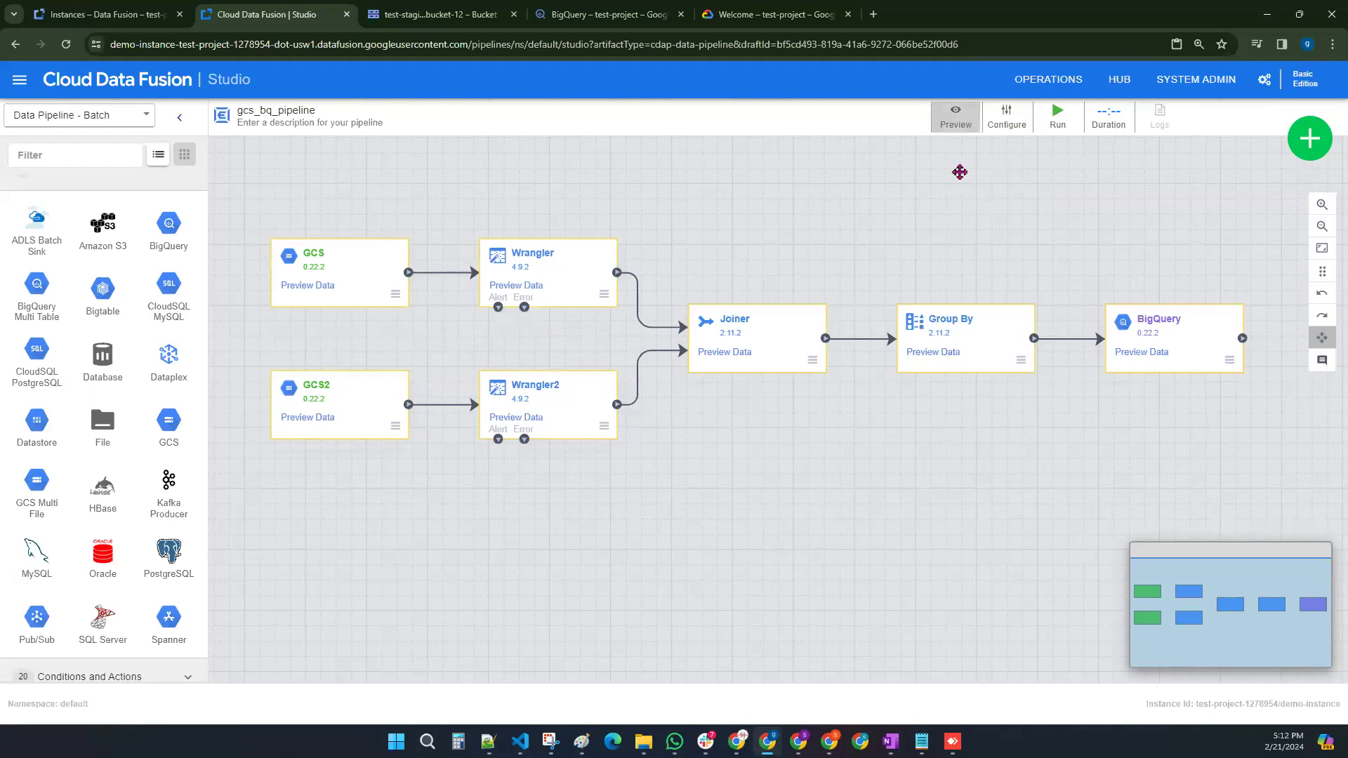
left_click(1057, 116)
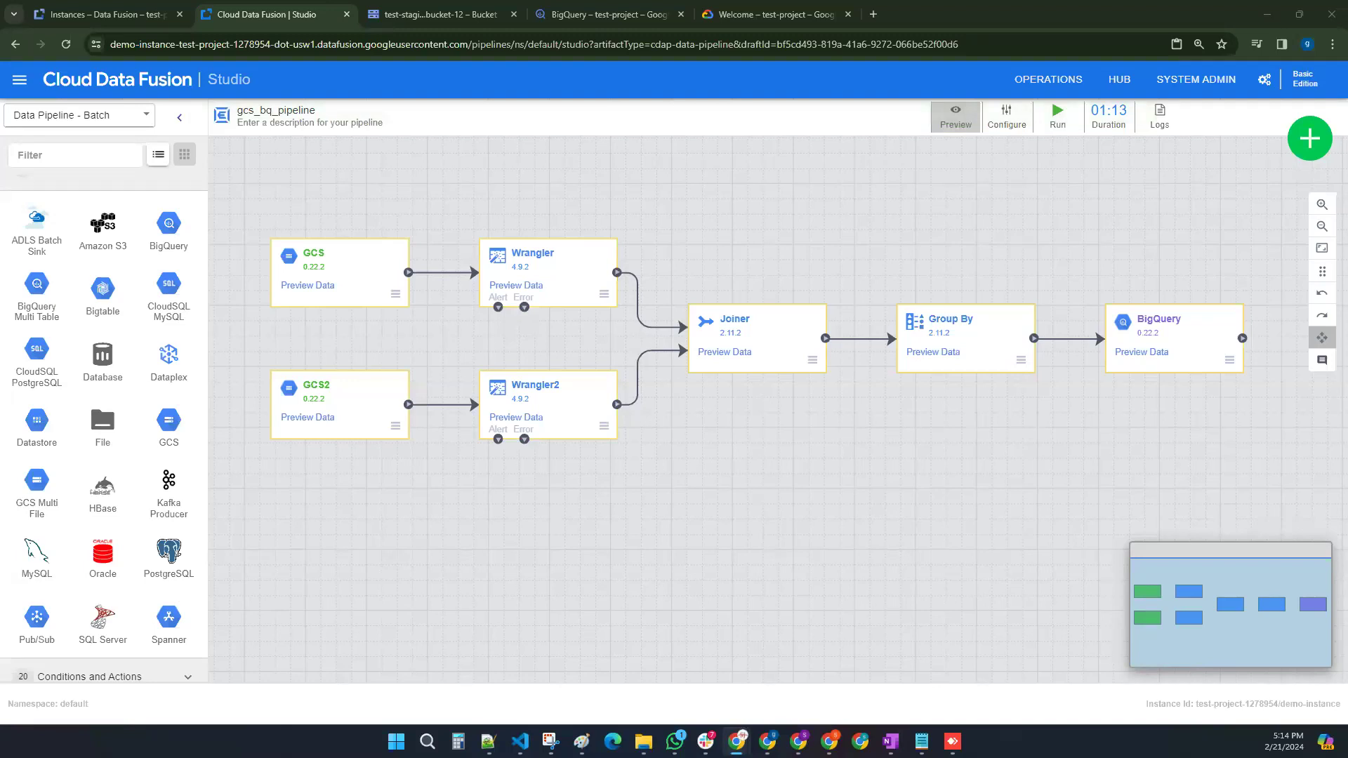
left_click(1159, 113)
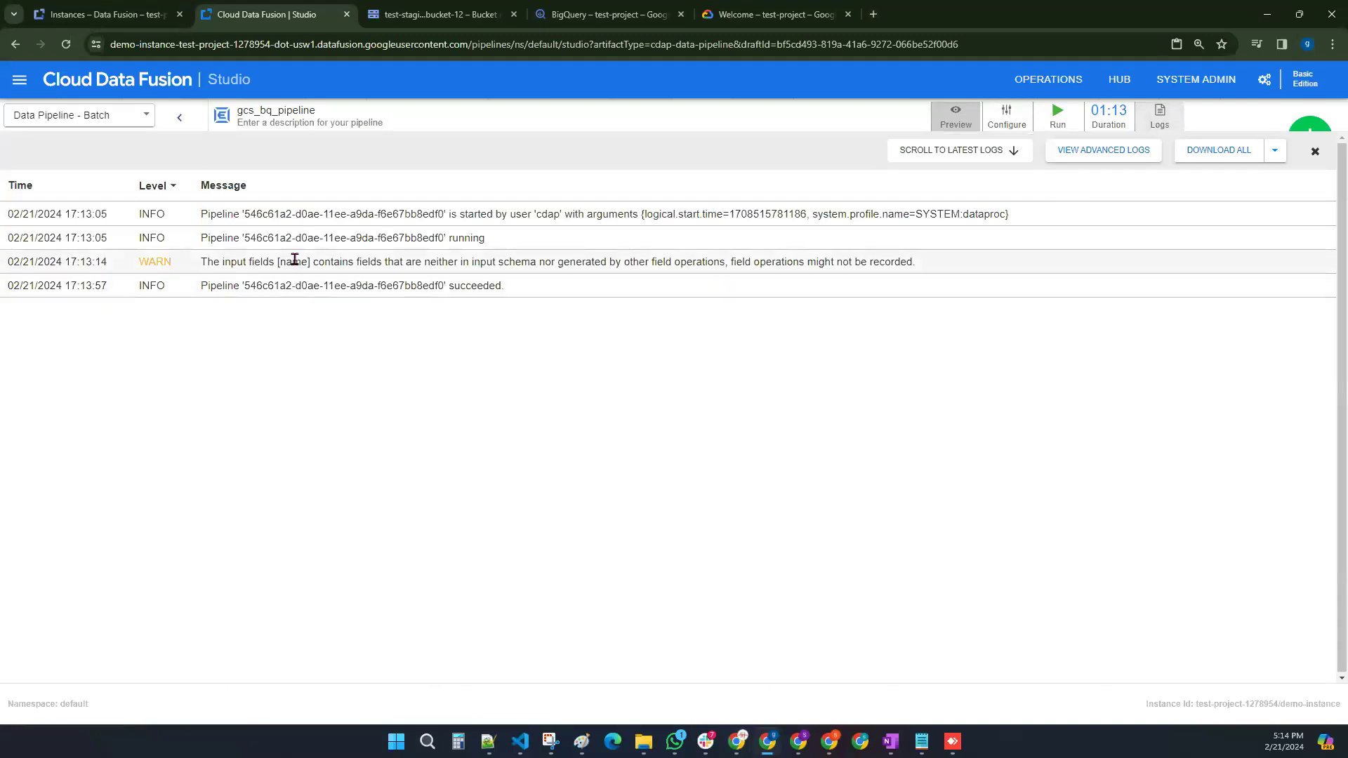
left_click_drag(201, 262, 914, 271)
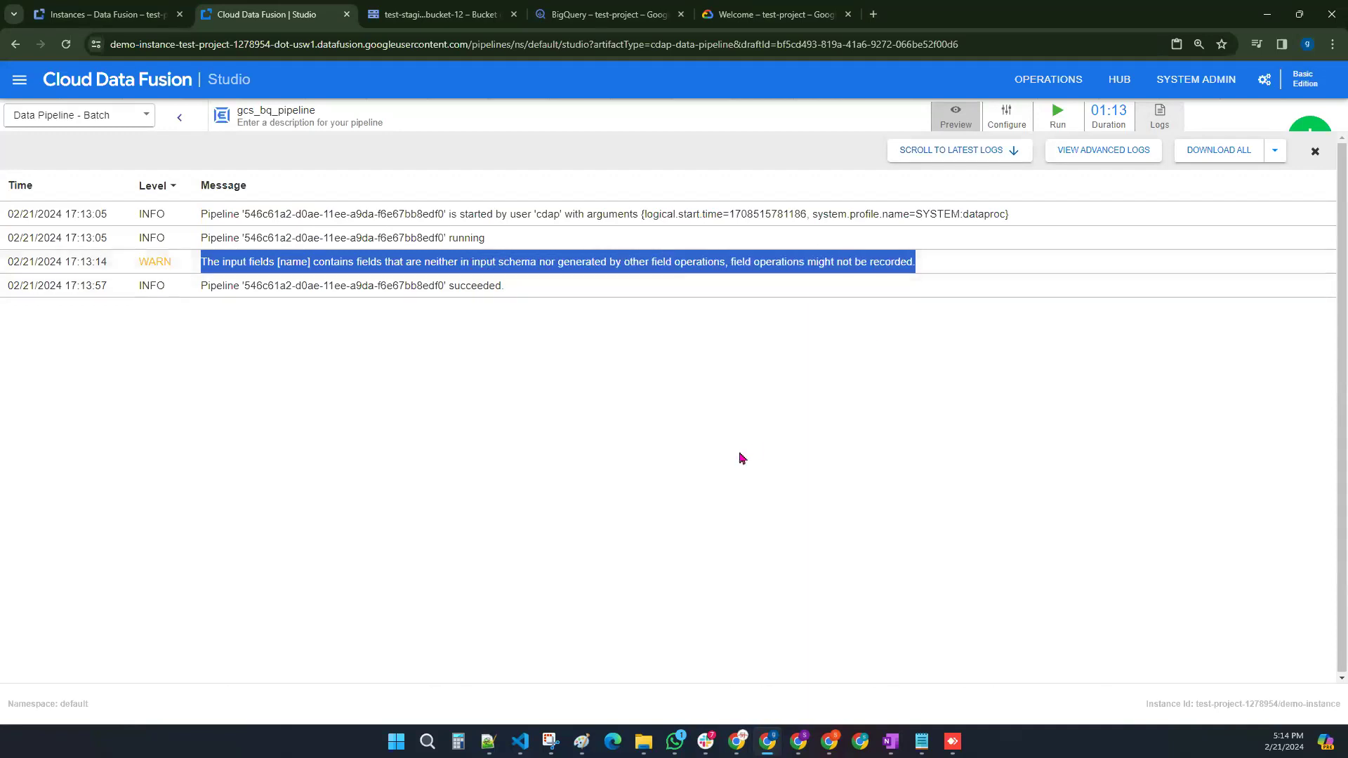
left_click(589, 434)
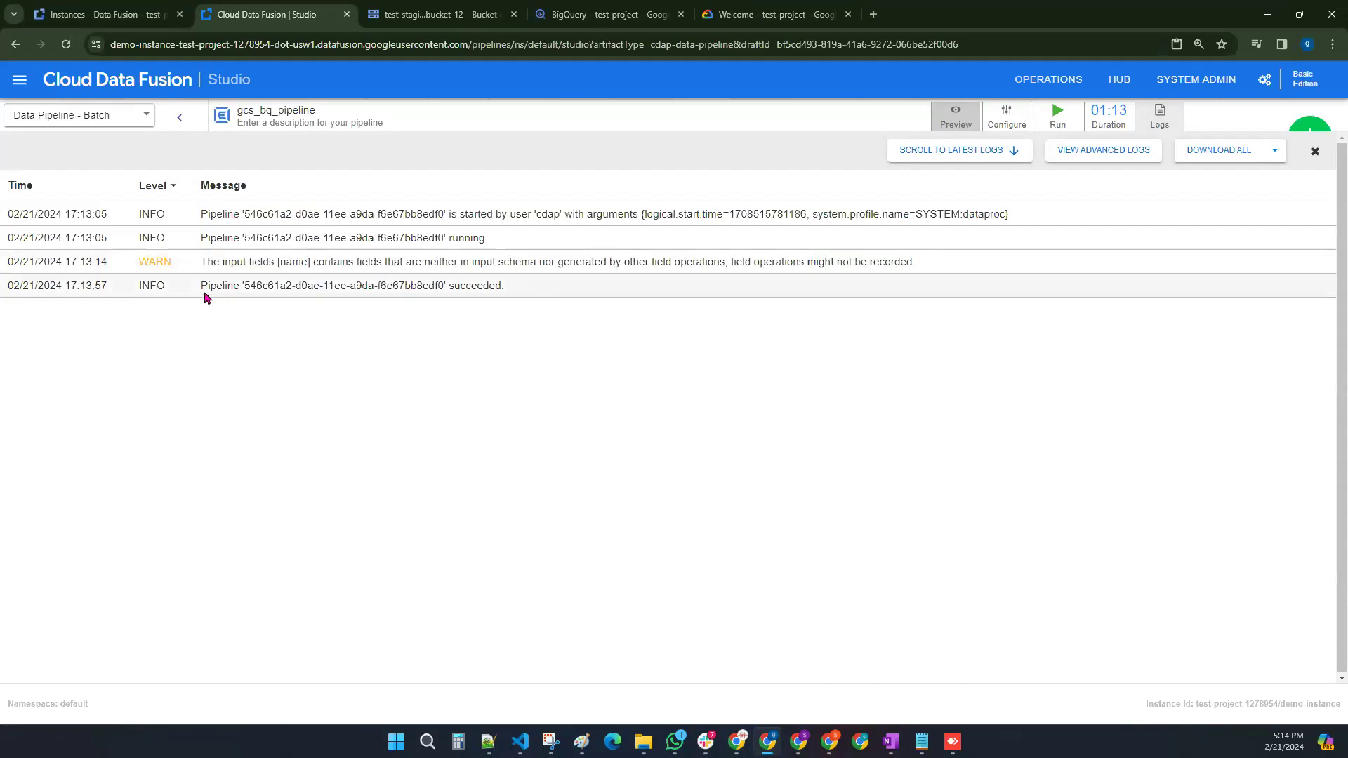
left_click_drag(202, 290, 520, 285)
left_click(552, 482)
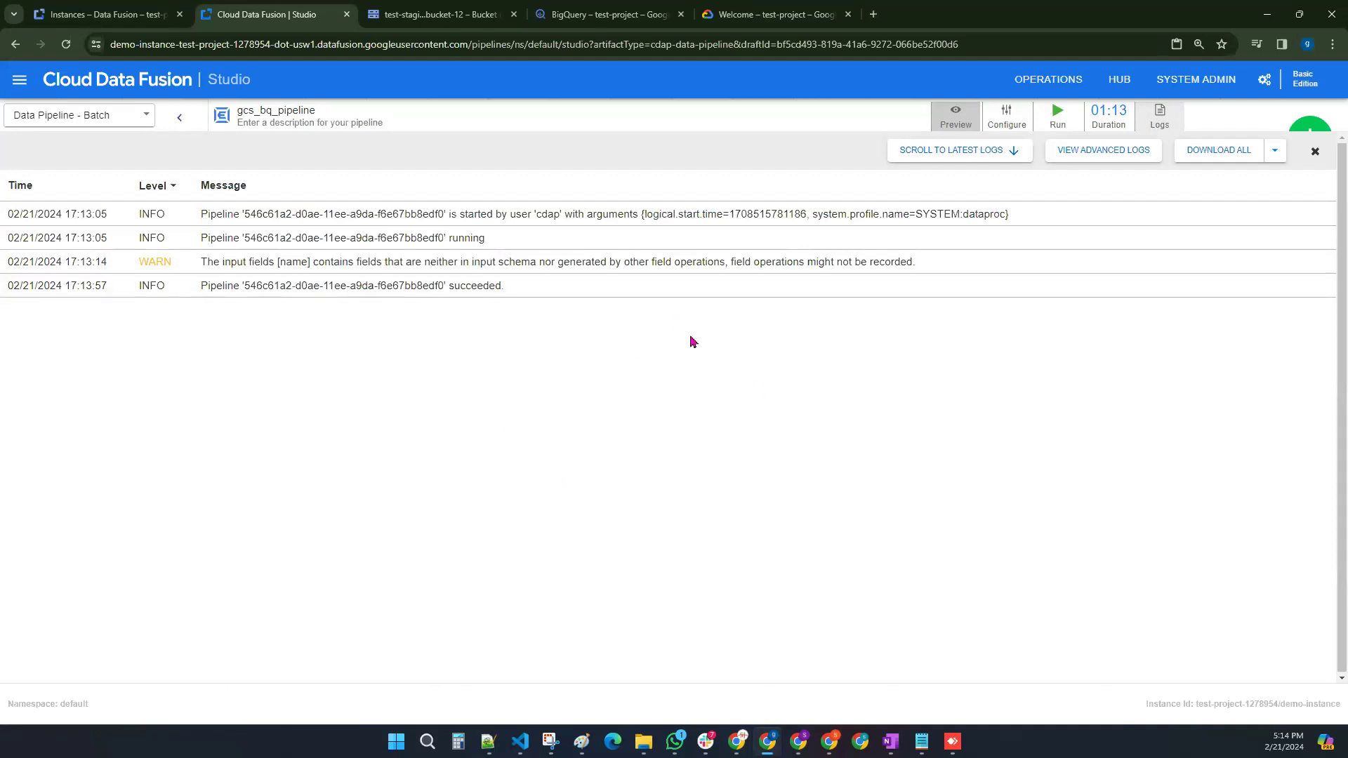
left_click(959, 121)
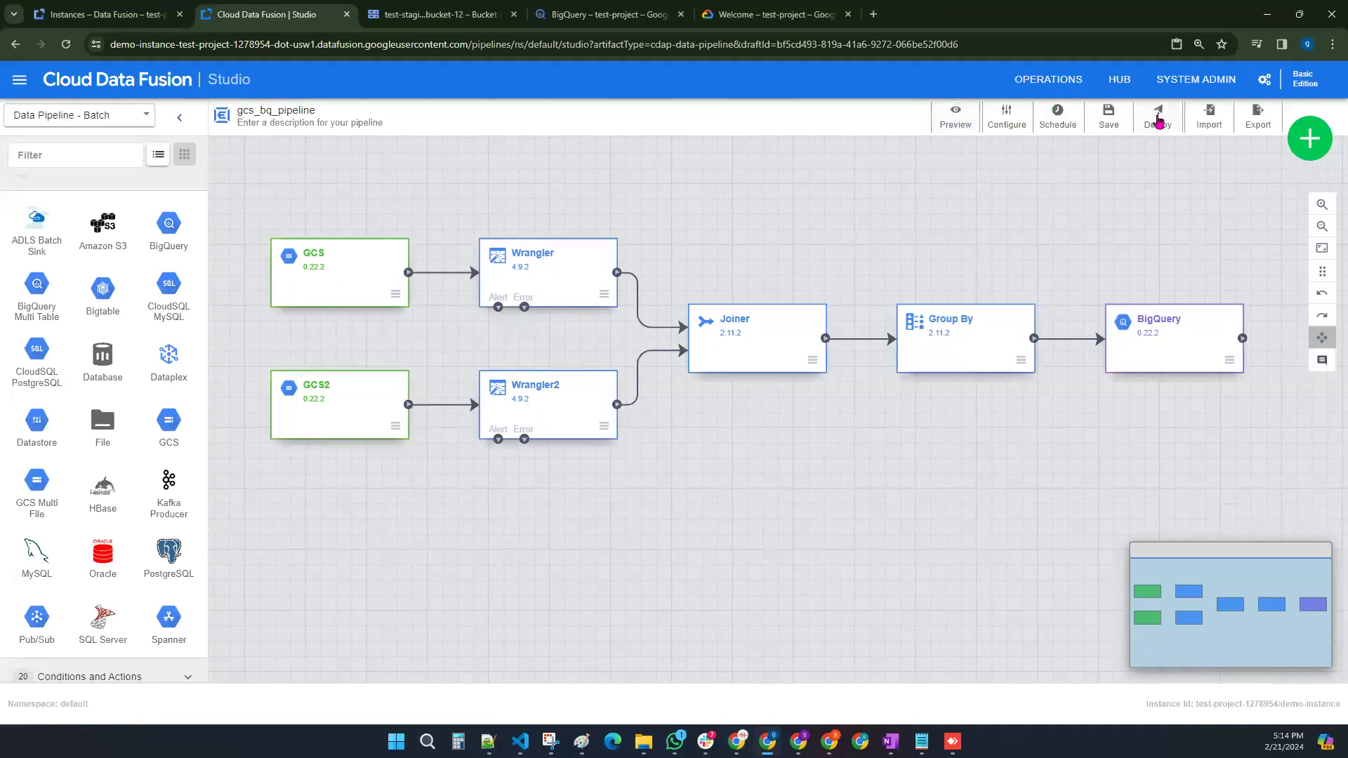
Step: Save and deploy gcs_bq_pipeline, and start a run of the deployed pipeline
left_click(1108, 119)
left_click(1160, 118)
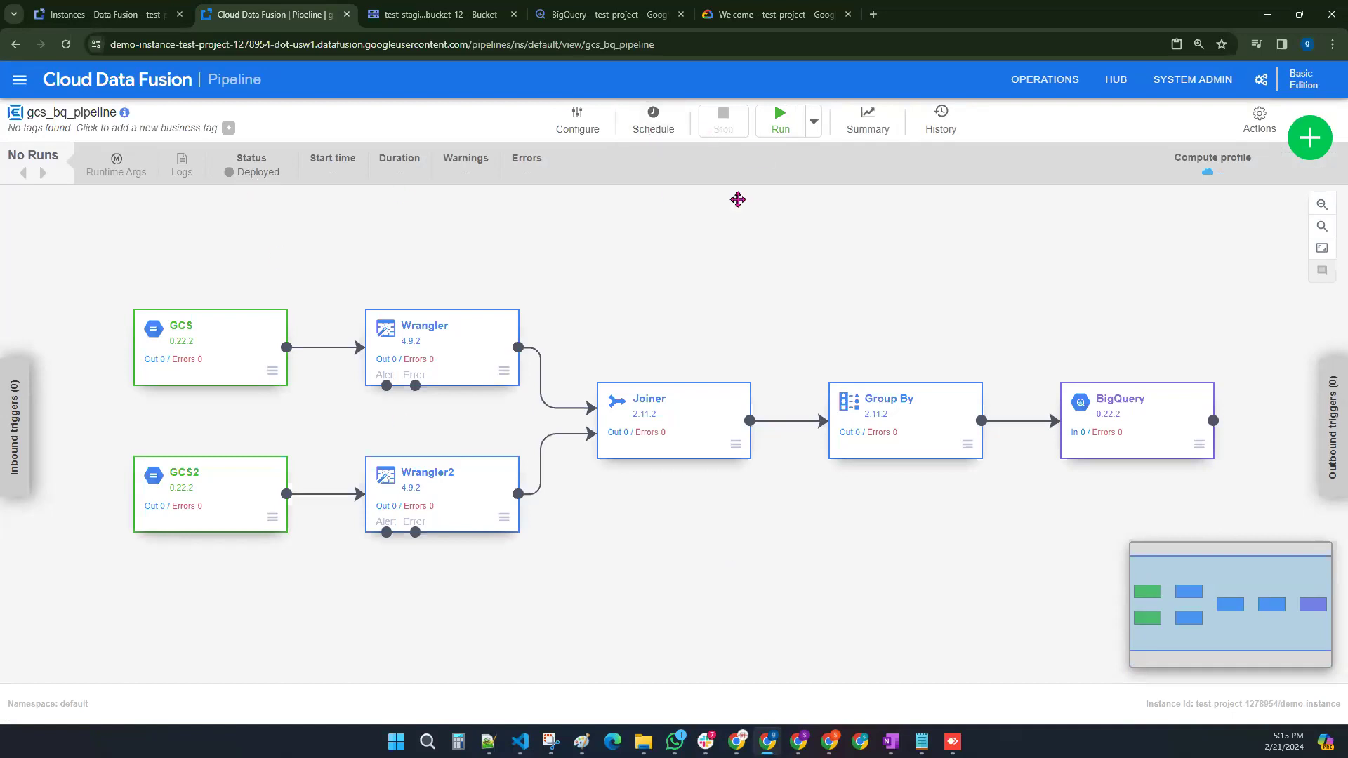
left_click(781, 120)
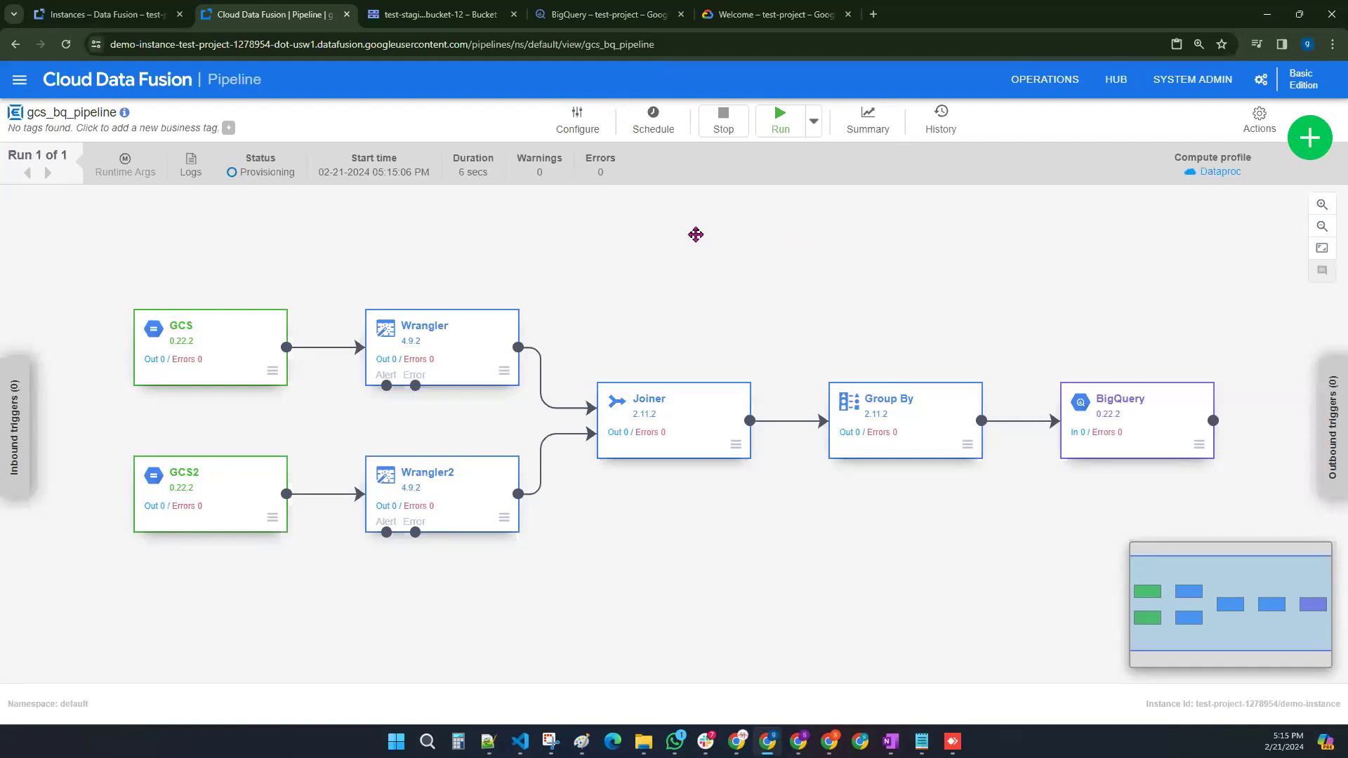
Step: Check the status of the pipeline run and look at the BigQuery explorer while waiting for progress
left_click_drag(247, 176, 294, 176)
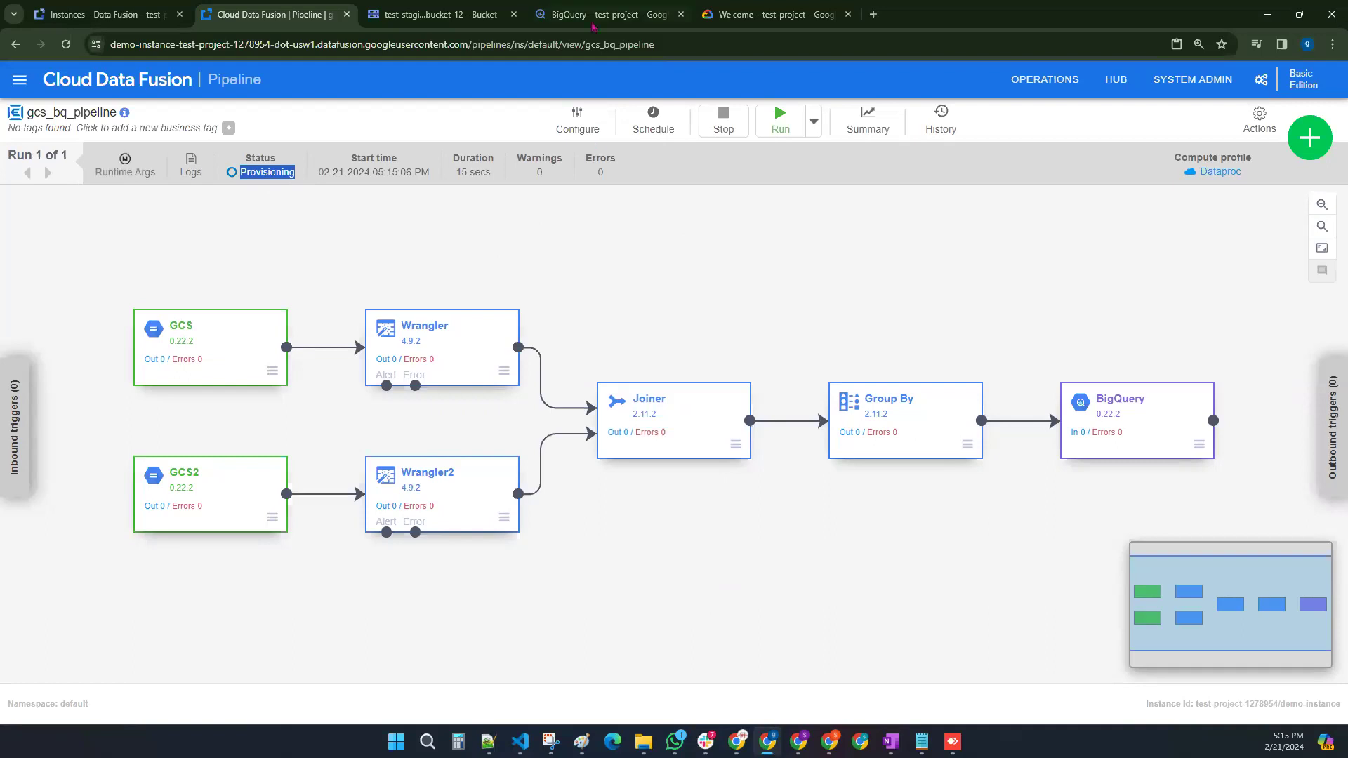
left_click(600, 15)
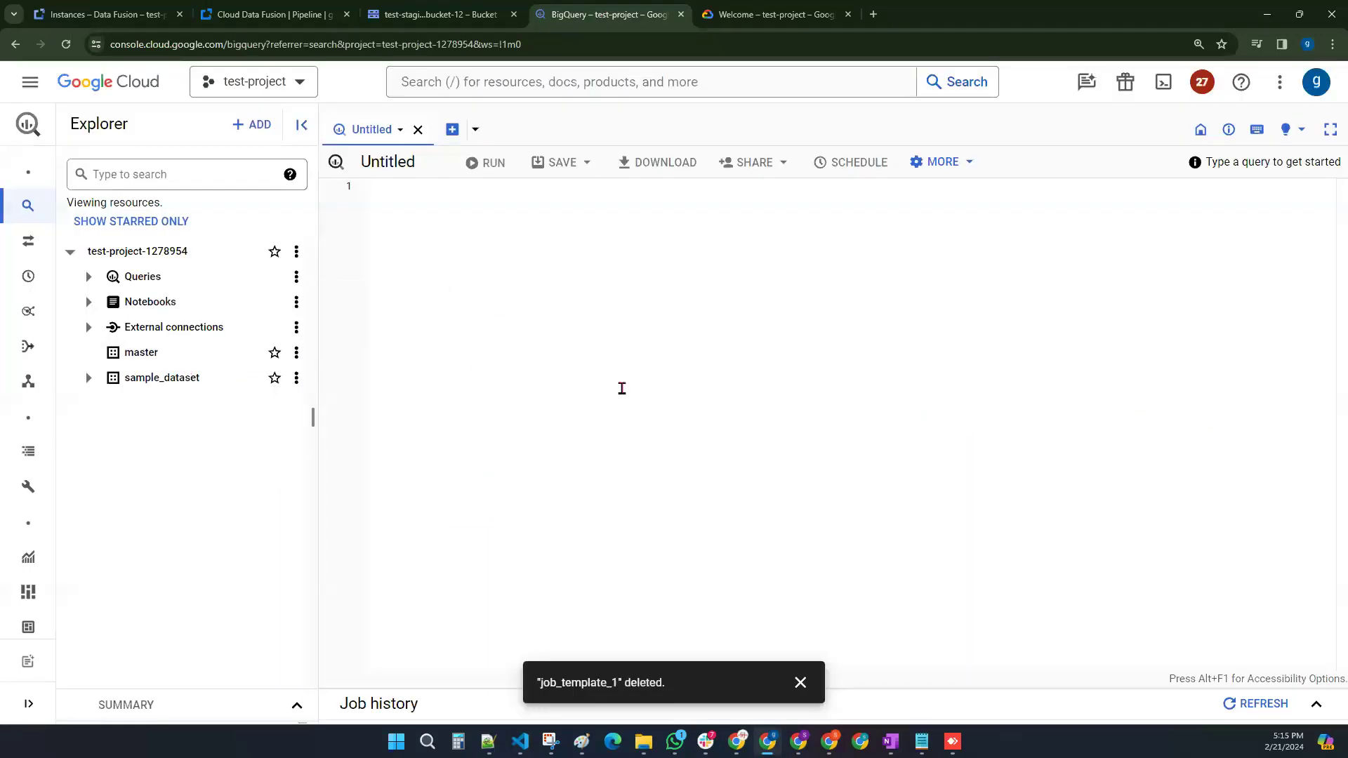
left_click(280, 15)
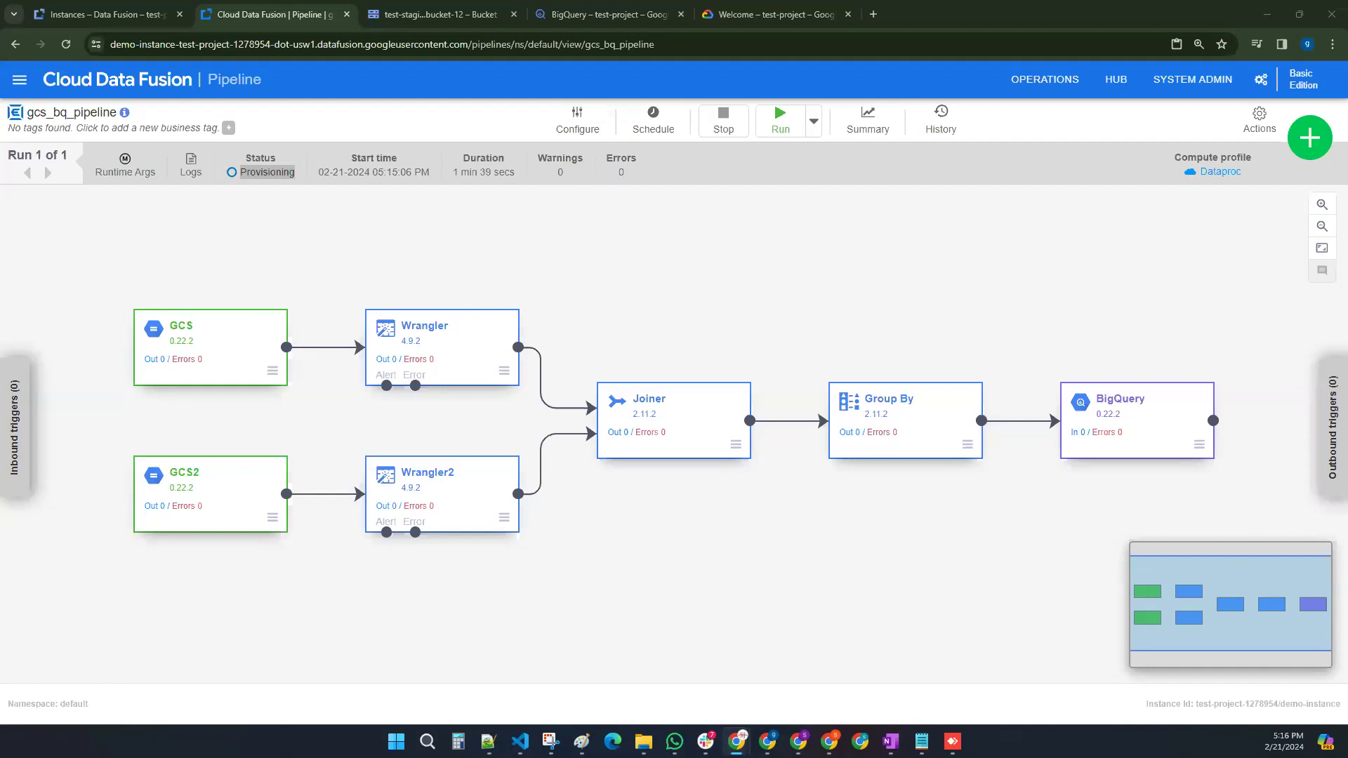
key("alt+Tab")
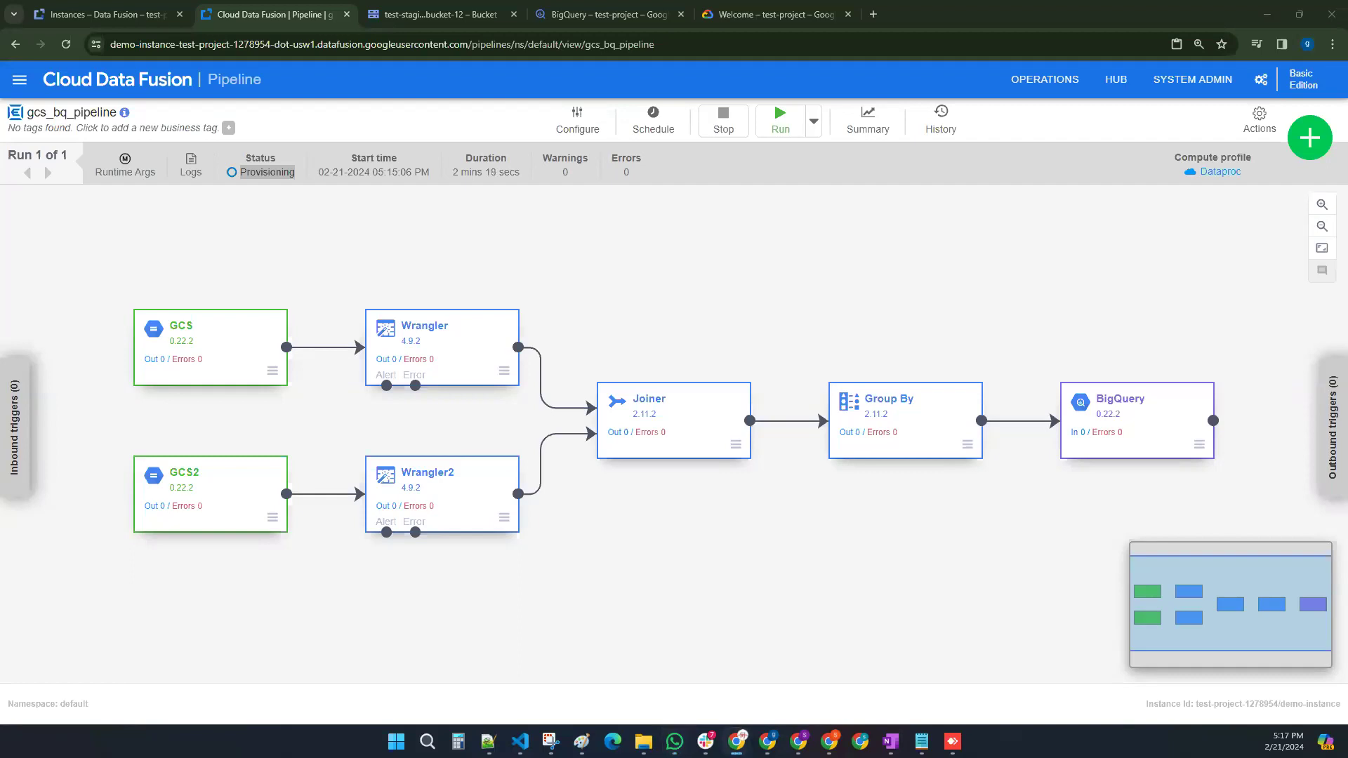
left_click(1015, 246)
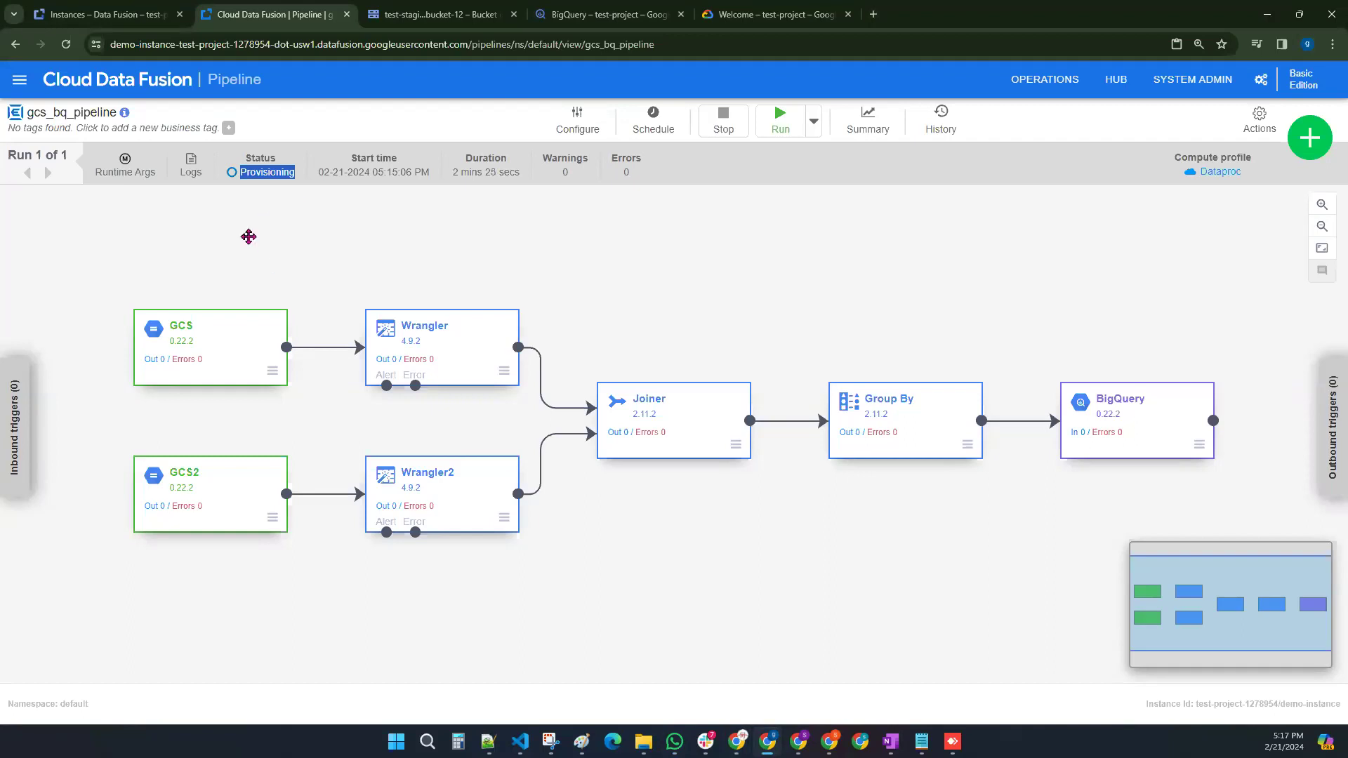
left_click(261, 172)
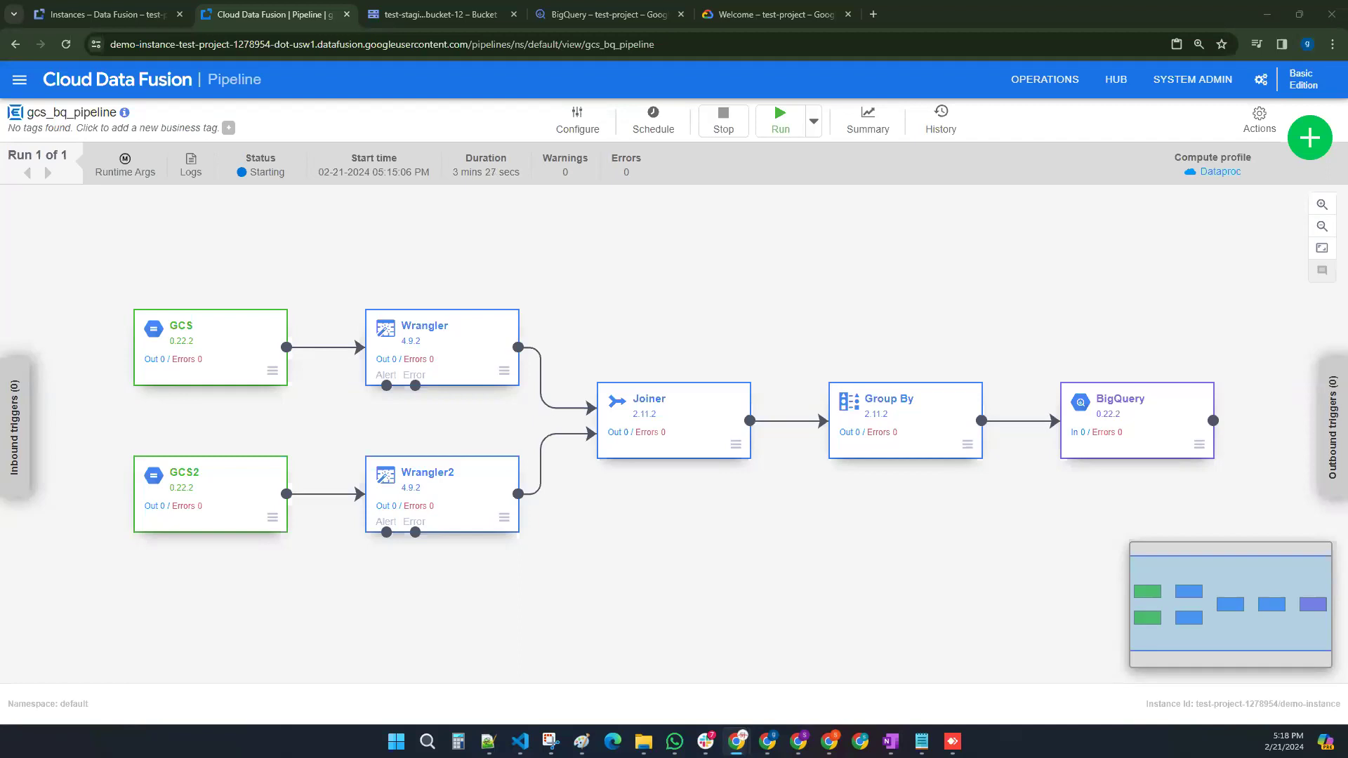
Step: Examine the advanced logs of the current run, reading the most recent entries, and return to the pipeline diagram
left_click(188, 177)
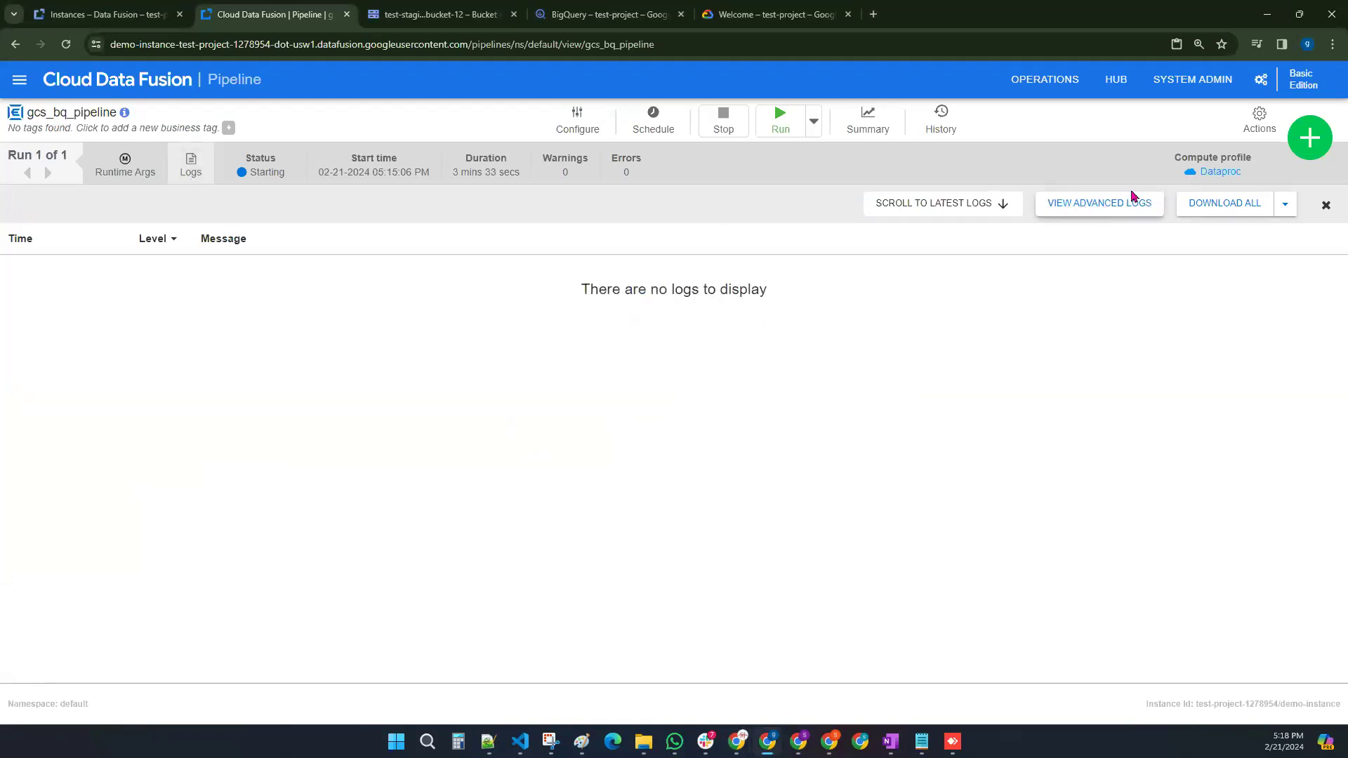
left_click(1100, 211)
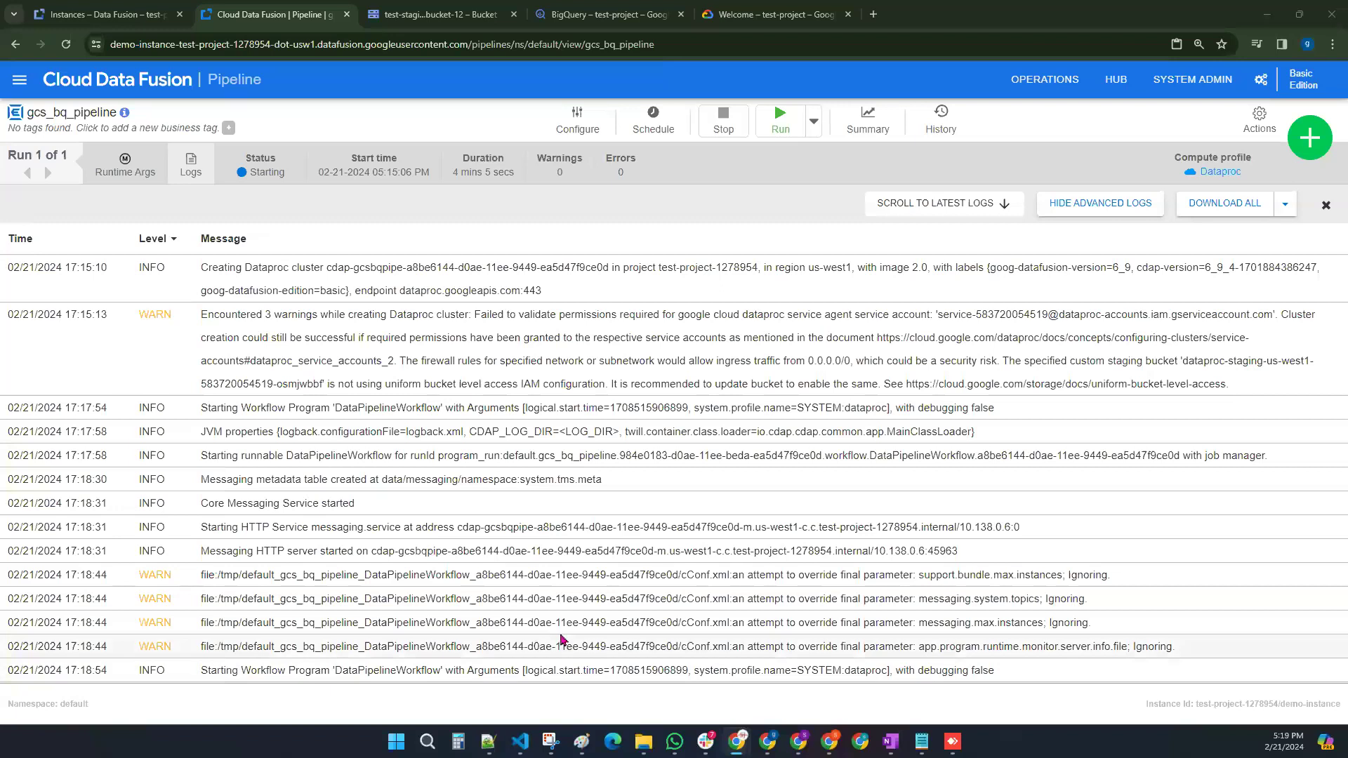
left_click_drag(201, 670, 851, 686)
left_click(805, 686)
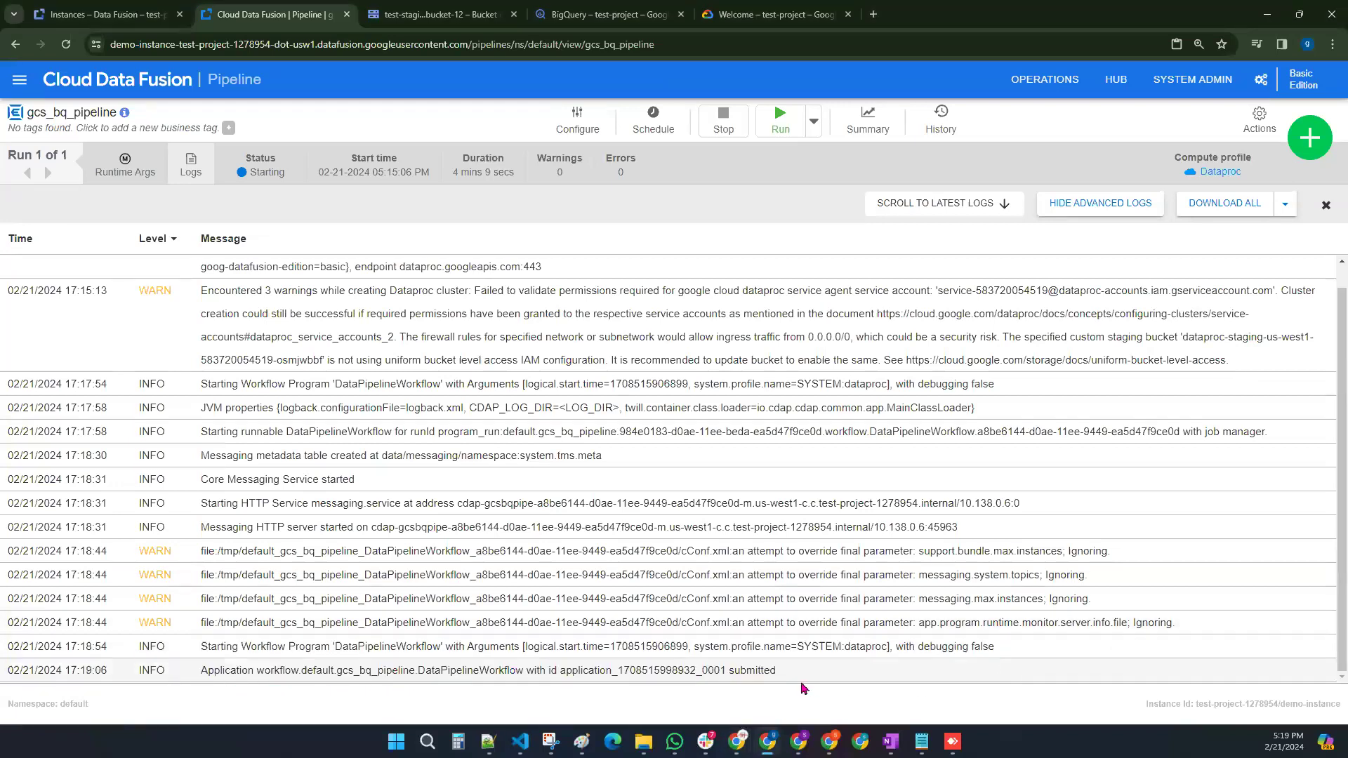
left_click_drag(201, 675, 793, 675)
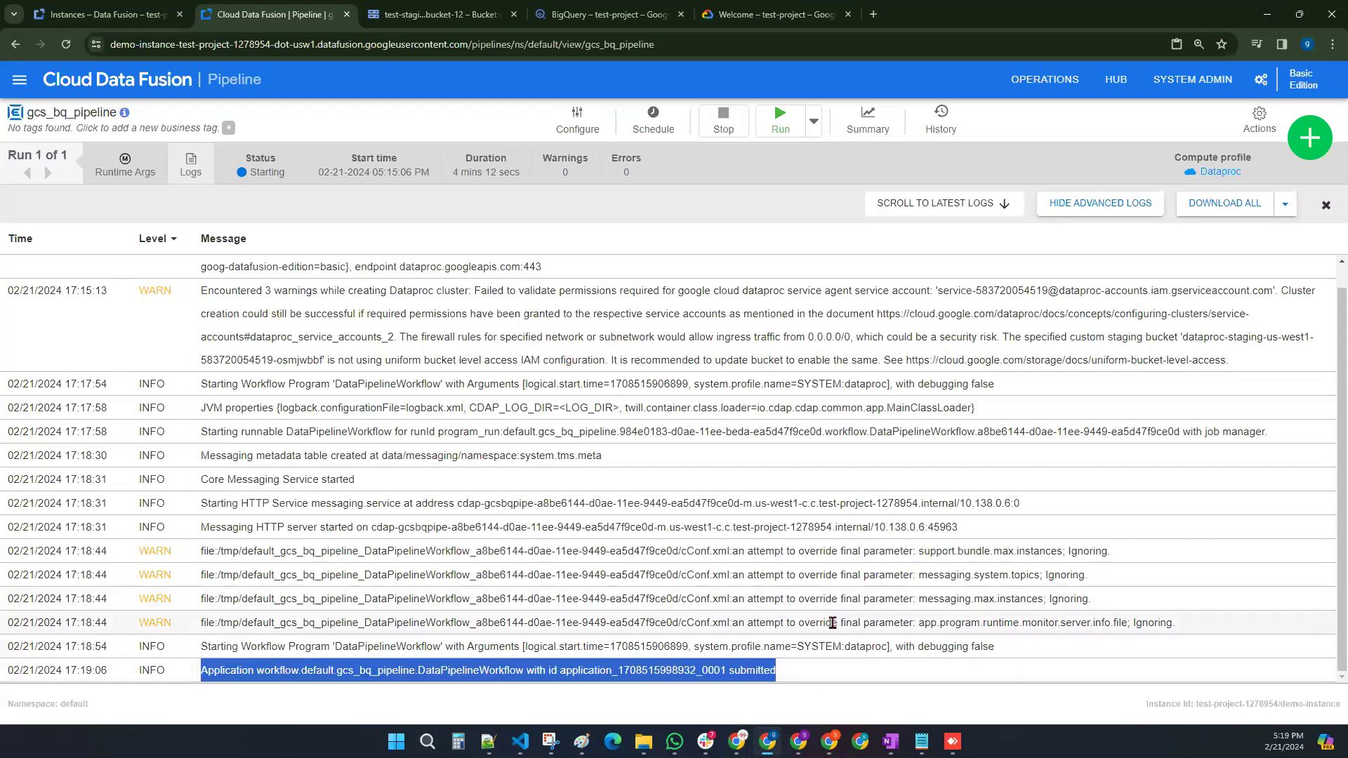
left_click(807, 671)
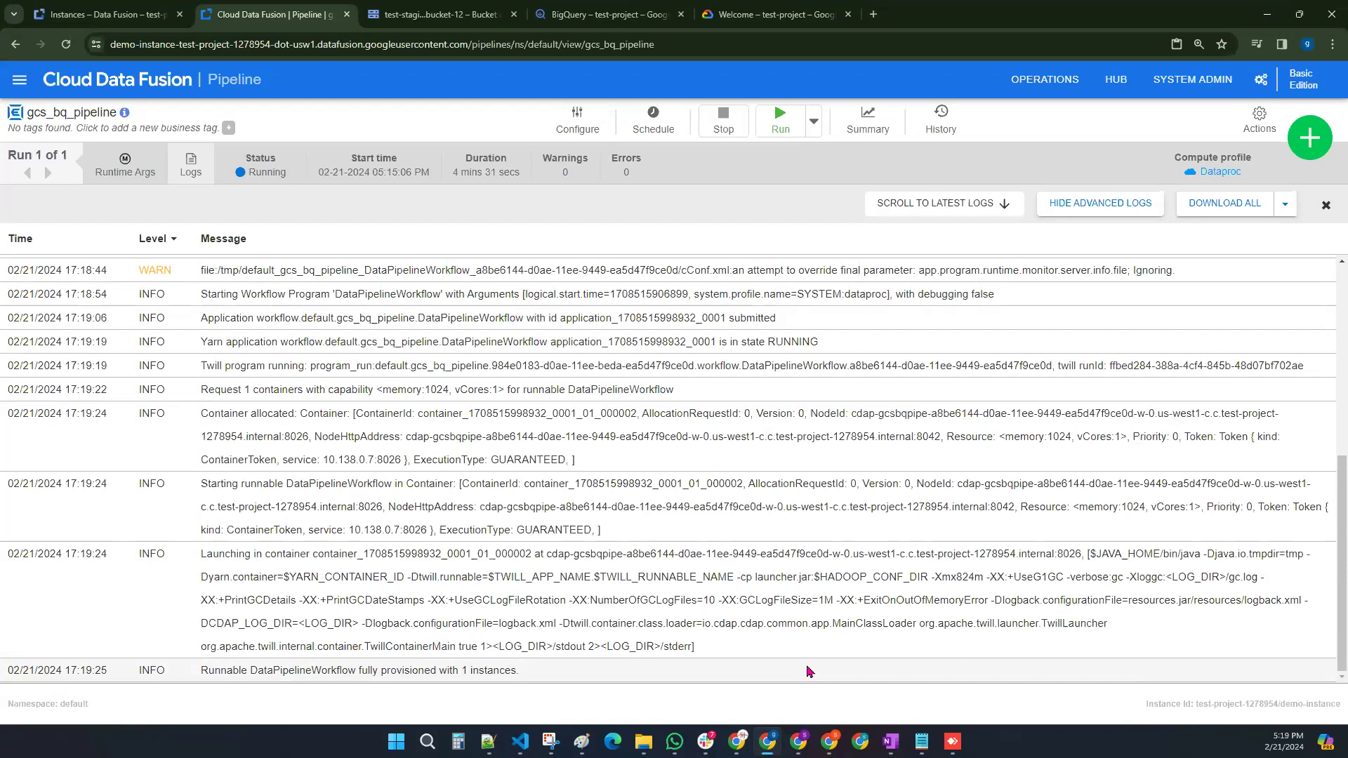
left_click(280, 175)
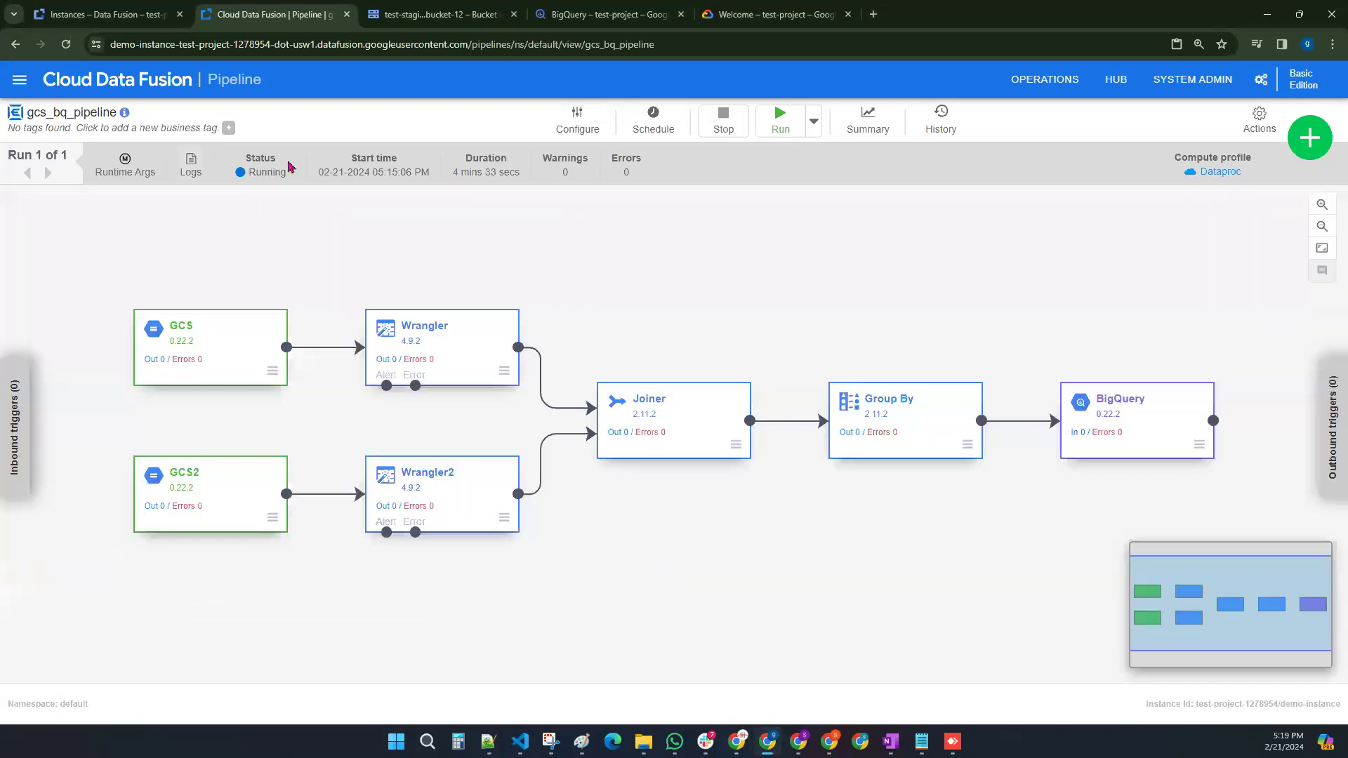
Step: Reopen the run's basic and advanced logs to follow its progress, and close them again
left_click(193, 174)
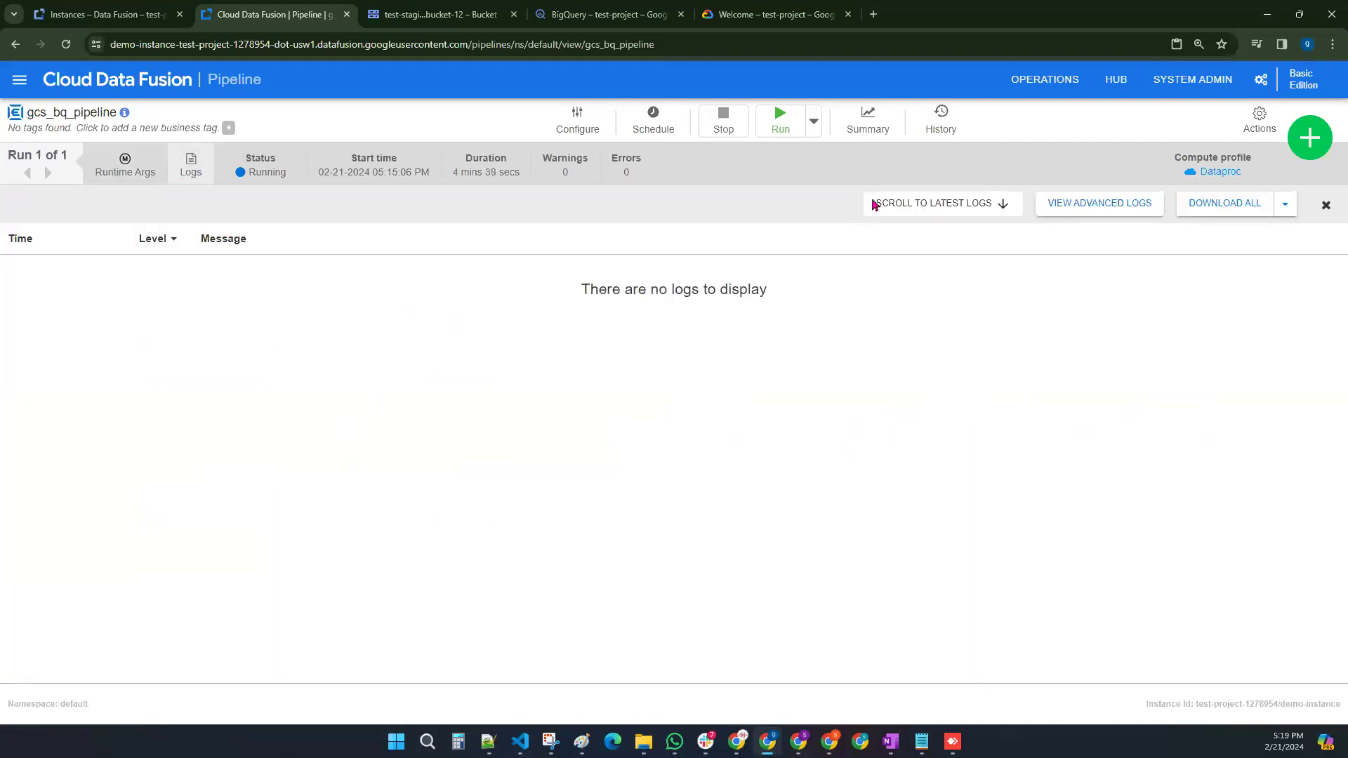
left_click(1050, 204)
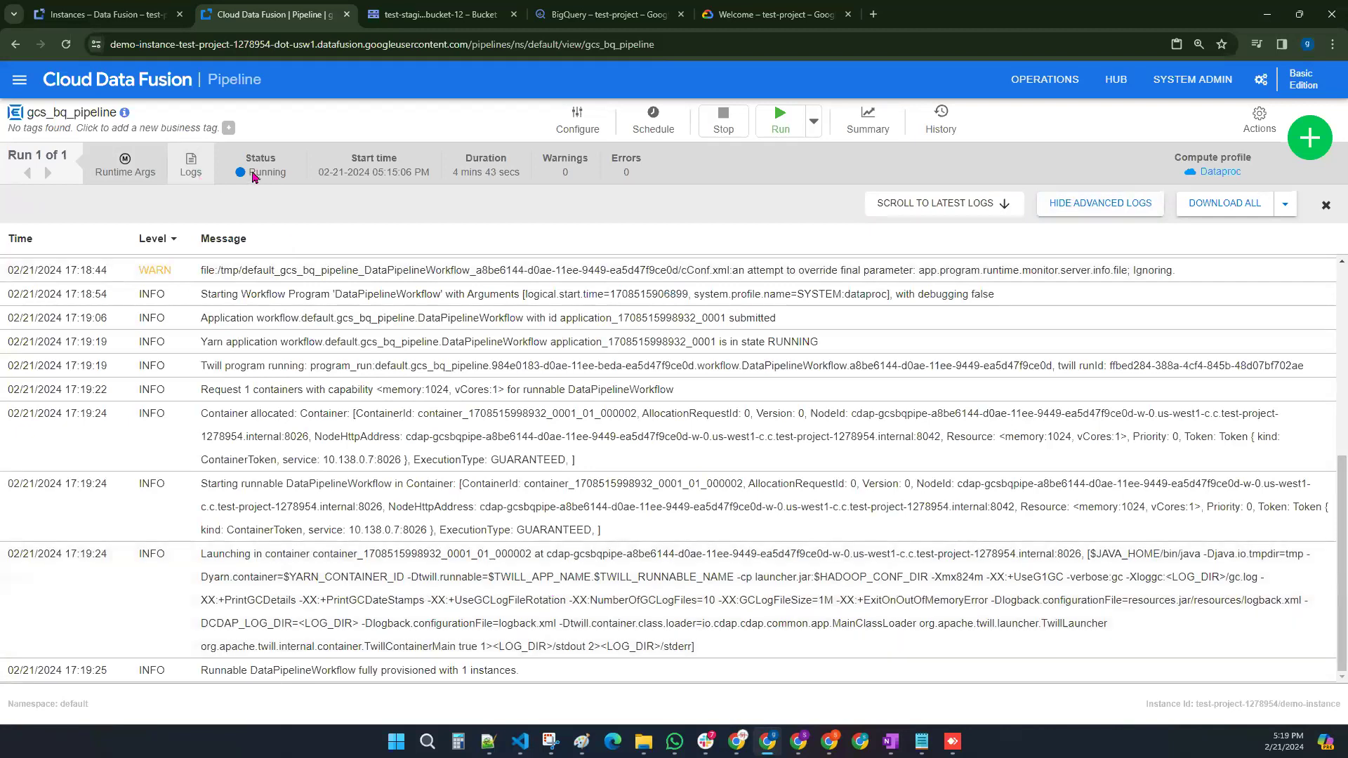
left_click(194, 167)
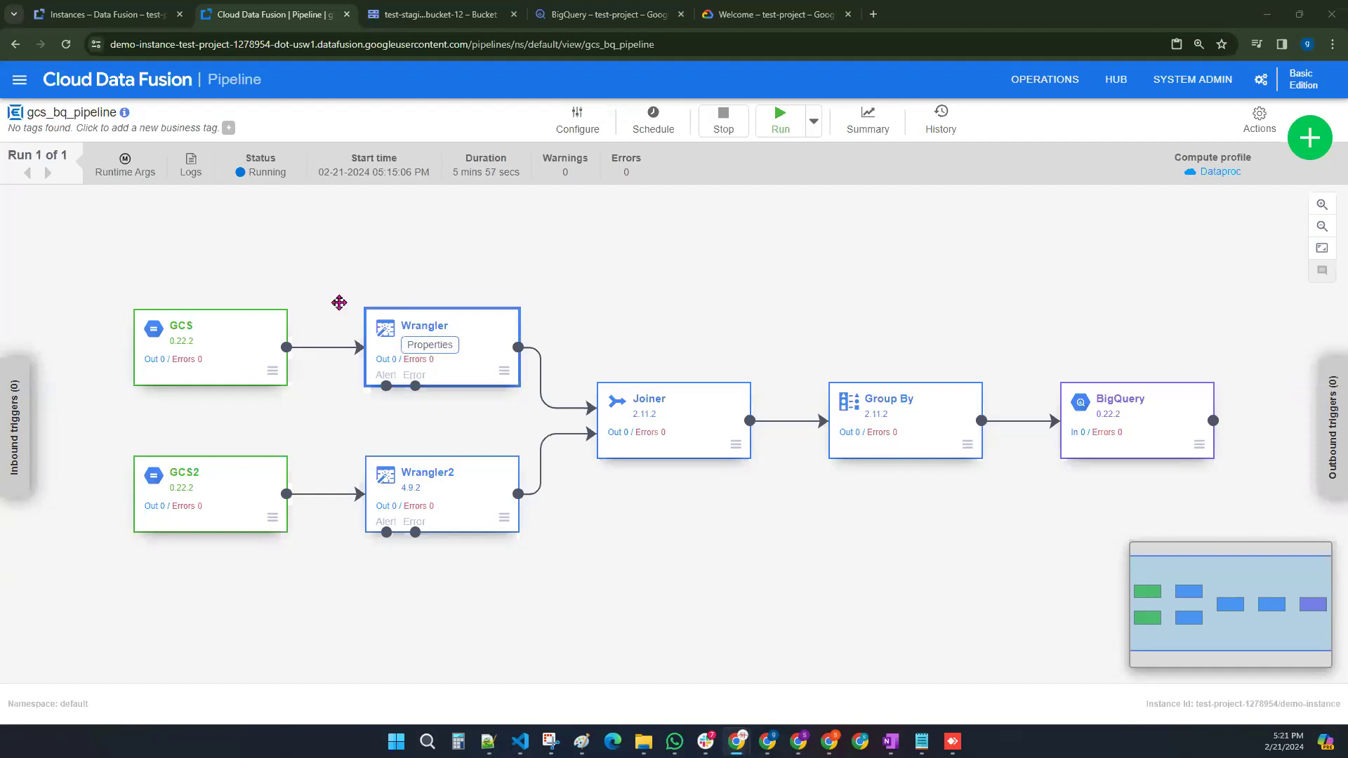
left_click(190, 166)
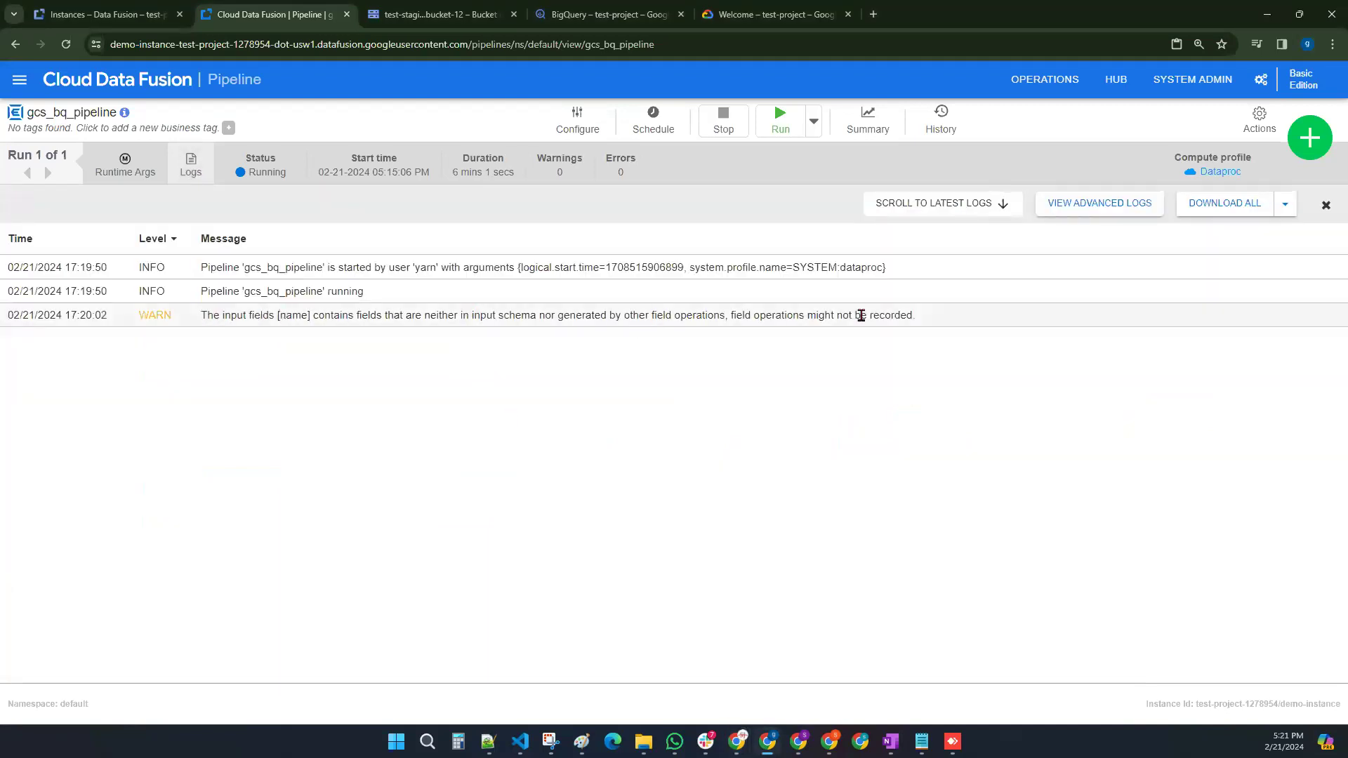
left_click(1099, 202)
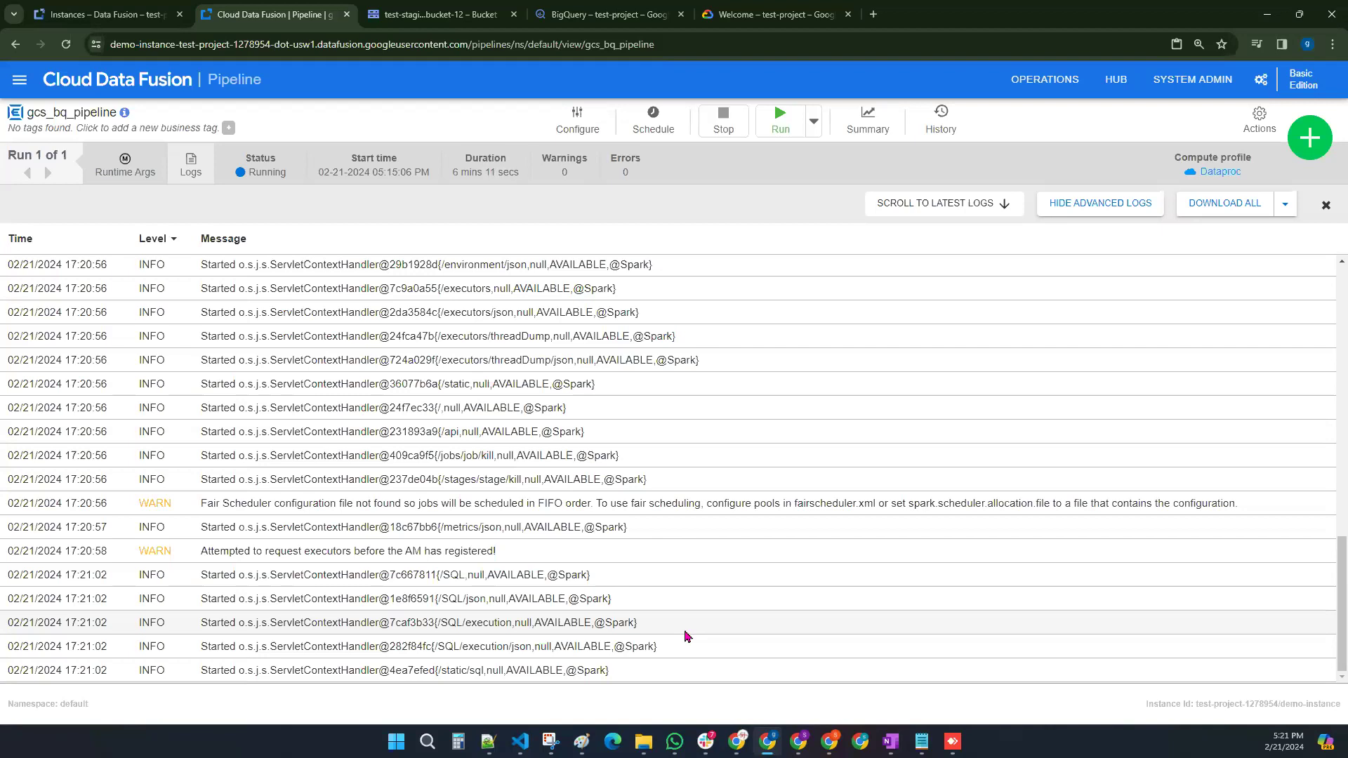
left_click(184, 167)
left_click(132, 169)
left_click(197, 166)
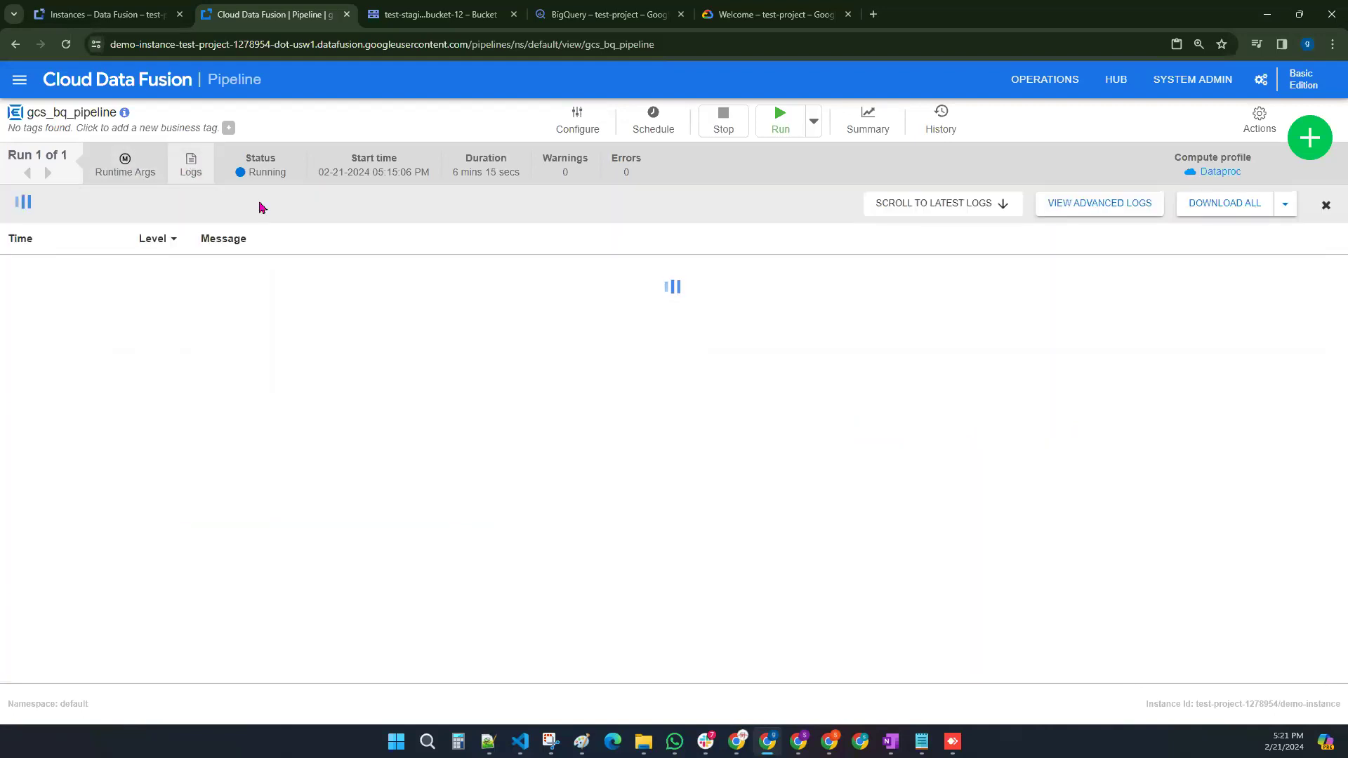
left_click(203, 172)
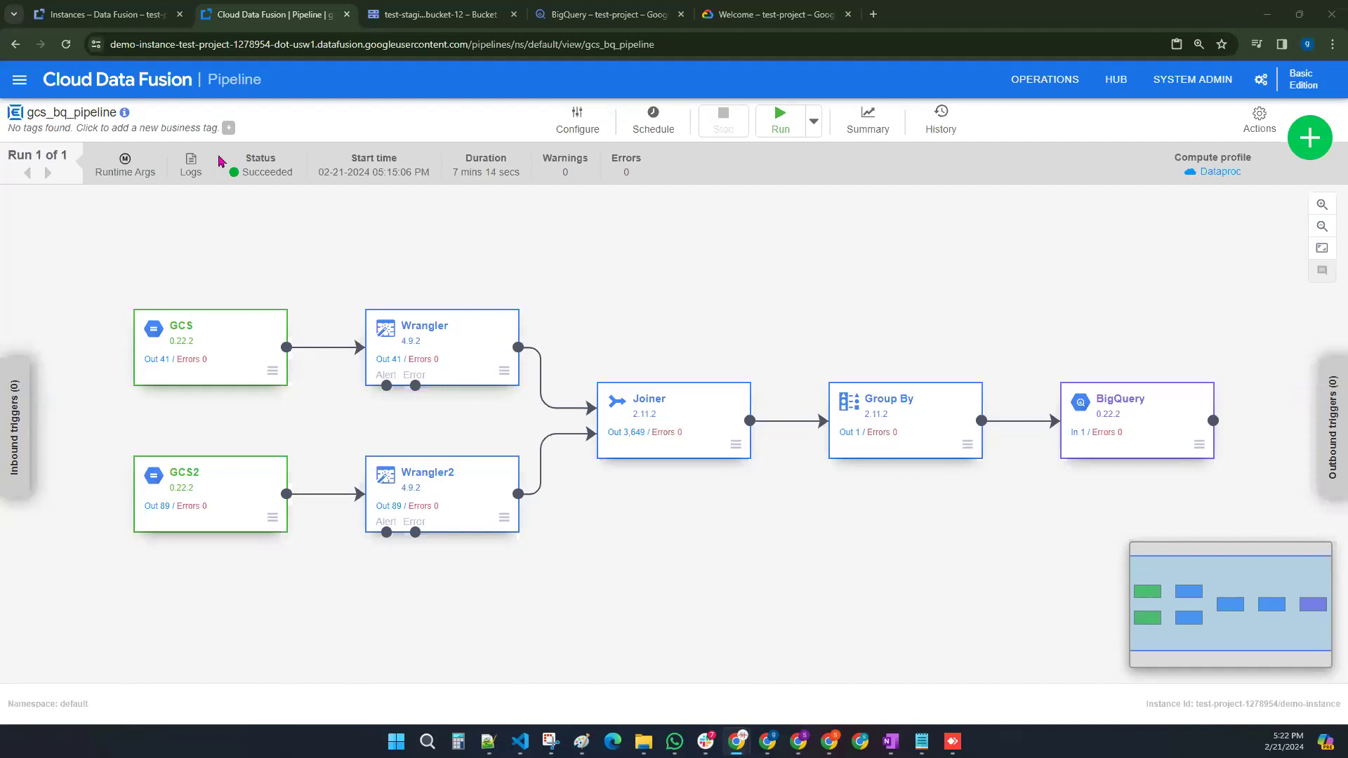
Step: Check the finished run's status and the record counts on the pipeline stages, glancing at the BigQuery explorer in between
left_click_drag(244, 171, 292, 173)
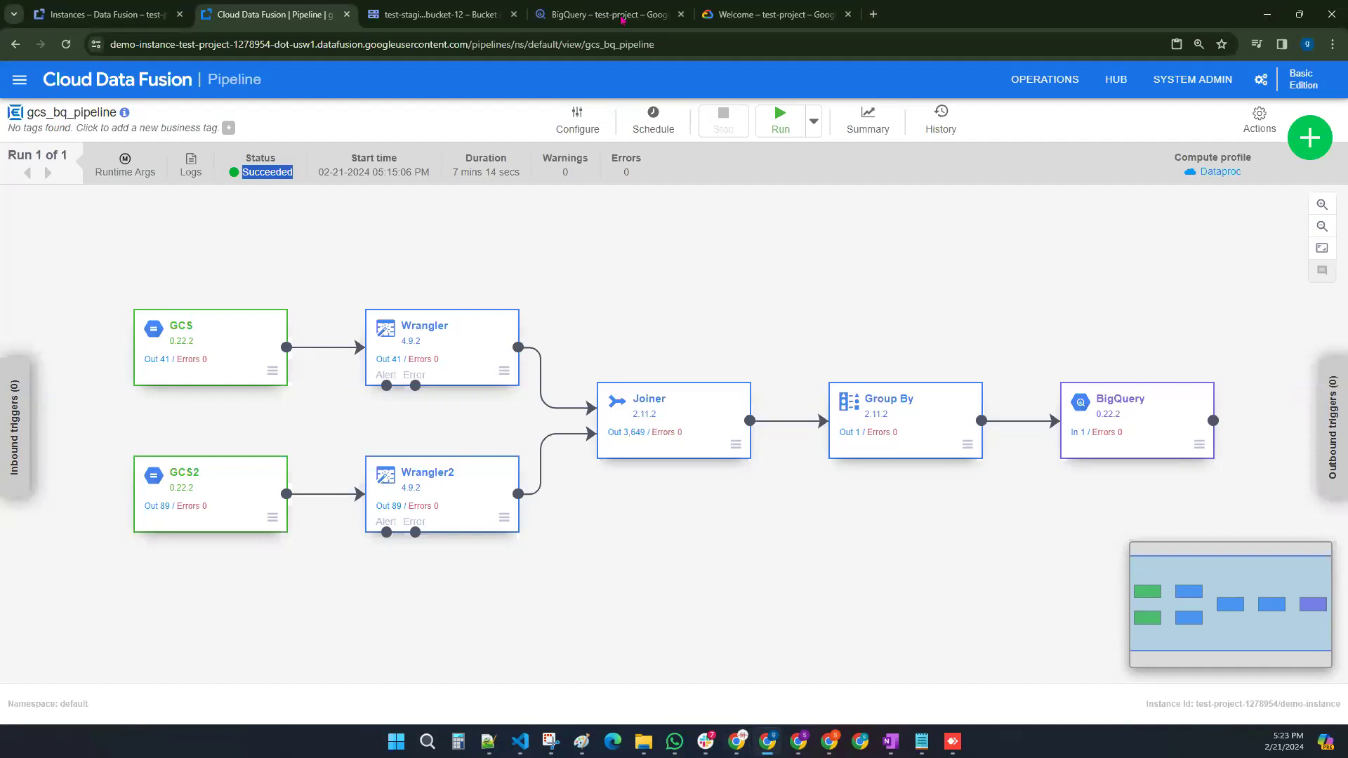
left_click(615, 14)
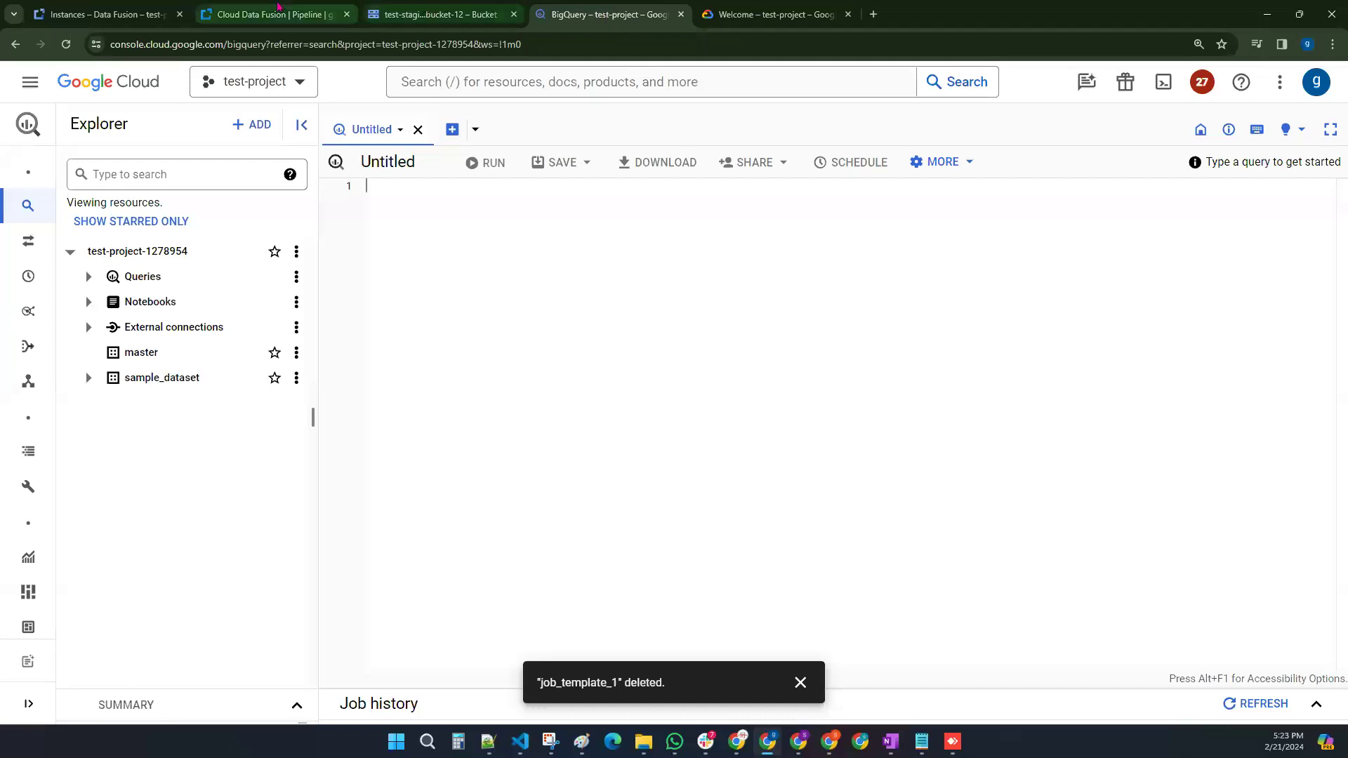
left_click(277, 14)
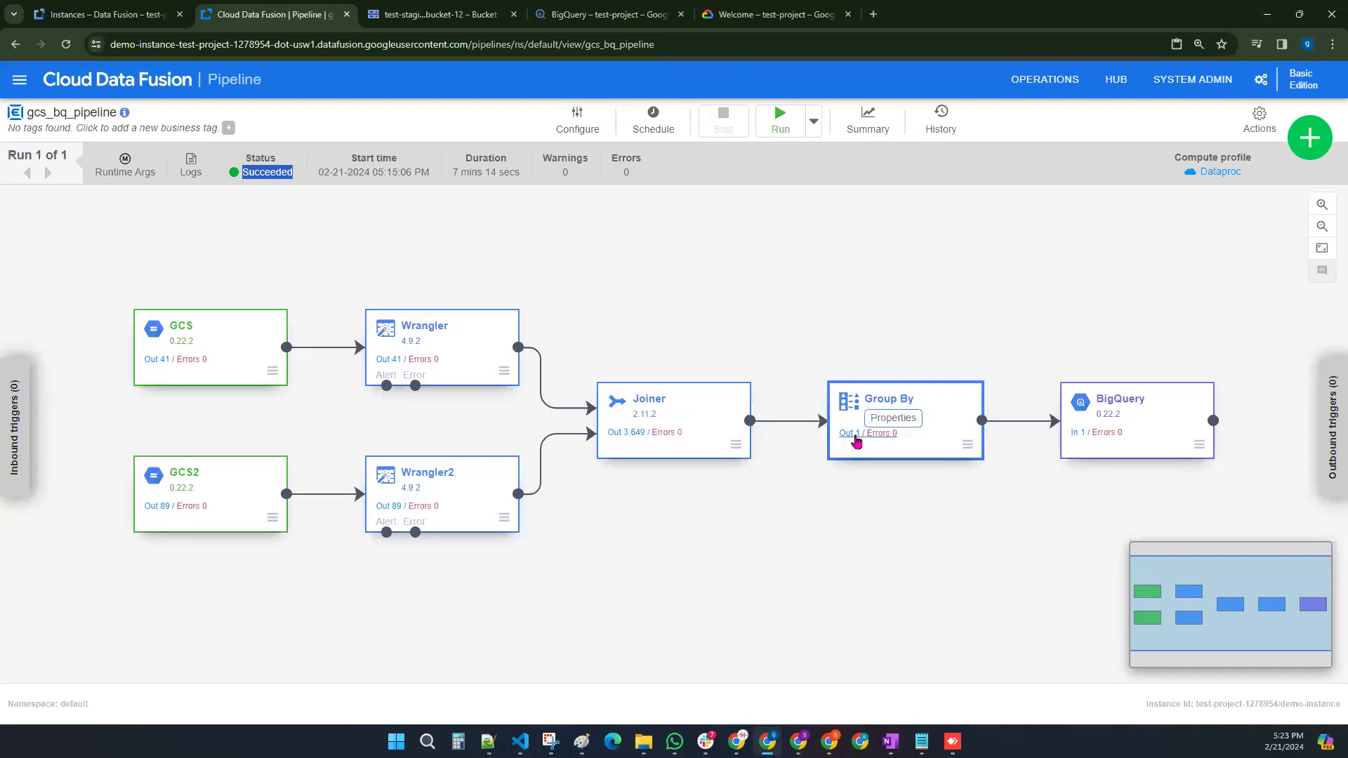
Step: Switch to BigQuery and refresh the contents of the master dataset
left_click(603, 14)
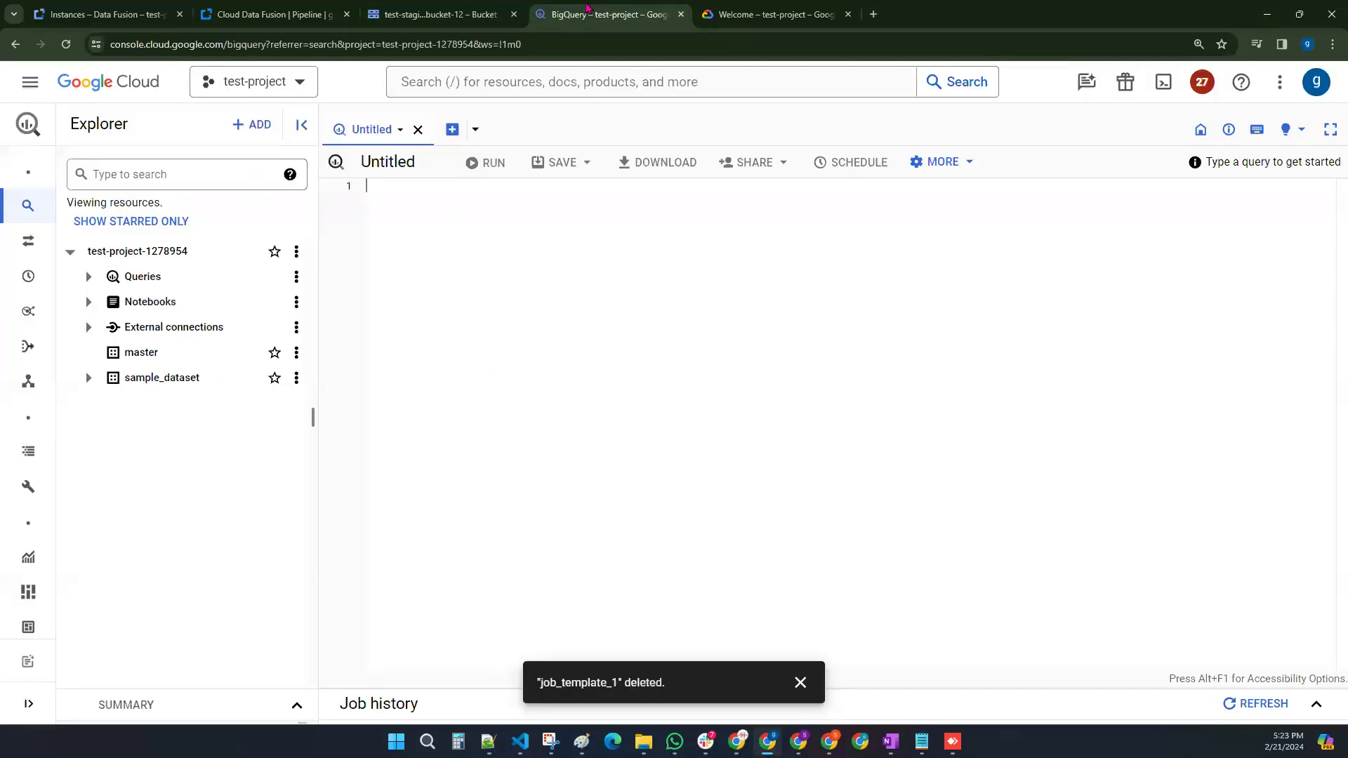
left_click(296, 353)
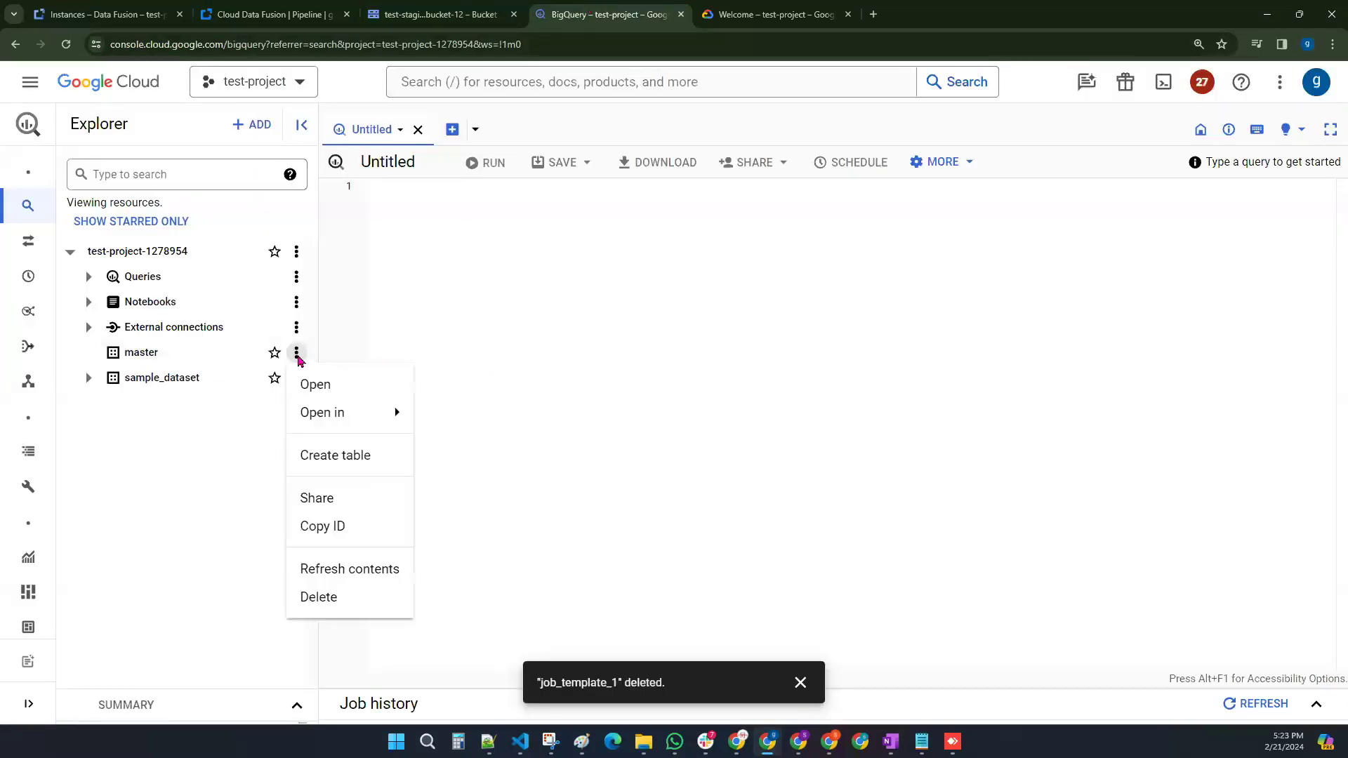
left_click(343, 569)
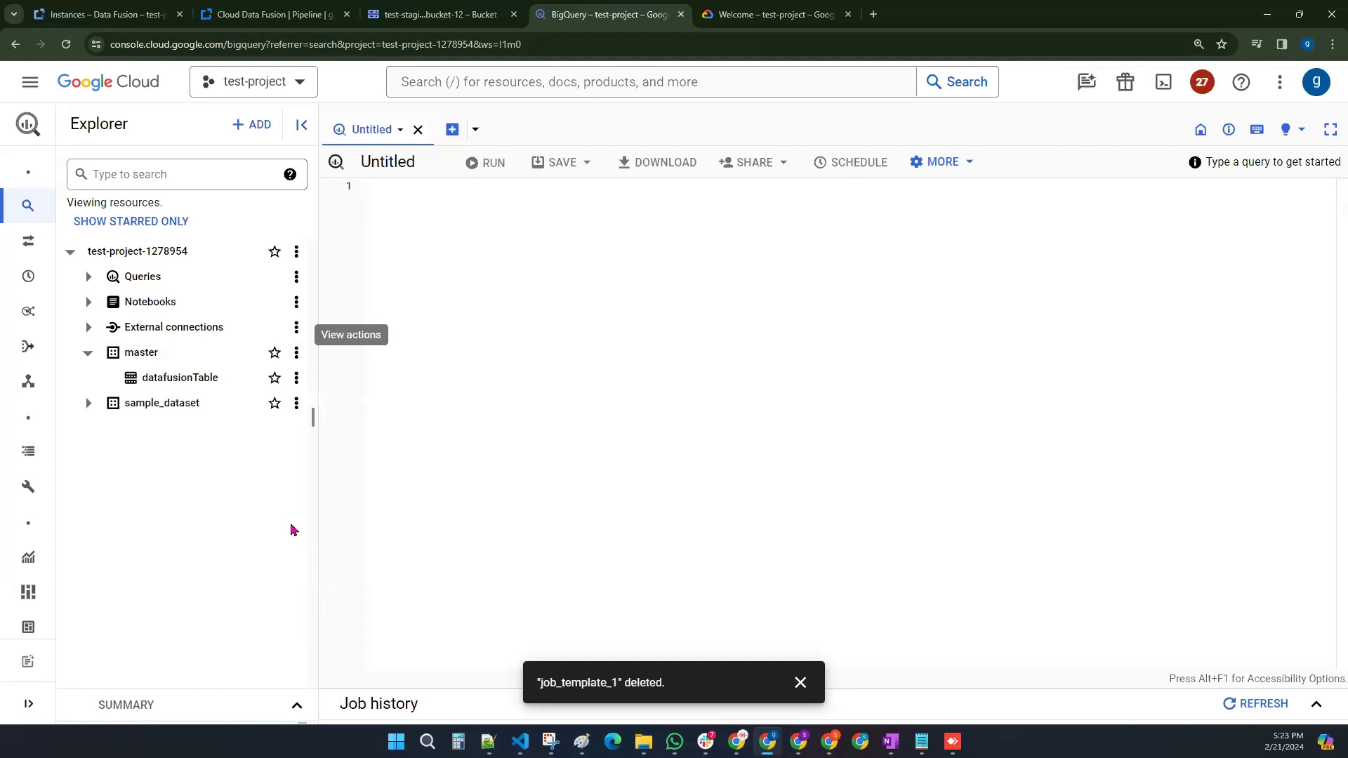
Step: Open datafusionTable in the master dataset and examine its schema, details and data preview
left_click(209, 379)
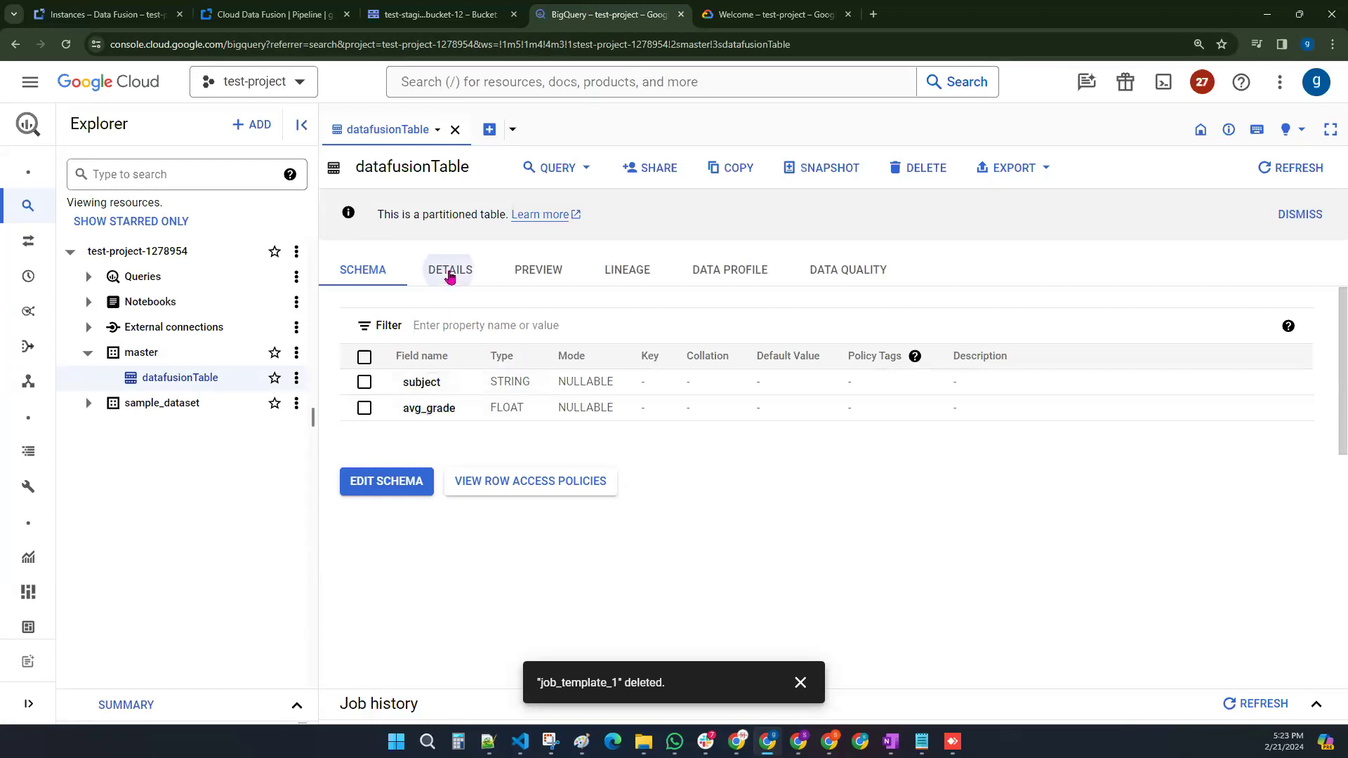
left_click(450, 274)
scroll(596, 391, "down", 5)
scroll(587, 403, "up", 5)
left_click(534, 275)
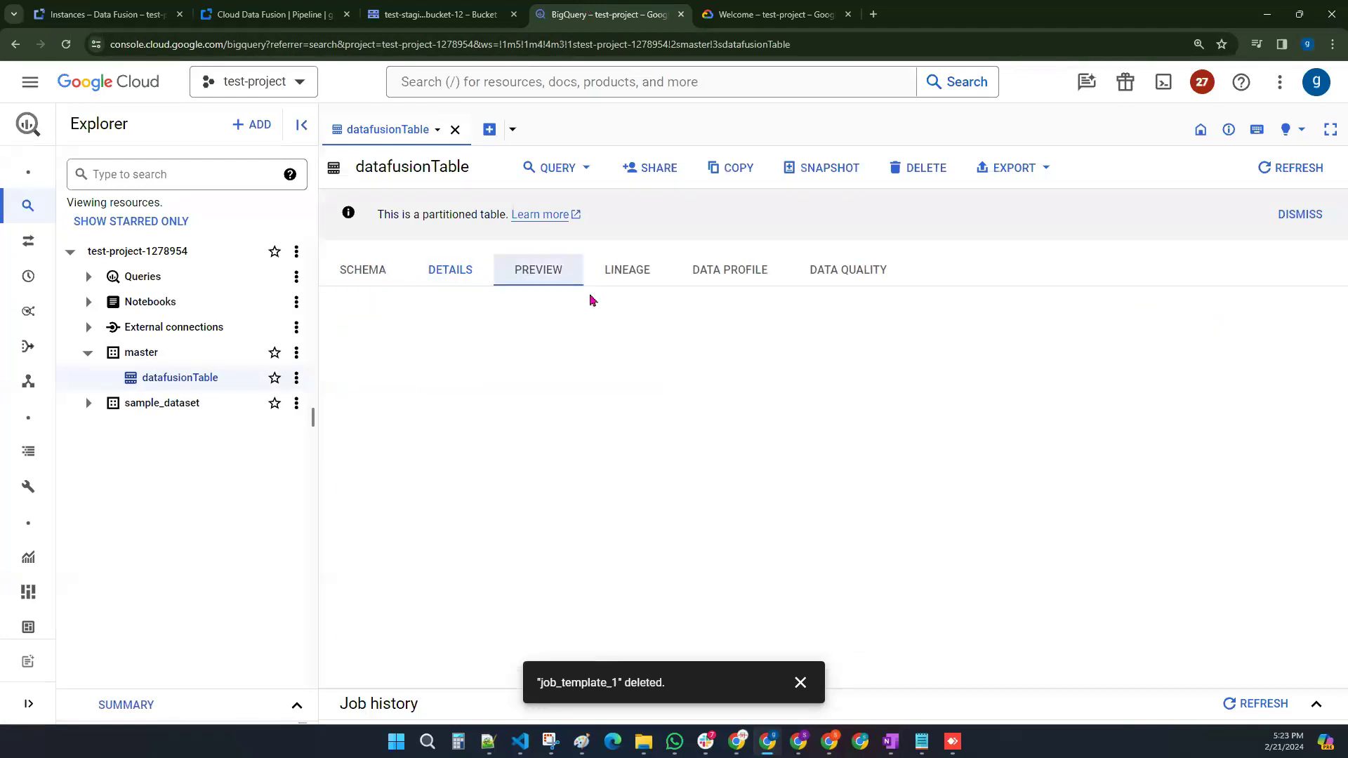
left_click(458, 274)
left_click(547, 269)
left_click(439, 269)
left_click(361, 270)
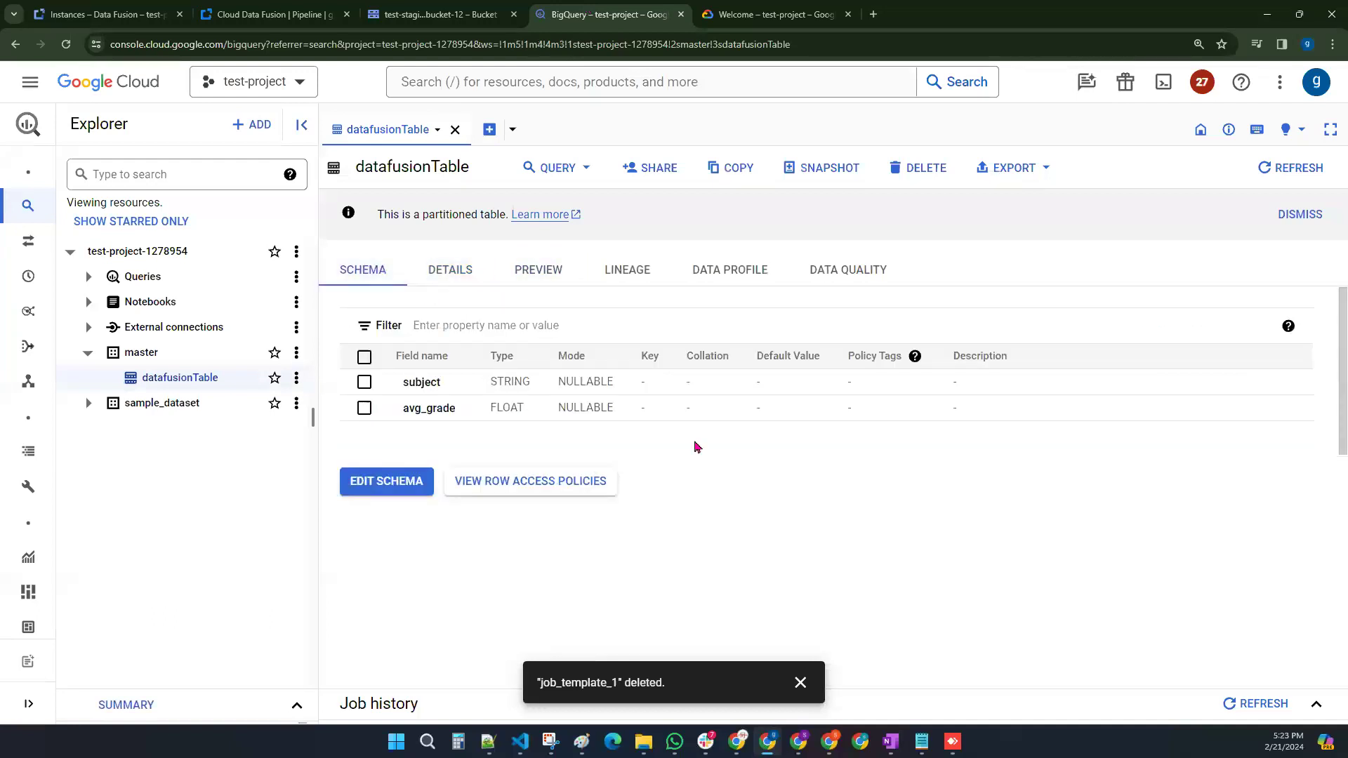